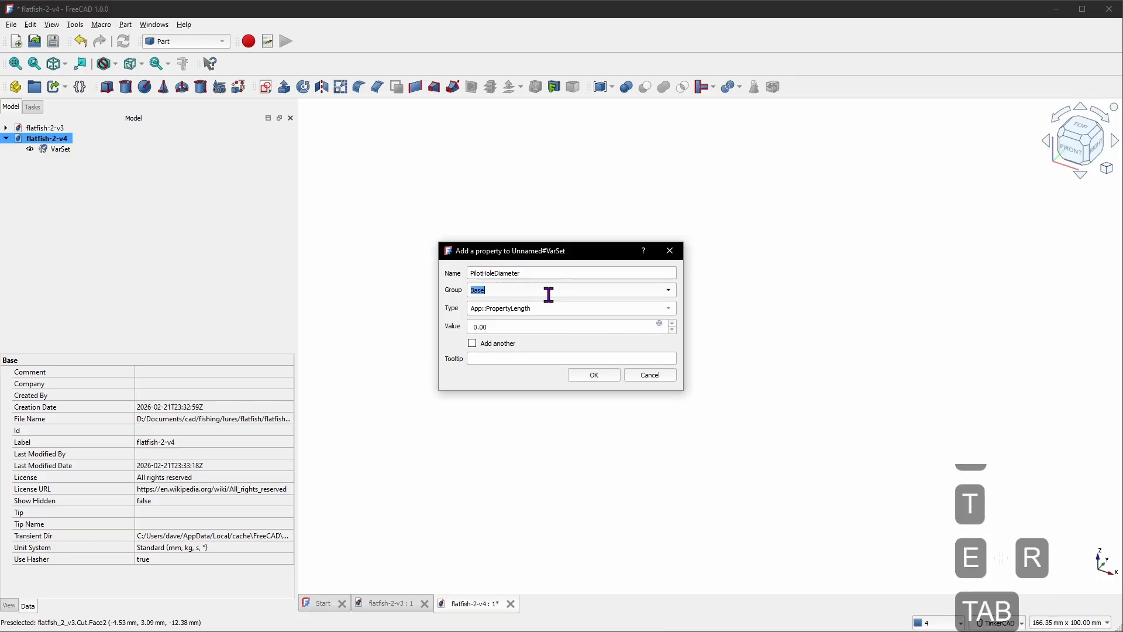
Add the PilotHoleDiameter length property to the VarSet with a value of 1.4
text(1.4)
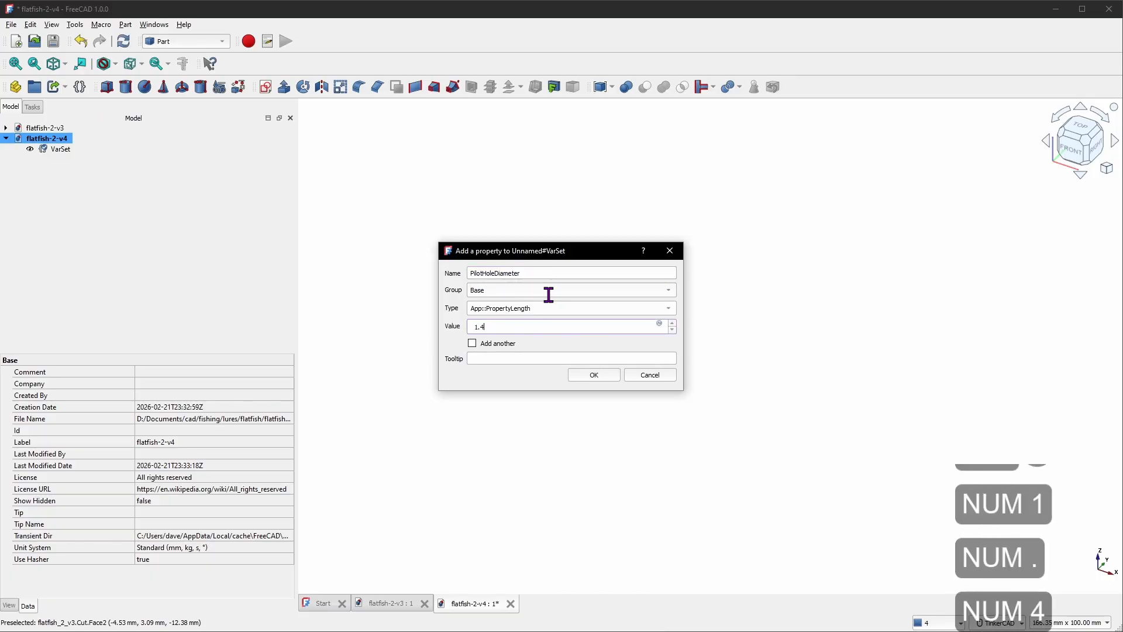
click(594, 372)
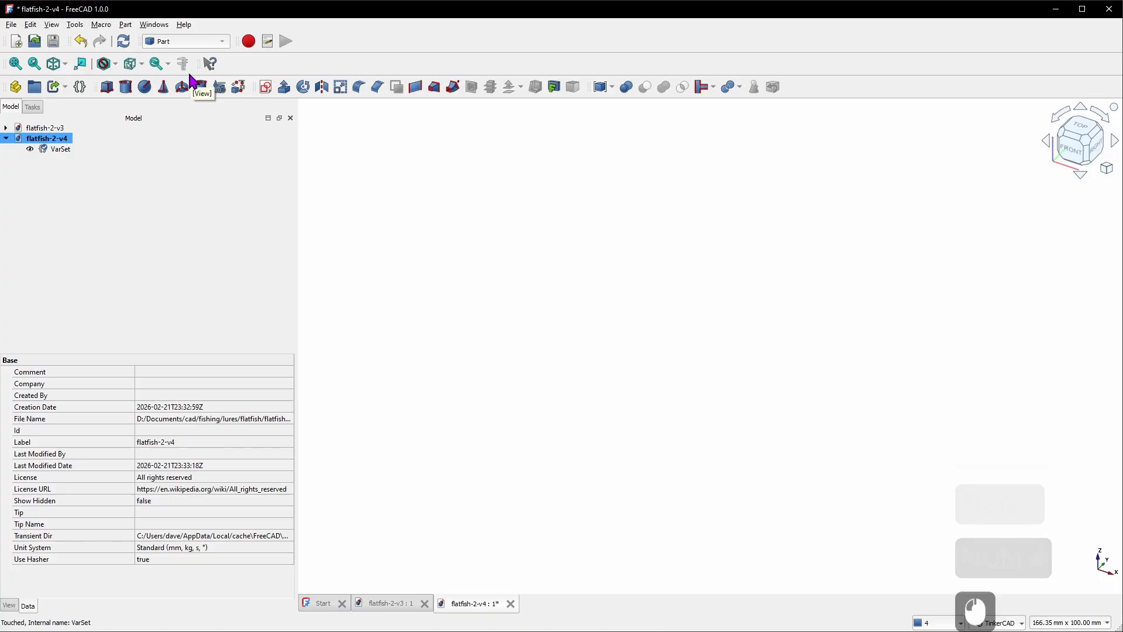
Create a new sketch on the YZ-plane
click(266, 89)
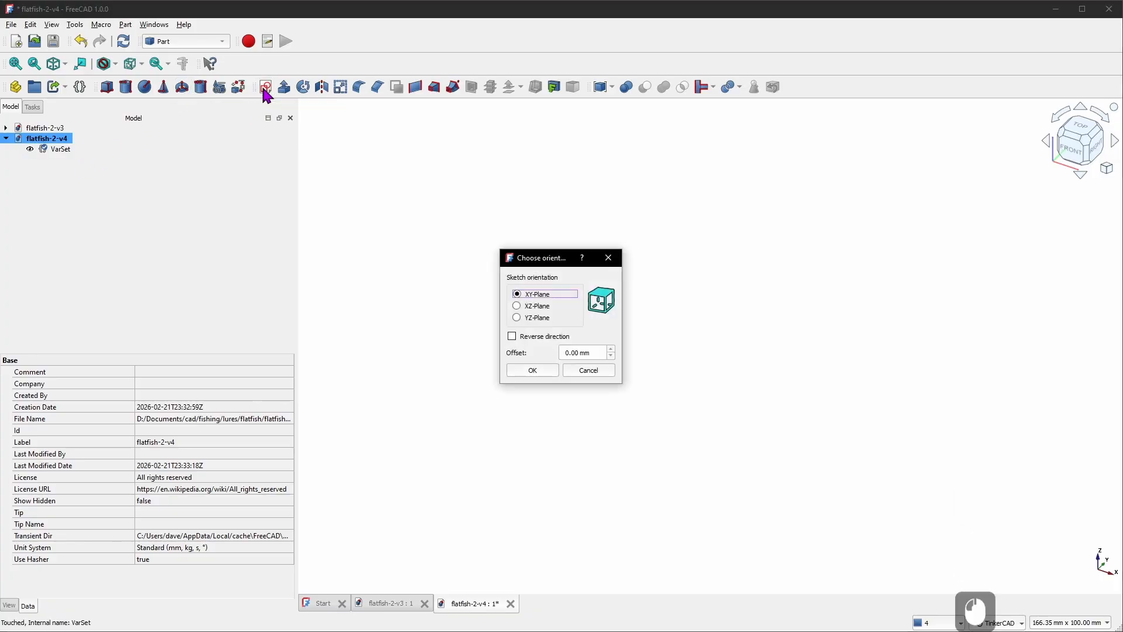
click(536, 319)
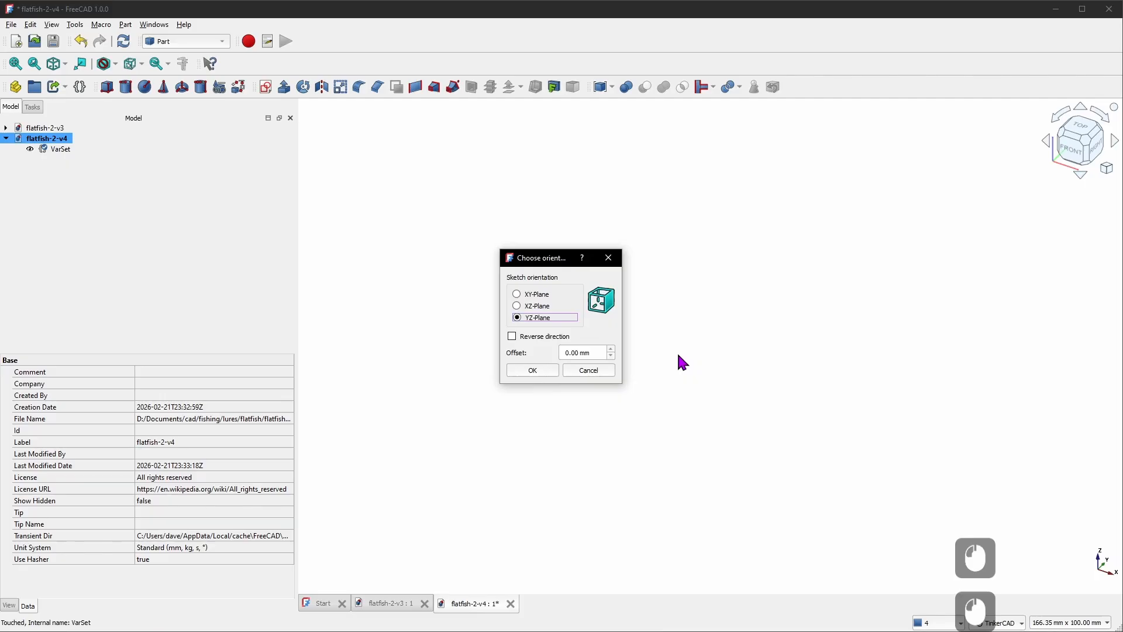
click(518, 373)
Draw a construction rectangle about 81 by 57 mm from the vertical axis across the horizontal axis, and delete its side on the vertical axis
scroll(491, 351, down, 6)
scroll(514, 338, up, 3)
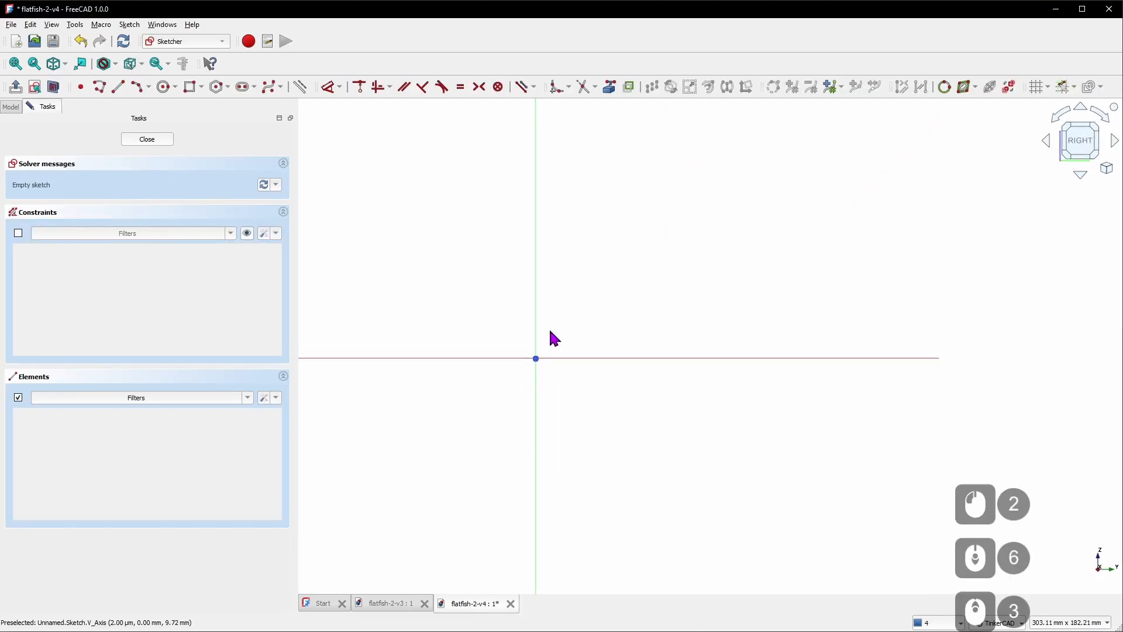
scroll(552, 334, up, 2)
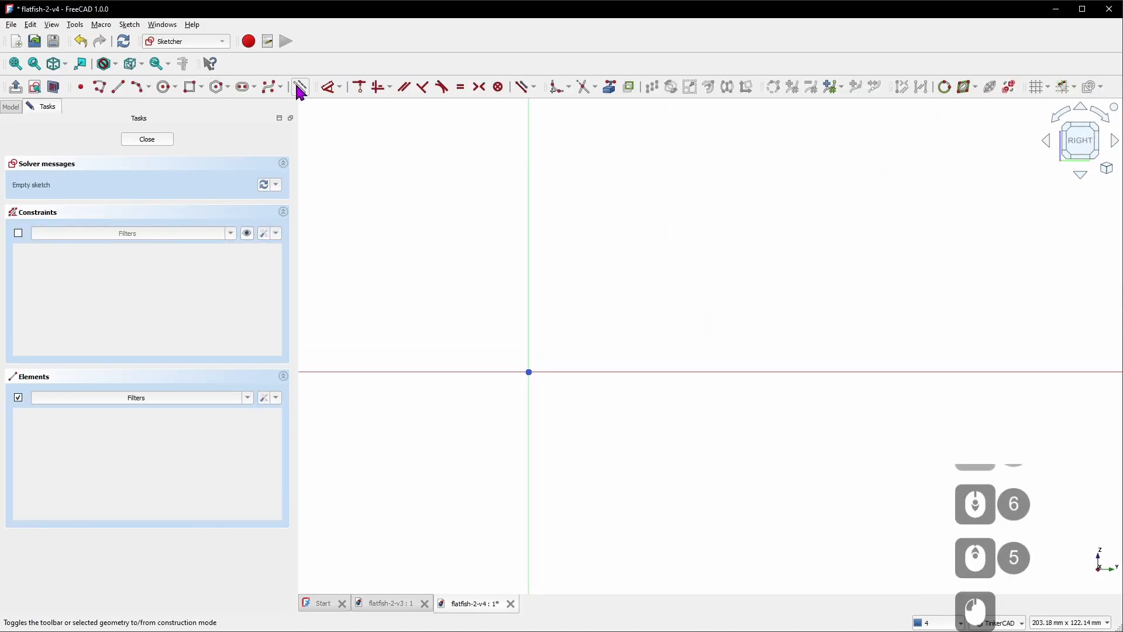
click(193, 87)
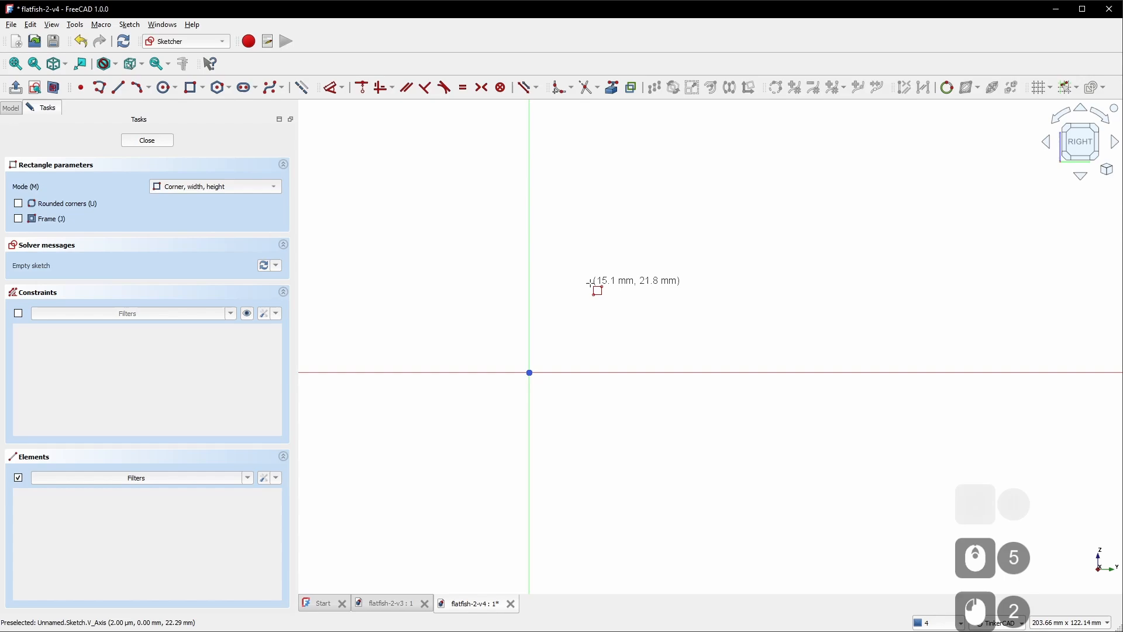
click(529, 250)
click(857, 478)
right_click(921, 475)
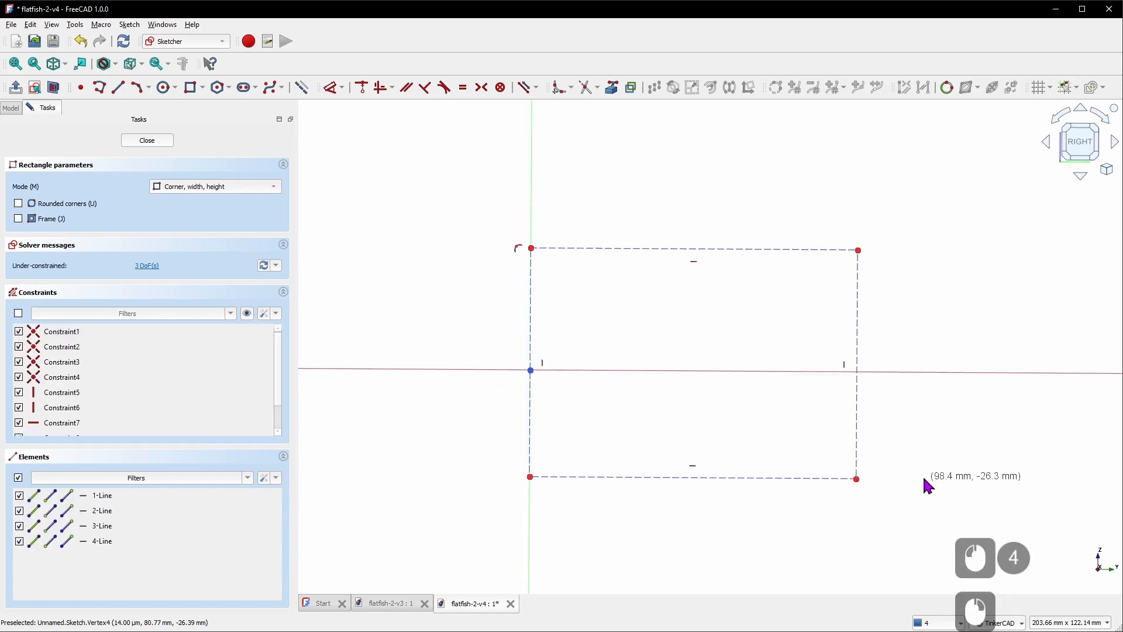
right_click(877, 462)
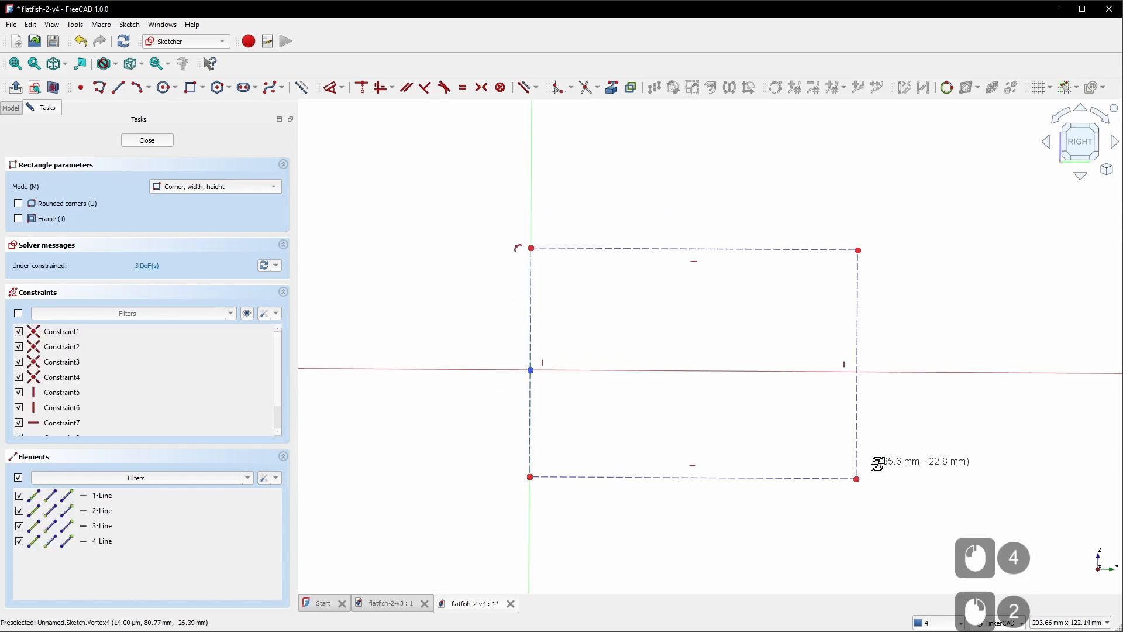
click(531, 406)
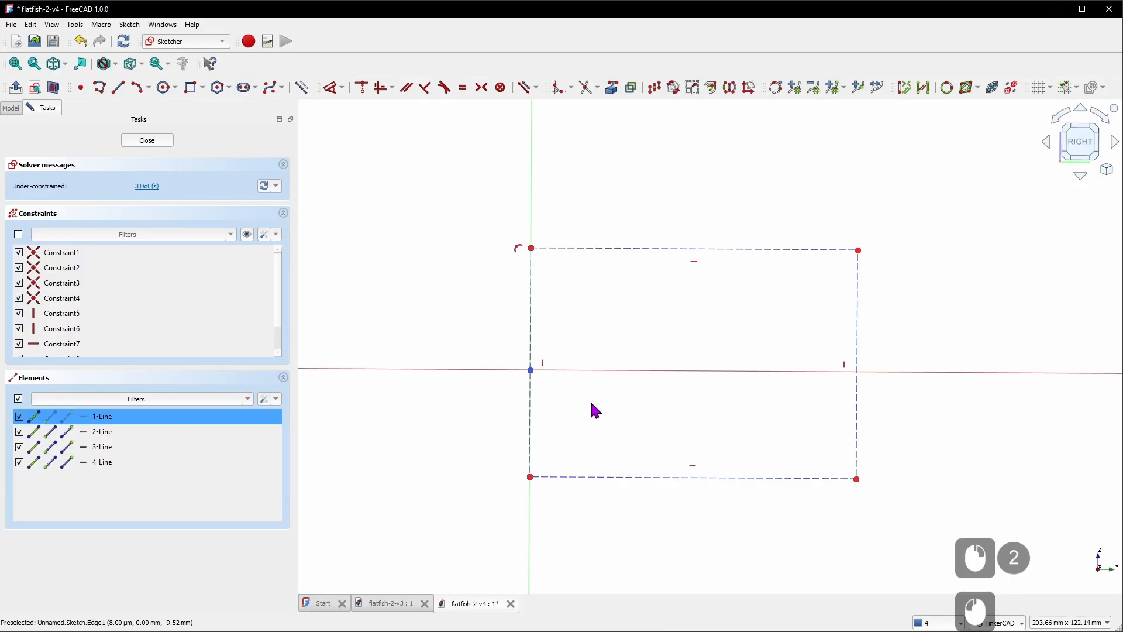
key(Delete)
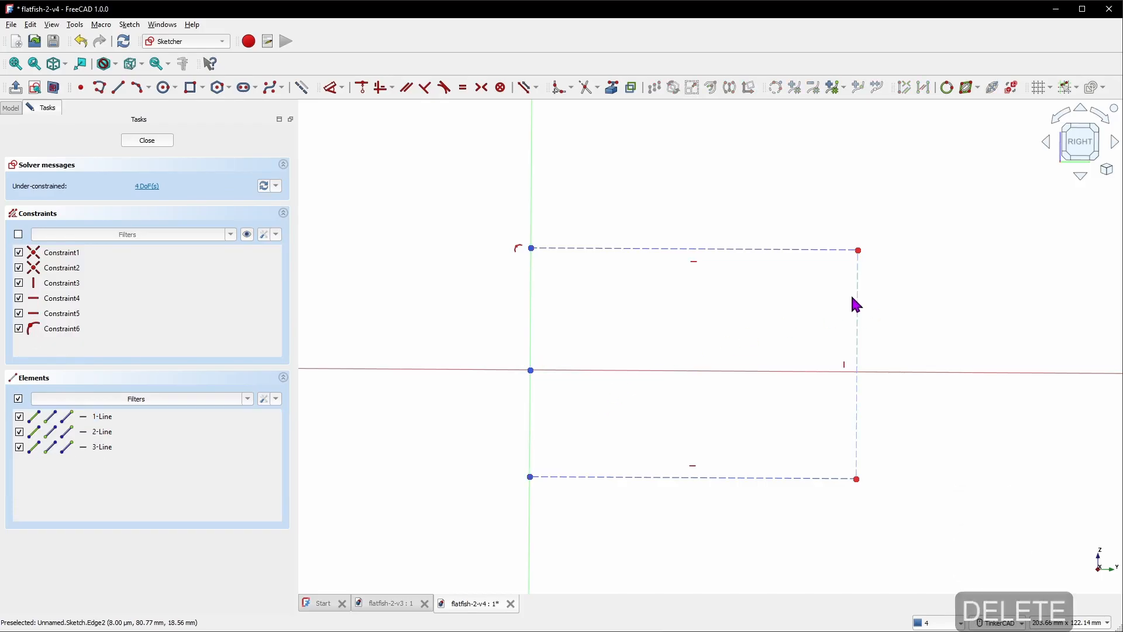
Dimension the construction frame to 65 mm along its upper line and 35 mm along its vertical line
click(758, 249)
click(755, 187)
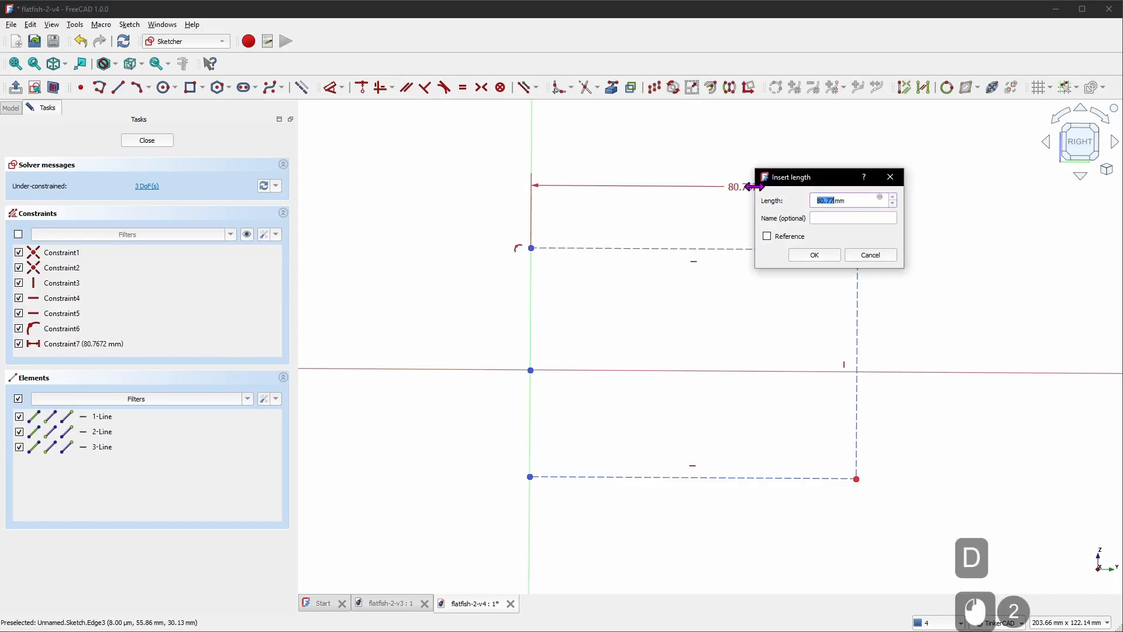
text(65)
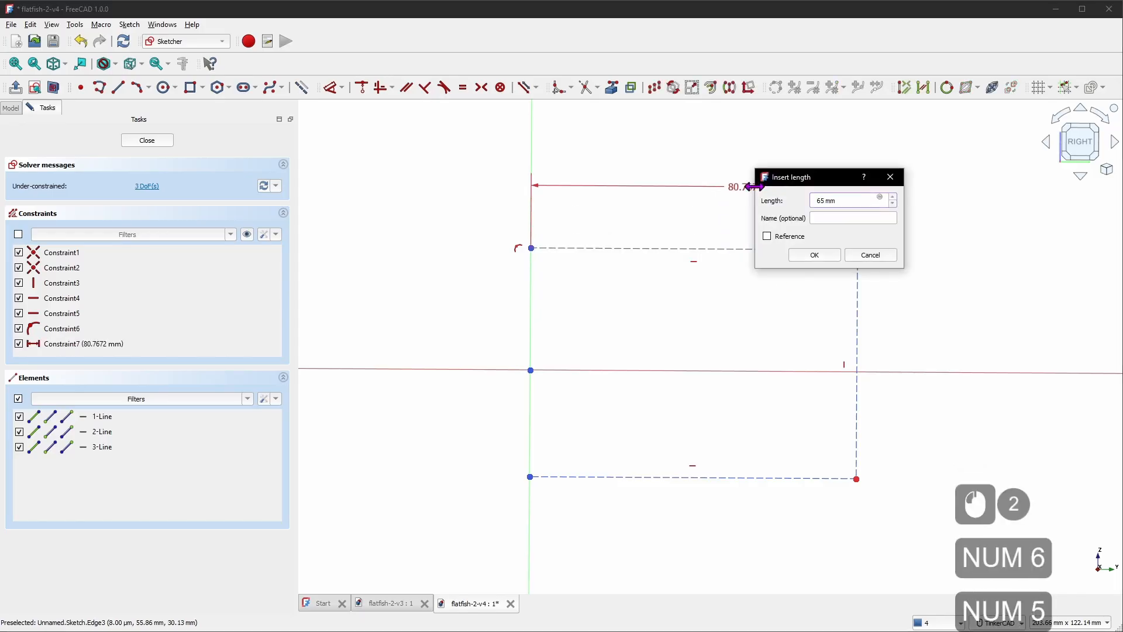
key(Return)
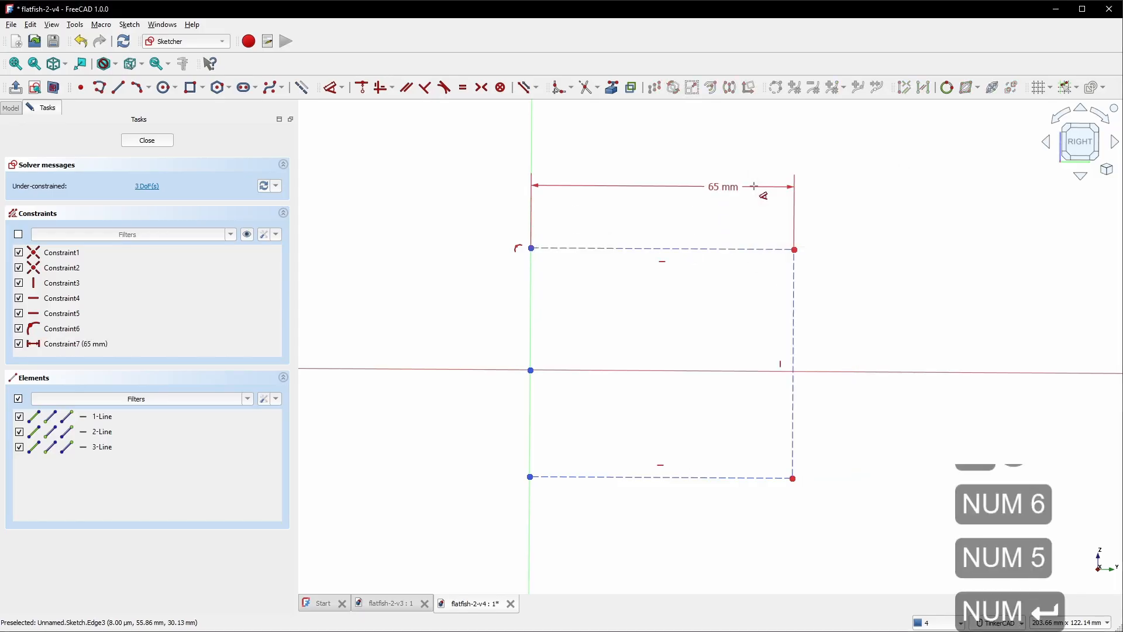
click(795, 294)
click(883, 290)
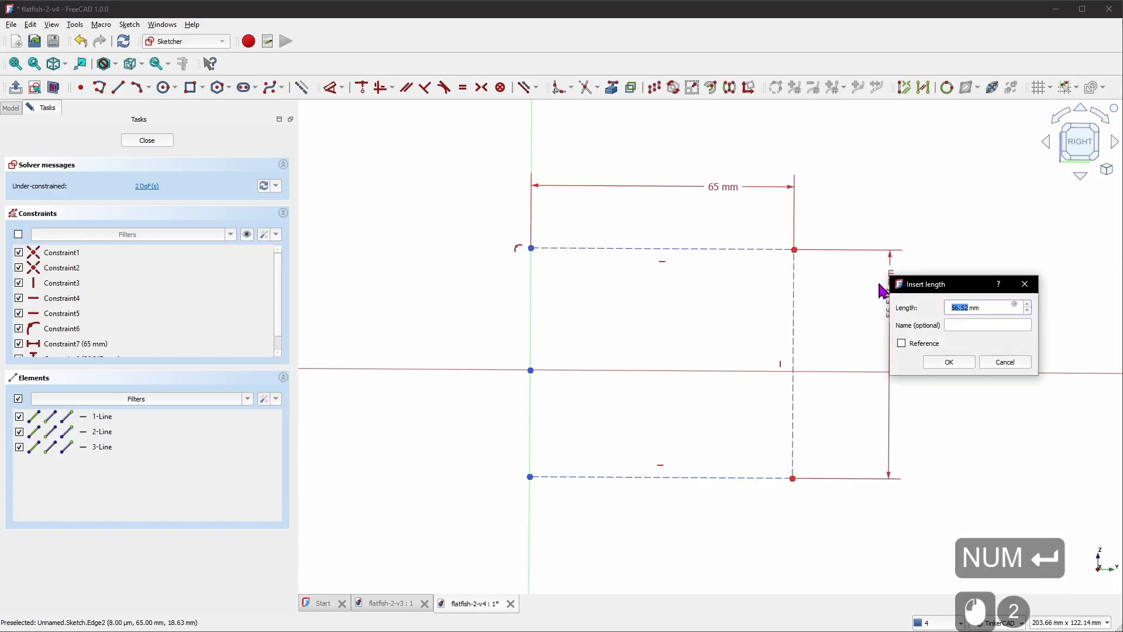
text(35)
key(Return)
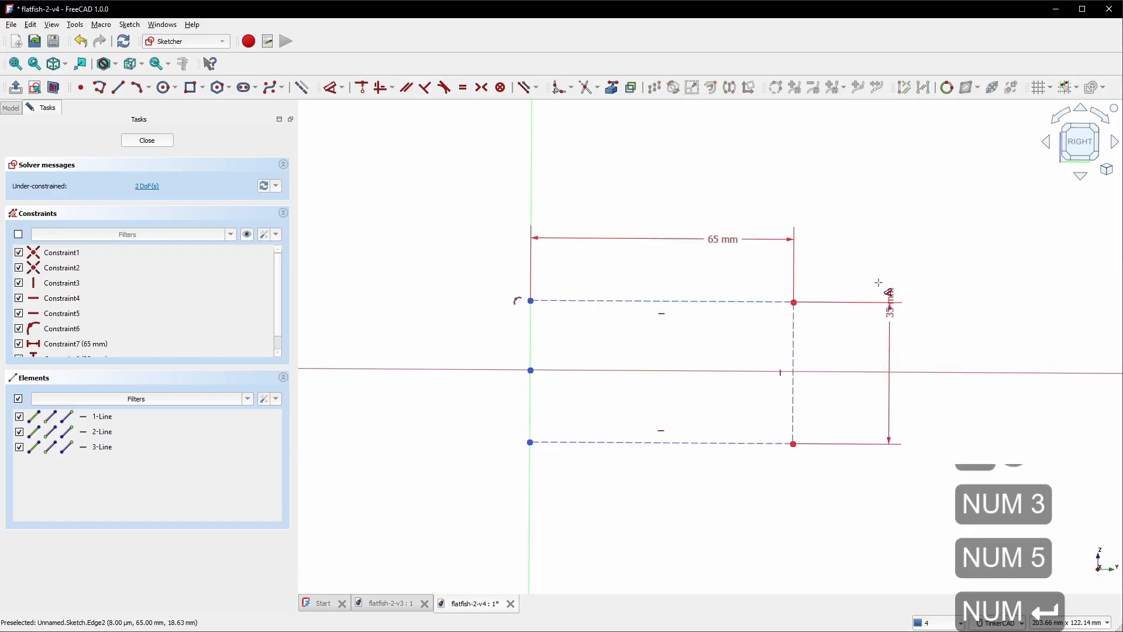
key(Escape)
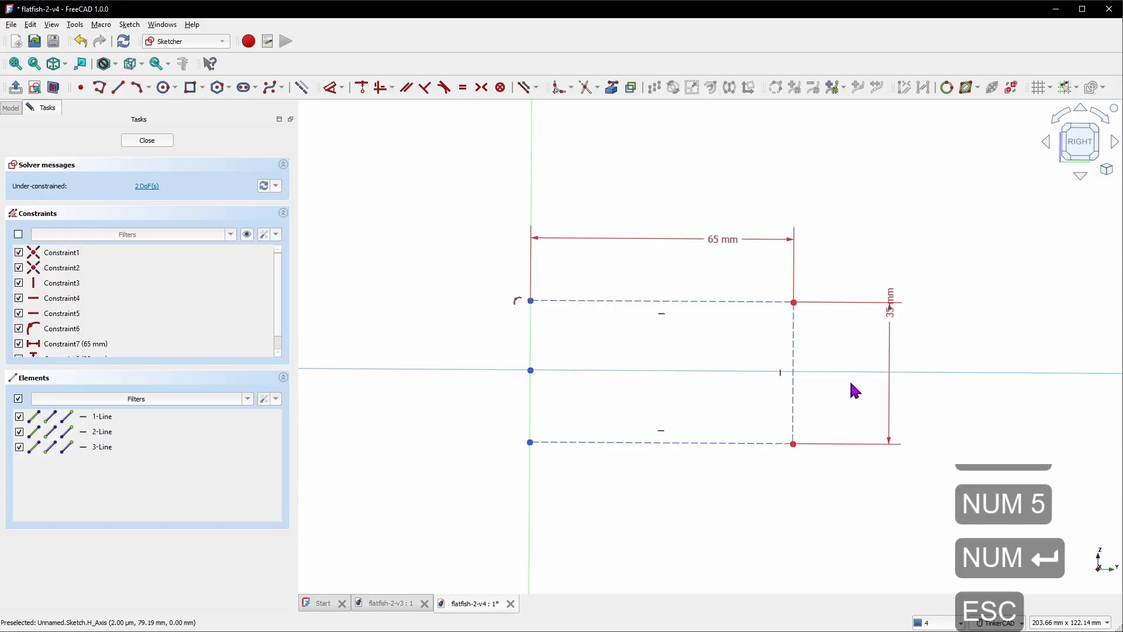
Make the two end points of the frame's vertical line symmetric about the horizontal axis
click(794, 445)
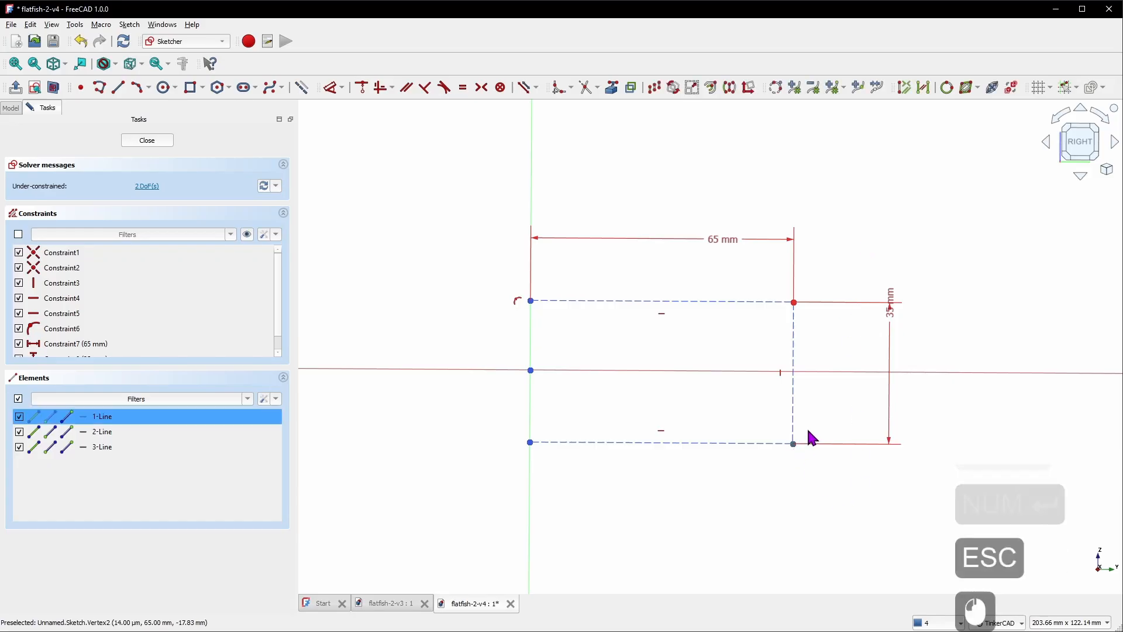
click(793, 302)
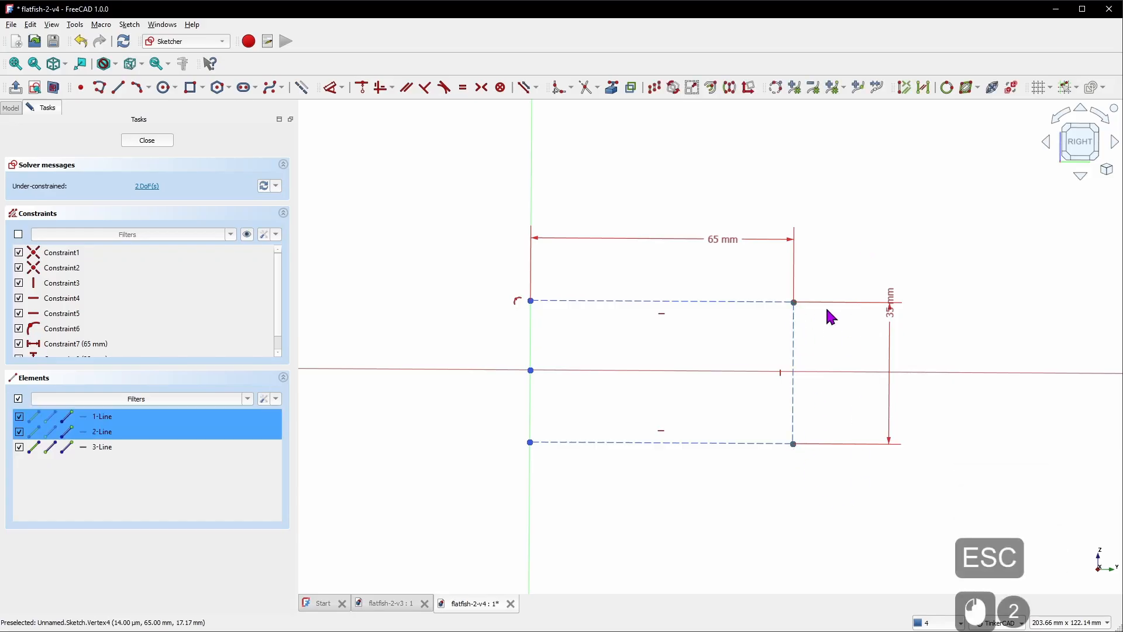
click(826, 375)
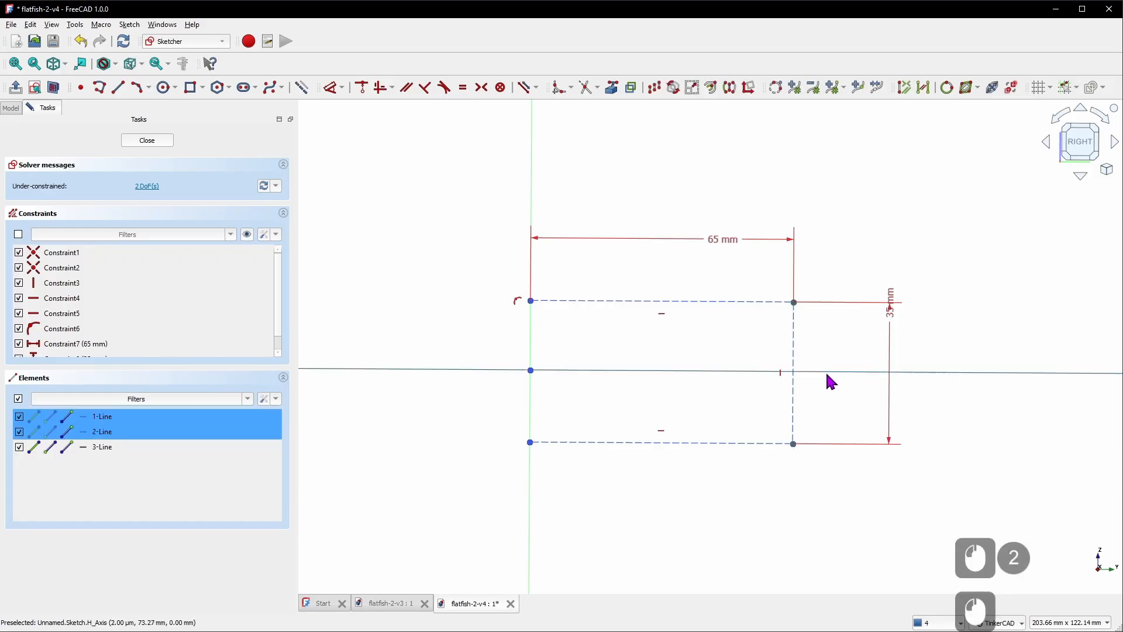
click(482, 88)
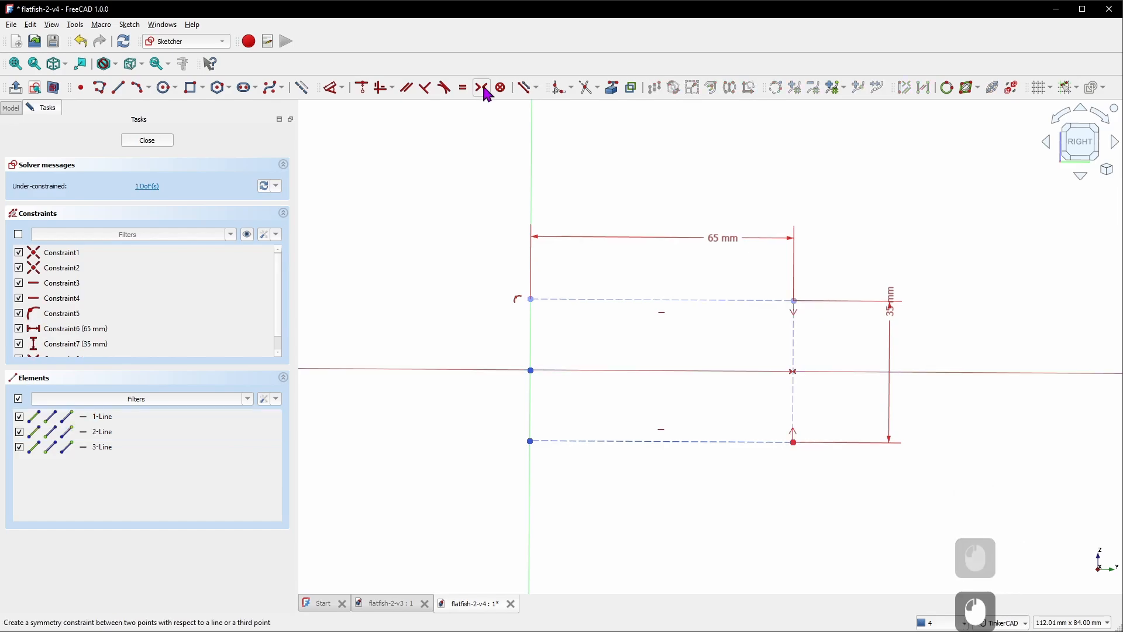
Pull the lower line's free end off the vertical axis and constrain that end point onto the axis
click(793, 300)
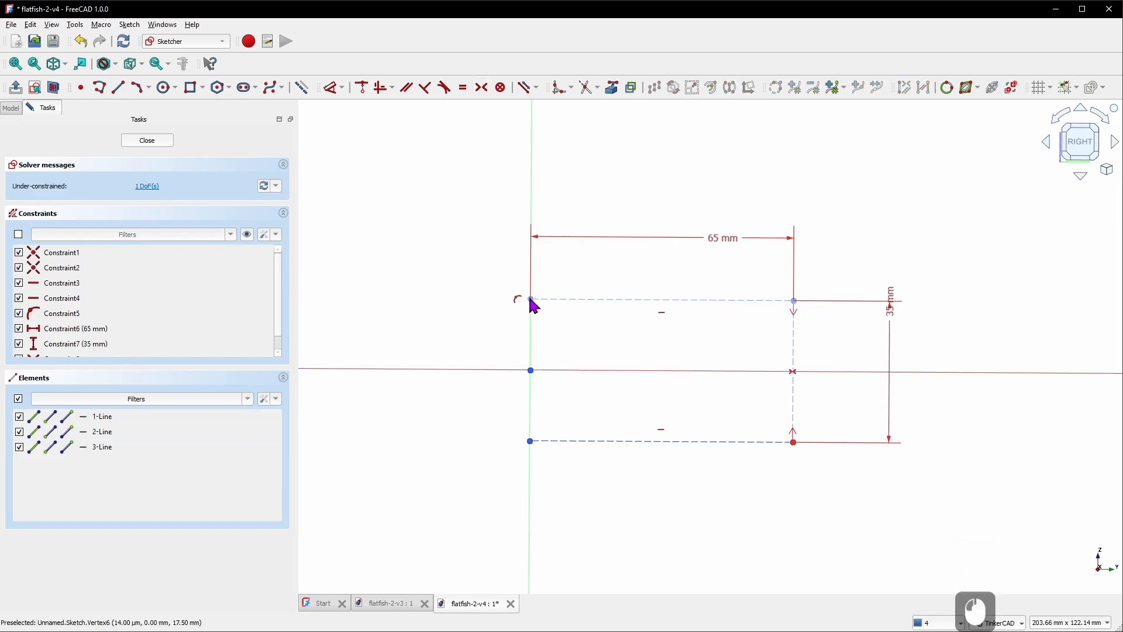
click(531, 299)
drag(531, 443, 610, 443)
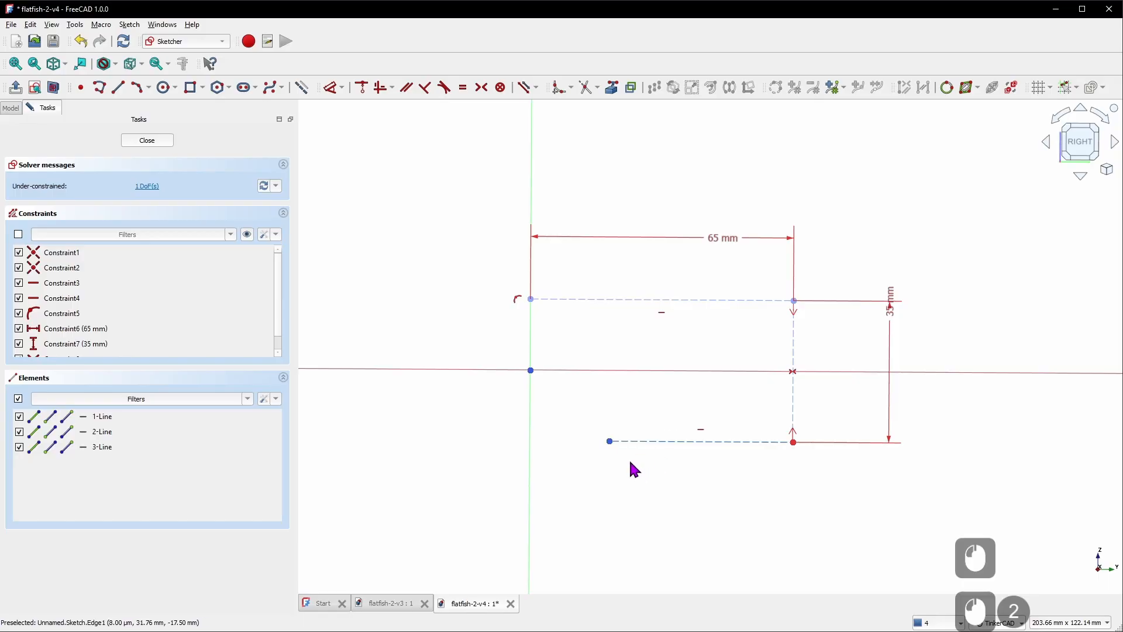
click(610, 442)
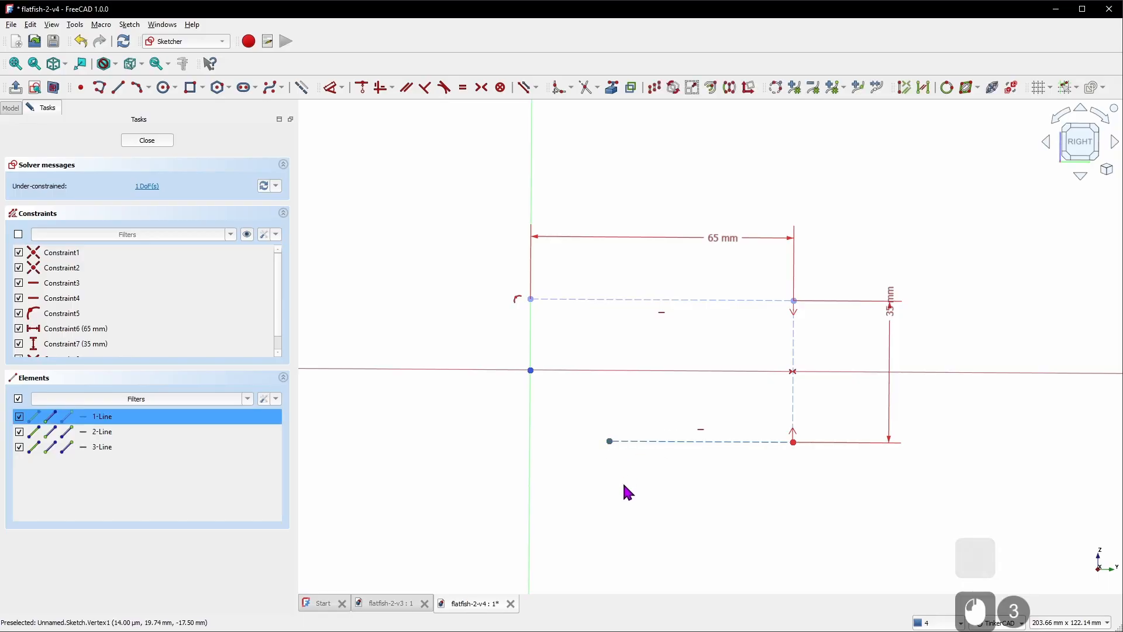
click(531, 465)
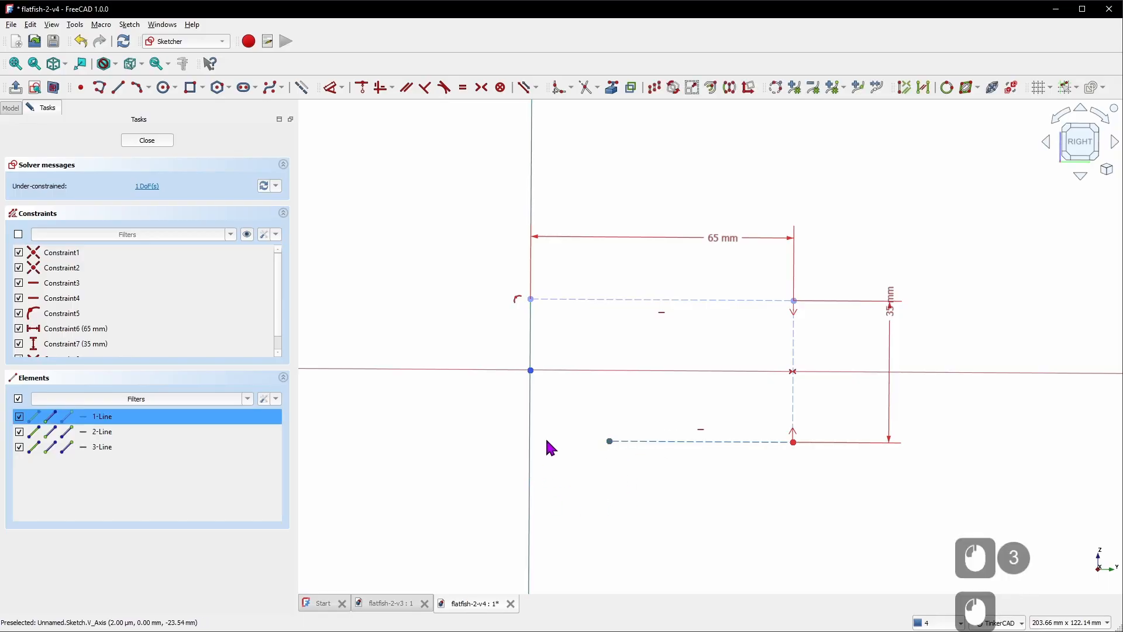
key(c)
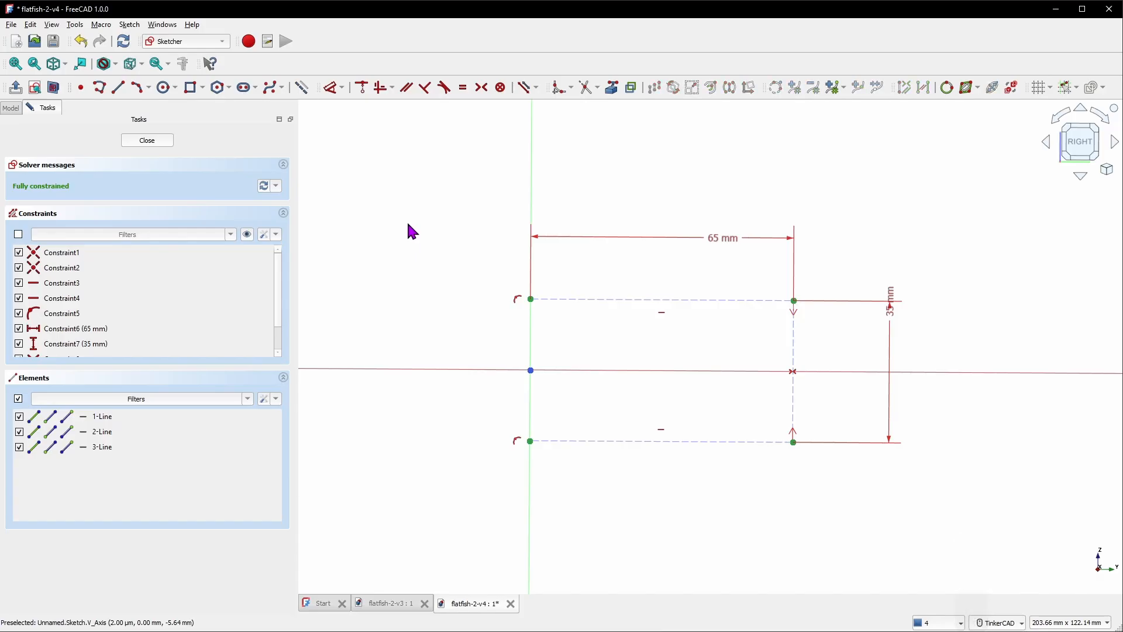
Draw a solid line about 7 mm long on the frame's vertical construction line, above the horizontal axis
scroll(824, 391, up, 3)
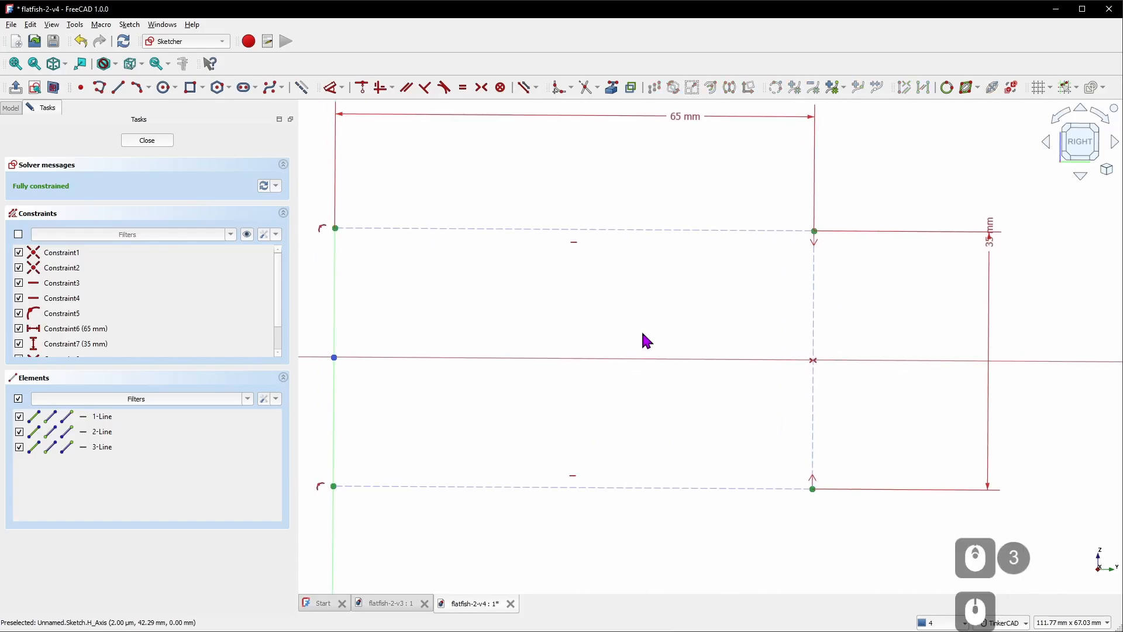
click(118, 87)
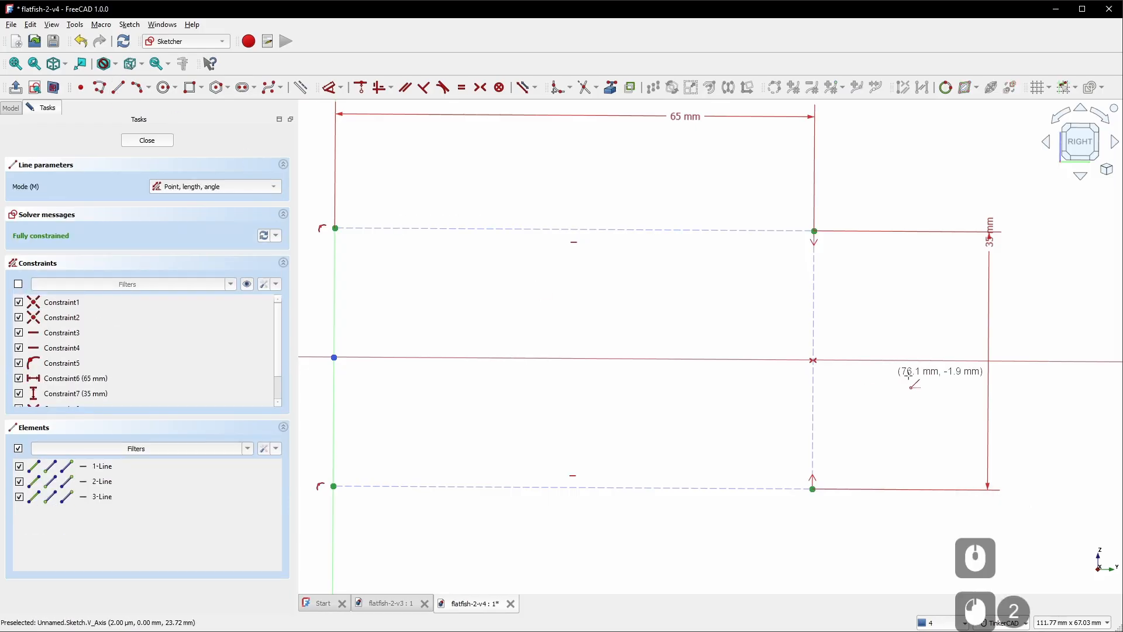
click(814, 263)
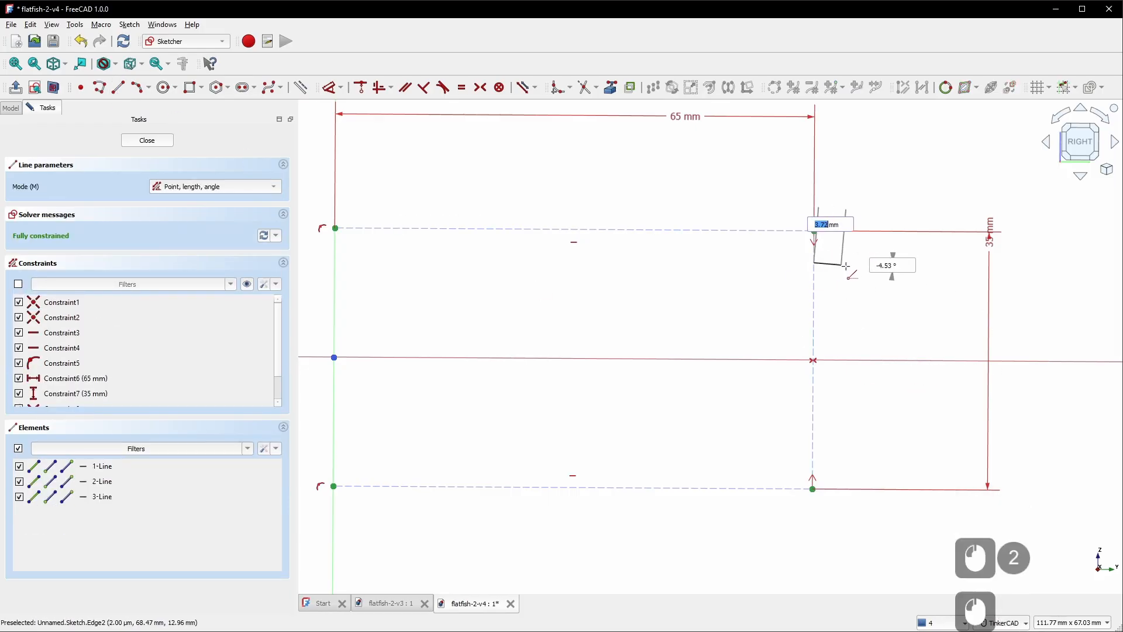
click(813, 314)
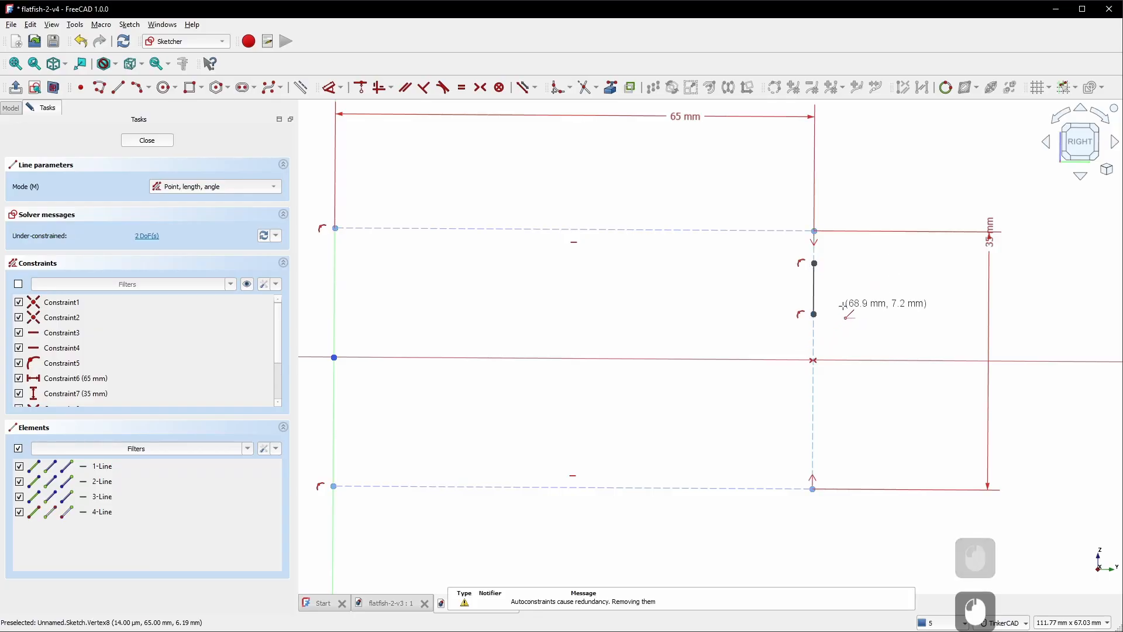
right_click(855, 299)
Dimension the short solid line's length to 8 mm
click(817, 298)
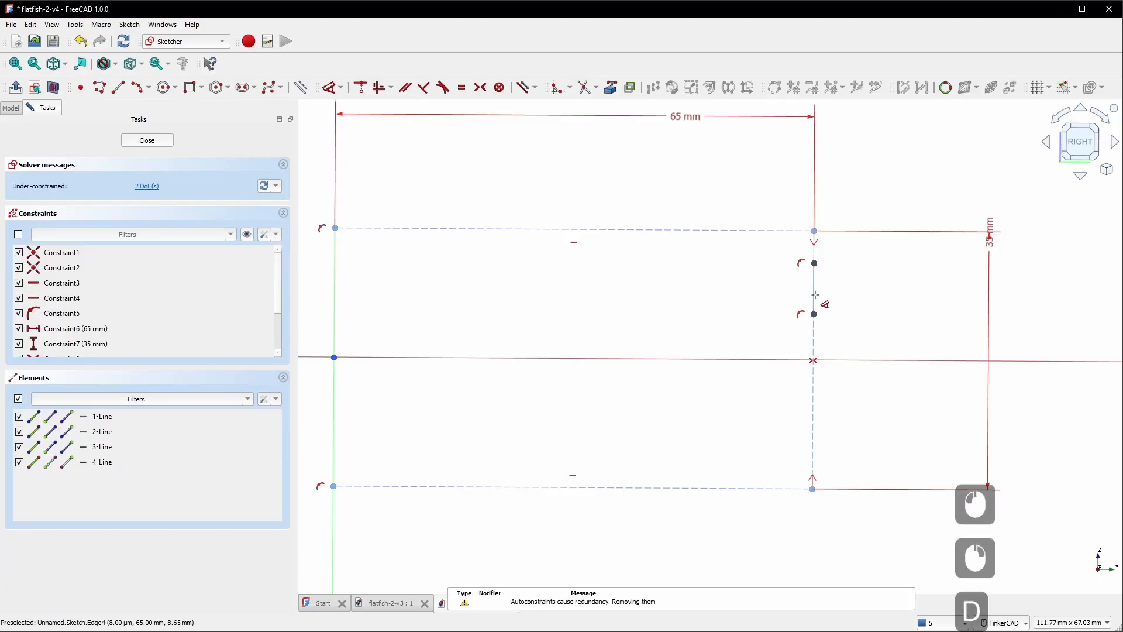
key(d)
click(860, 295)
text(8)
key(Return)
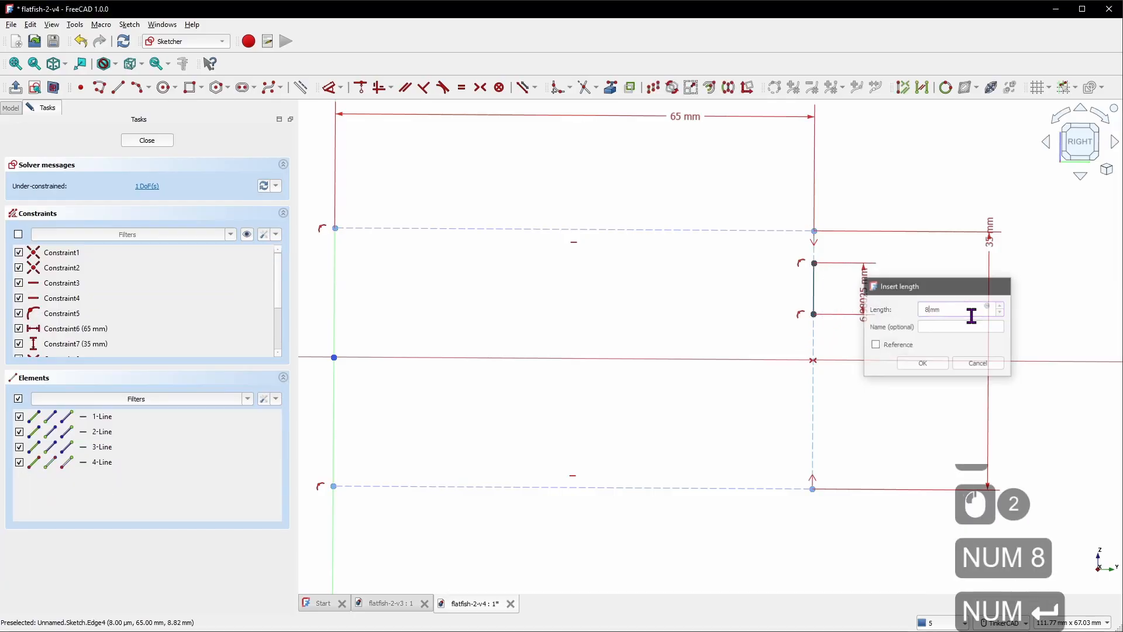
Set the distance from the short solid line's lower end to the horizontal axis to 7 mm
click(813, 320)
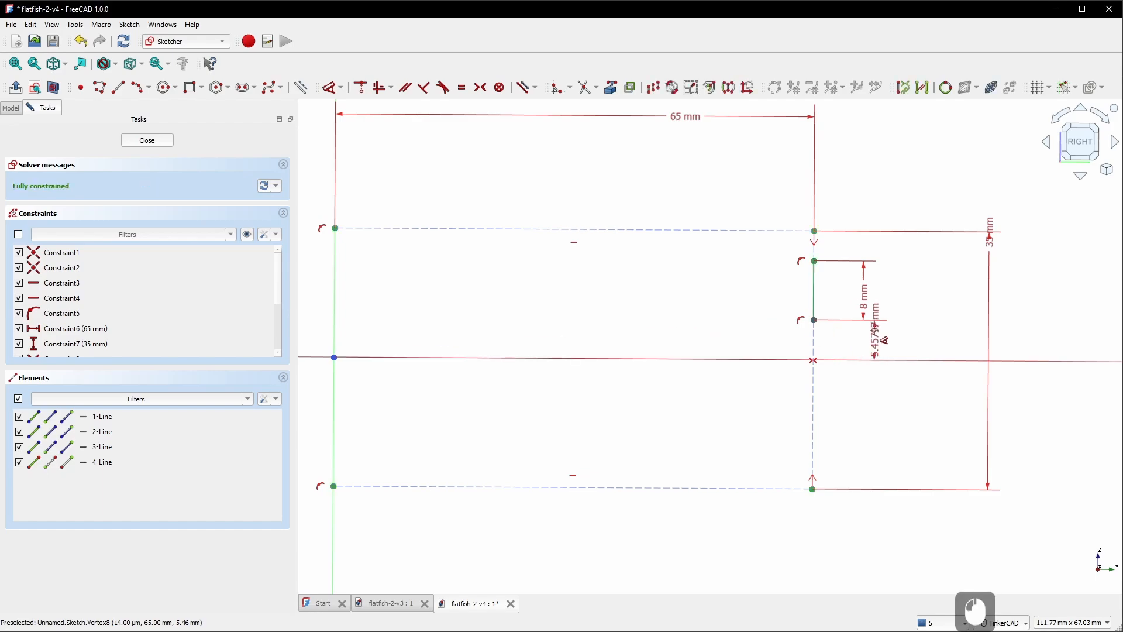
click(873, 360)
click(903, 344)
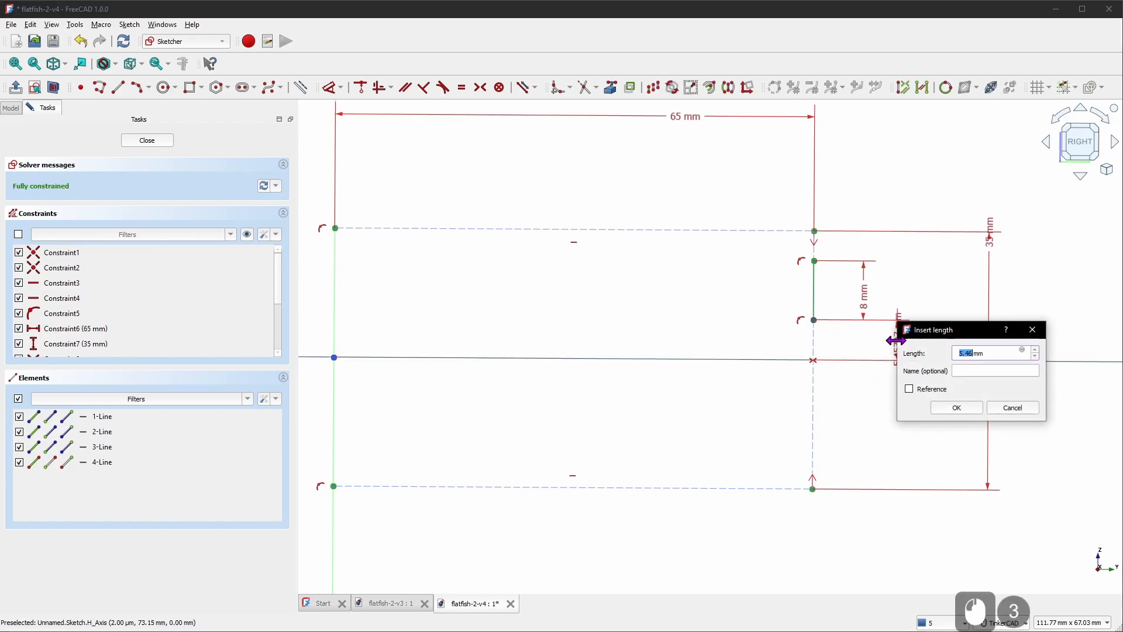
text(7)
key(Return)
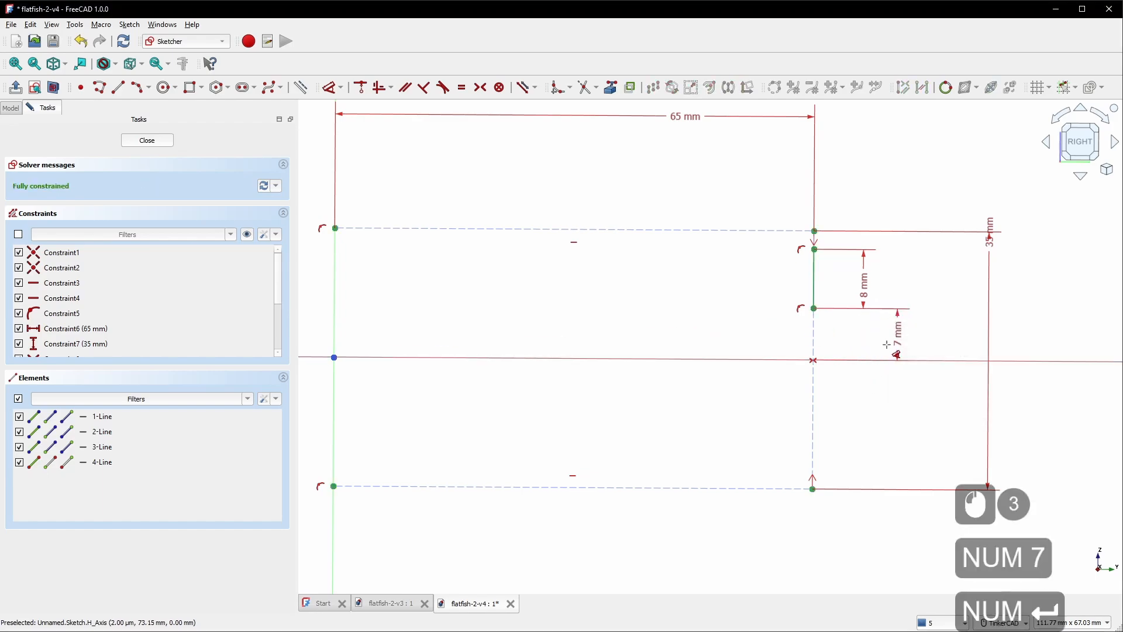
Draw a horizontal line about 11 mm long leftward from the lower end of the 8 mm vertical line
right_click(915, 291)
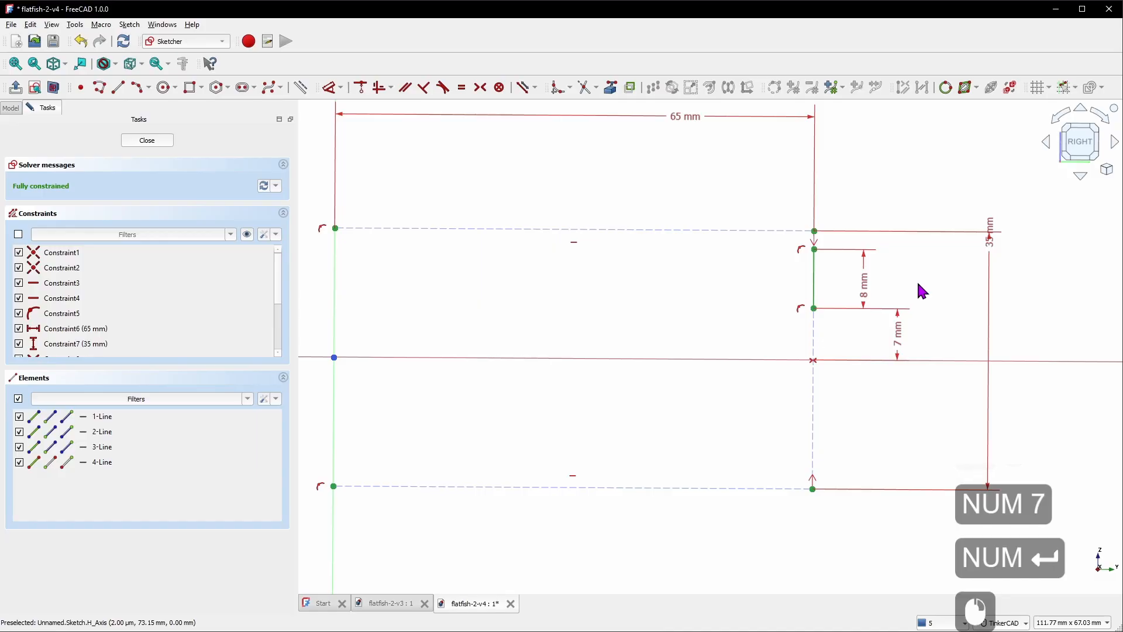
click(119, 88)
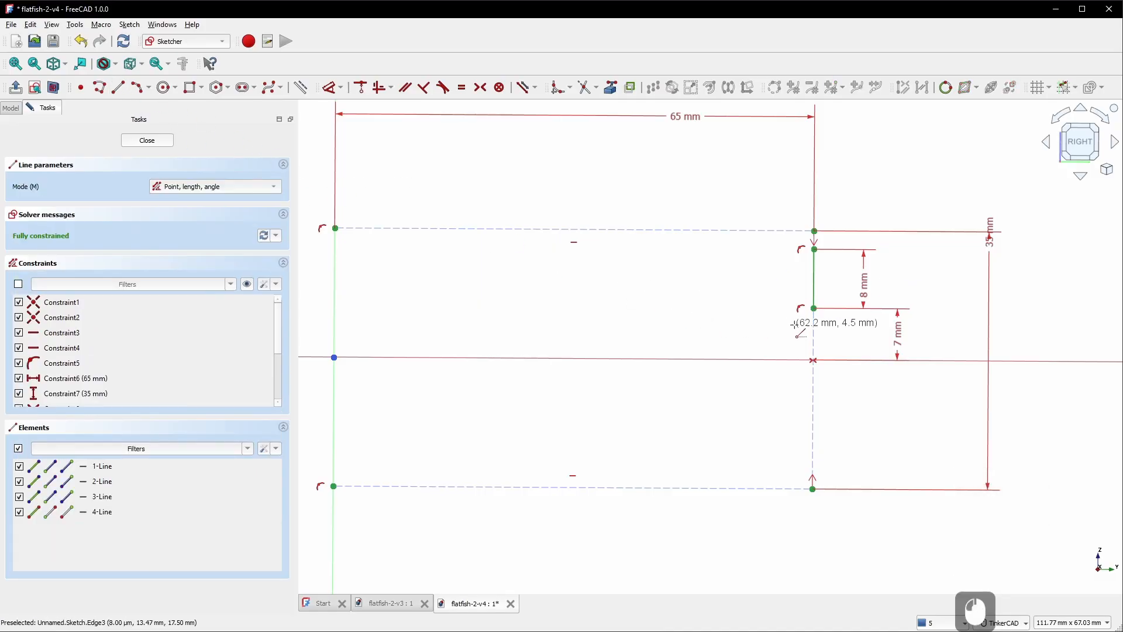
click(813, 308)
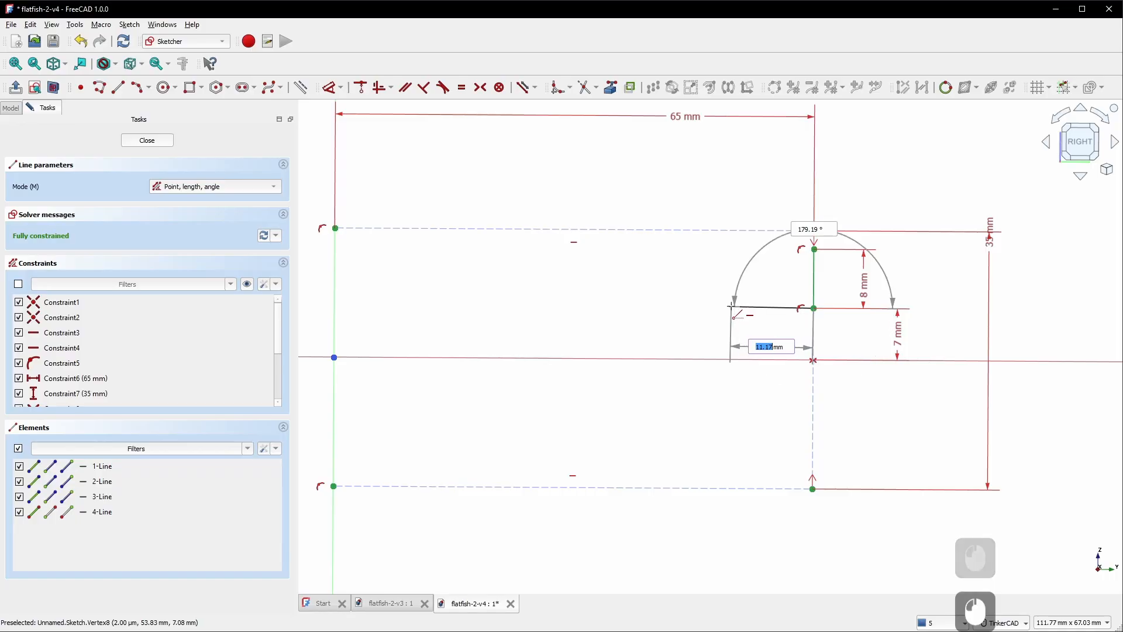
click(731, 307)
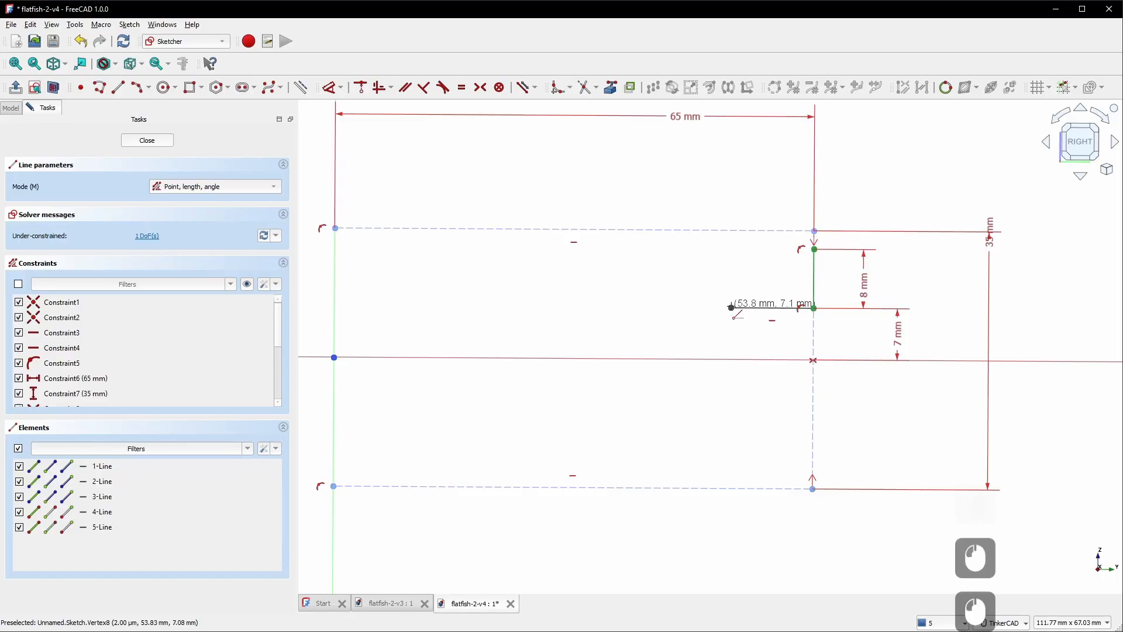
Draw a line about 15 mm long from the 8 mm line's upper end, rising slightly leftward to just below the frame's upper construction line
click(813, 249)
scroll(711, 251, up, 6)
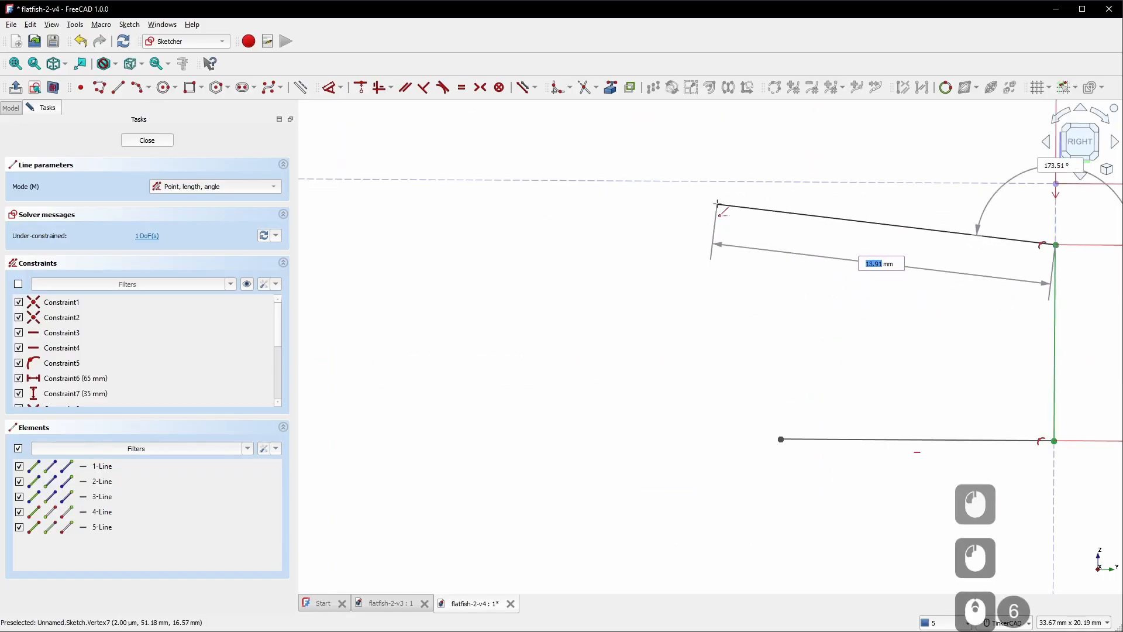
click(697, 193)
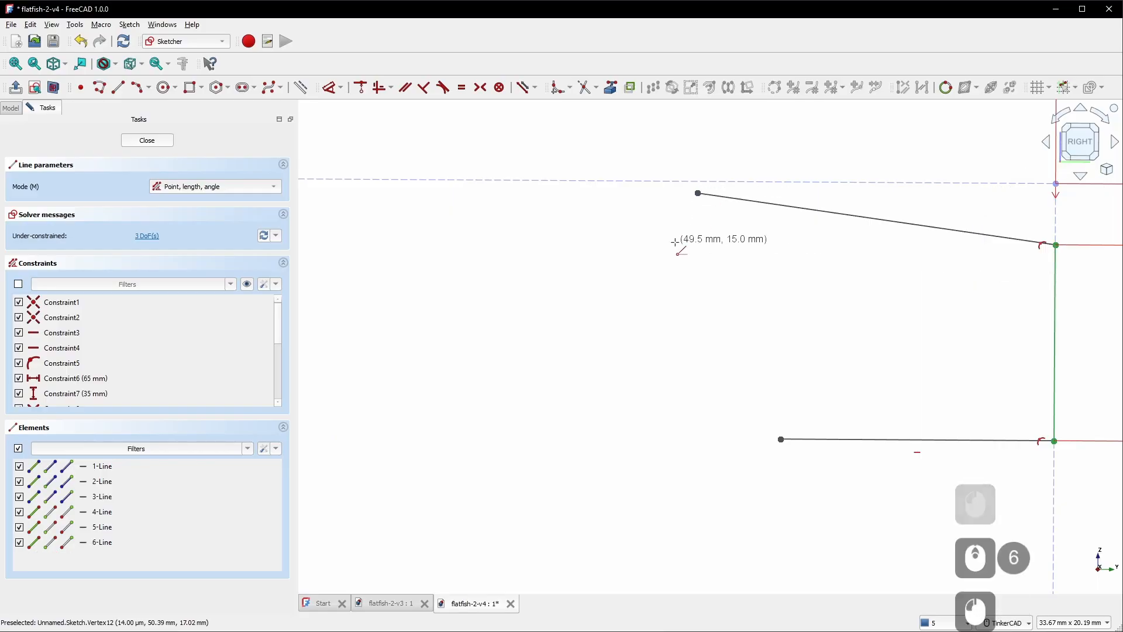
scroll(602, 279, down, 4)
right_click(702, 334)
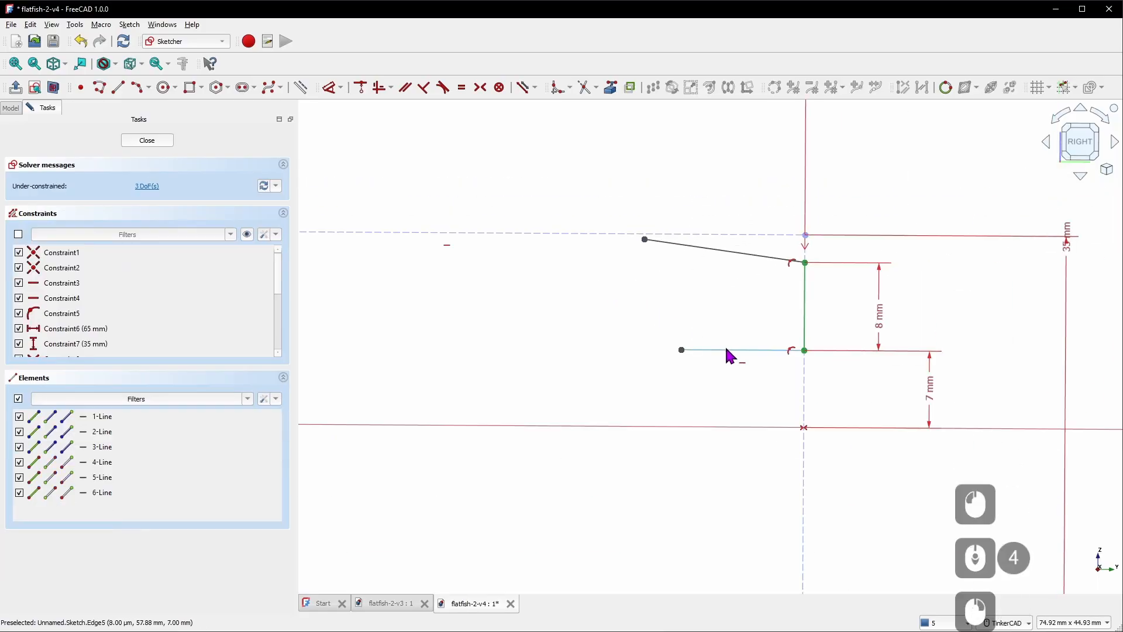
Dimension the lower horizontal line's length to 13.5 mm
click(726, 350)
key(d)
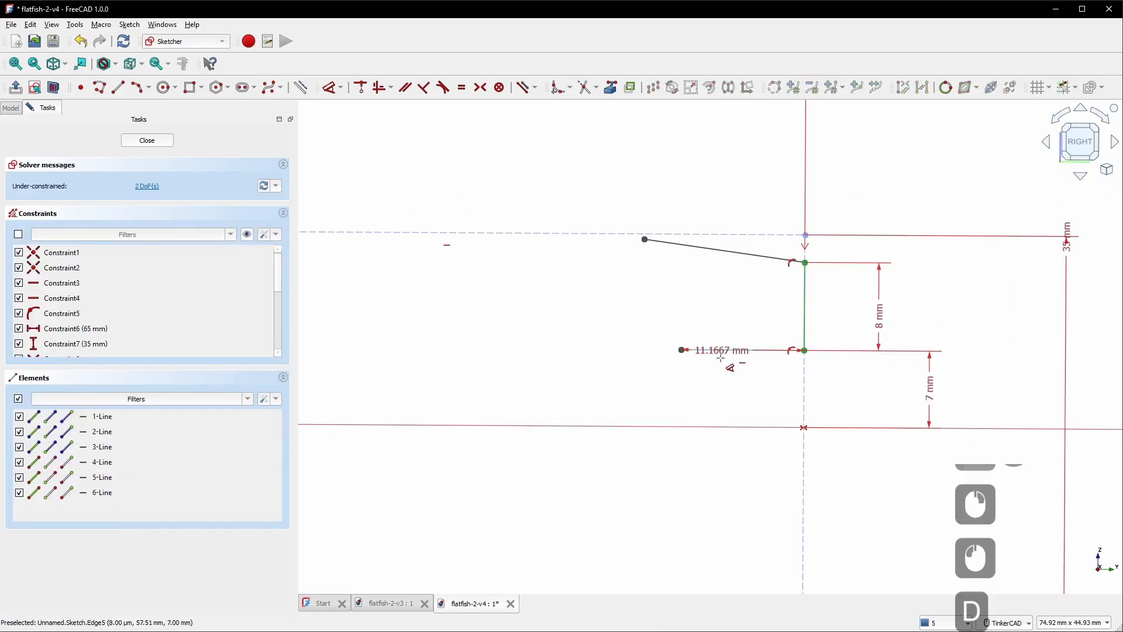
click(725, 402)
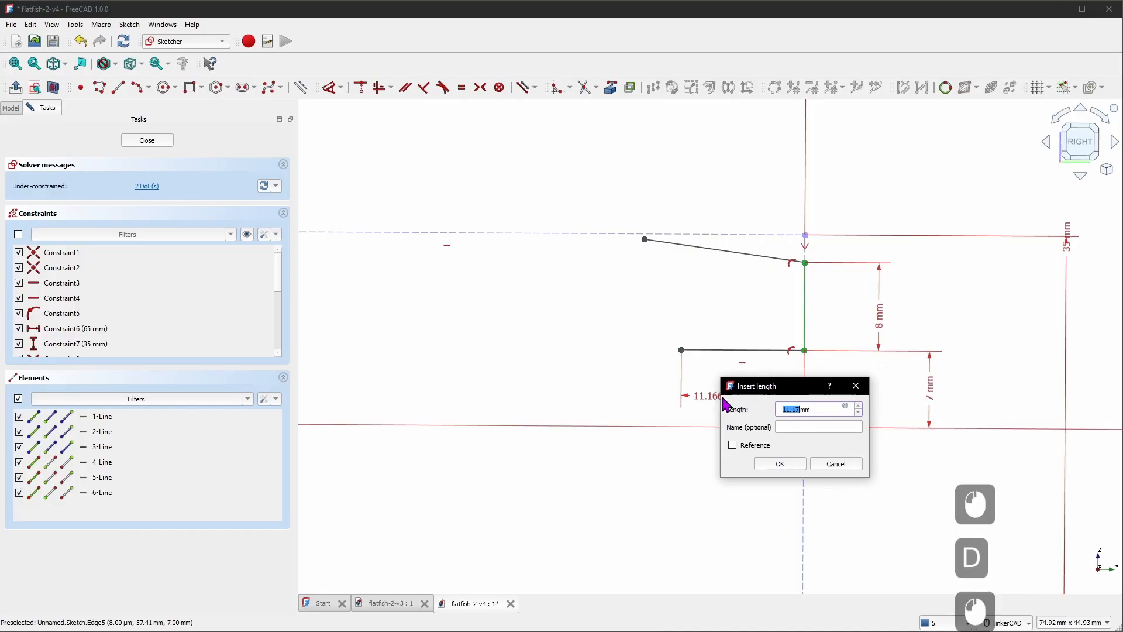
text(13.5)
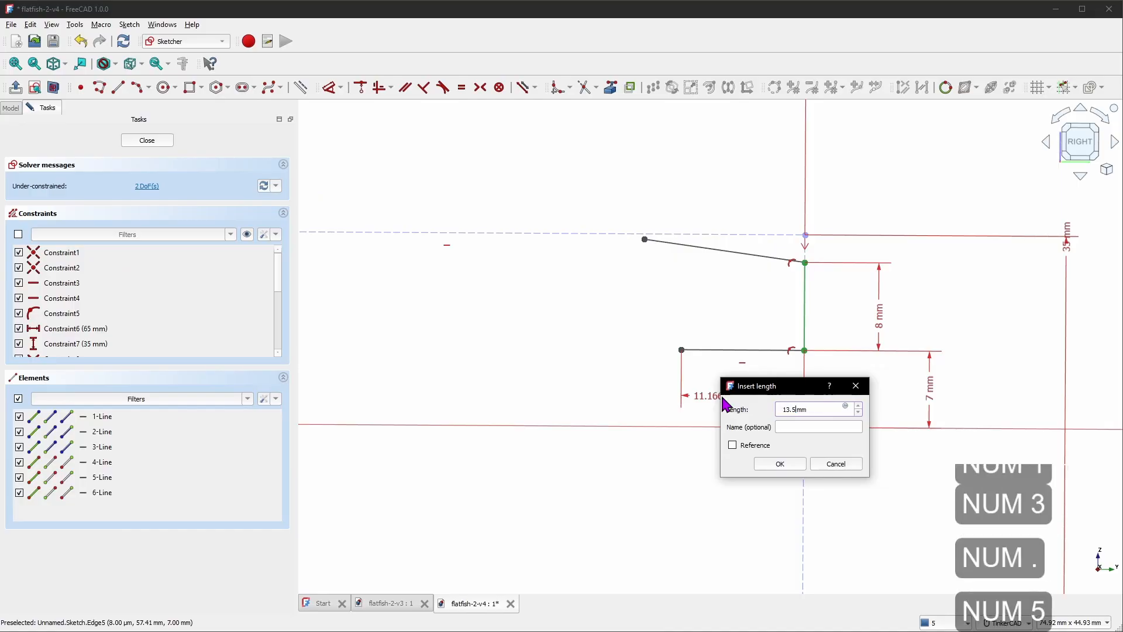
key(Return)
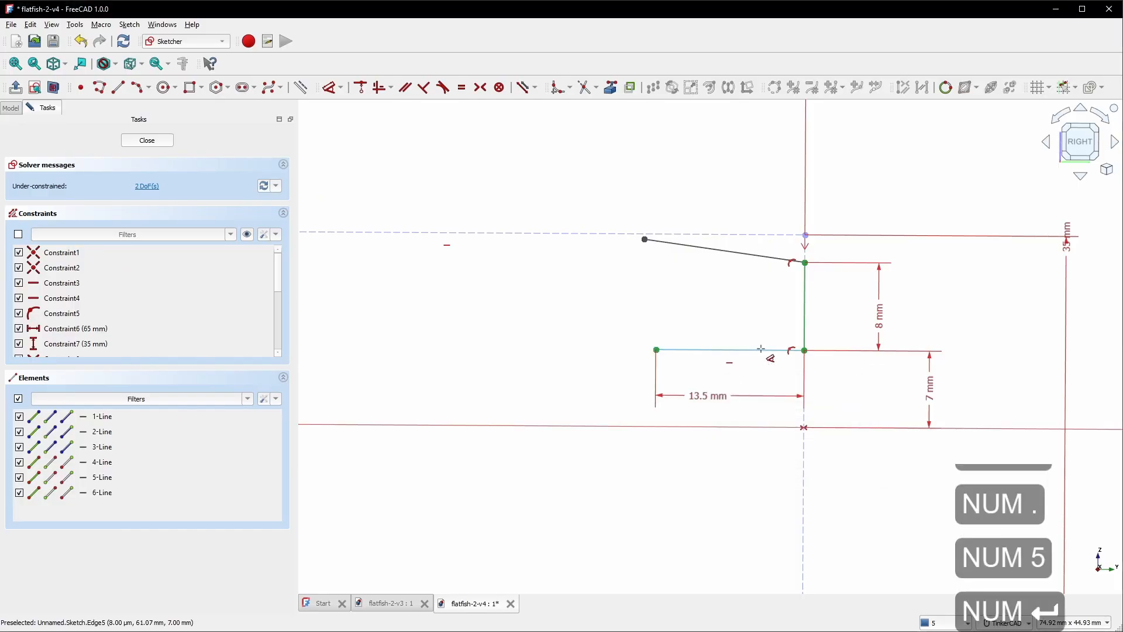
Set the horizontal distance between the sloped line's free end and the frame's upper right corner to 17 mm
click(643, 239)
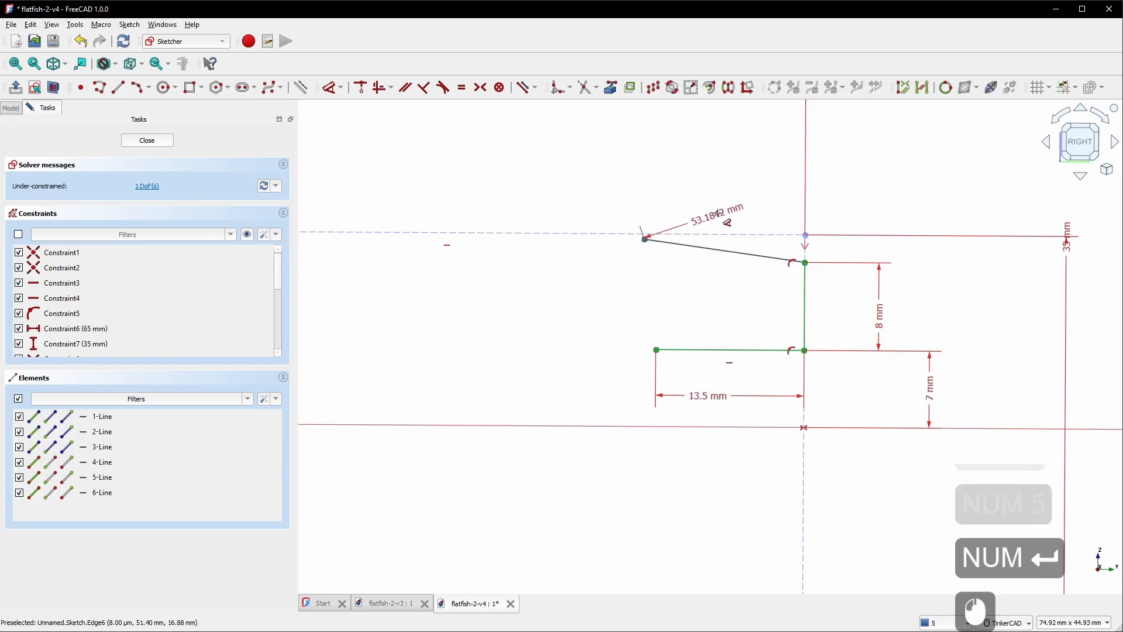
click(806, 234)
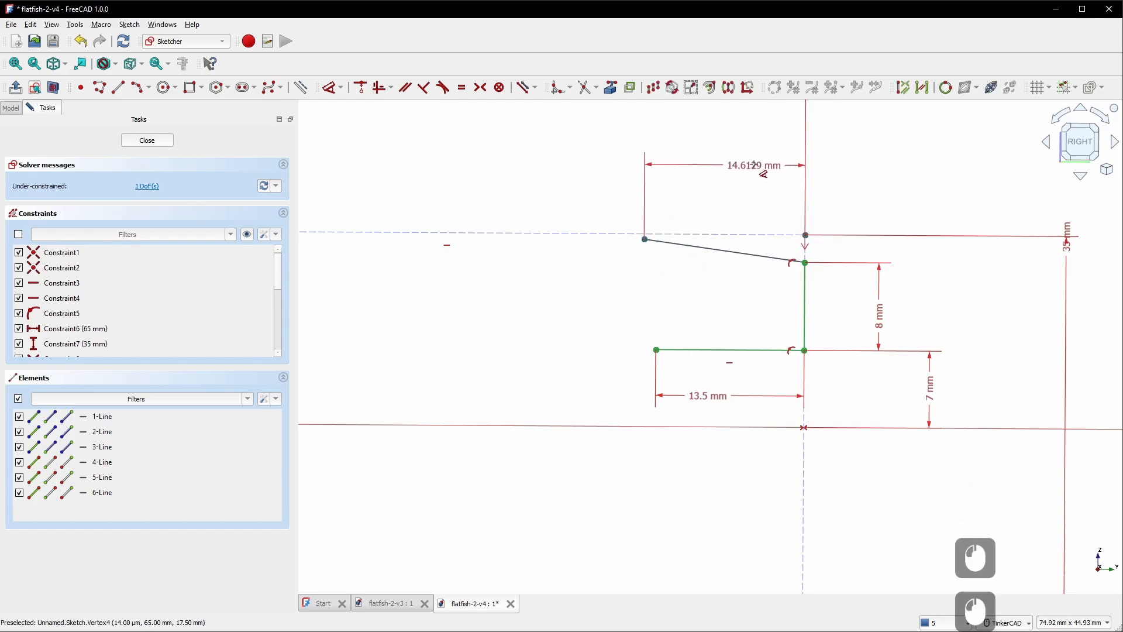
click(763, 174)
text(17)
key(KP_Enter)
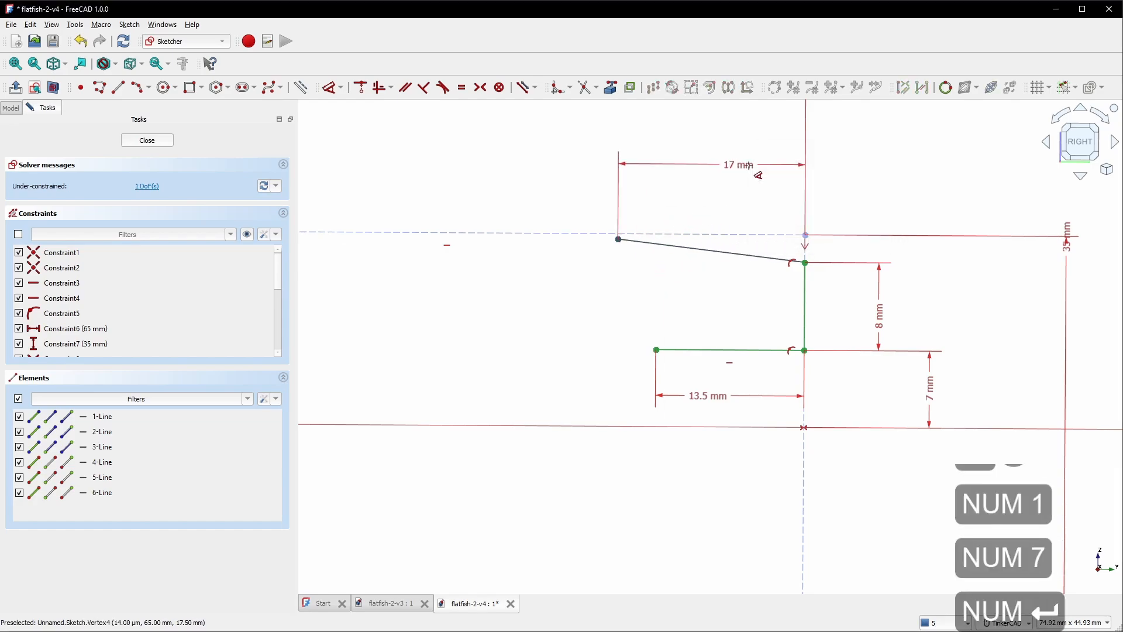
scroll(704, 235, down, 6)
scroll(523, 293, up, 3)
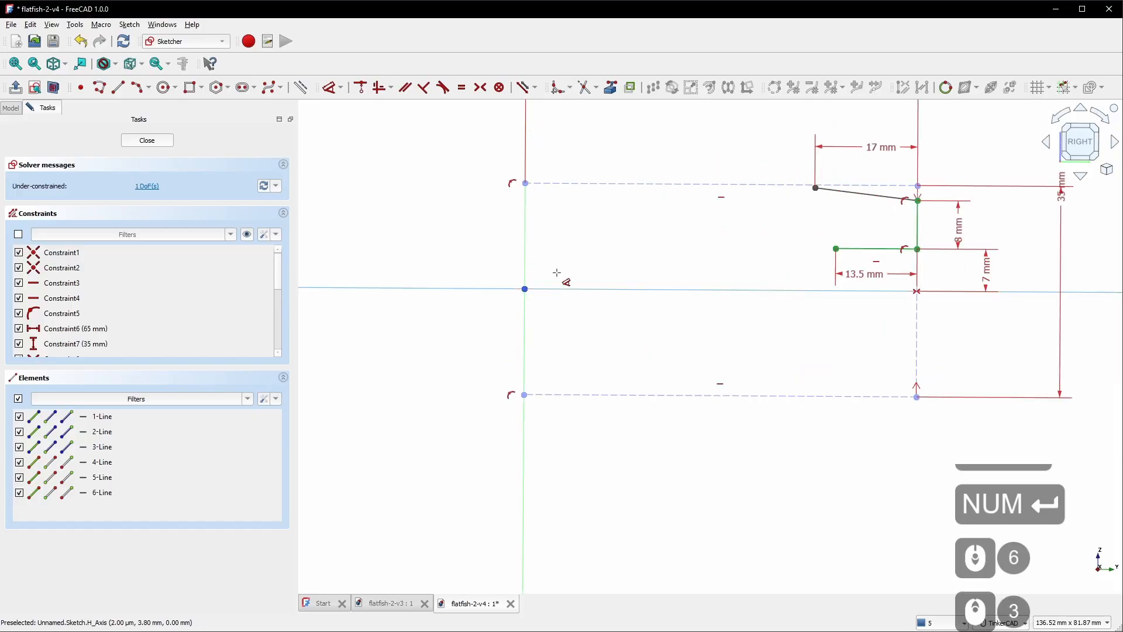
right_click(673, 231)
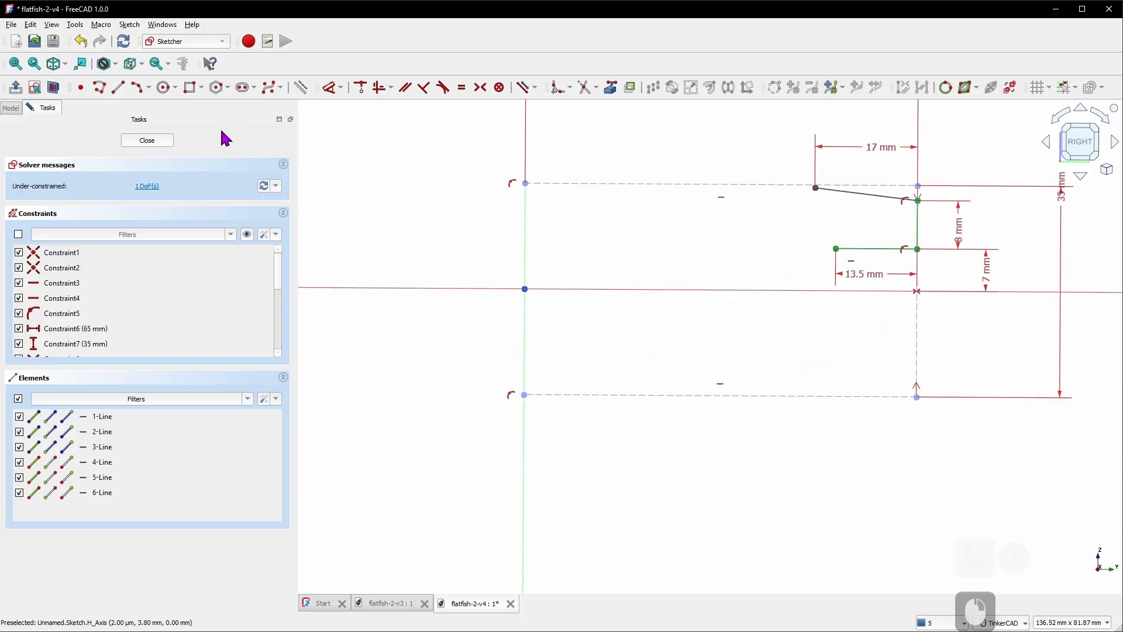
Draw a three-point arc from the sloped line's free end, curving down leftward to just below the horizontal axis
click(152, 93)
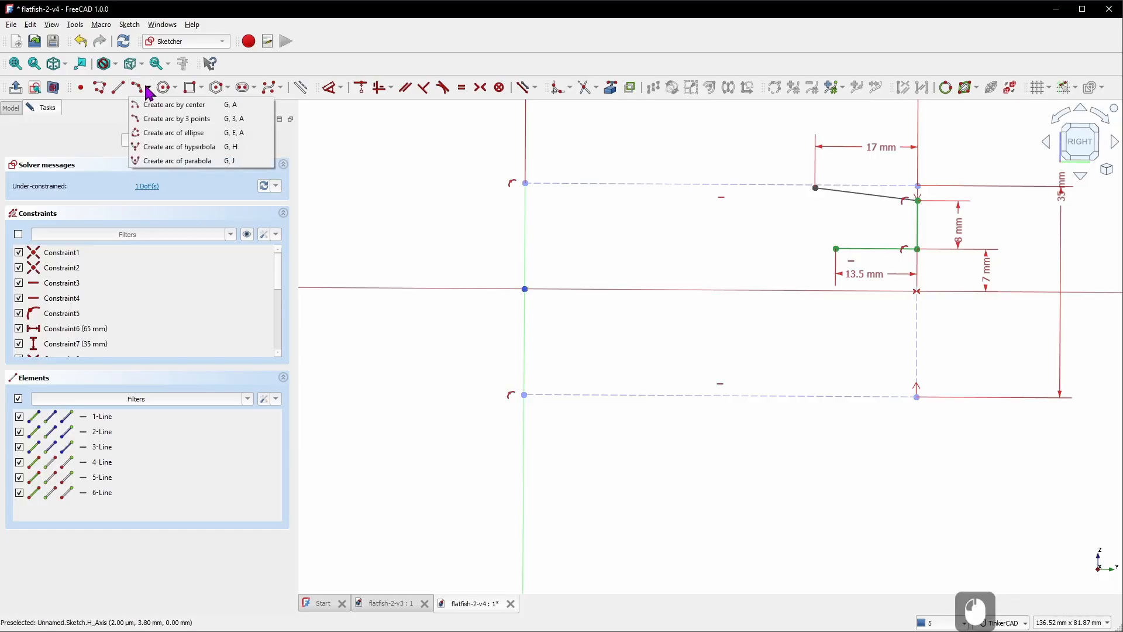
click(167, 117)
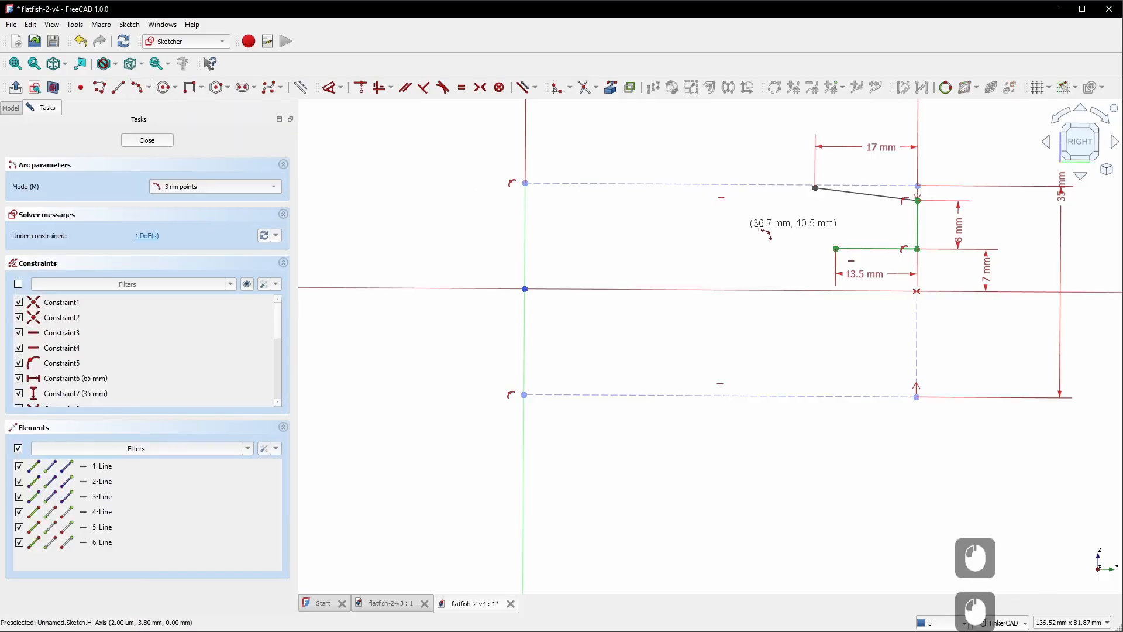
scroll(759, 229, up, 5)
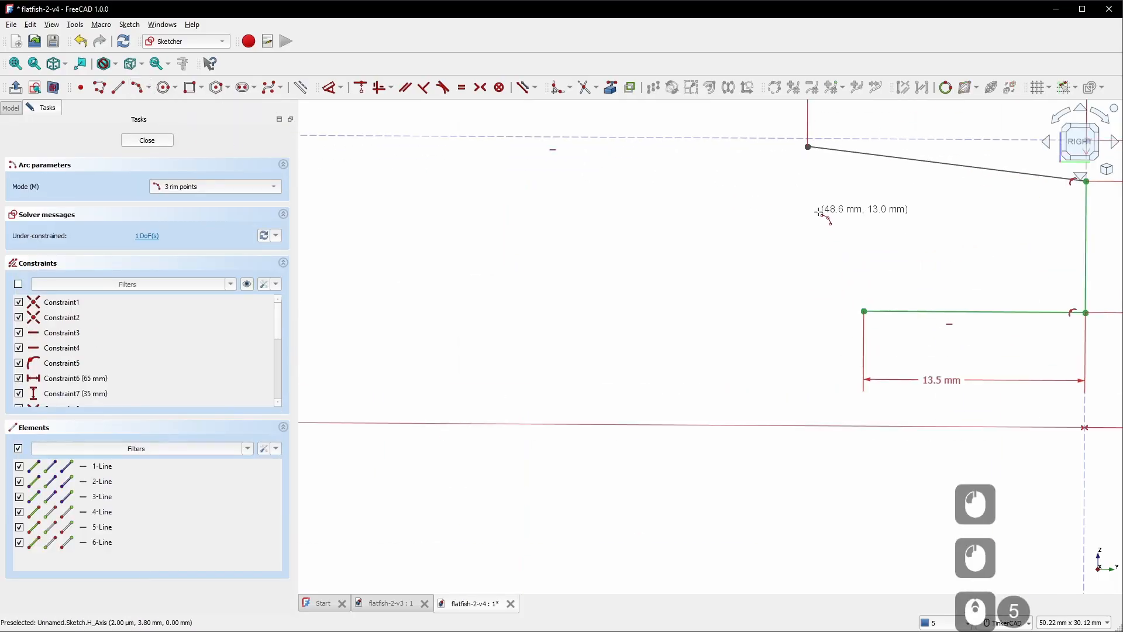
click(808, 148)
scroll(506, 322, down, 1)
scroll(505, 320, down, 6)
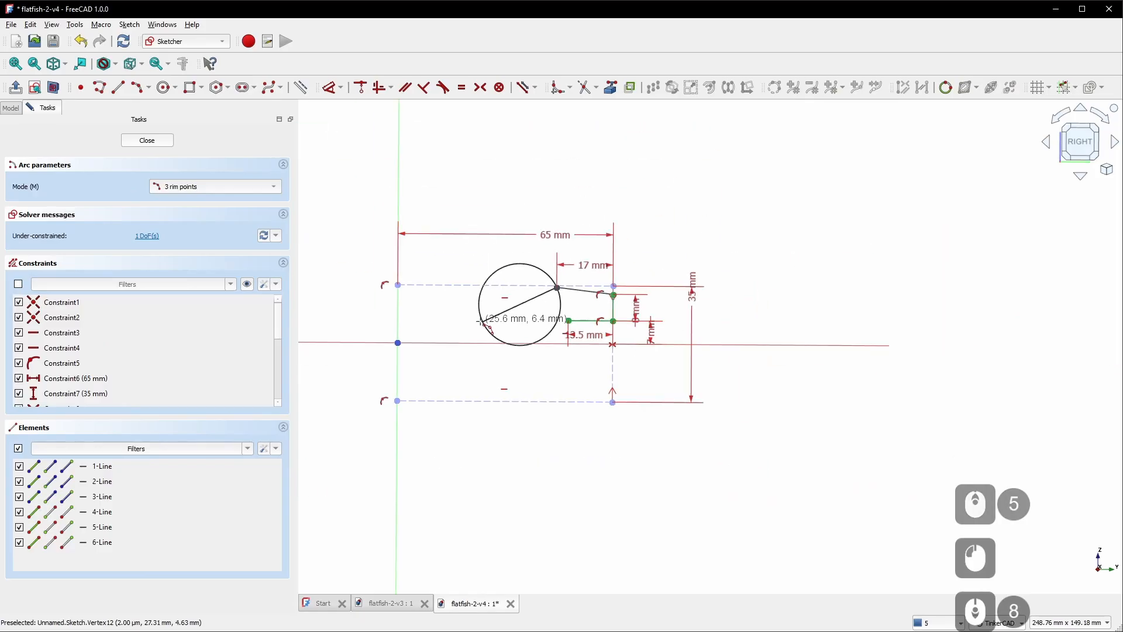
click(434, 357)
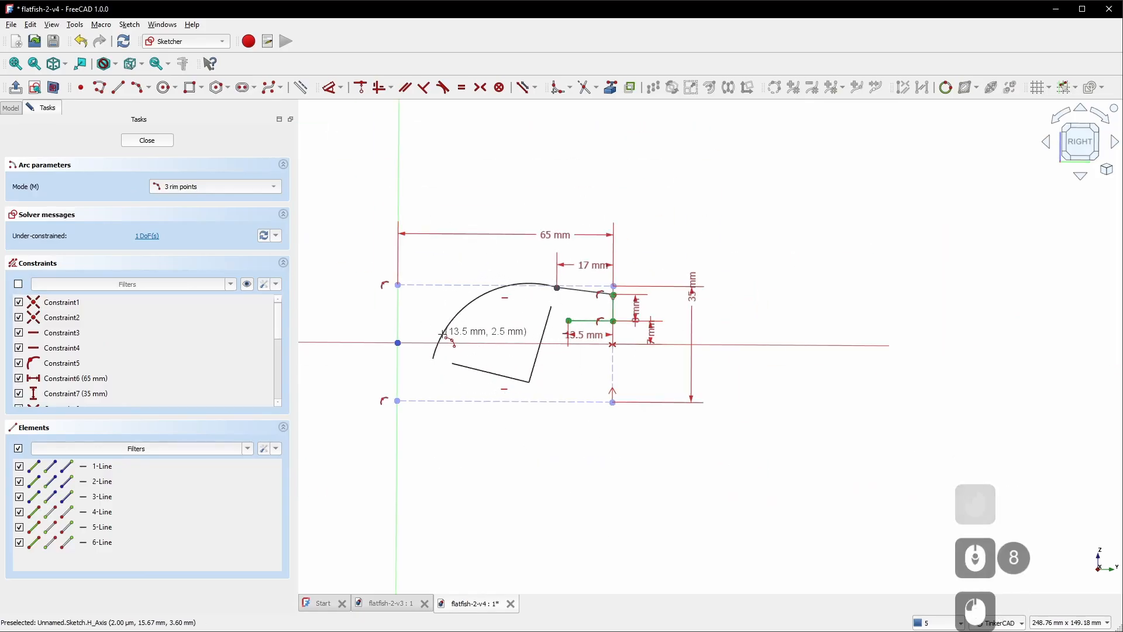
click(451, 336)
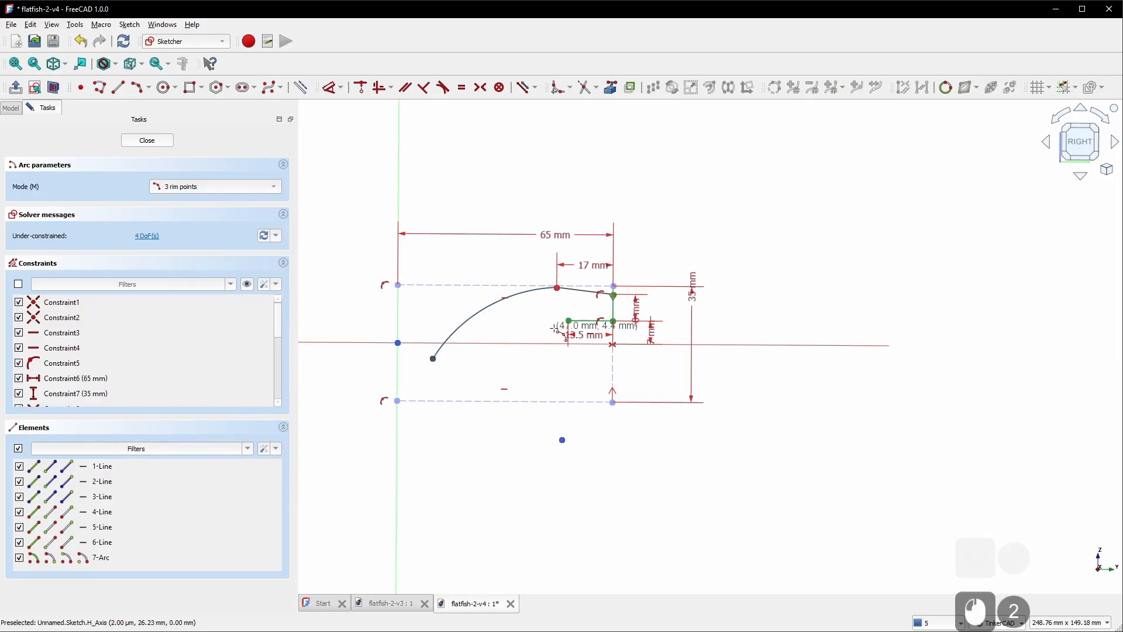
Draw a second three-point arc below the first, from the 13.5 mm line's free end down leftward past the horizontal axis
scroll(562, 332, up, 8)
scroll(562, 332, up, 3)
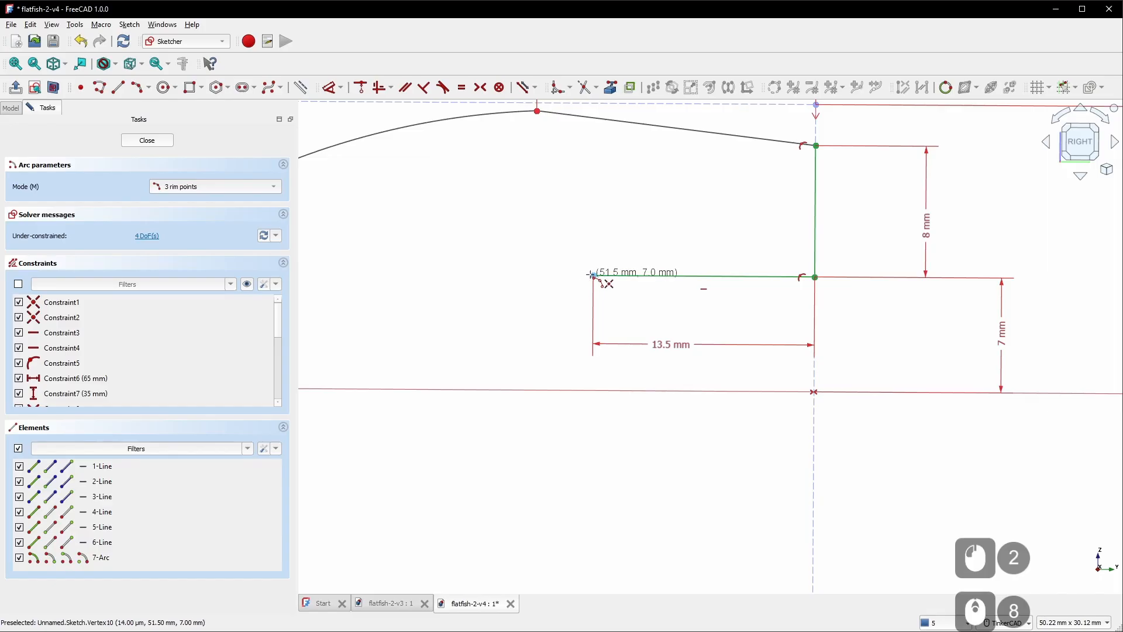
scroll(593, 275, down, 10)
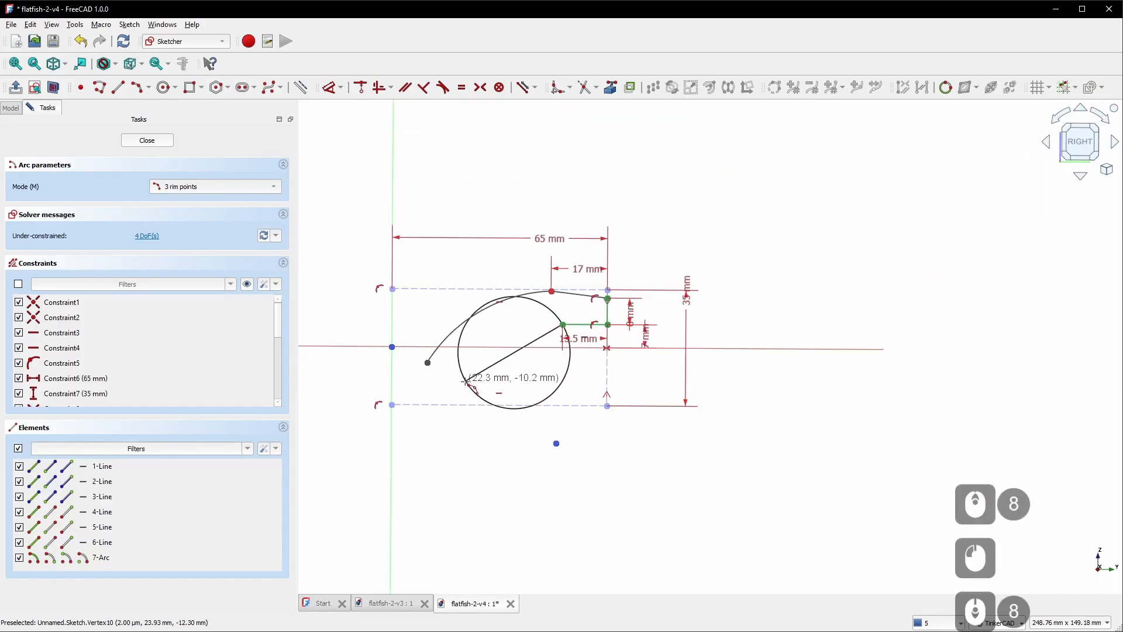
click(462, 383)
click(486, 355)
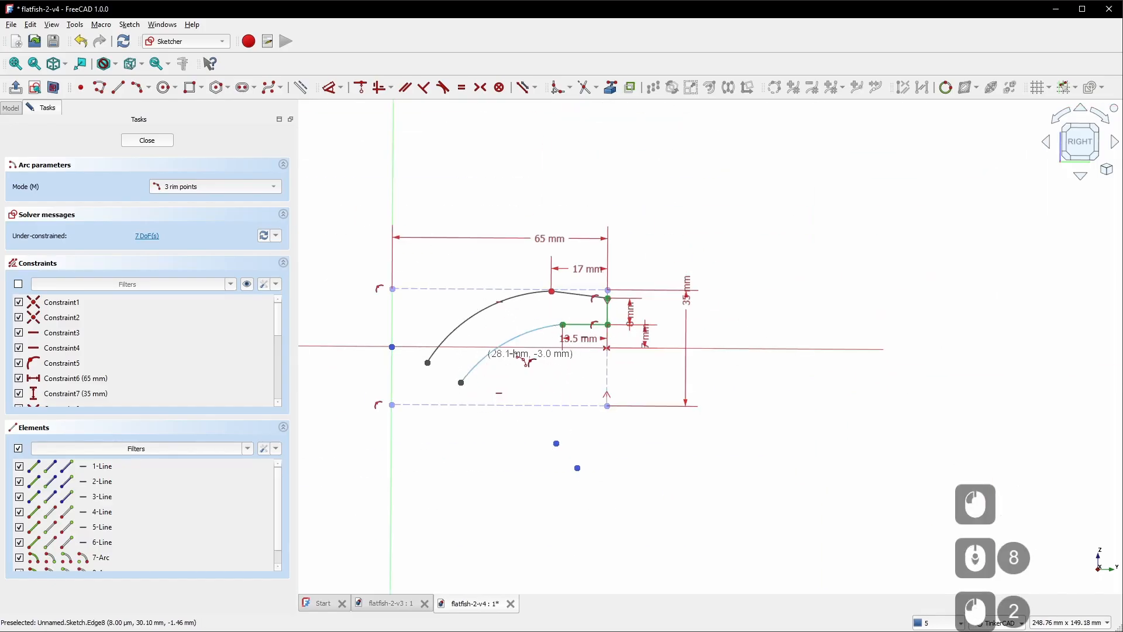
right_click(689, 223)
Make the lower arc tangent to the 13.5 mm horizontal line at their shared end point
scroll(553, 317, up, 5)
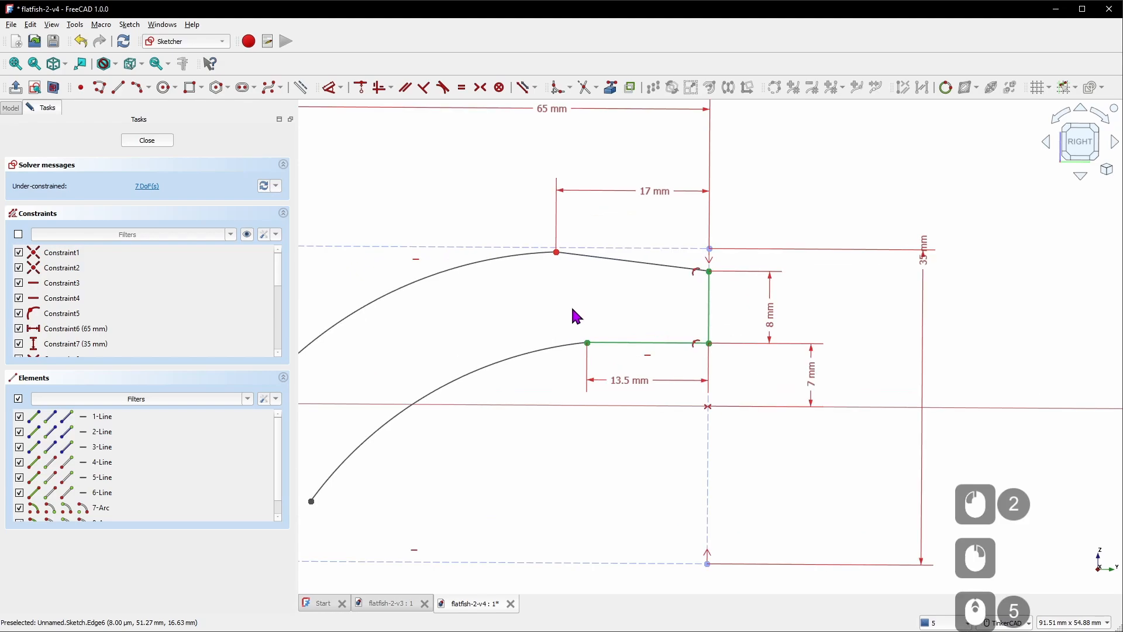
click(553, 345)
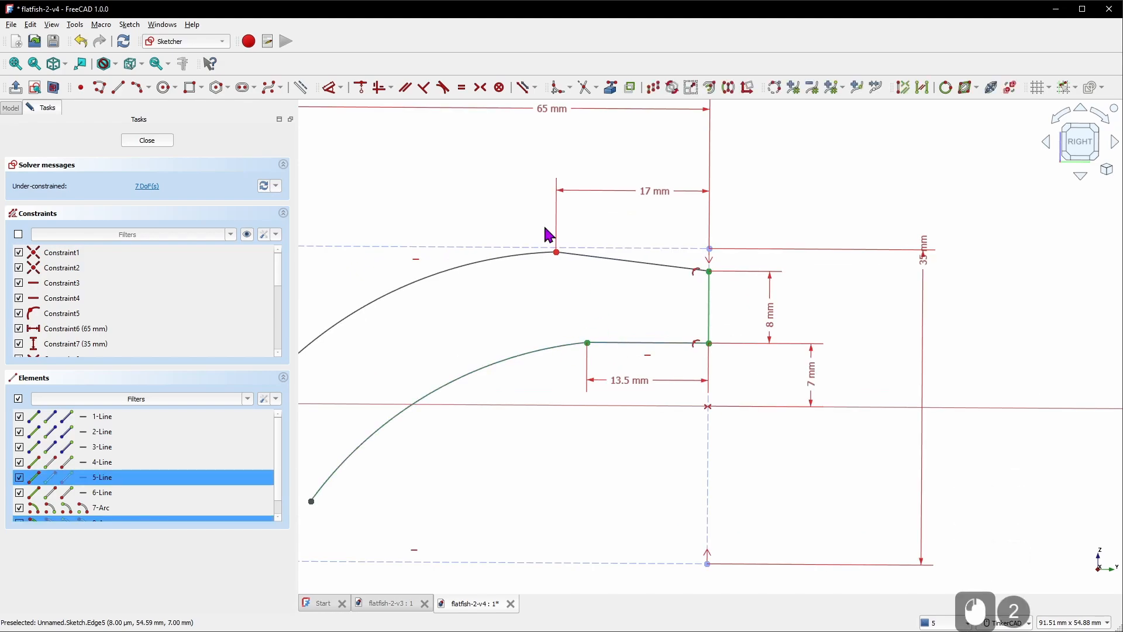
click(449, 94)
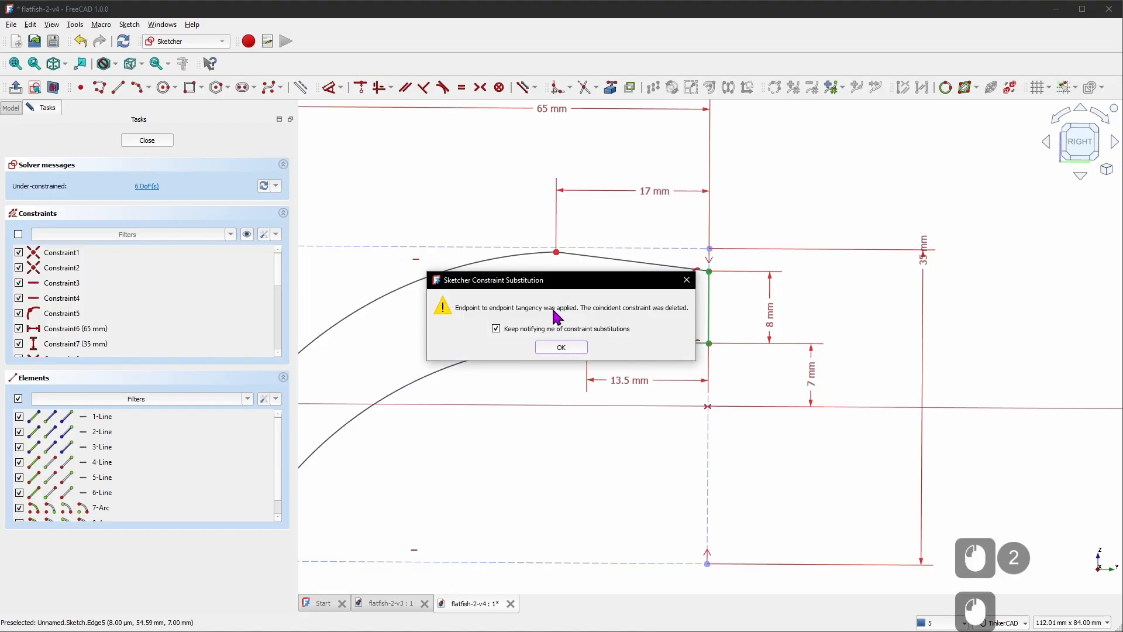
click(560, 346)
Make the upper arc tangent to the sloped line at their shared end point
click(497, 256)
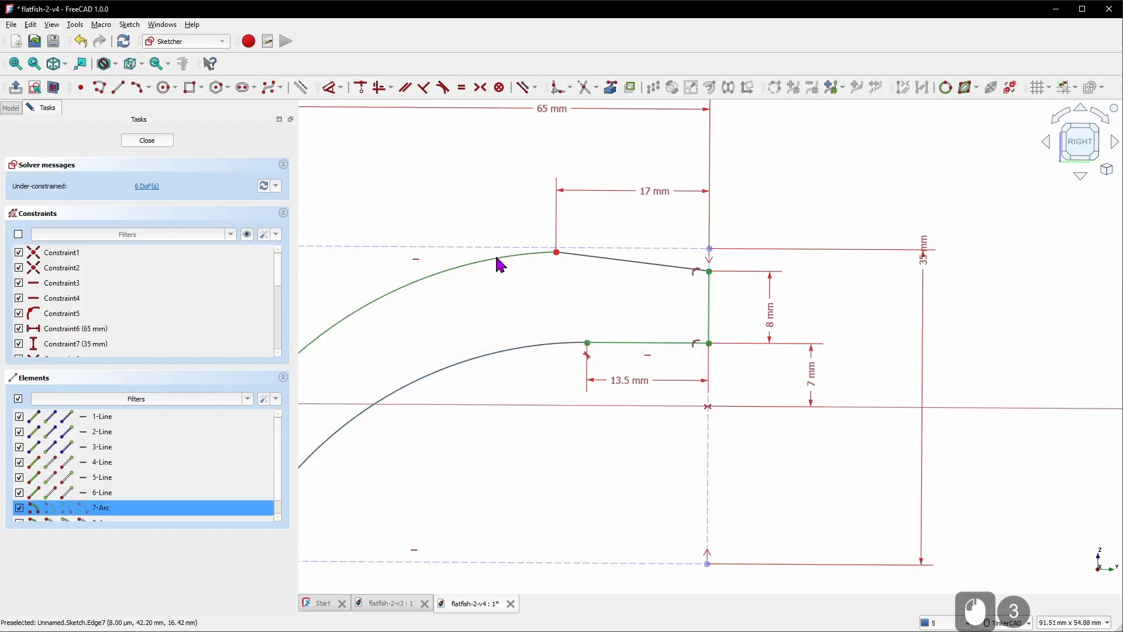
click(618, 267)
click(442, 92)
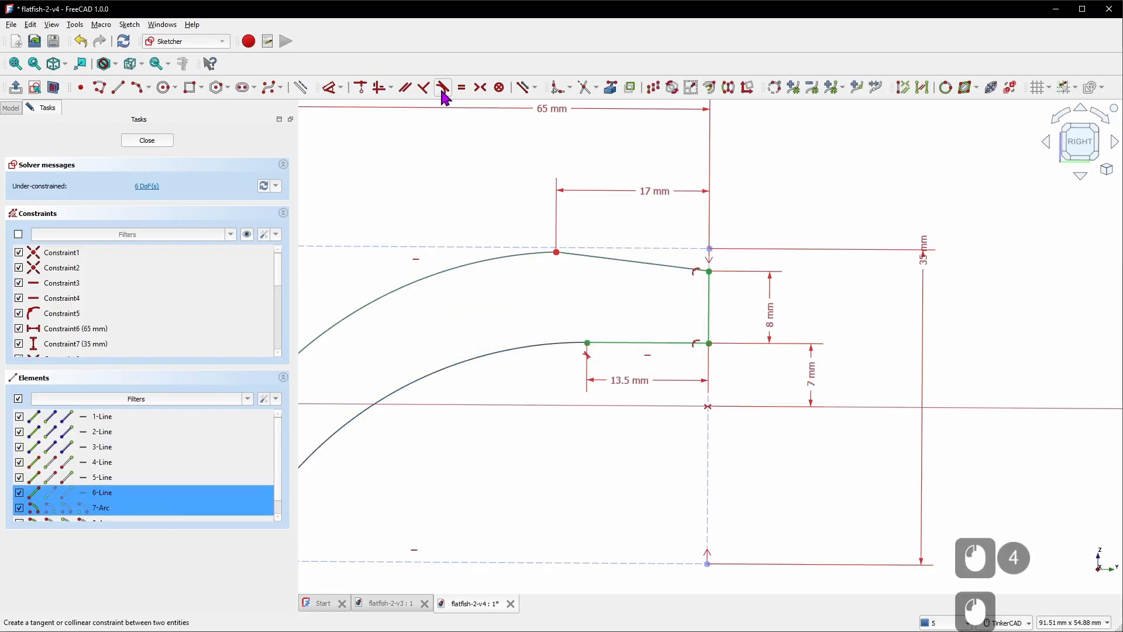
click(576, 350)
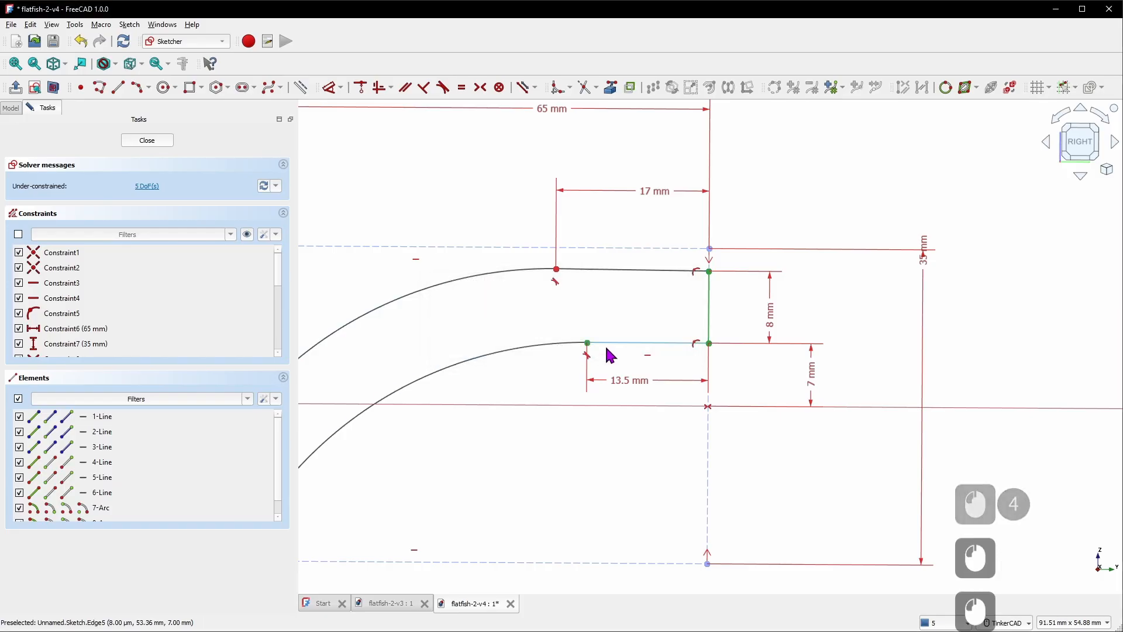
Constrain the upper arc tangent to the frame's upper horizontal construction line
scroll(644, 393, down, 3)
scroll(518, 381, up, 2)
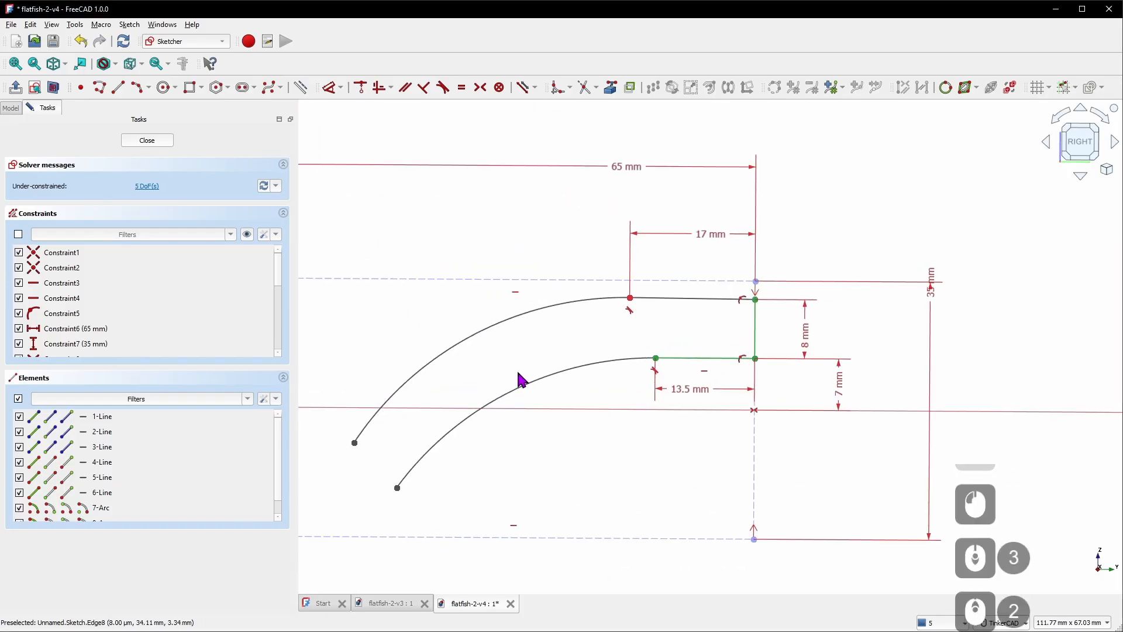
click(564, 306)
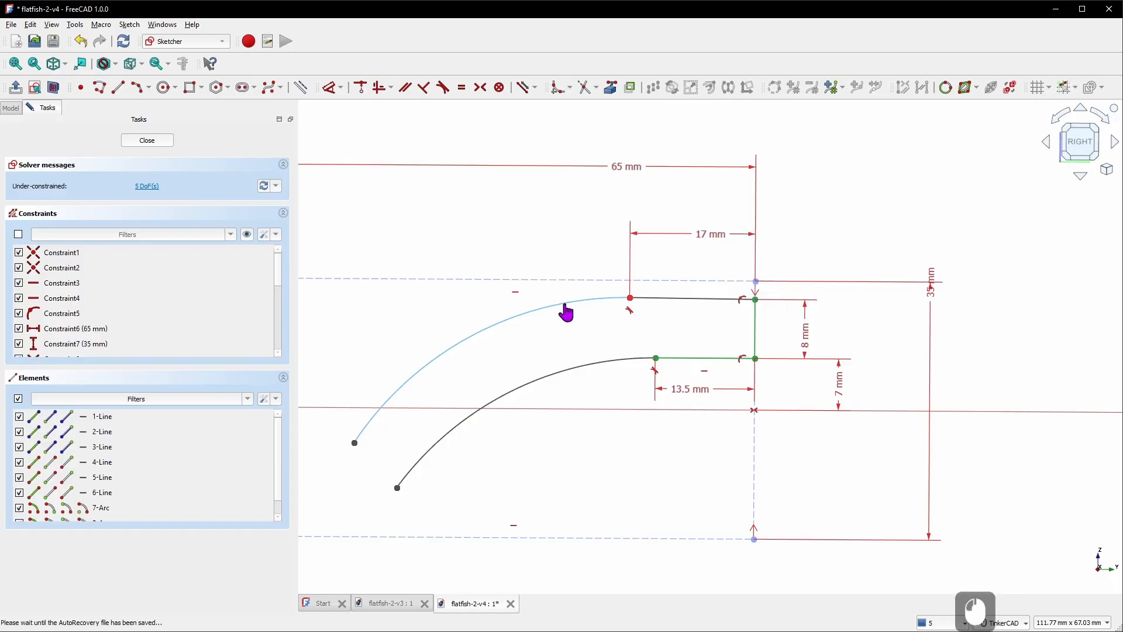
click(562, 281)
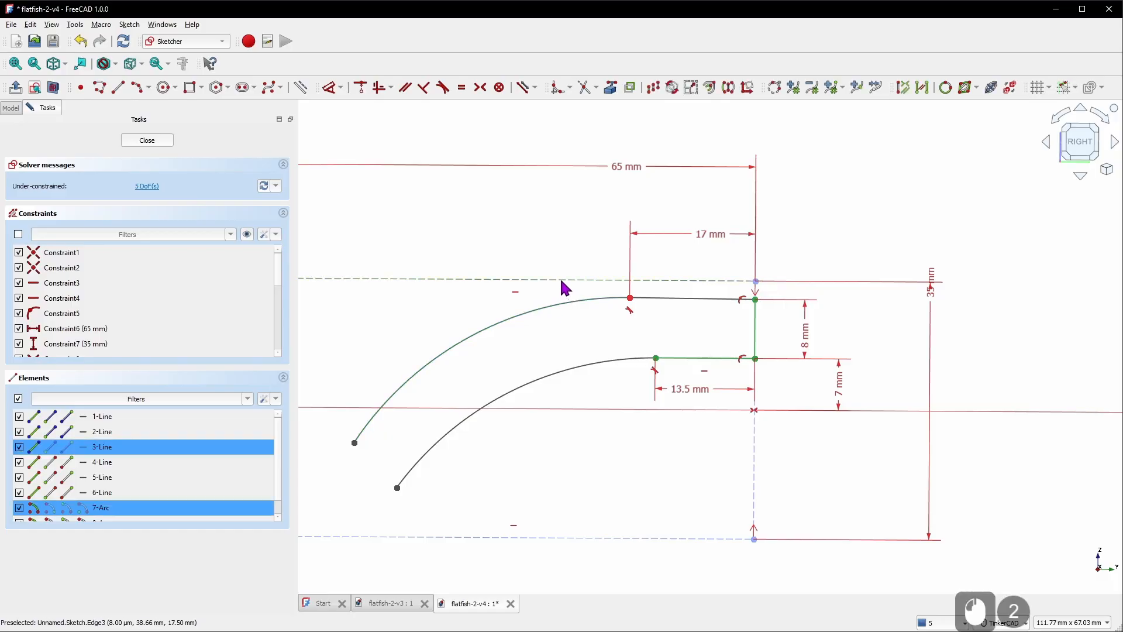
key(t)
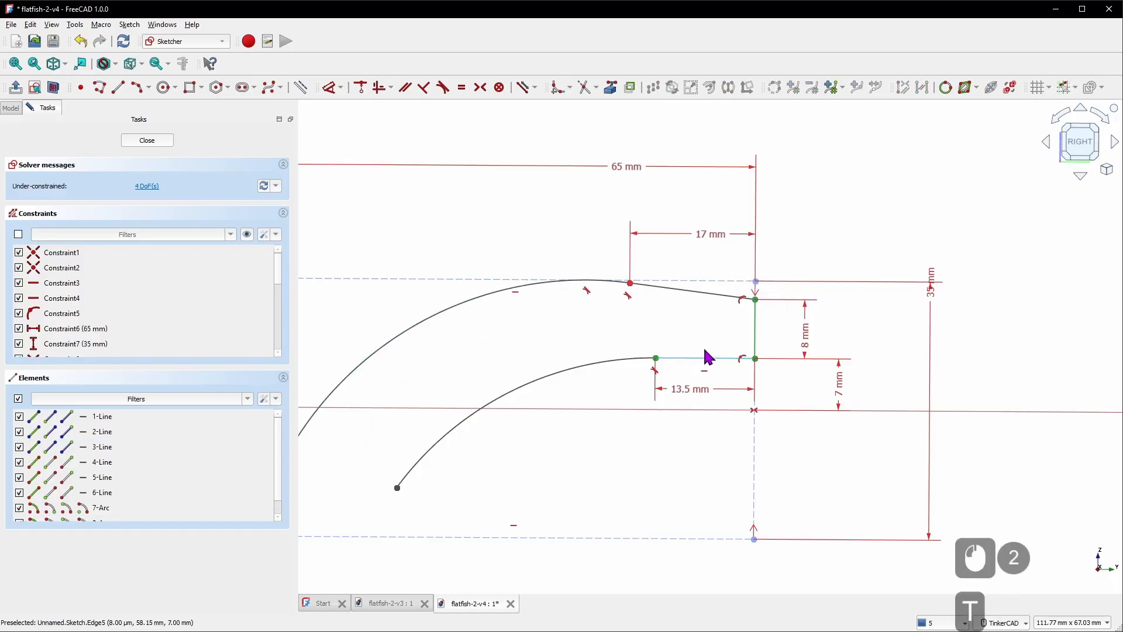
Adjust the free ends of both arcs so they lie closer together, and constrain the upper arc's radius to 35 mm
scroll(673, 383, down, 3)
scroll(608, 442, up, 2)
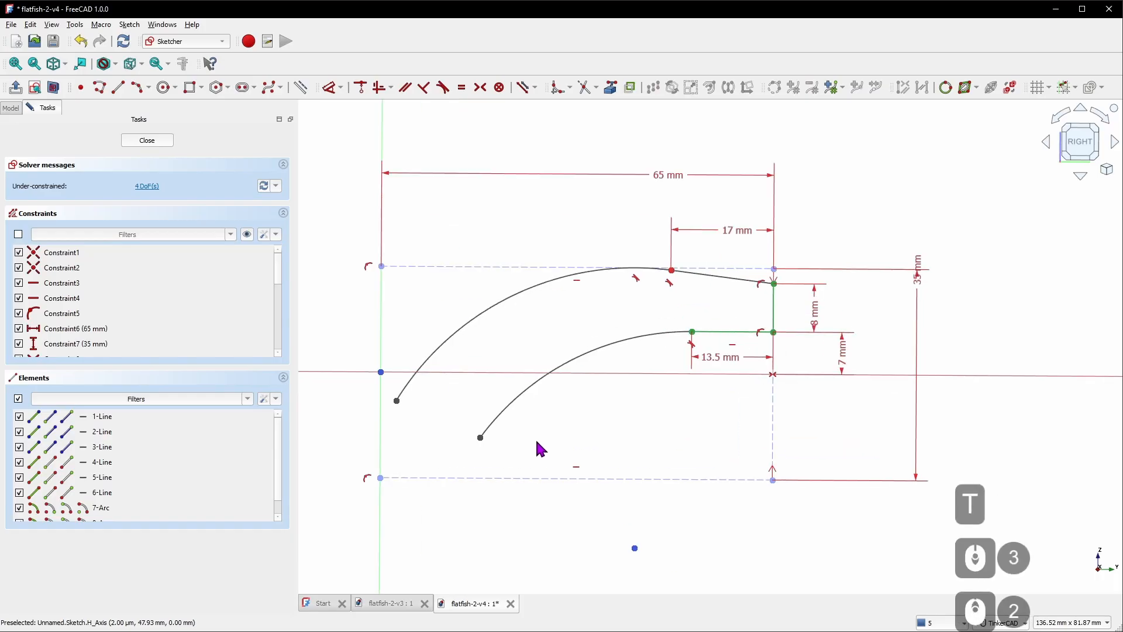
drag(479, 446, 414, 407)
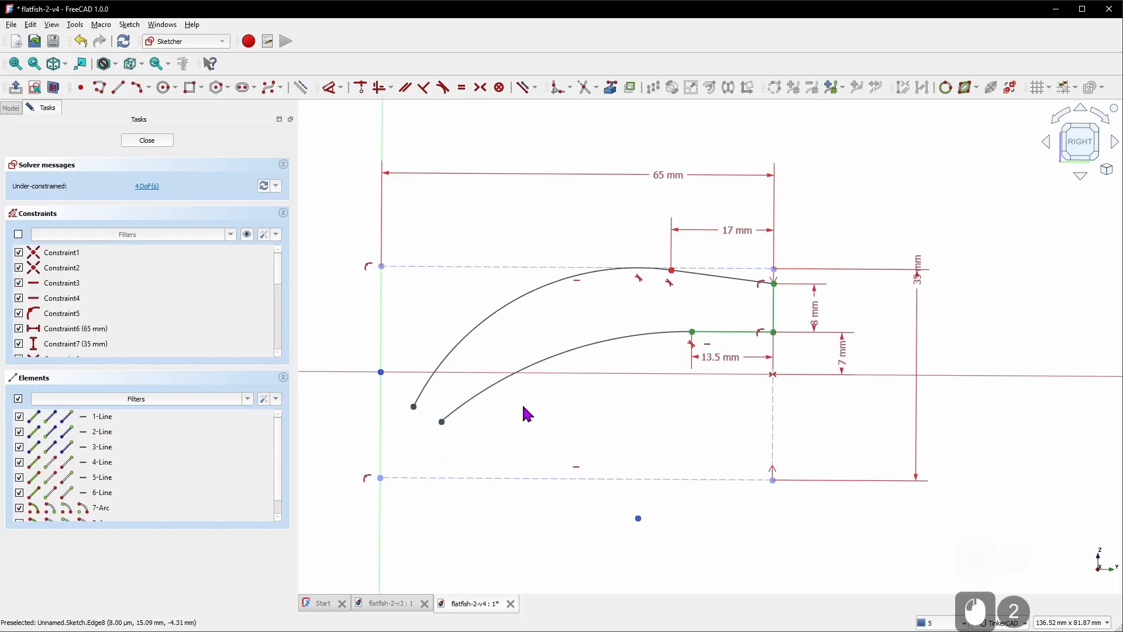
click(508, 310)
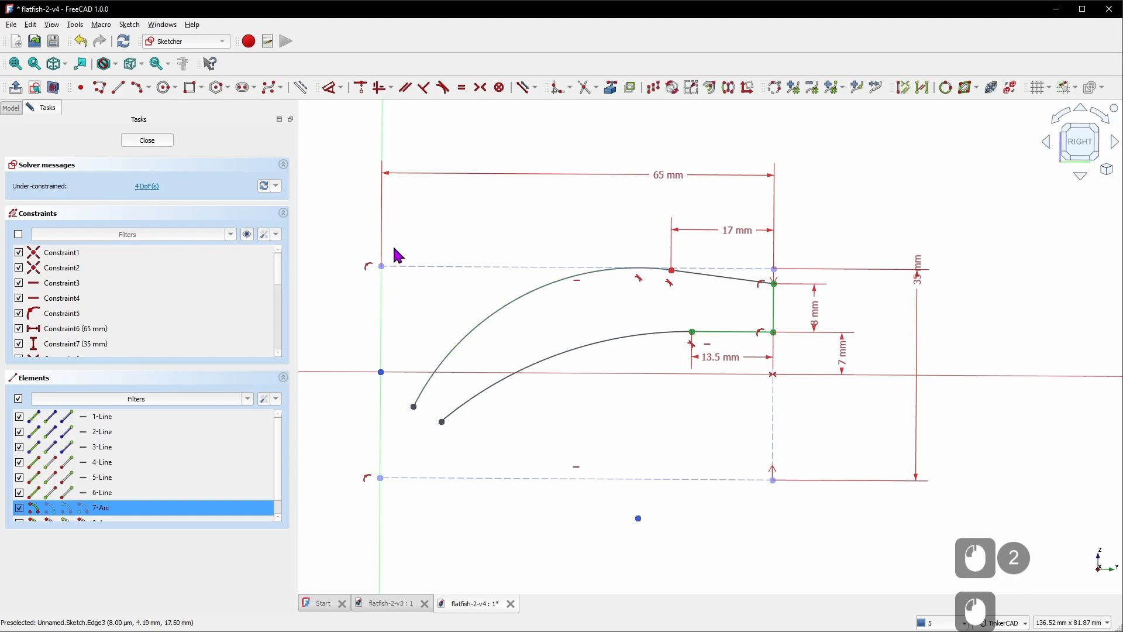
click(341, 88)
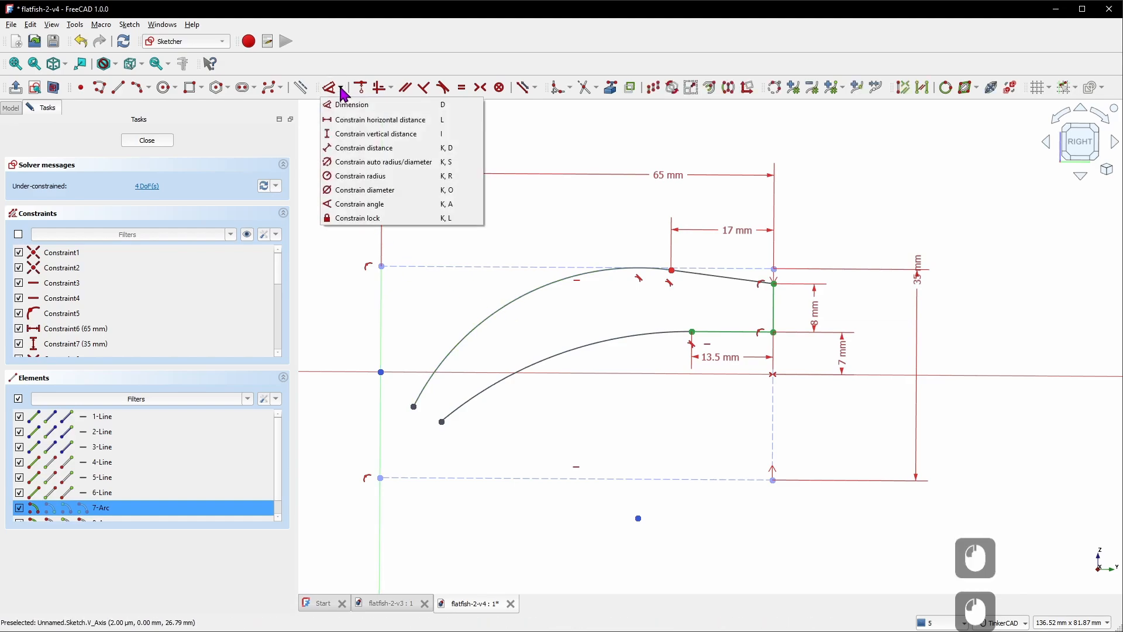
click(414, 176)
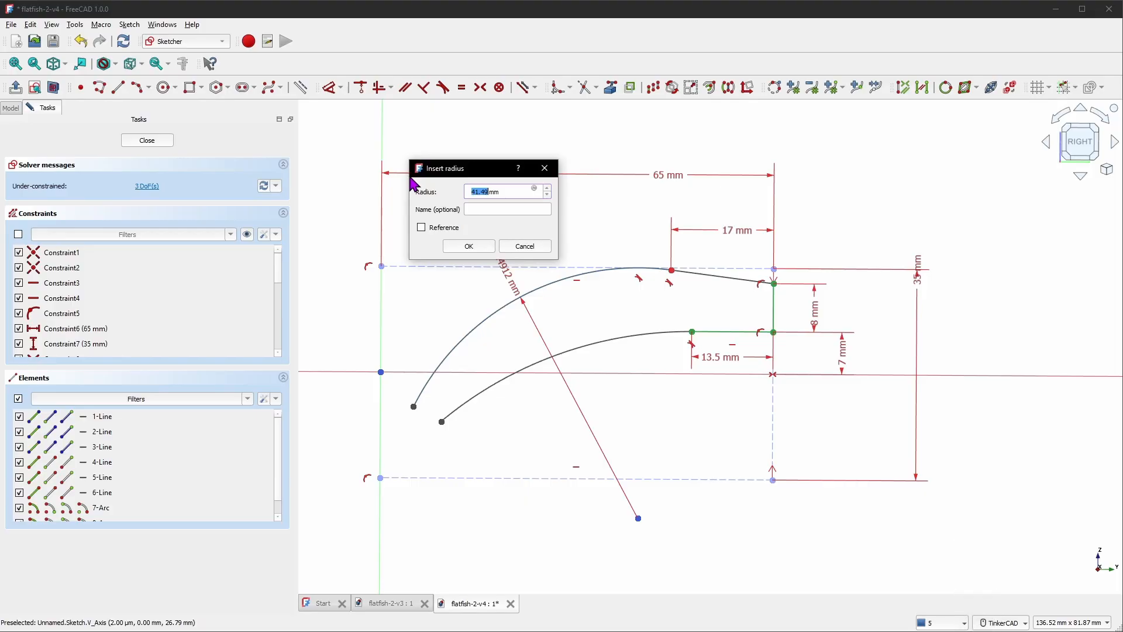
text(35)
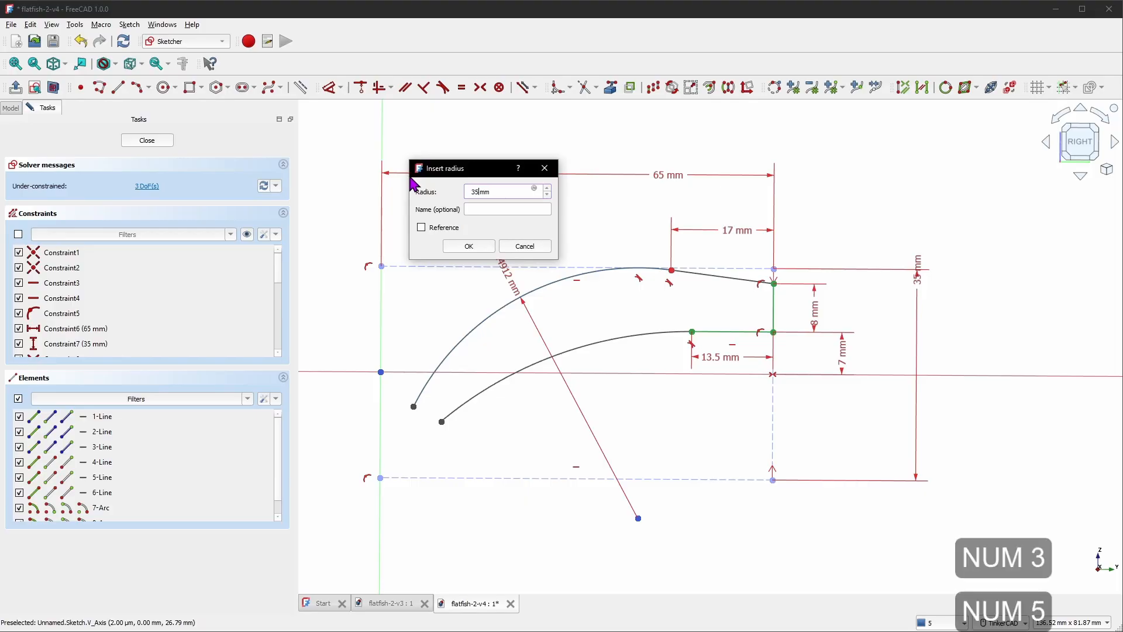
click(469, 246)
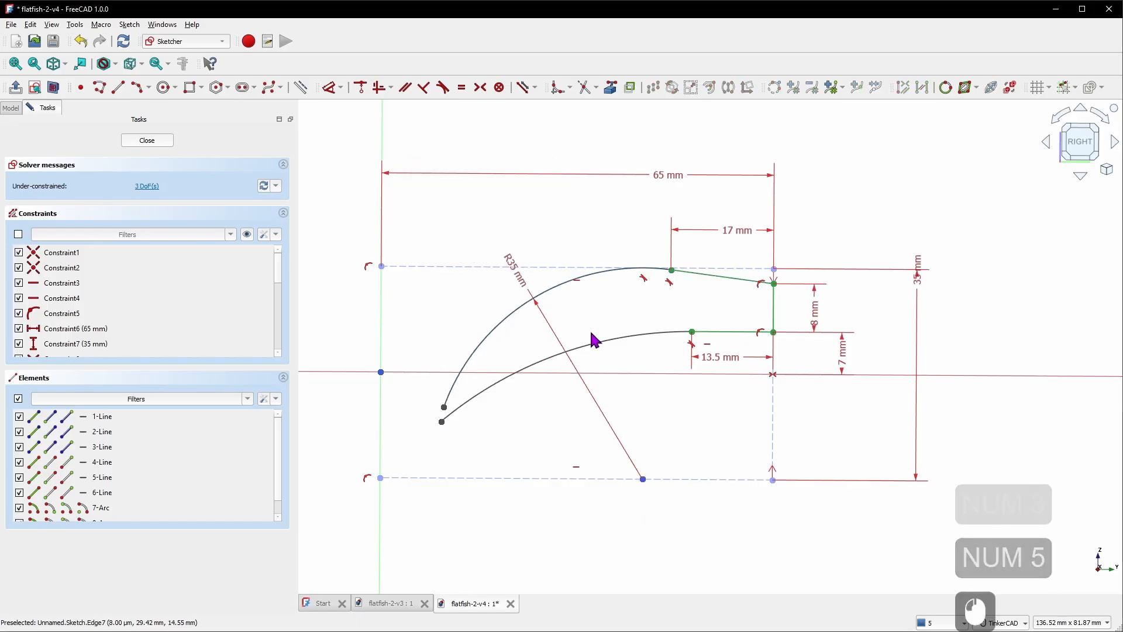
Constrain the lower arc's radius to 60 mm
click(596, 349)
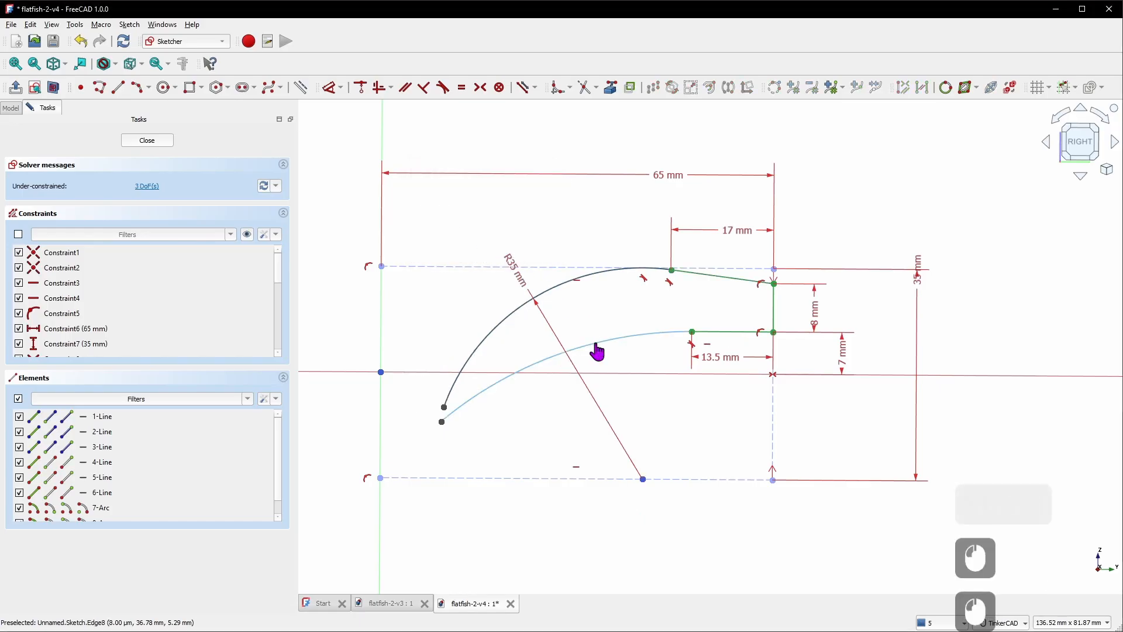
click(340, 89)
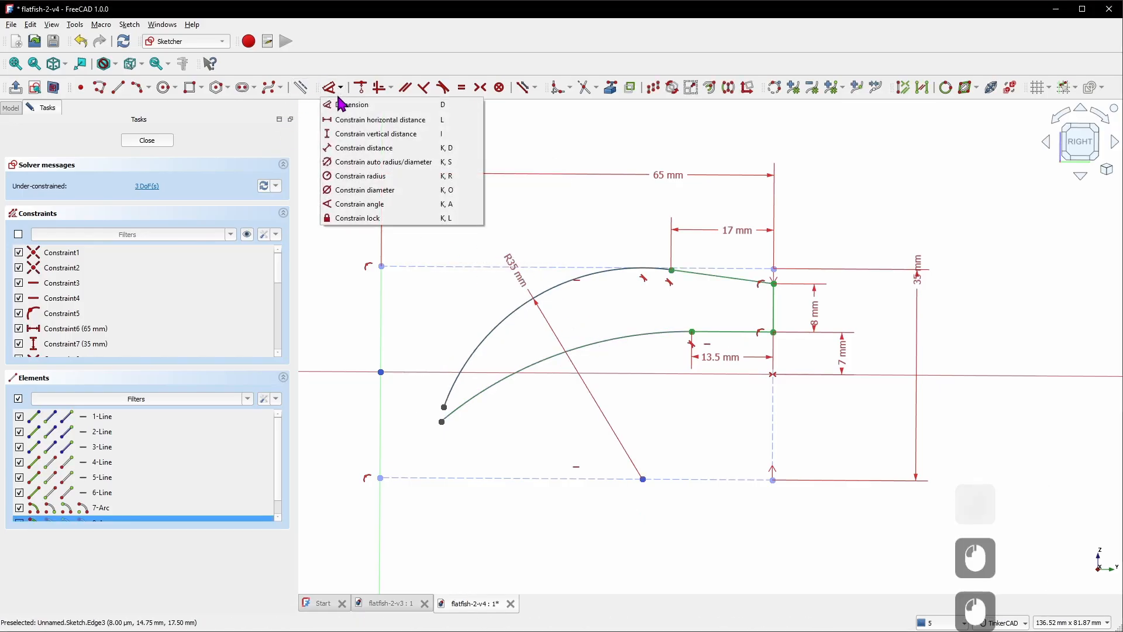
click(373, 176)
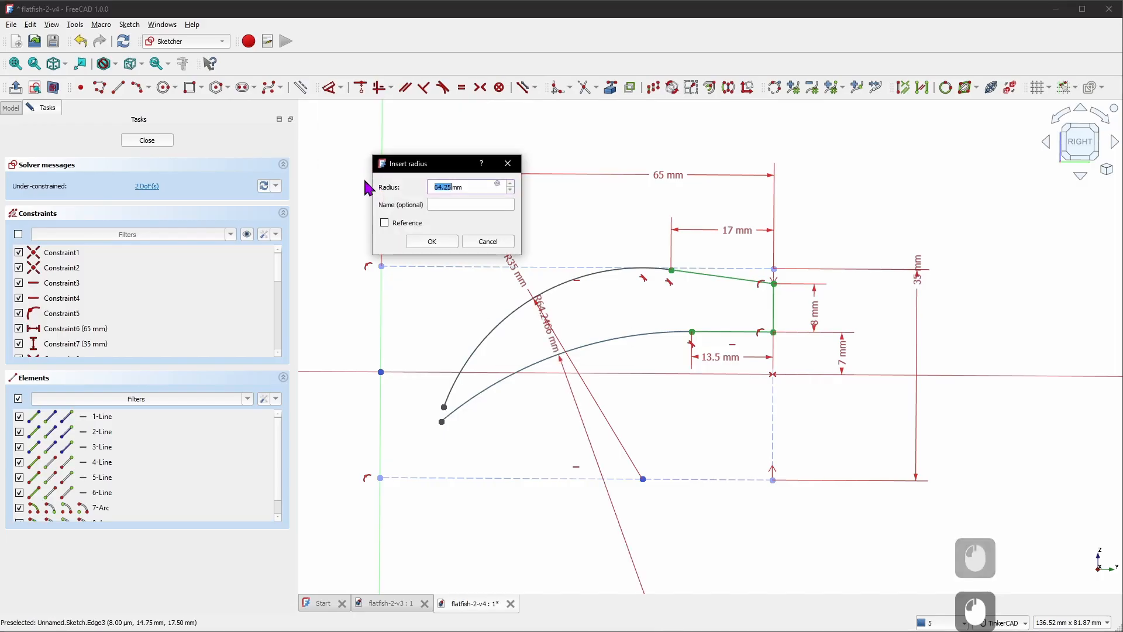
text(60)
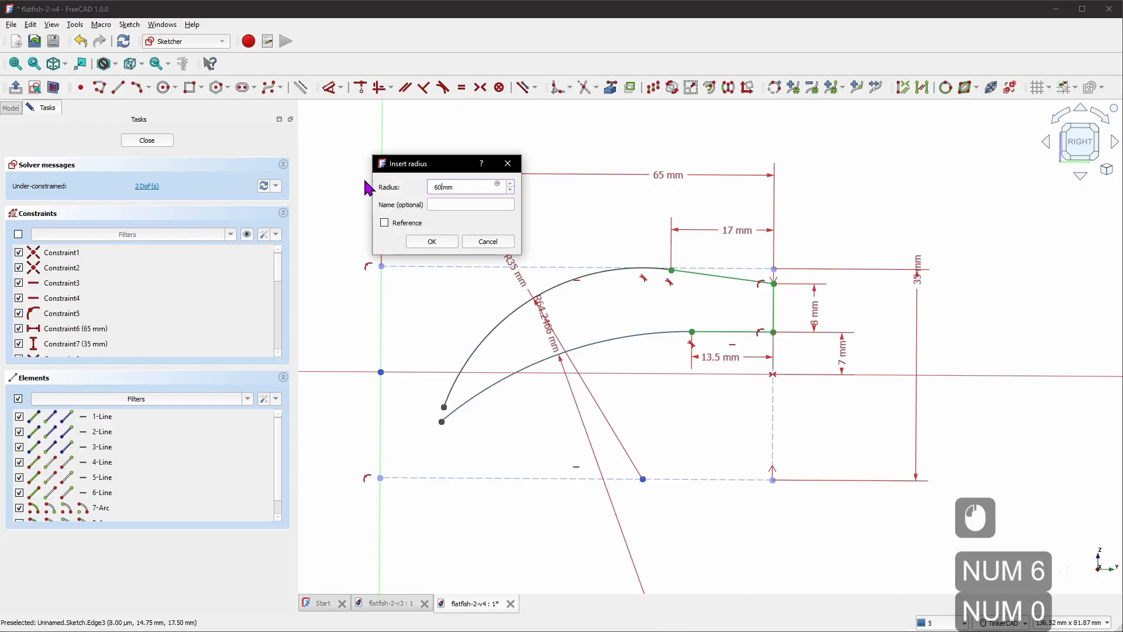
click(432, 242)
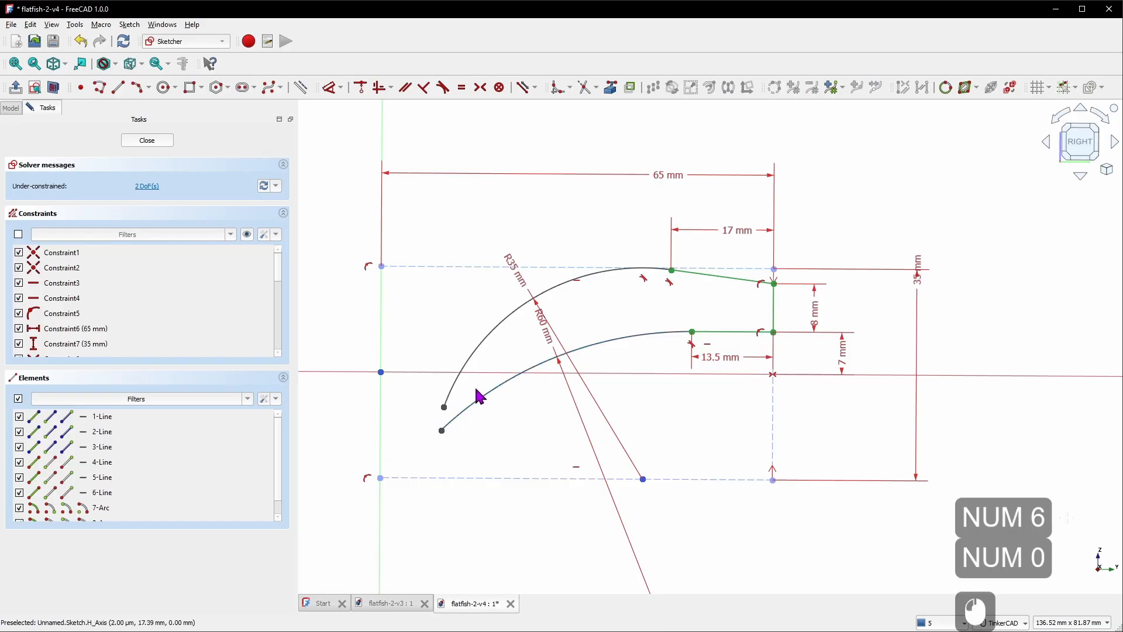
Shorten both arcs at their free ends and draw a sloped line from each of these ends down toward the vertical axis
drag(443, 431, 452, 351)
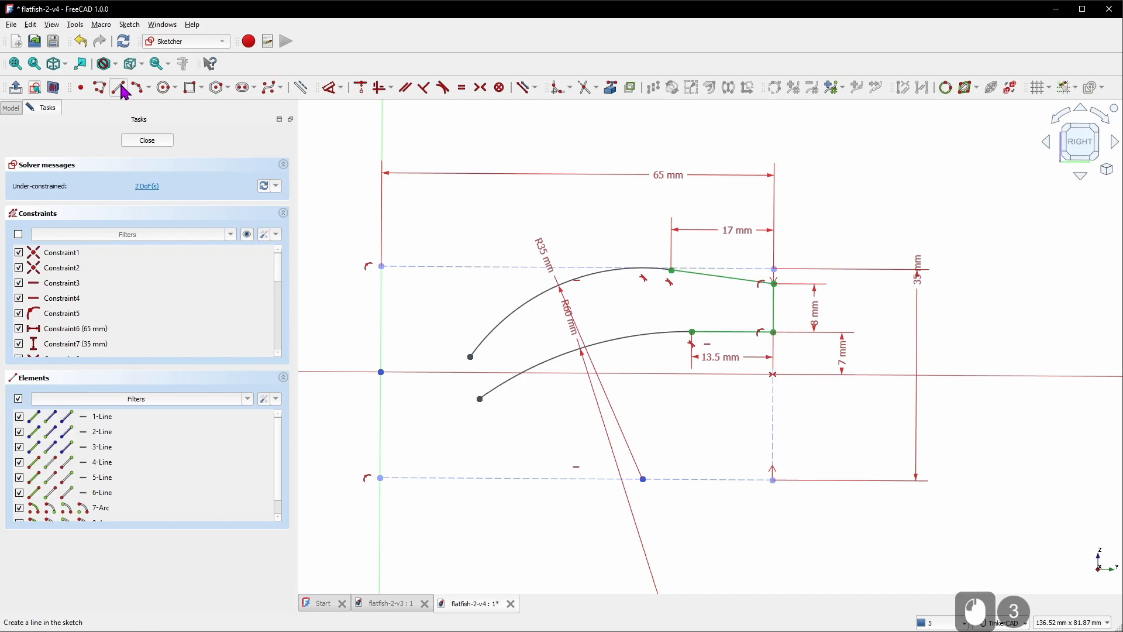
click(121, 86)
click(470, 357)
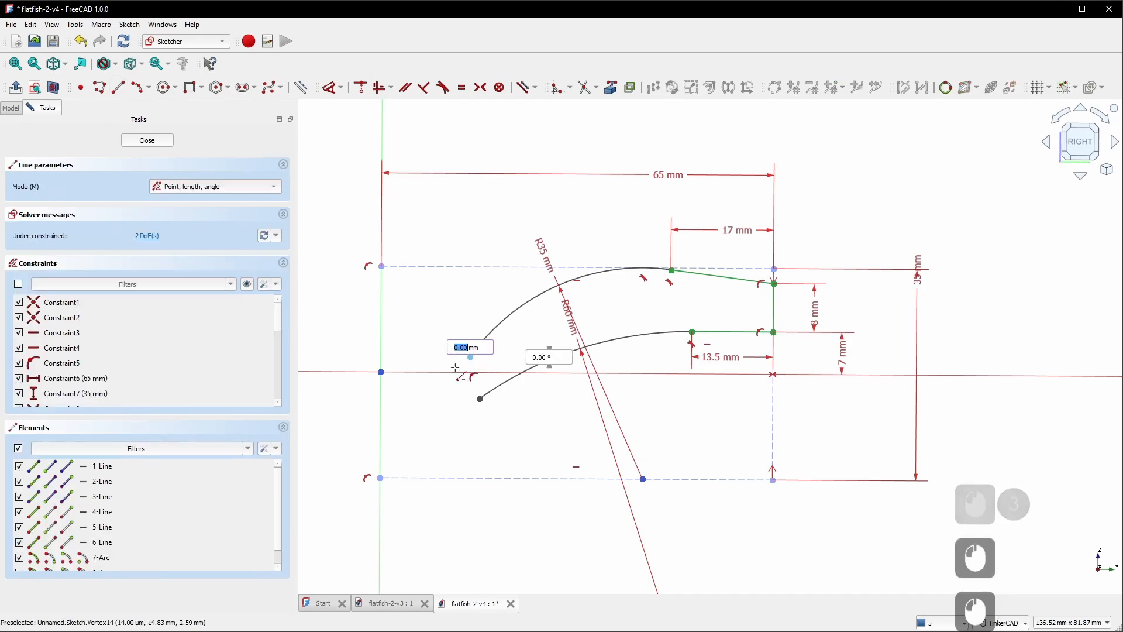
click(401, 428)
click(480, 398)
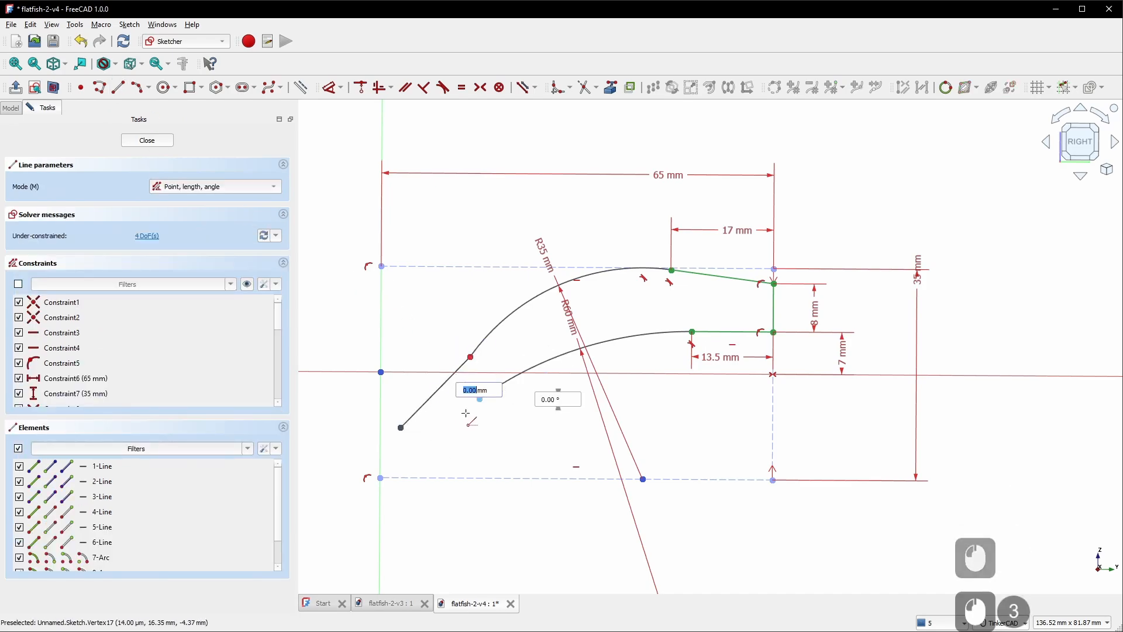
click(423, 442)
right_click(514, 429)
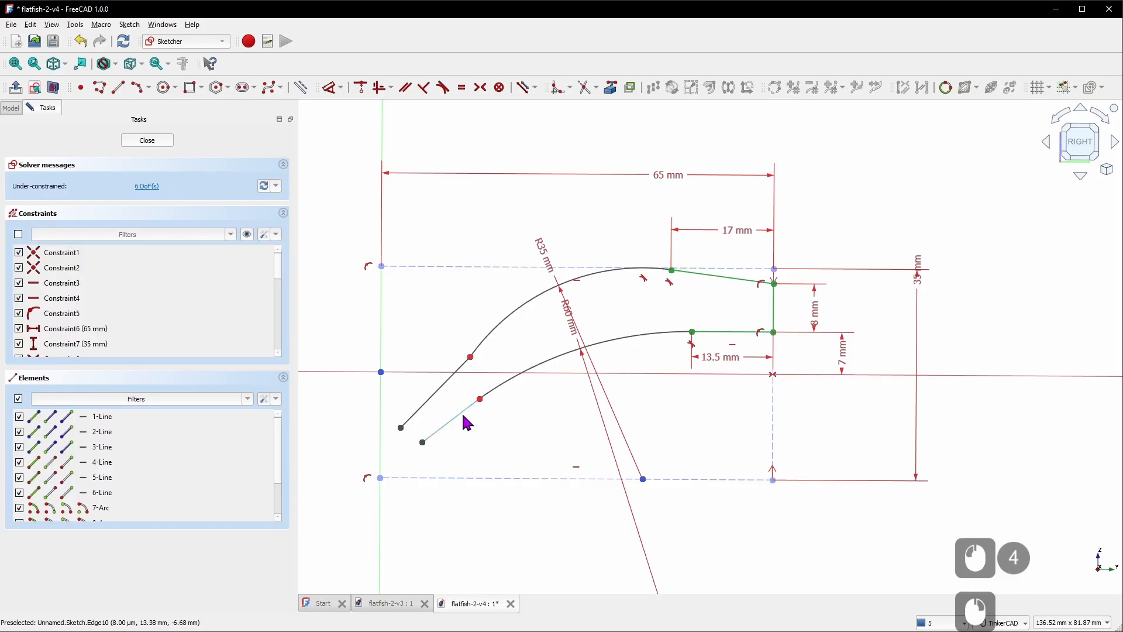
Make the lower sloped line tangent to the 60 mm radius arc at their shared end point
click(462, 421)
click(504, 390)
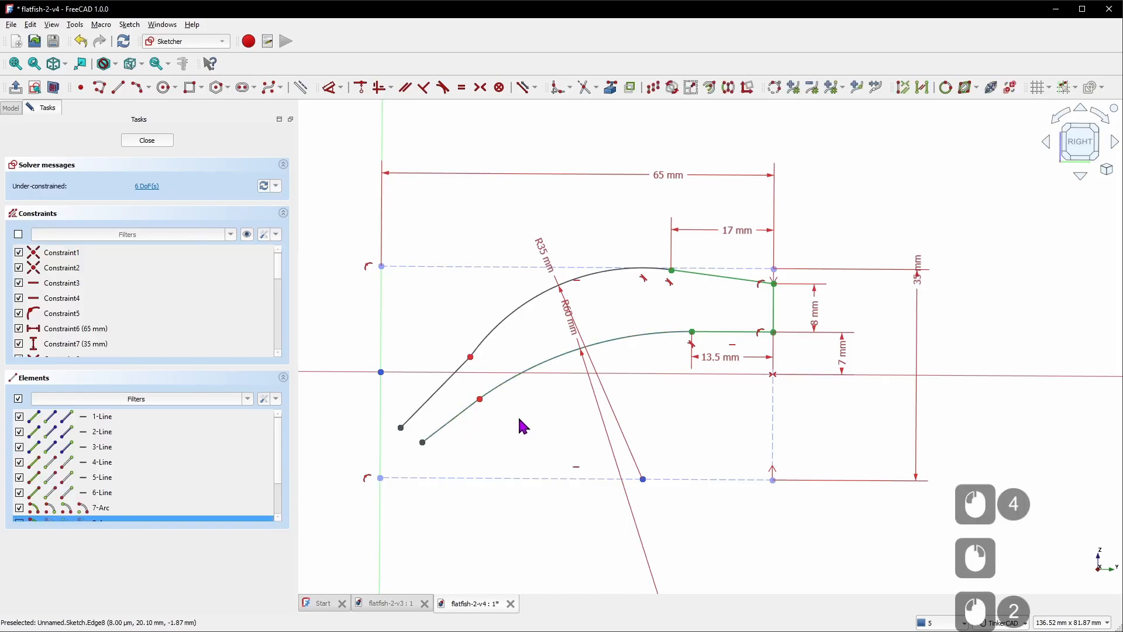
key(t)
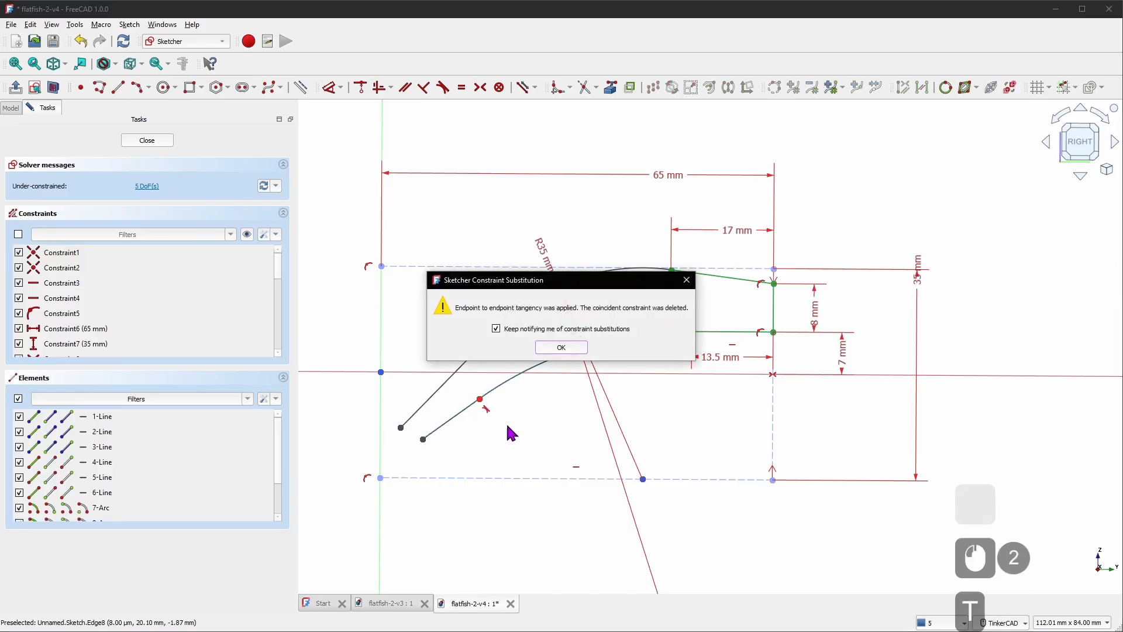
click(558, 348)
Make the upper sloped line tangent to the 35 mm radius arc at their shared end point
click(439, 408)
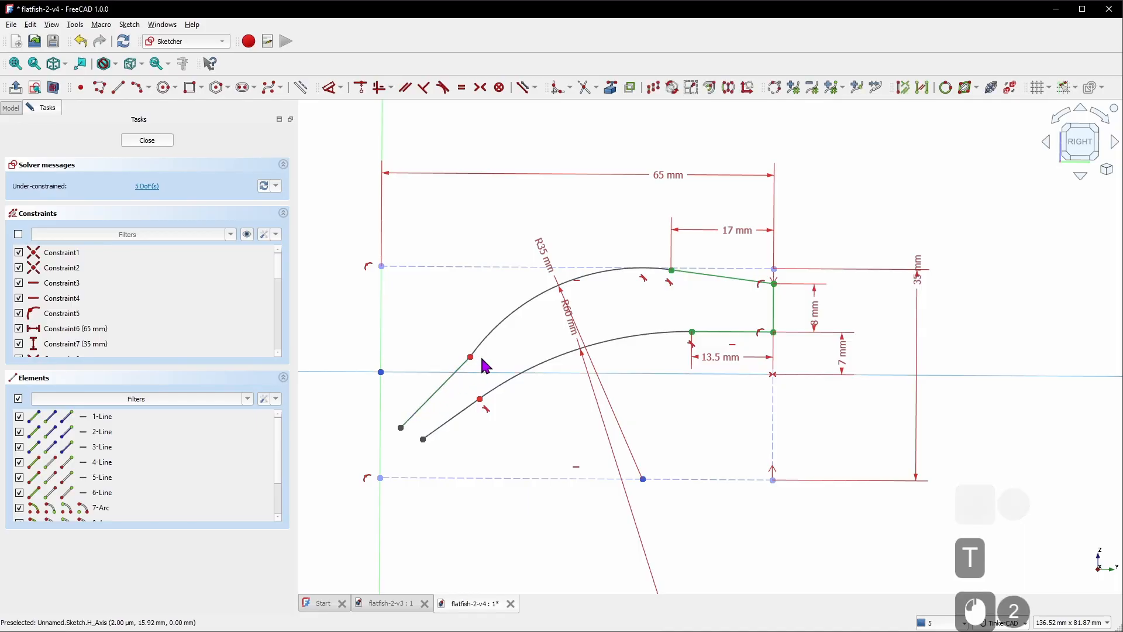
key(t)
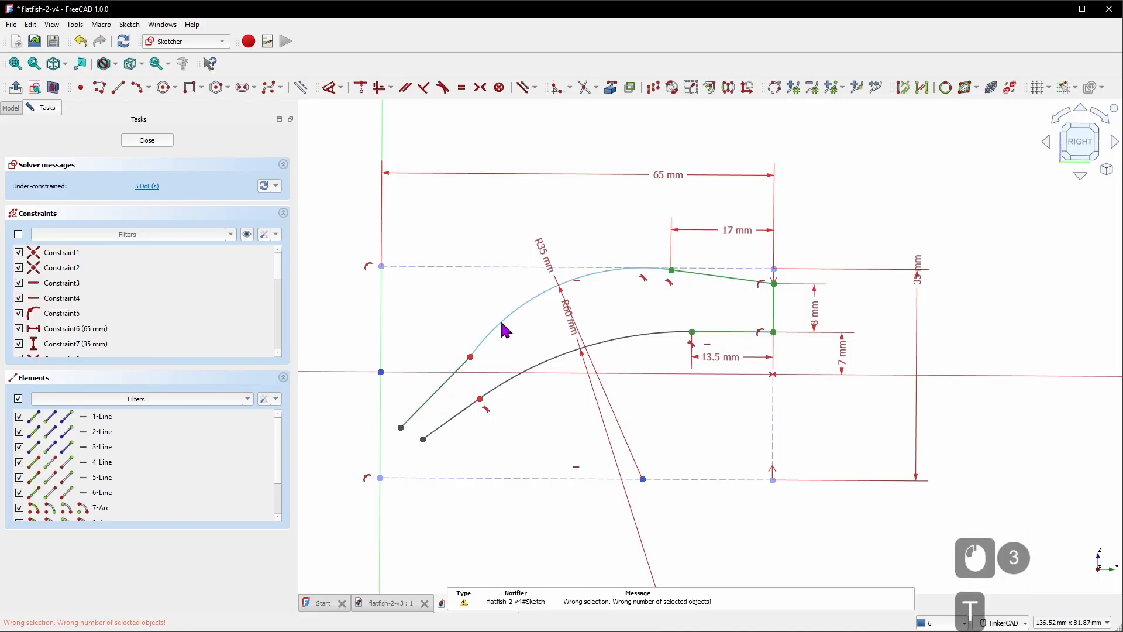
scroll(473, 375, up, 5)
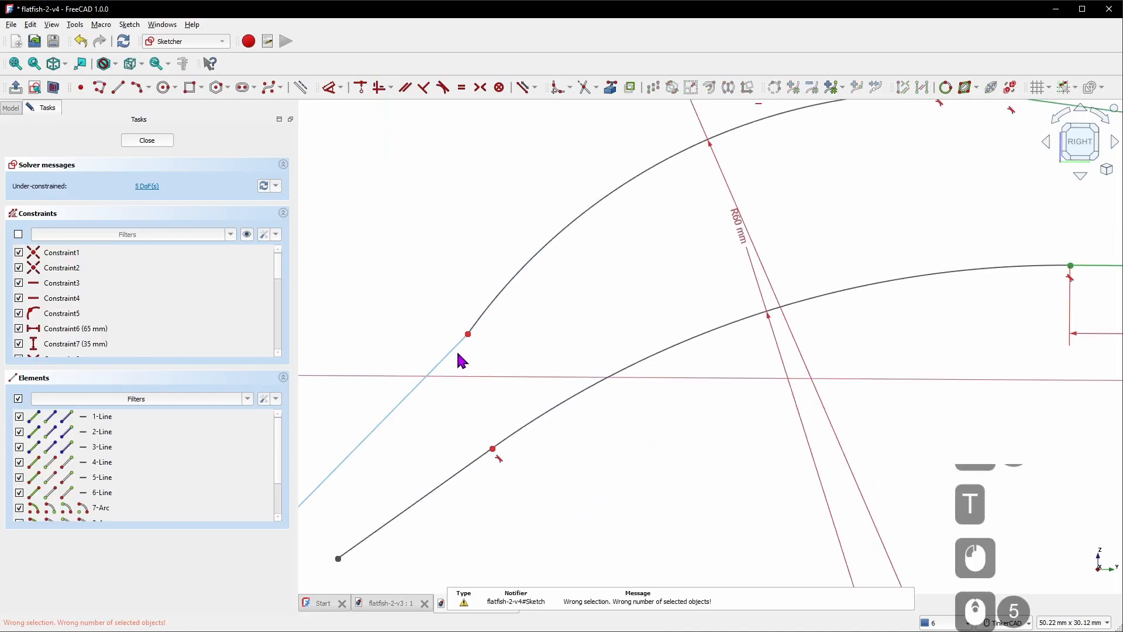
click(460, 358)
click(500, 301)
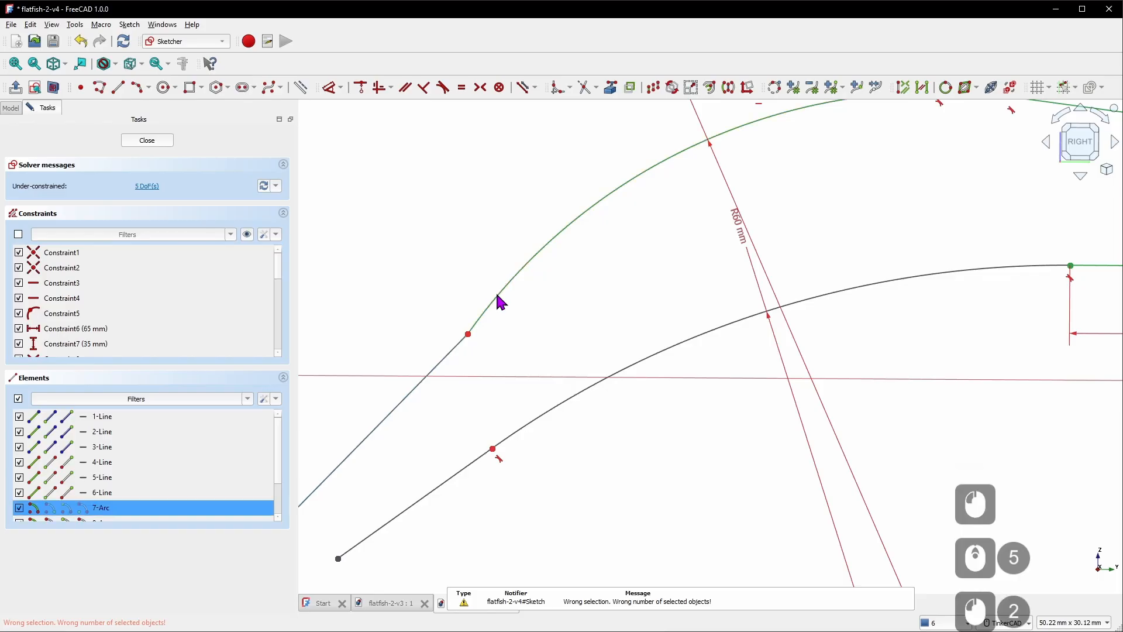
key(t)
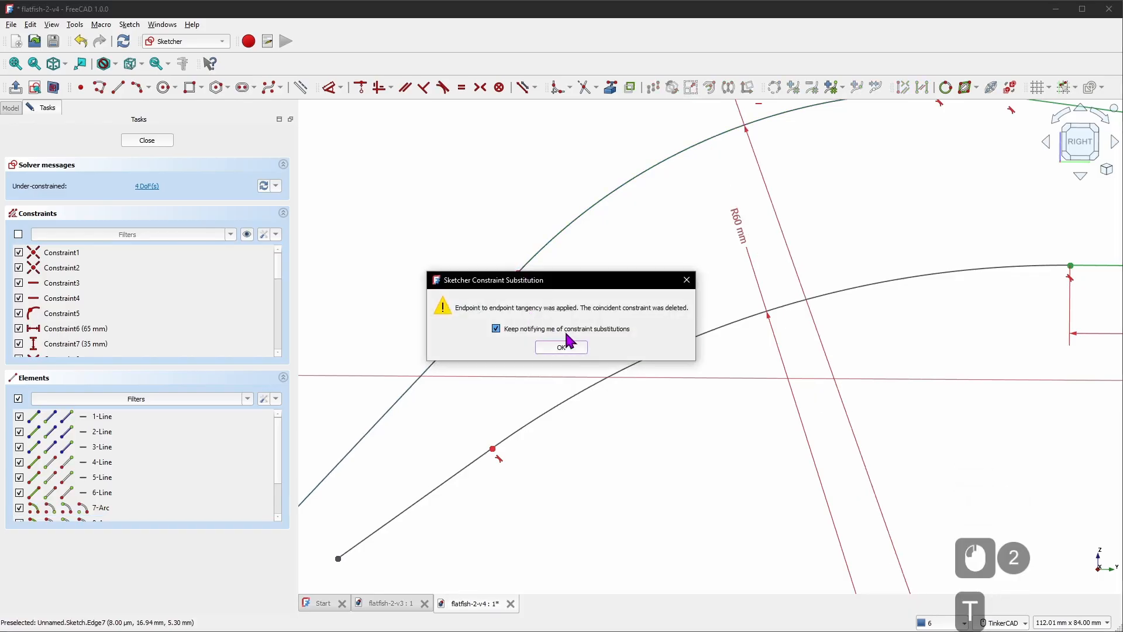
click(570, 346)
Close the profile's open end with a small three-point arc joining the free ends of the two sloped lines, bulging outward
scroll(585, 341, down, 5)
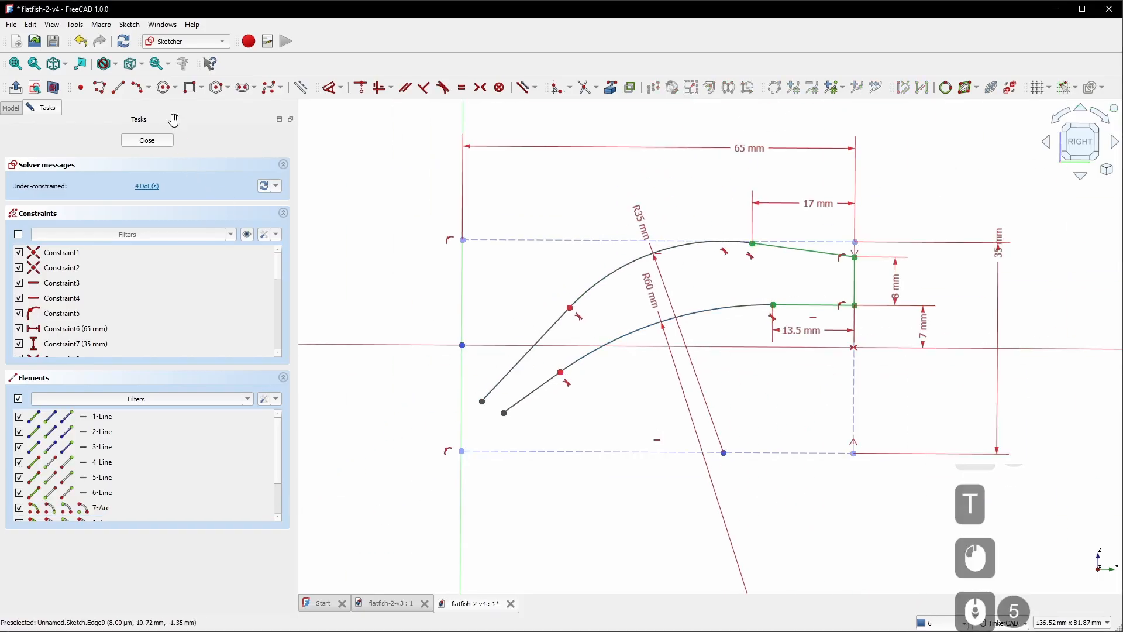
click(138, 89)
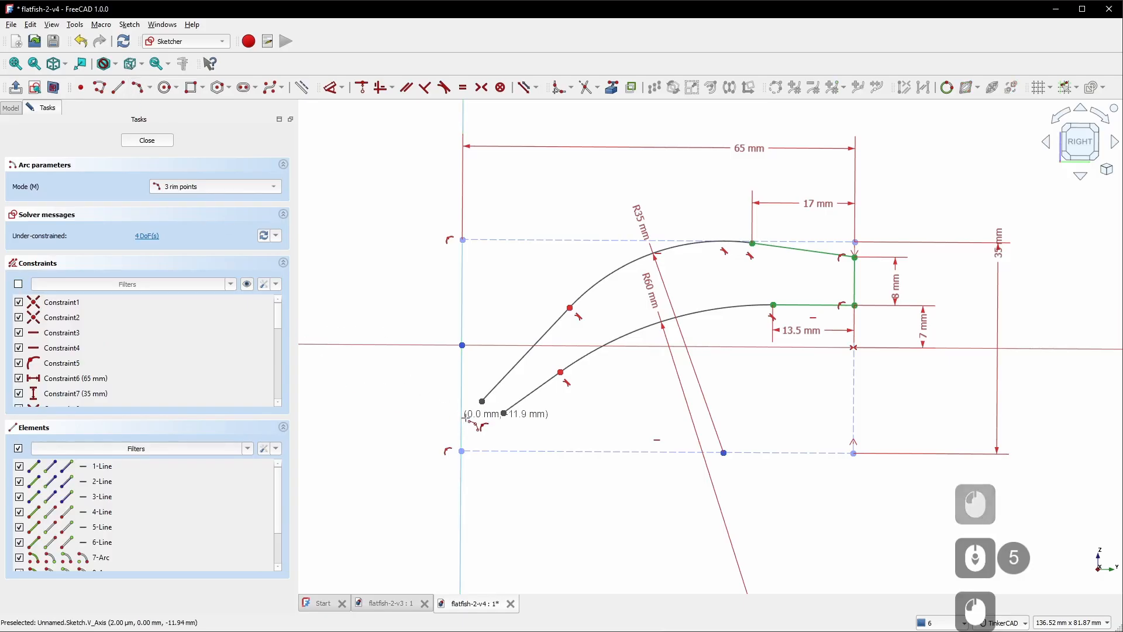
click(481, 402)
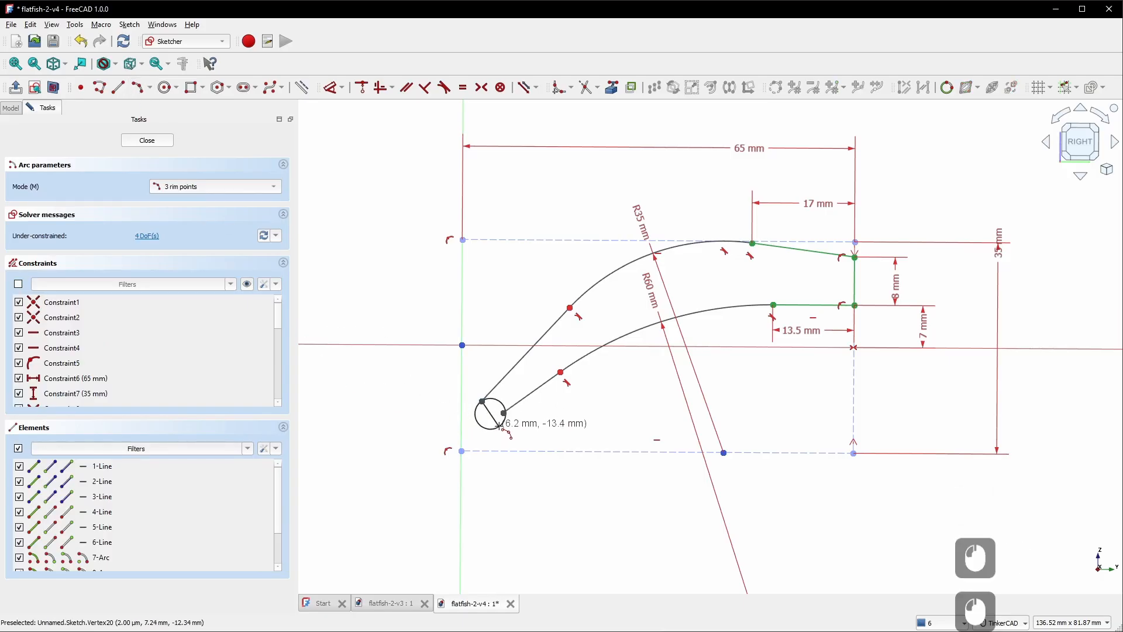
click(501, 416)
click(490, 420)
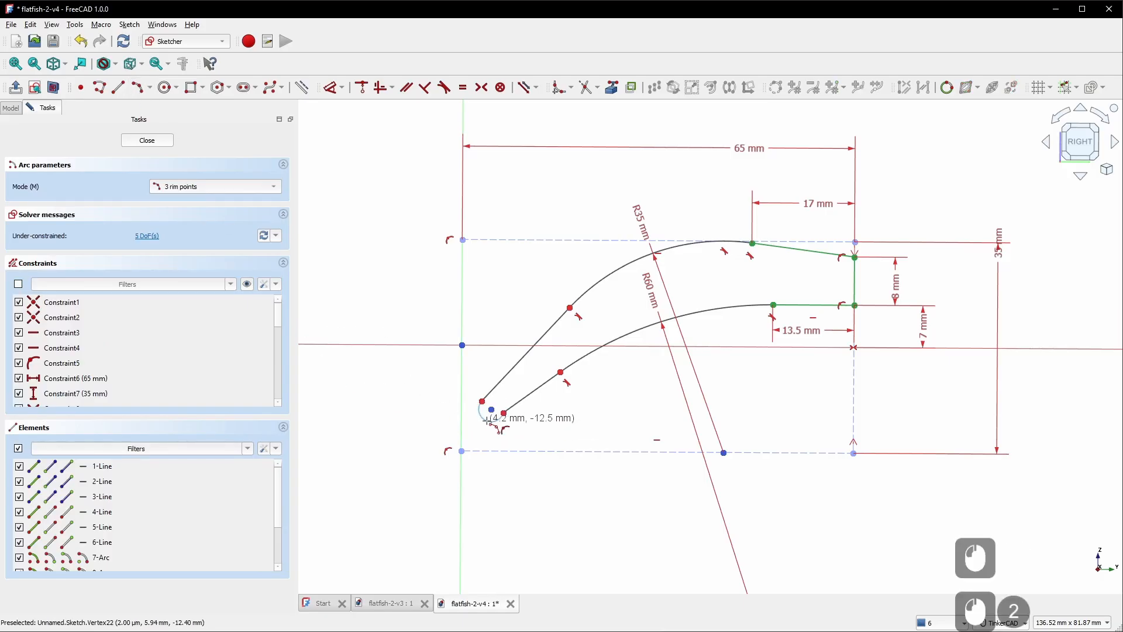
scroll(517, 425, up, 5)
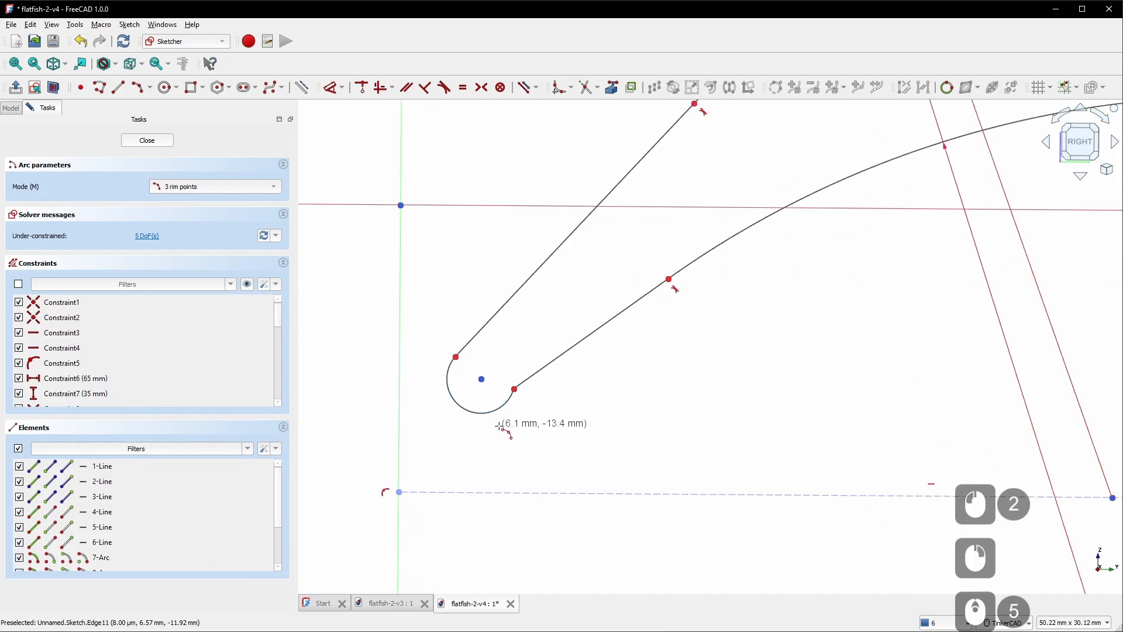
key(Escape)
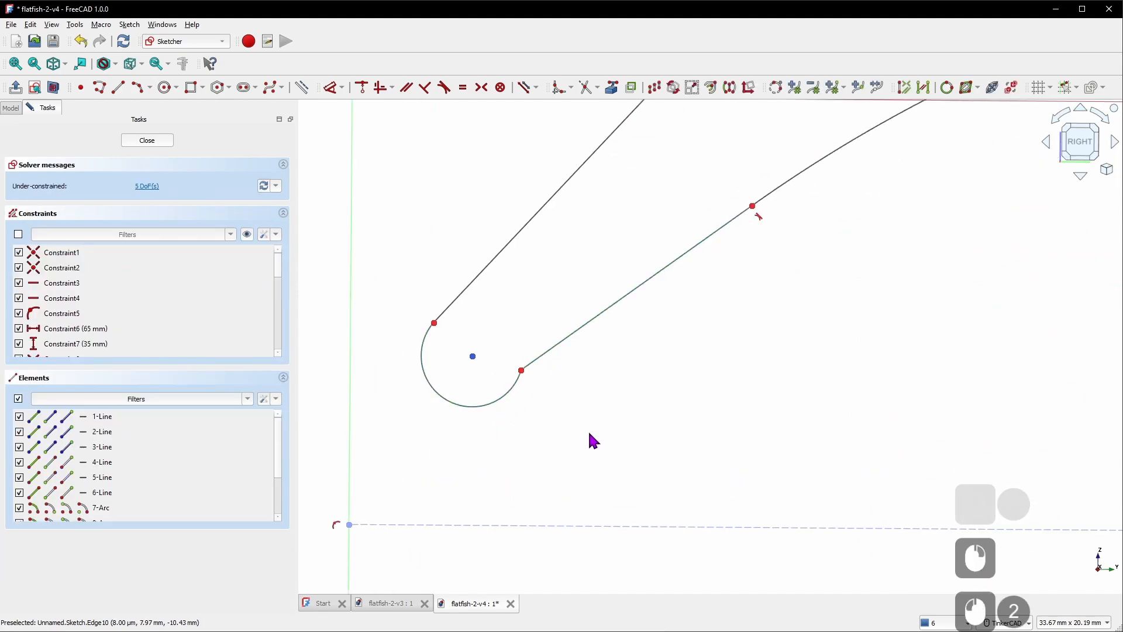
Make the small end arc tangent to the lower and upper sloped lines at their shared end points
key(t)
click(562, 348)
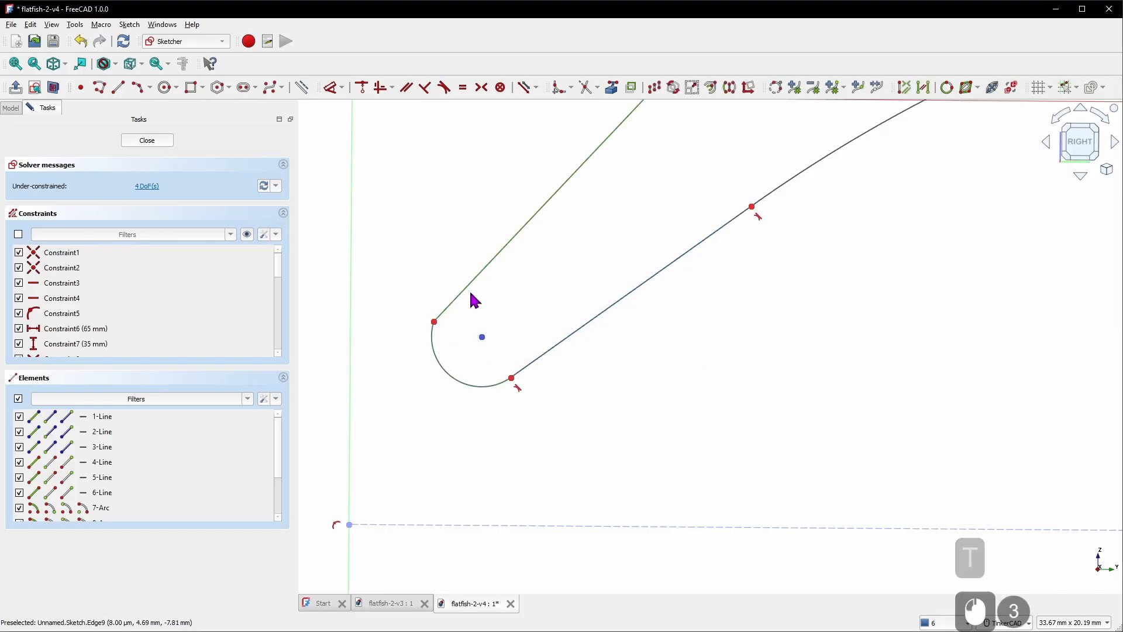
key(t)
click(560, 344)
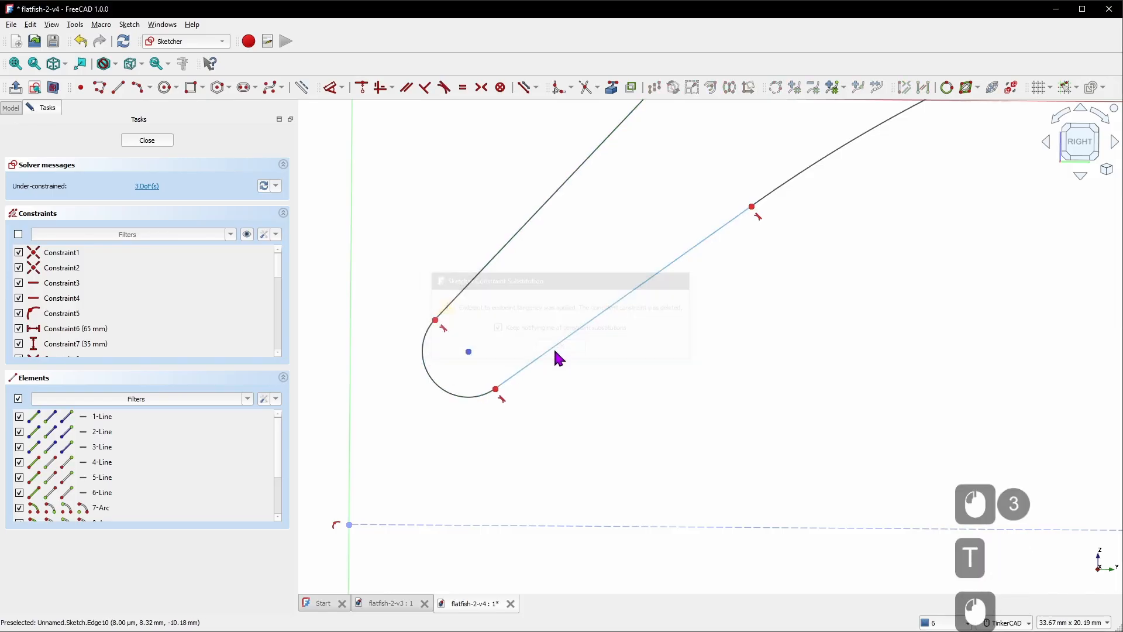
Constrain the small end arc tangent to the frame's lower horizontal construction line
double_click(456, 404)
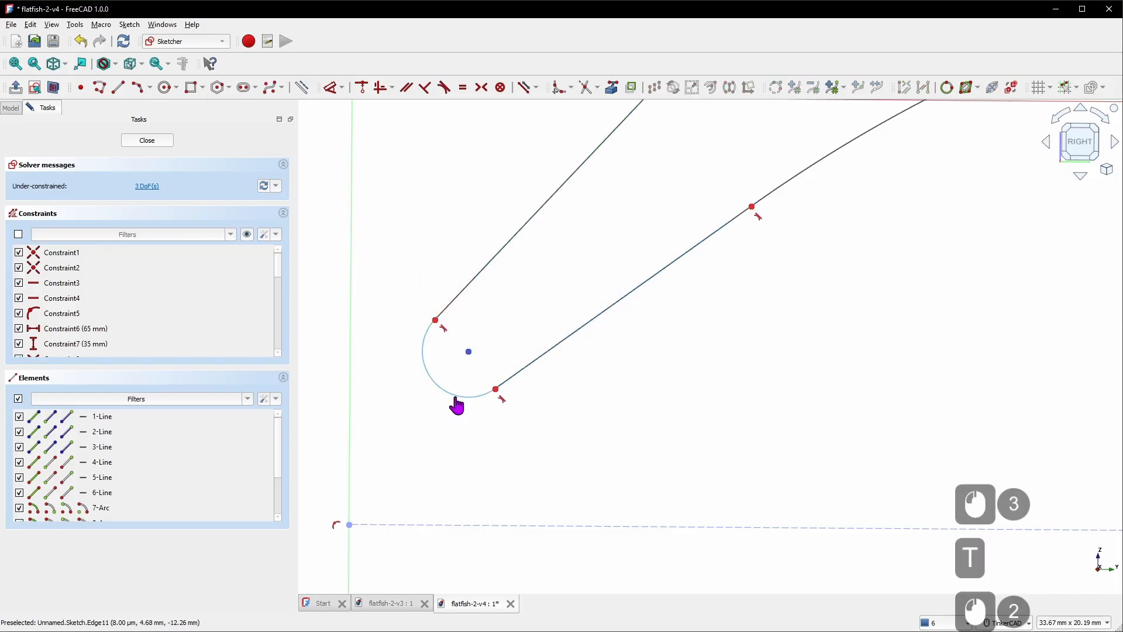
click(462, 526)
key(t)
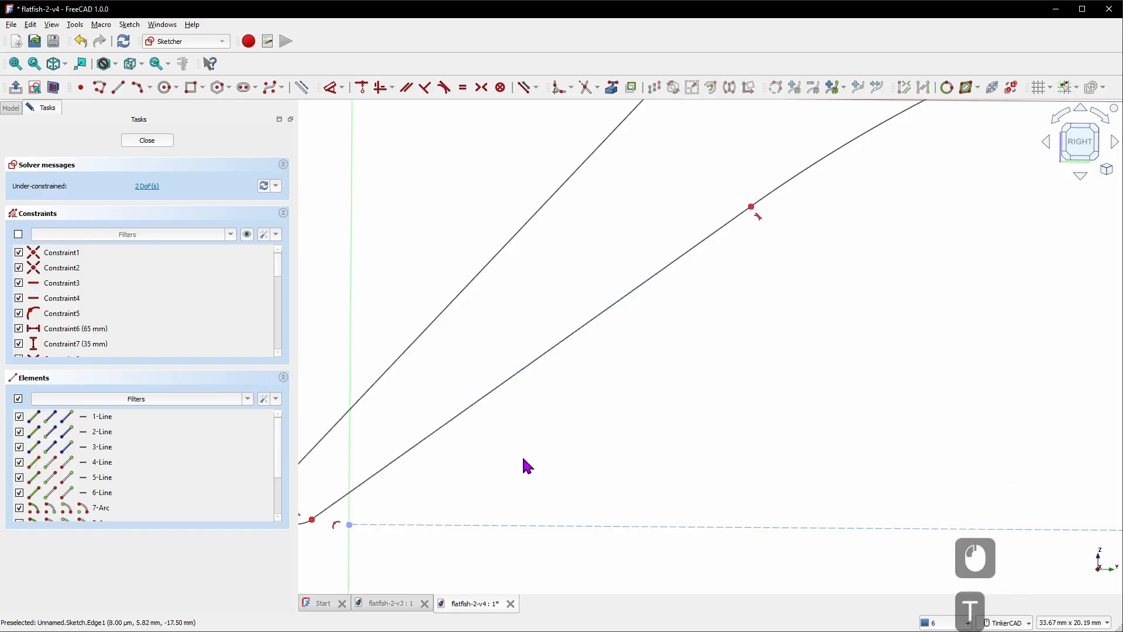
Try constraining the small end arc tangent to the vertical axis, and move the arc to test the result
scroll(520, 449, down, 4)
scroll(433, 476, up, 3)
scroll(430, 483, up, 3)
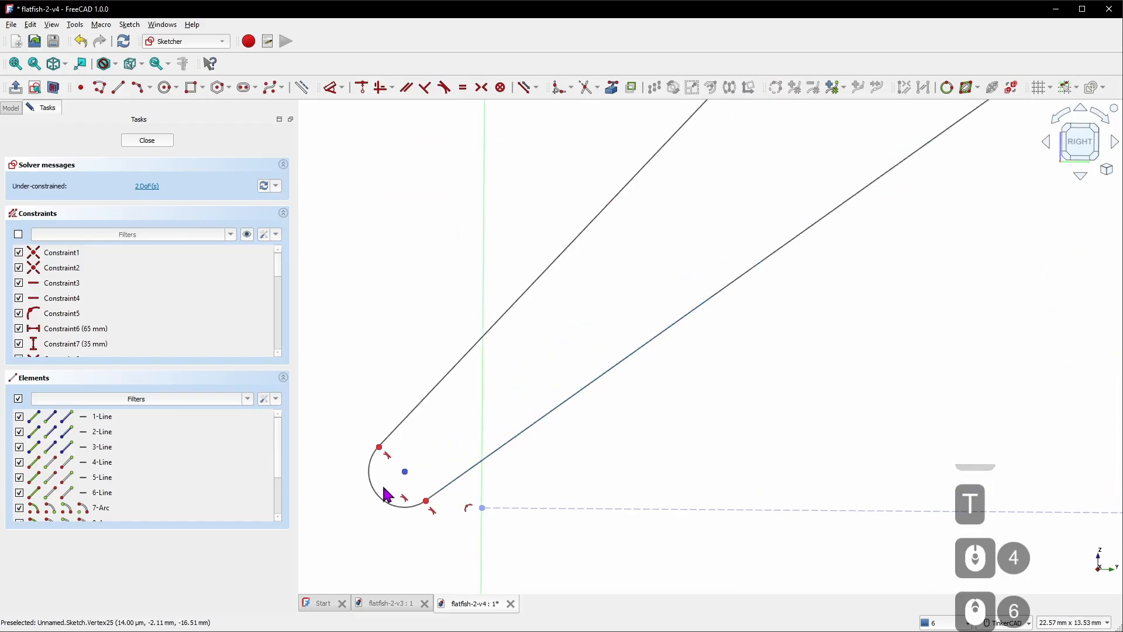
click(372, 480)
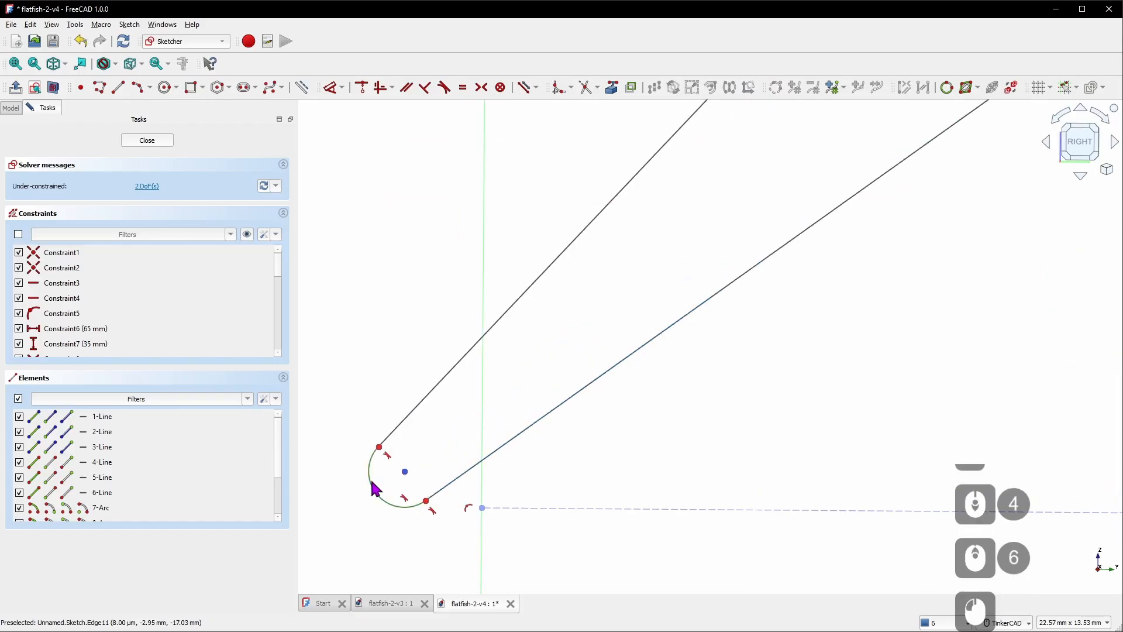
click(481, 418)
key(t)
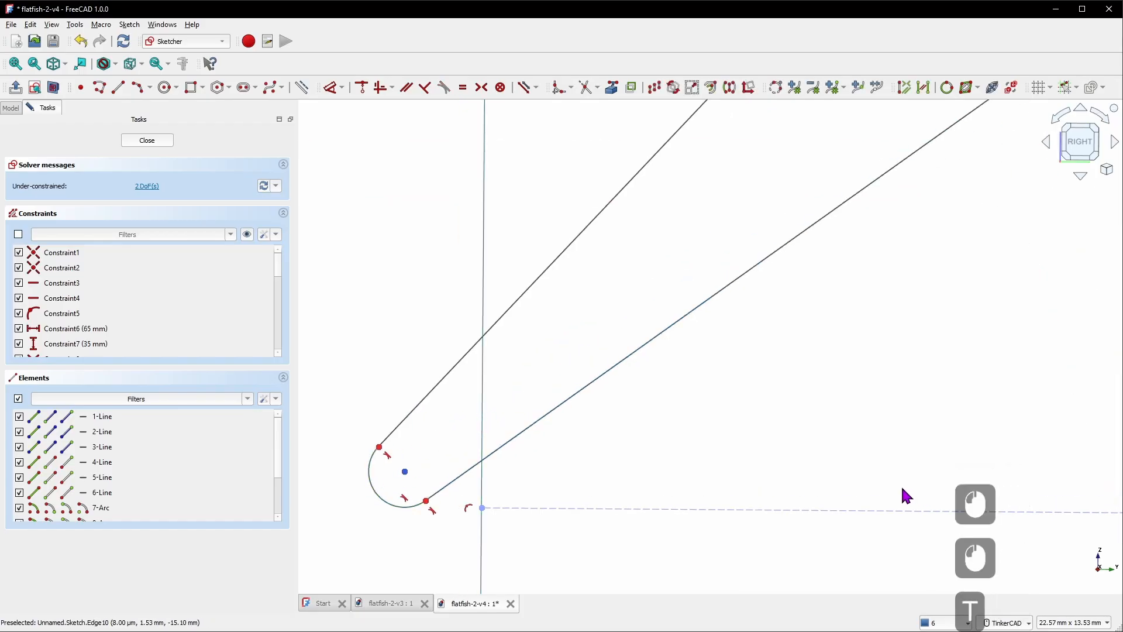
drag(403, 496, 339, 415)
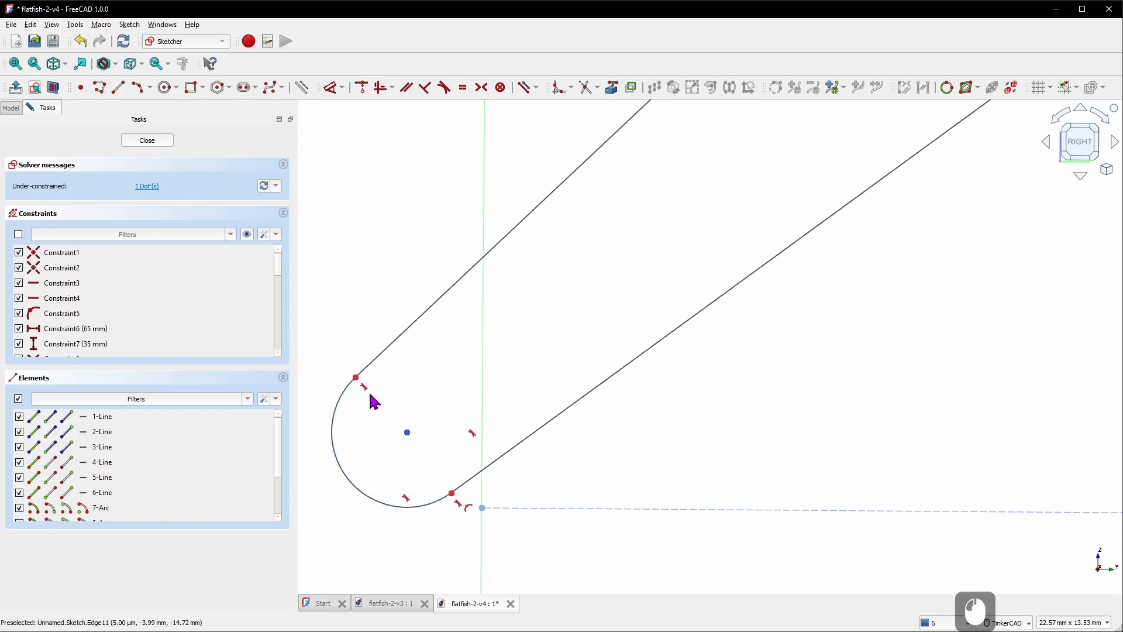
Delete the small end arc's tangent constraints to the vertical axis and to the lower horizontal construction line
click(472, 435)
key(Delete)
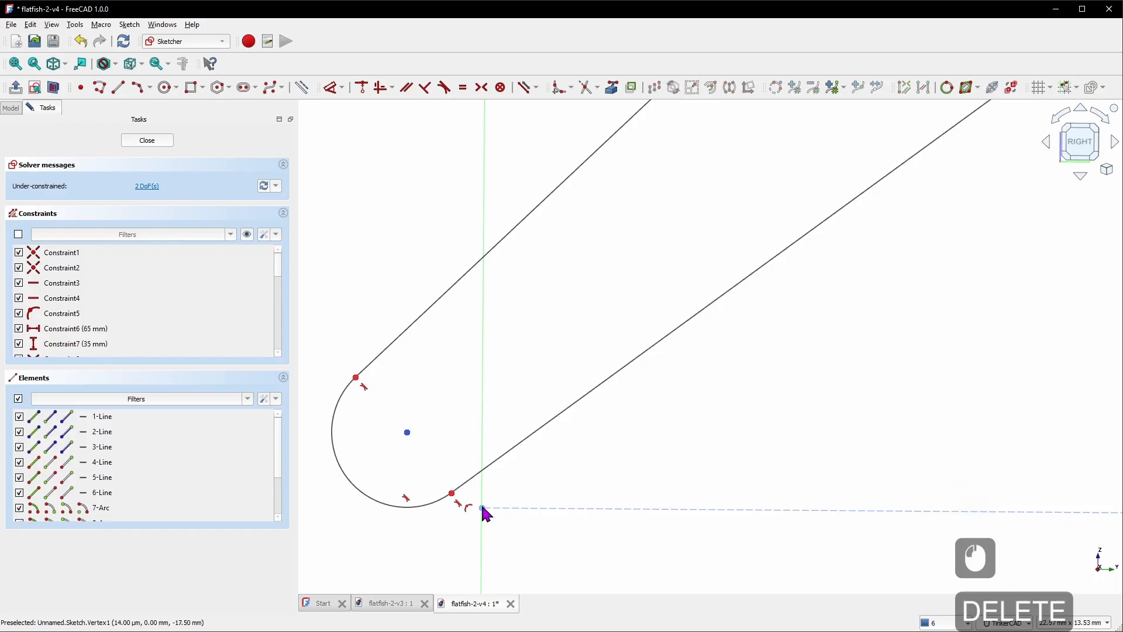
scroll(450, 524, up, 5)
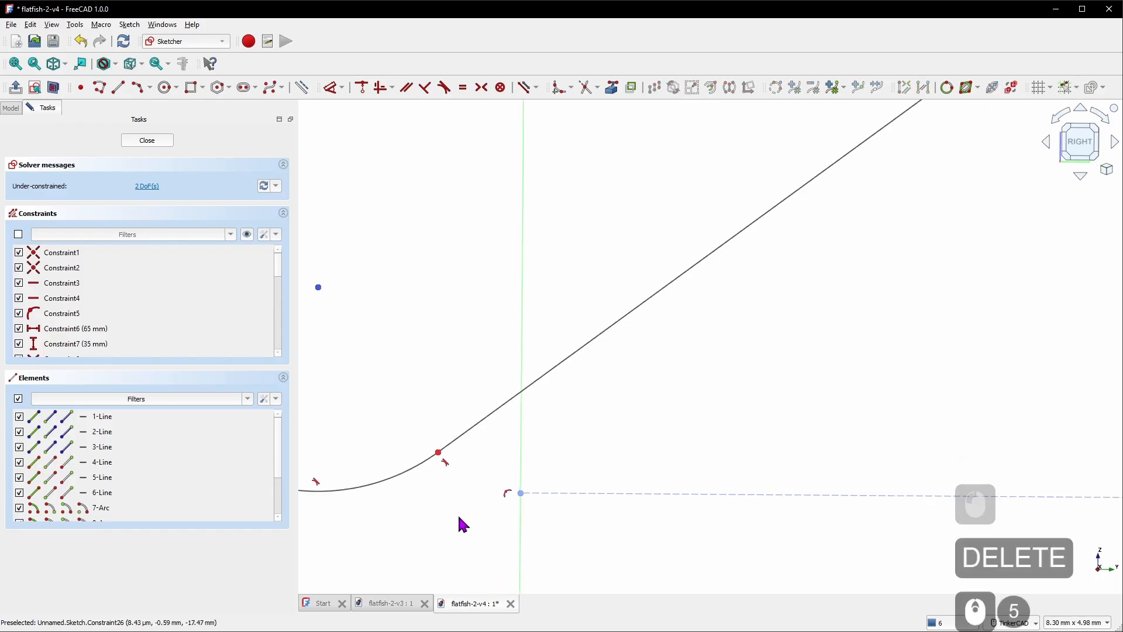
scroll(473, 515, down, 4)
scroll(479, 514, up, 5)
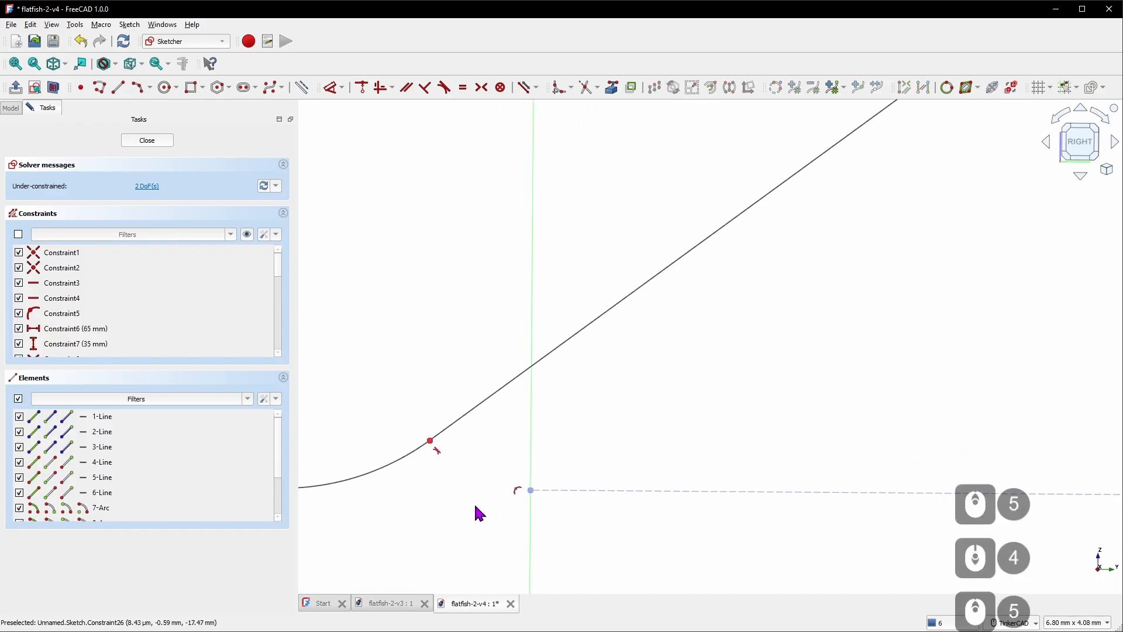
scroll(471, 511, down, 3)
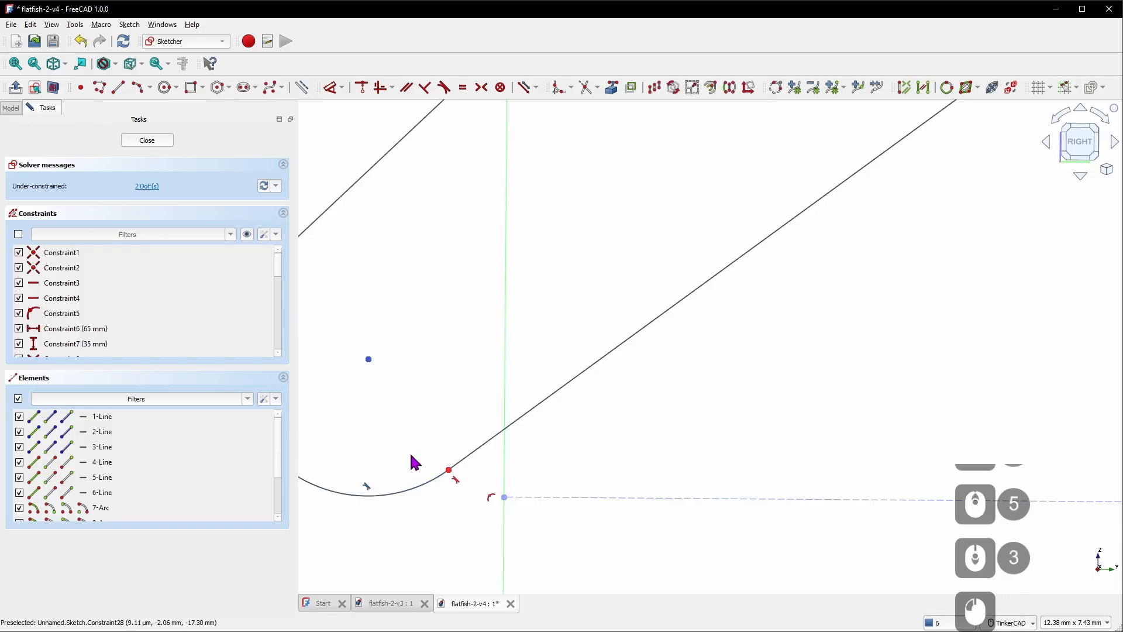
key(Delete)
Reposition the small end arc inside the frame, on the body side of the vertical axis and above the lower construction line
drag(467, 455, 562, 470)
scroll(585, 474, down, 5)
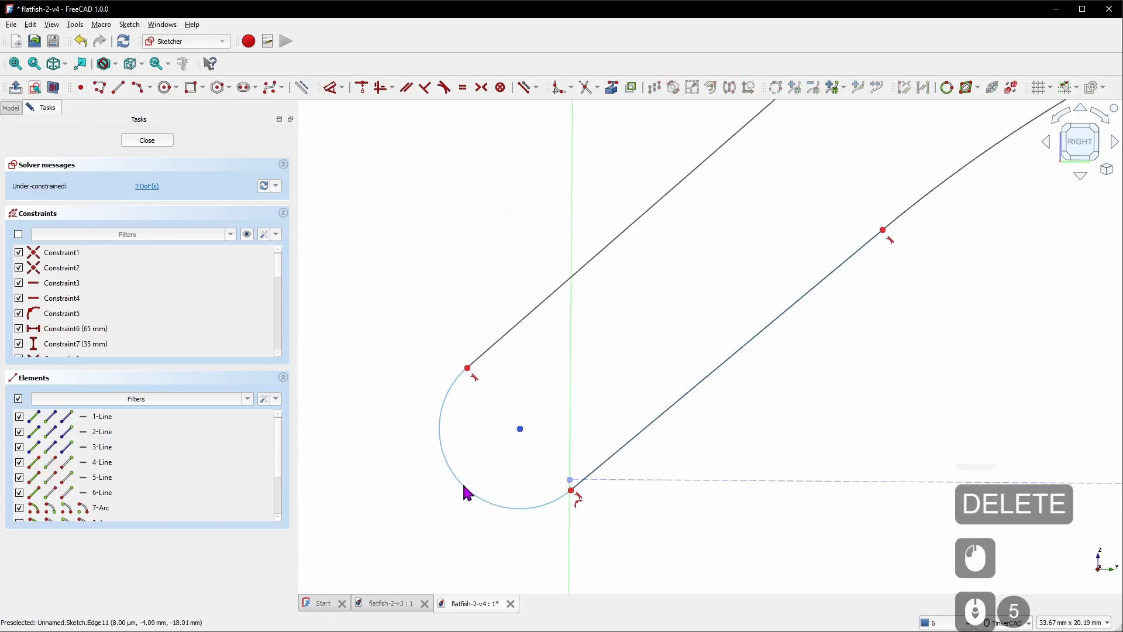
mouse_move(468, 495)
mouse_down()
mouse_move(571, 446)
mouse_move(571, 434)
mouse_move(547, 434)
mouse_move(626, 401)
mouse_move(598, 458)
mouse_move(616, 431)
mouse_move(604, 471)
mouse_up()
scroll(581, 478, up, 5)
Constrain the small end arc tangent to the vertical axis and to the frame's lower horizontal construction line
click(592, 402)
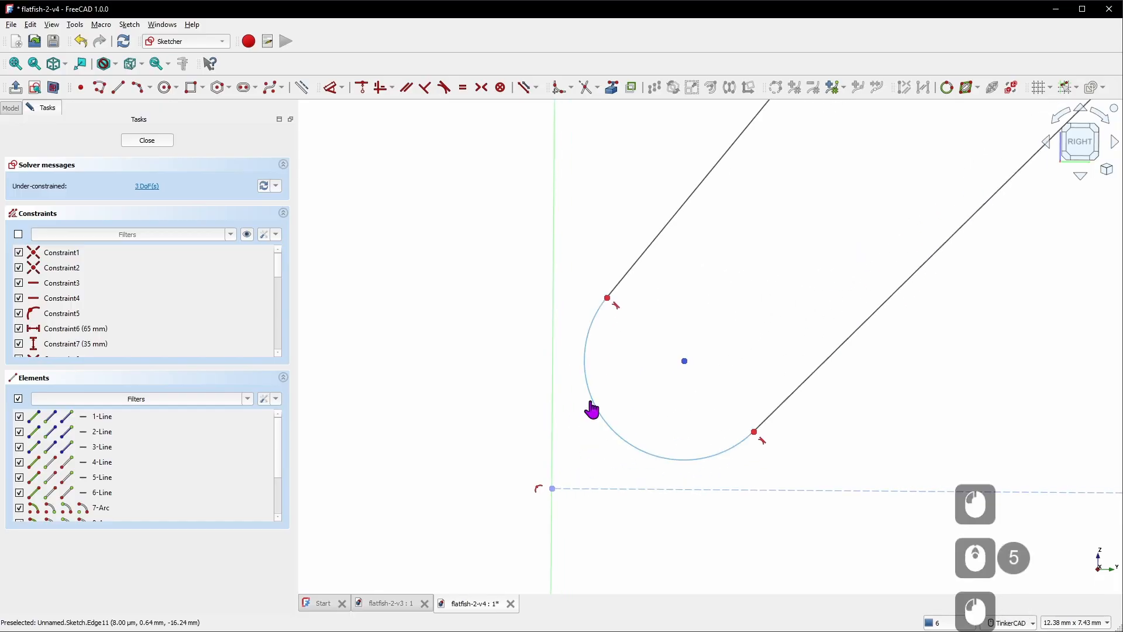
click(553, 417)
key(t)
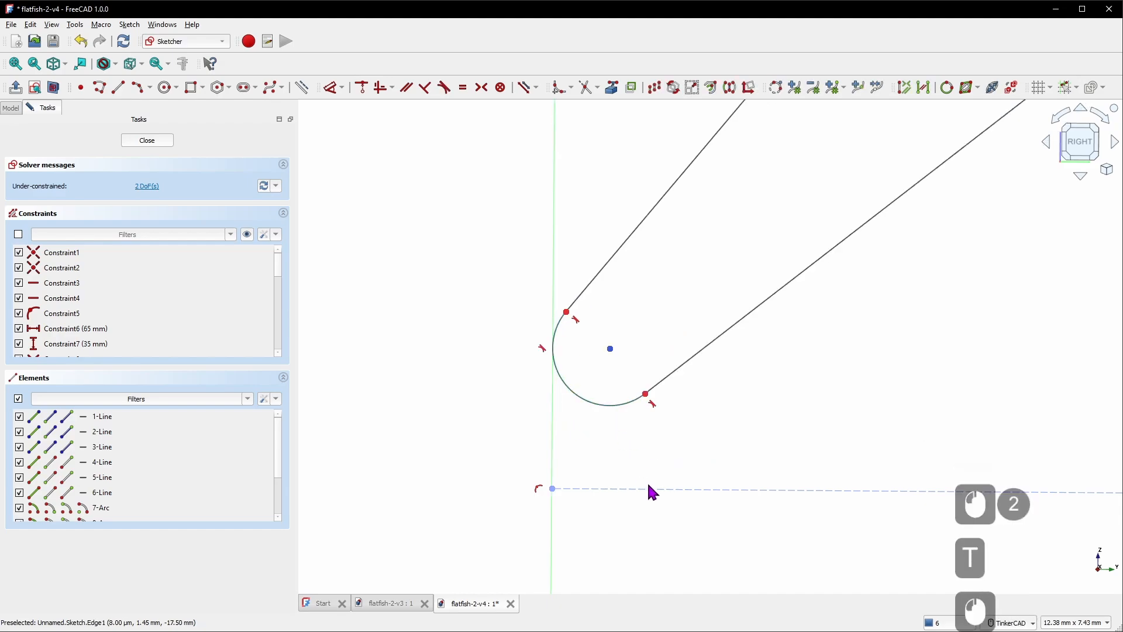
key(t)
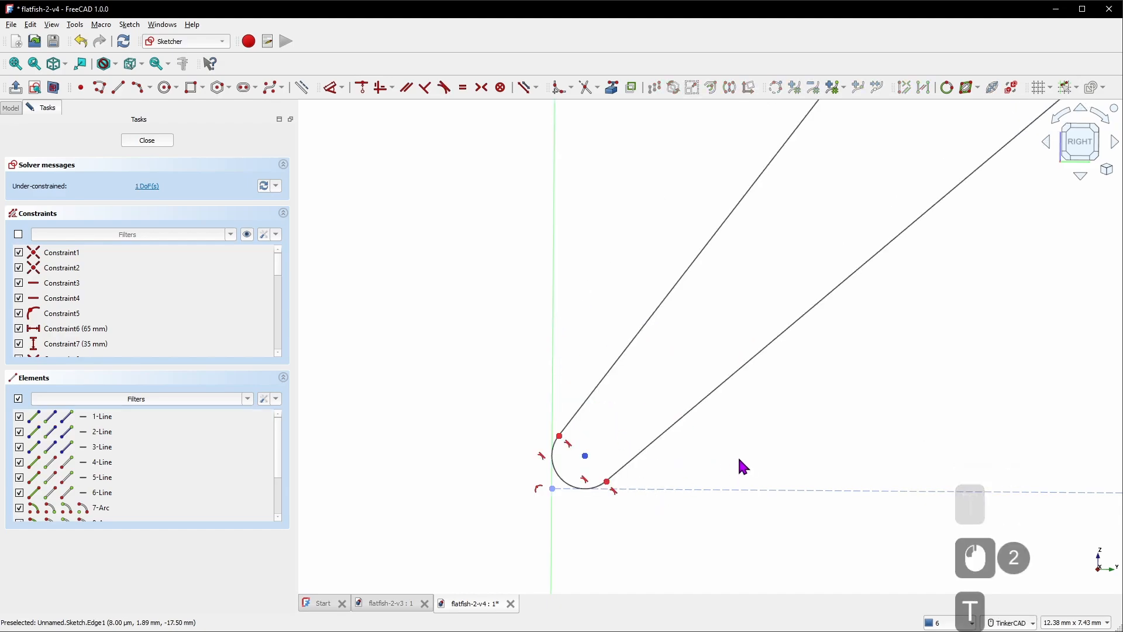
Constrain the small end arc's radius to 1 mm
click(564, 483)
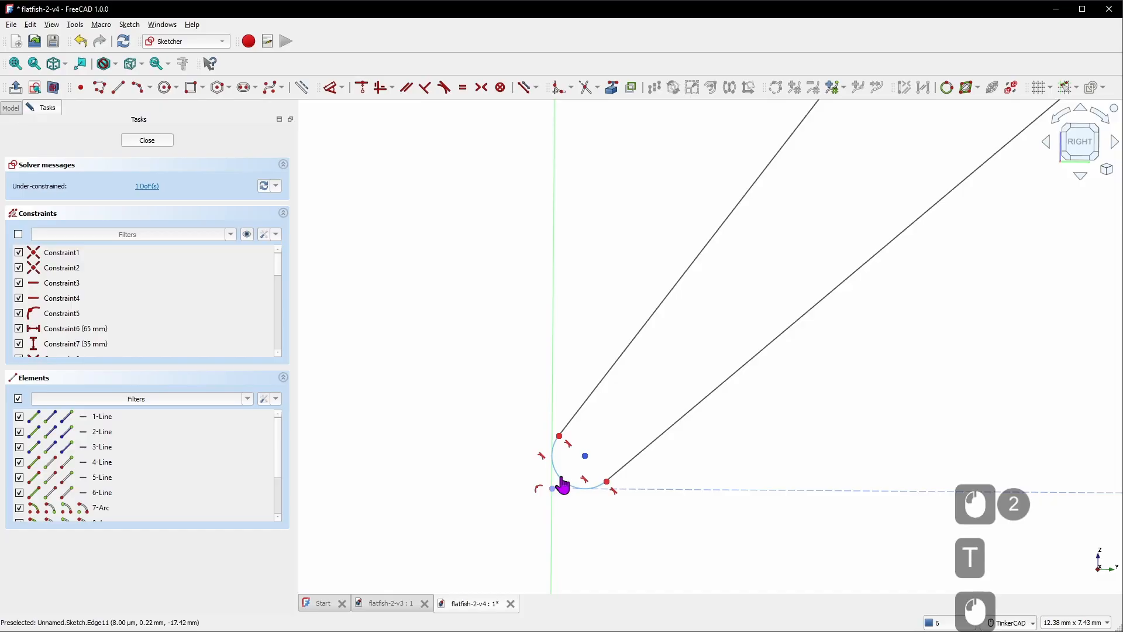
click(343, 89)
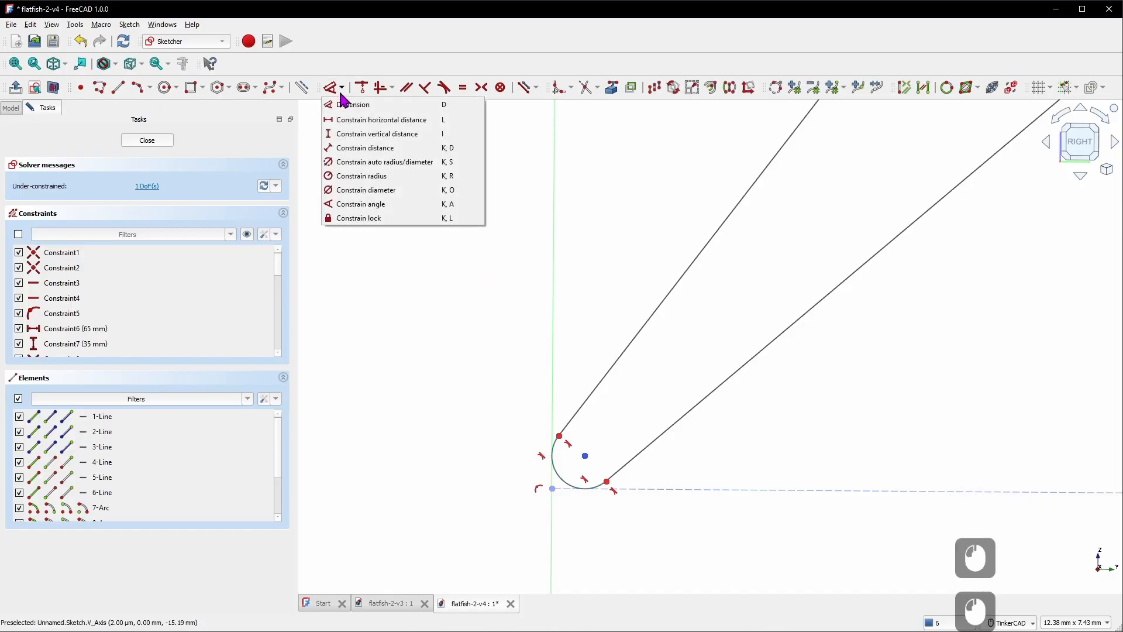
click(380, 175)
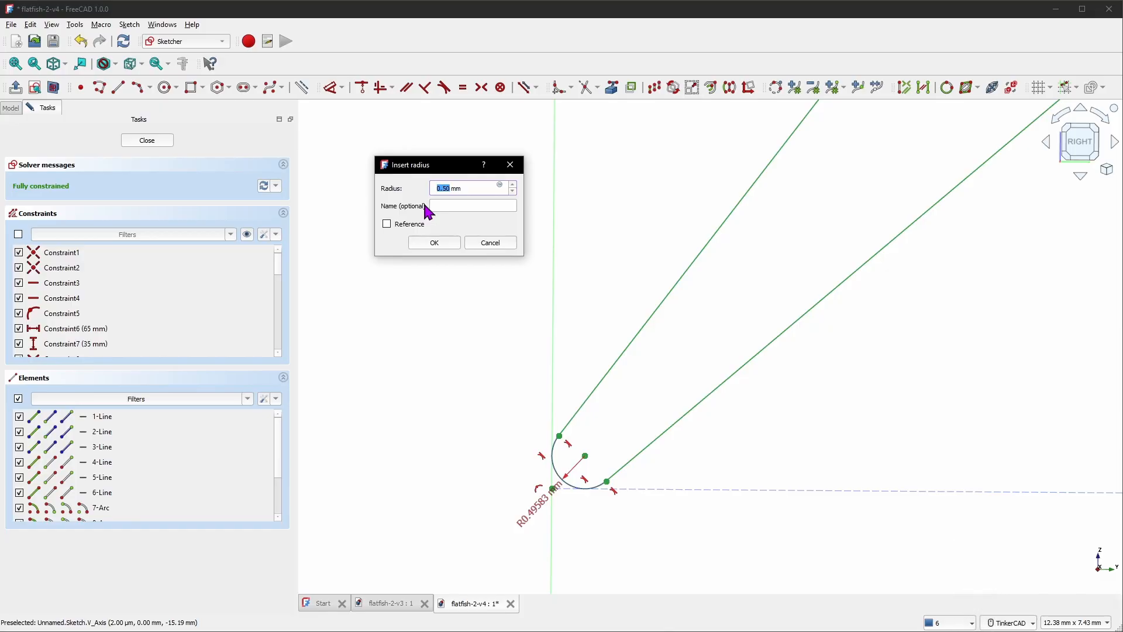
text(1)
key(Return)
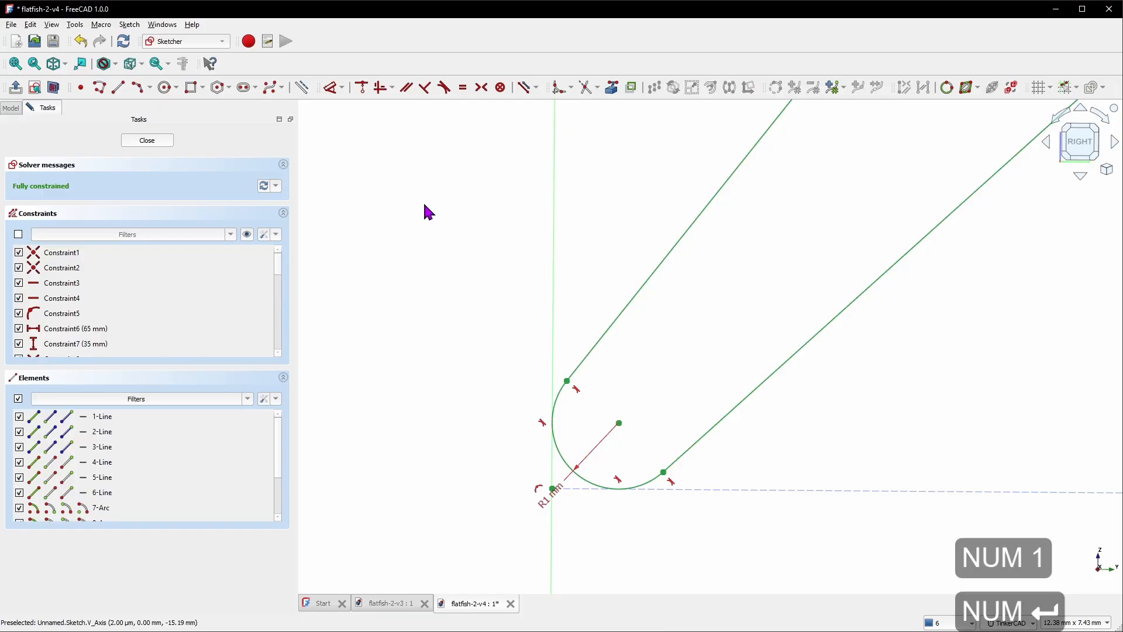
Close the finished profile sketch and rename it "Side Profile"
scroll(615, 500, down, 4)
scroll(701, 445, down, 12)
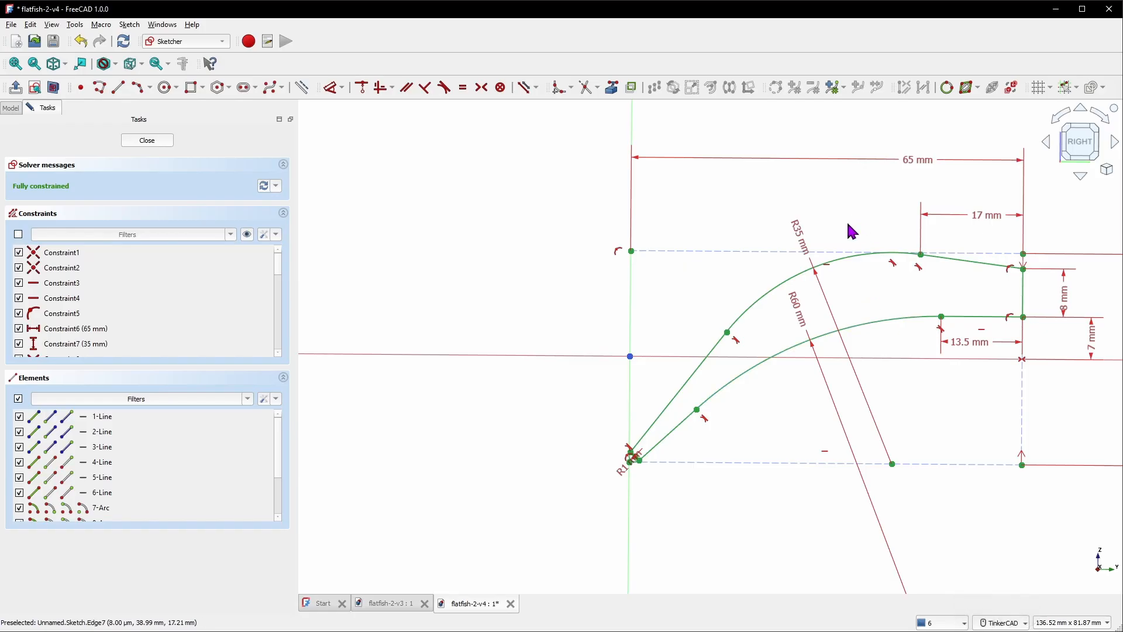
click(147, 140)
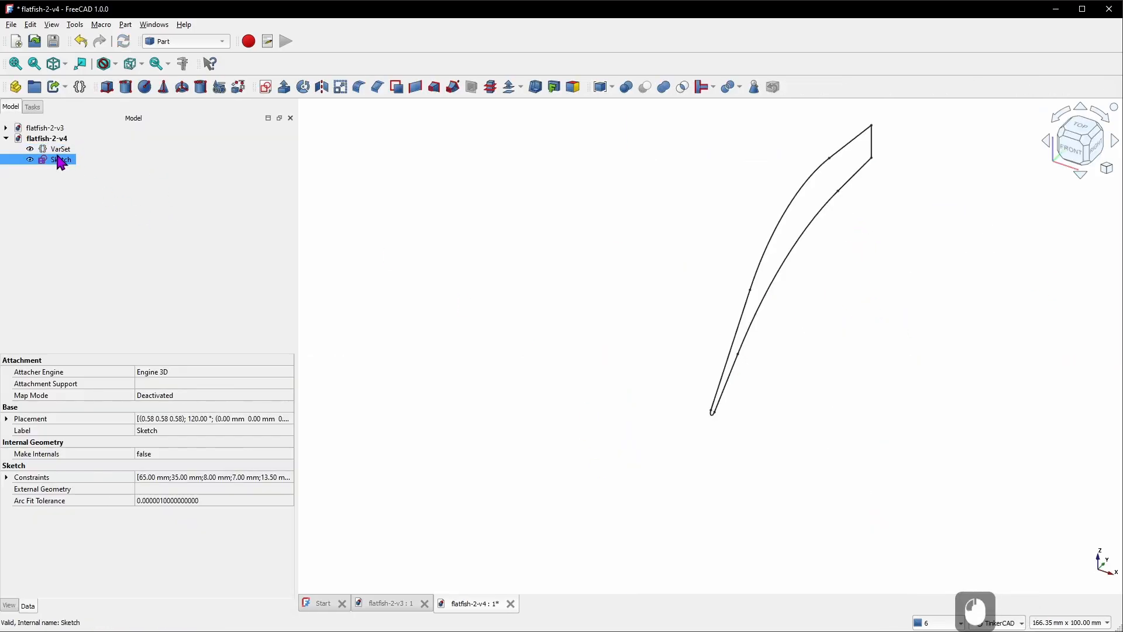
right_click(60, 163)
click(105, 521)
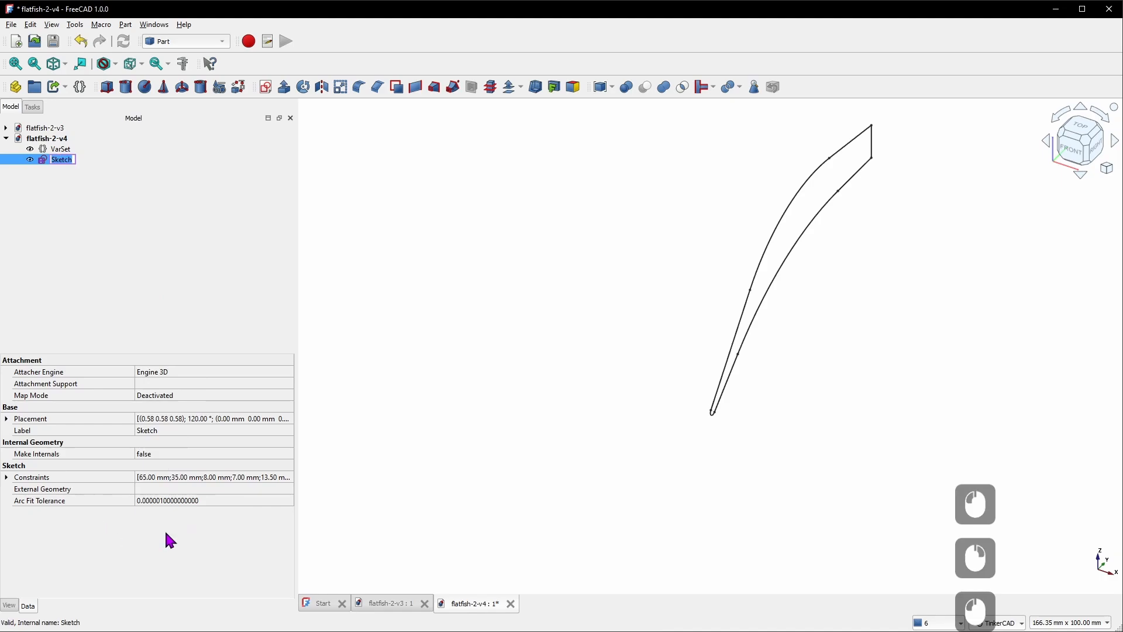
text(Side Profile)
key(Return)
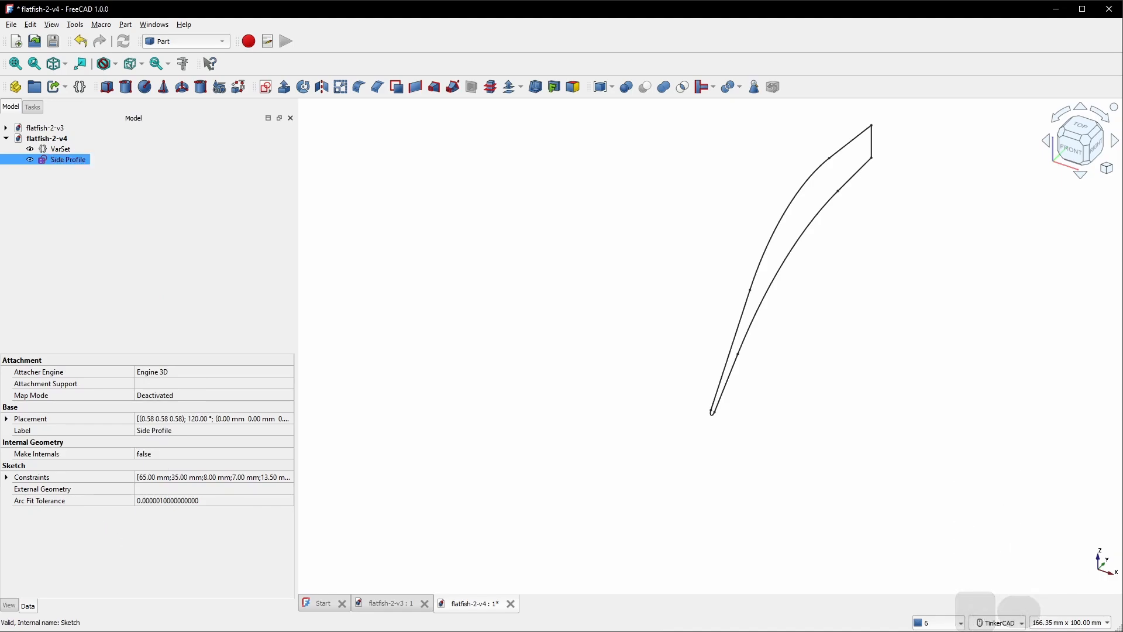
click(265, 88)
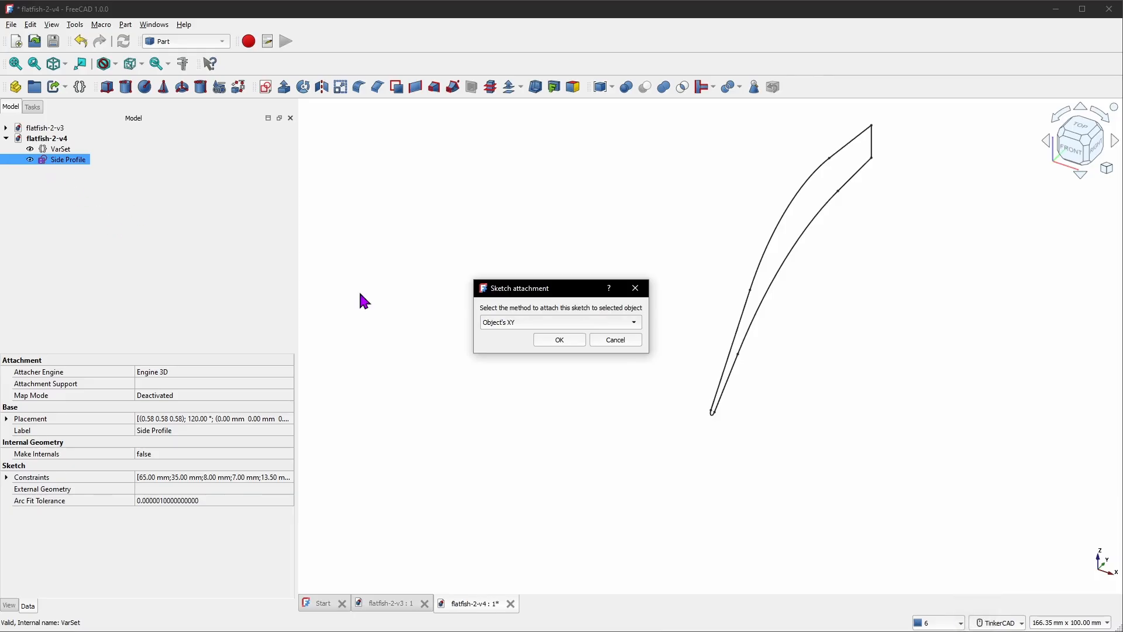
click(615, 339)
click(576, 280)
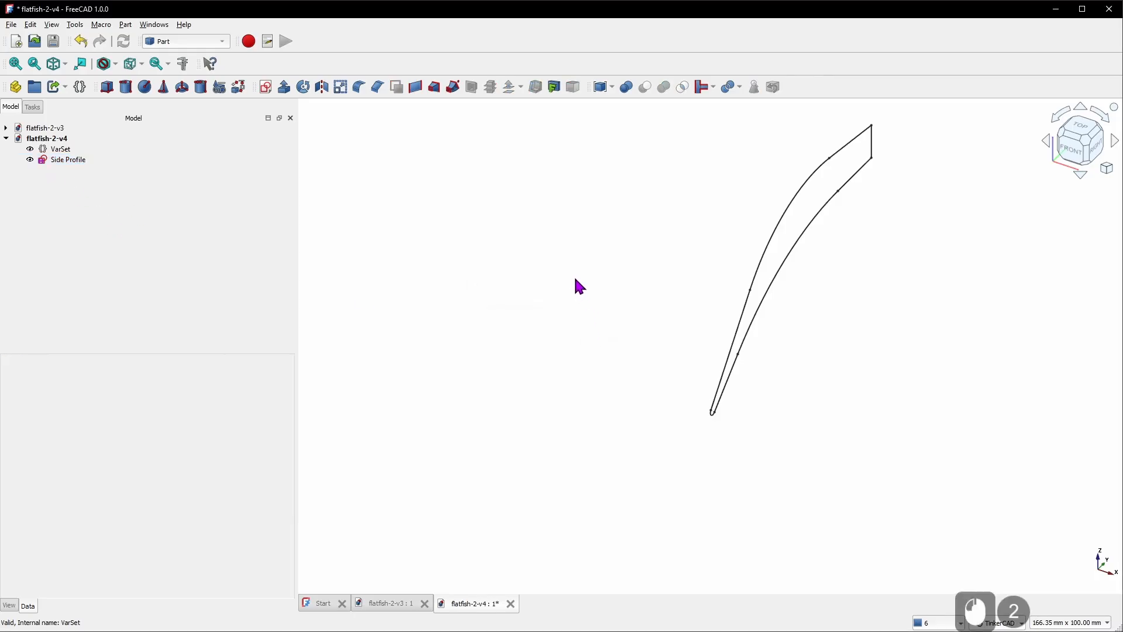
Create a new unattached sketch on the XY-plane with zero offset
click(264, 88)
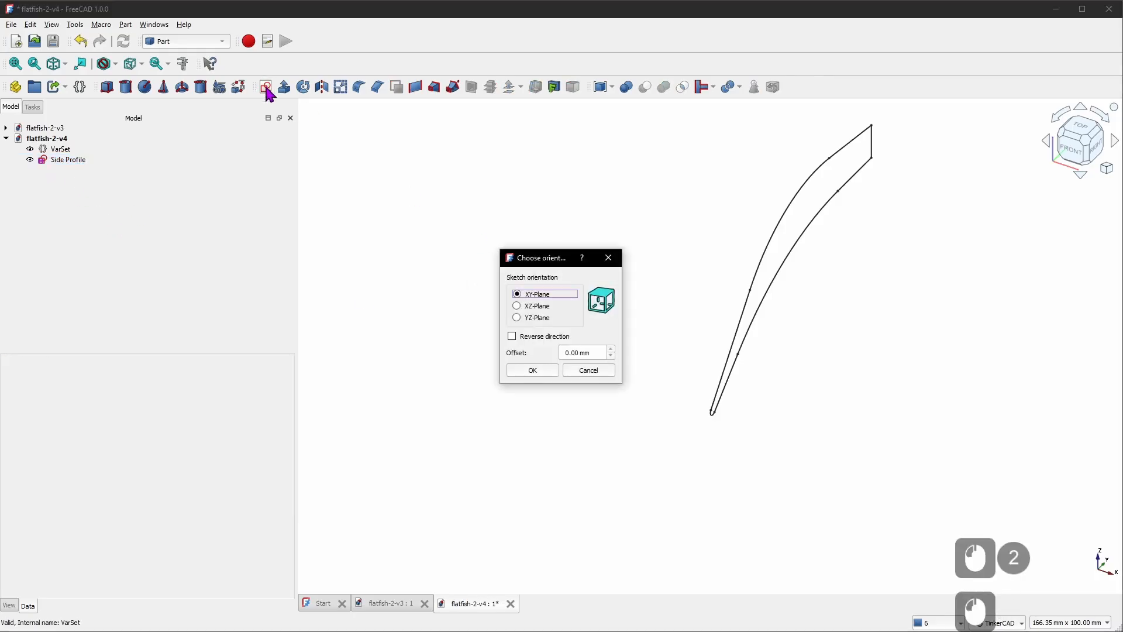
click(539, 369)
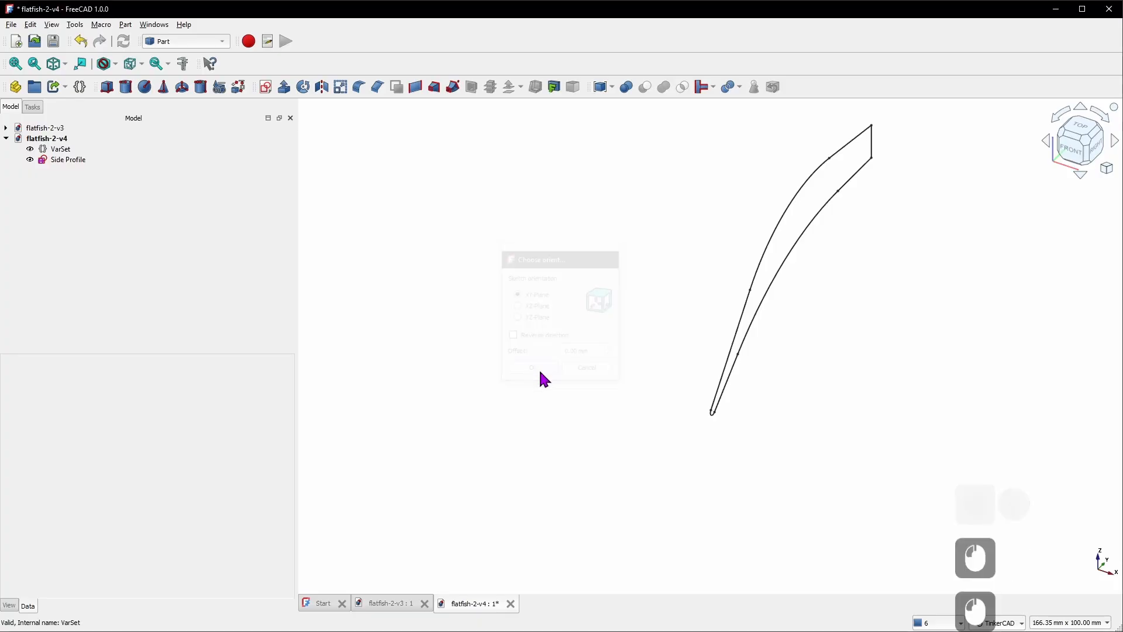
scroll(603, 280, down, 4)
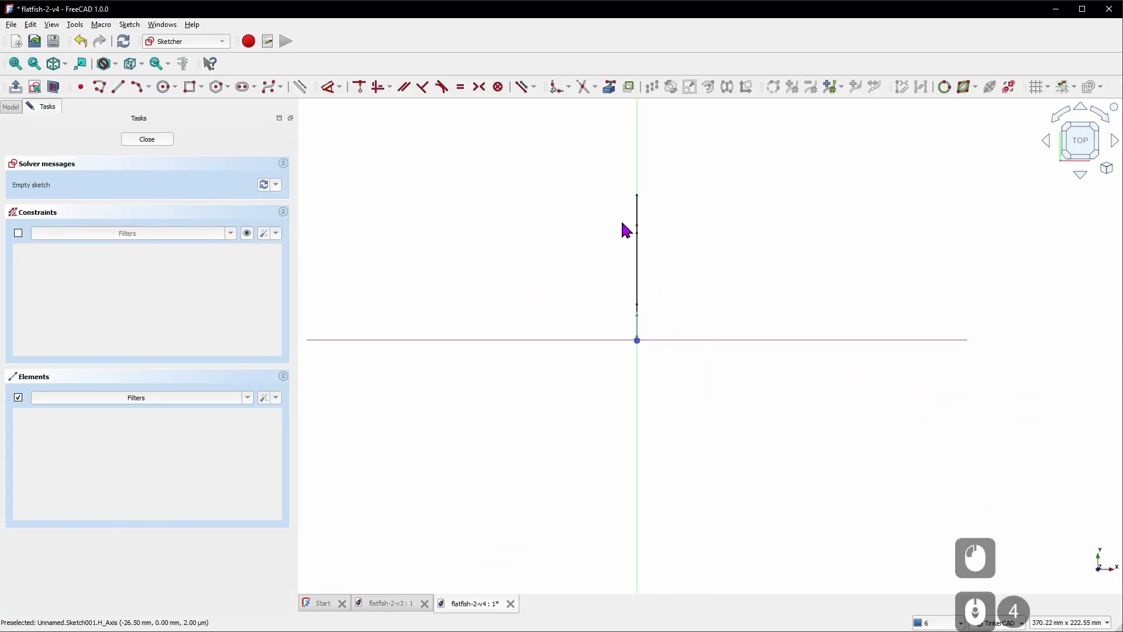
scroll(629, 176, up, 4)
Project a corner vertex from the blunt end of the side profile into the sketch as external geometry, and return to the top view
right_drag(692, 329, 646, 331)
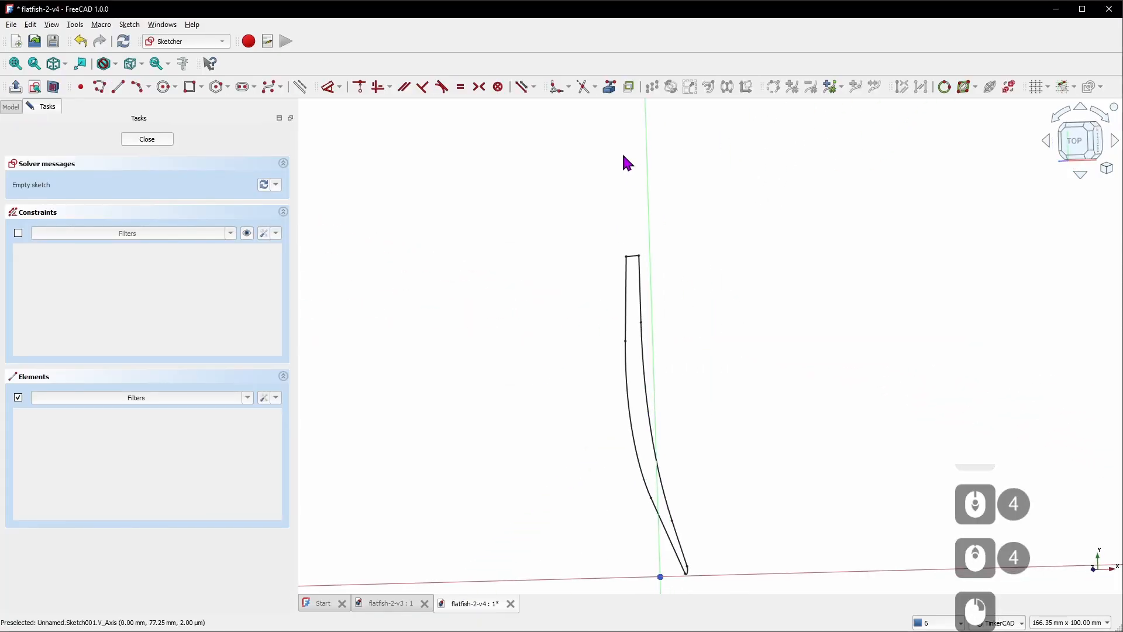
click(611, 89)
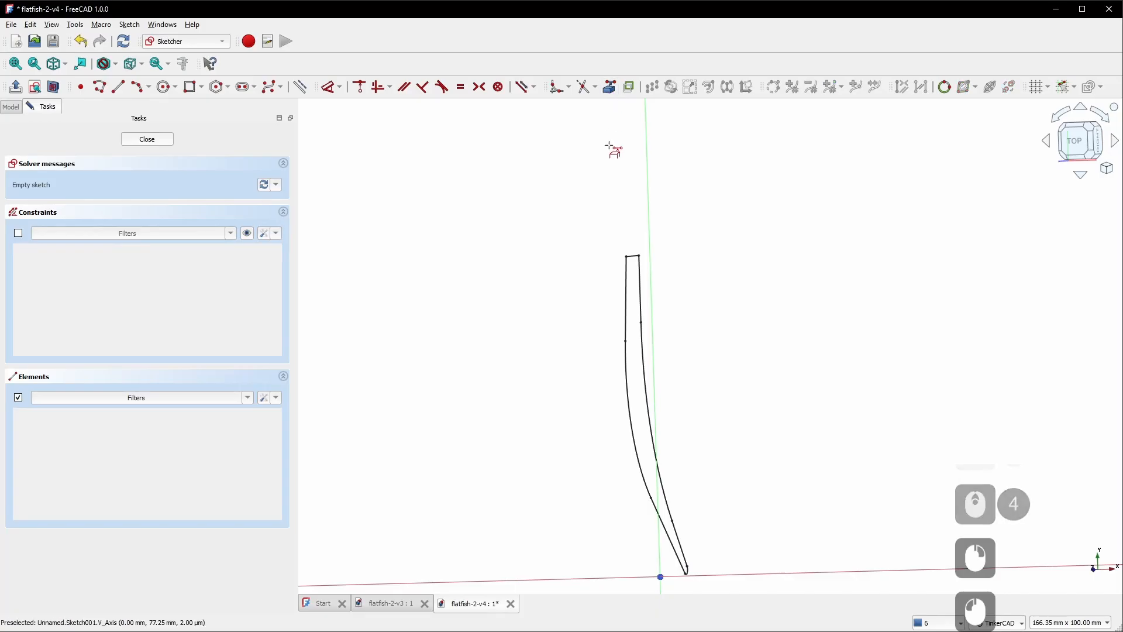
click(624, 252)
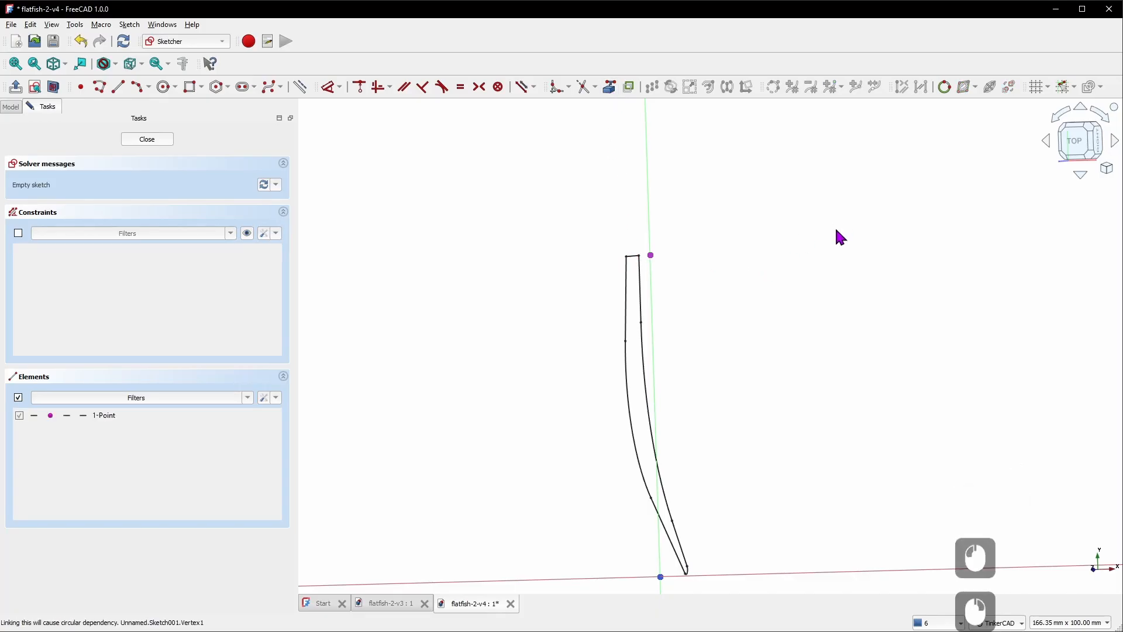
click(1060, 153)
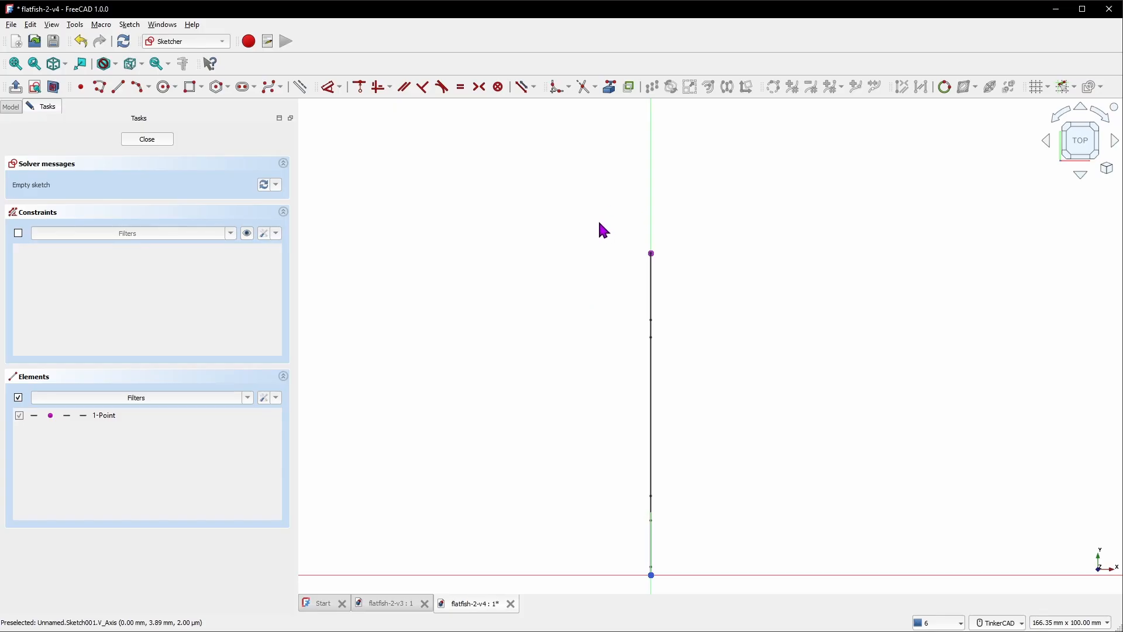
Draw a horizontal construction line across the vertical axis just above the projected end point, at about Y 67 mm
scroll(589, 279, down, 3)
scroll(595, 470, up, 2)
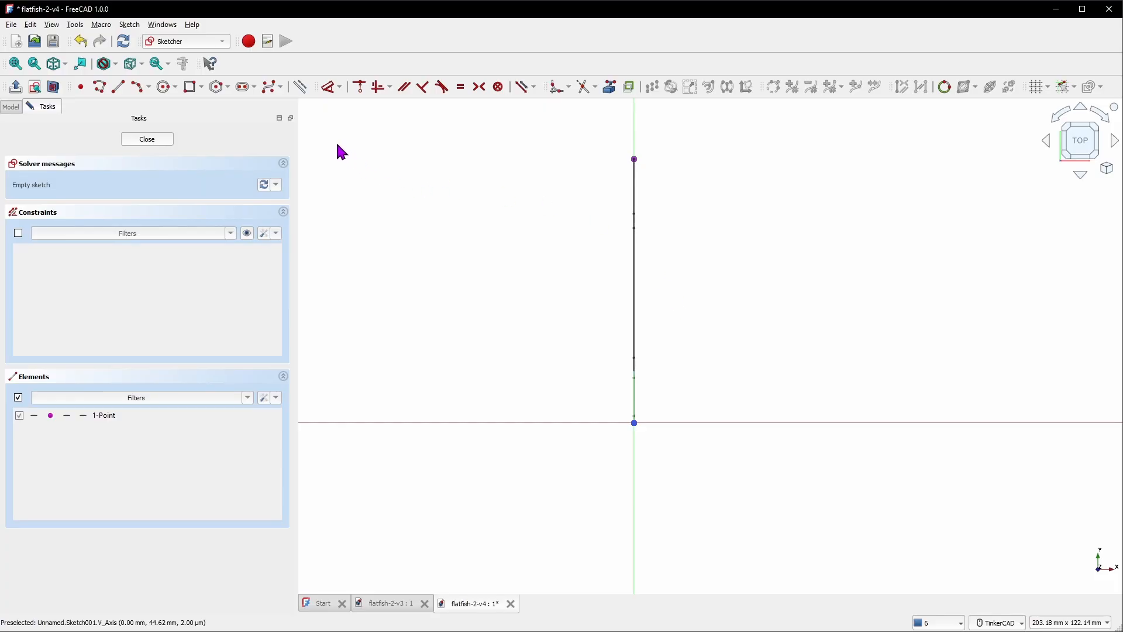
click(304, 93)
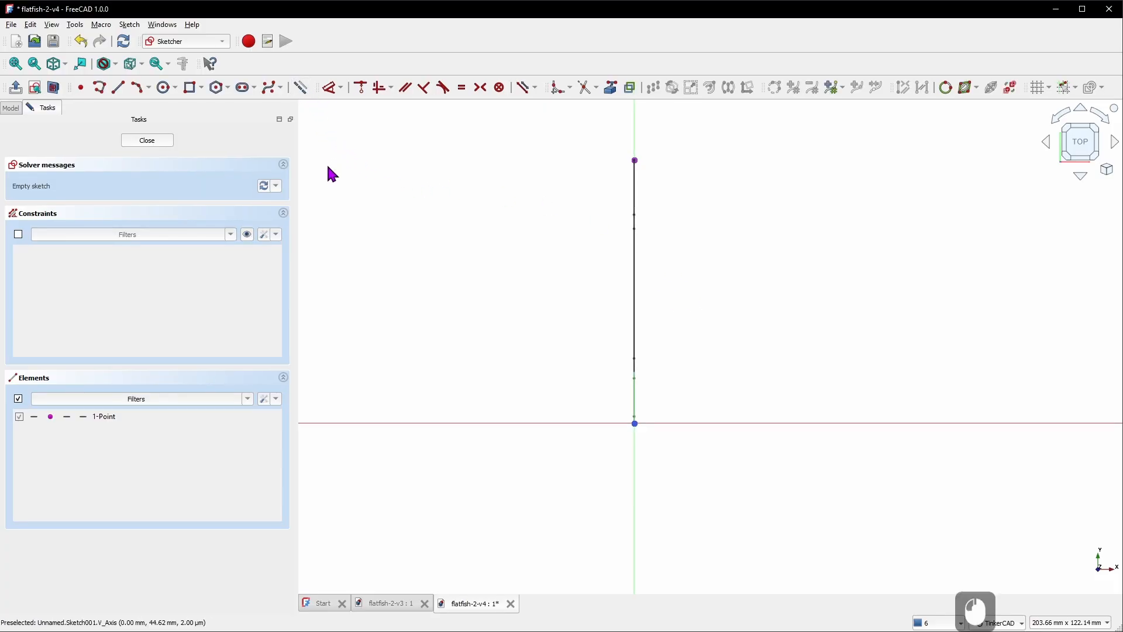
click(117, 88)
scroll(576, 168, up, 3)
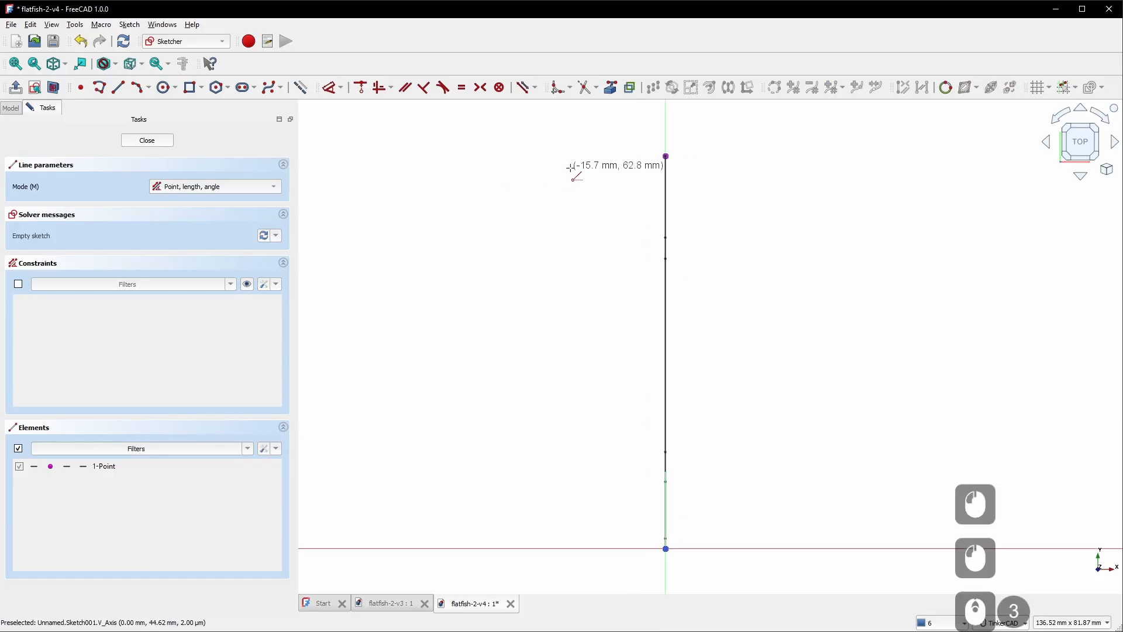
click(768, 137)
Draw a second, wider horizontal construction line across the vertical axis at about Y 36 mm, and finish the Line tool
scroll(739, 218, down, 5)
click(682, 274)
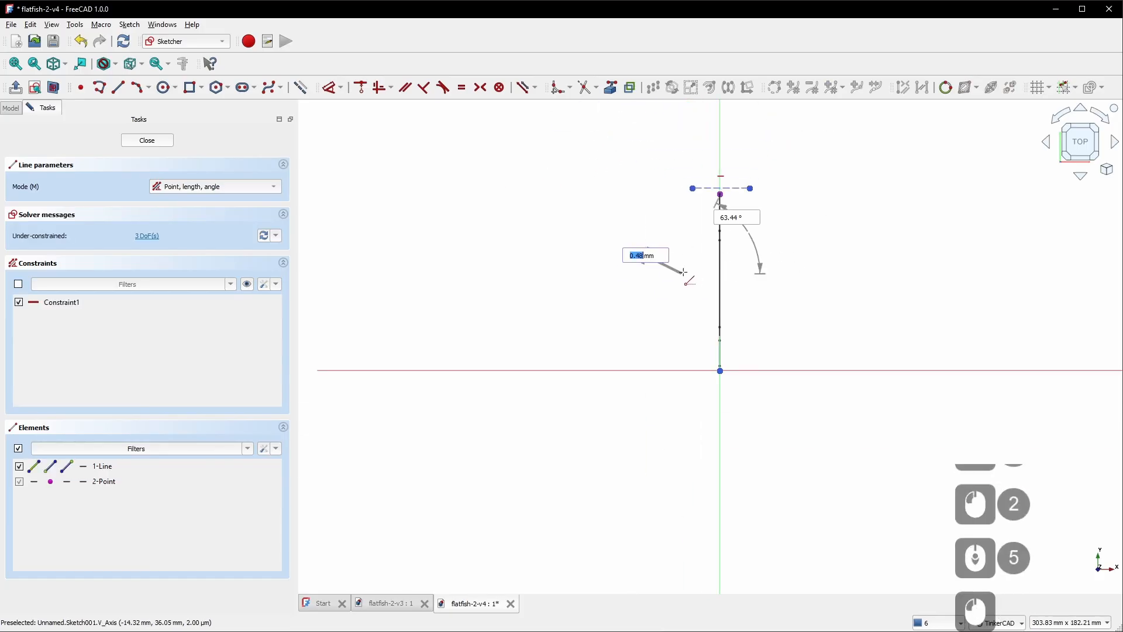
click(767, 273)
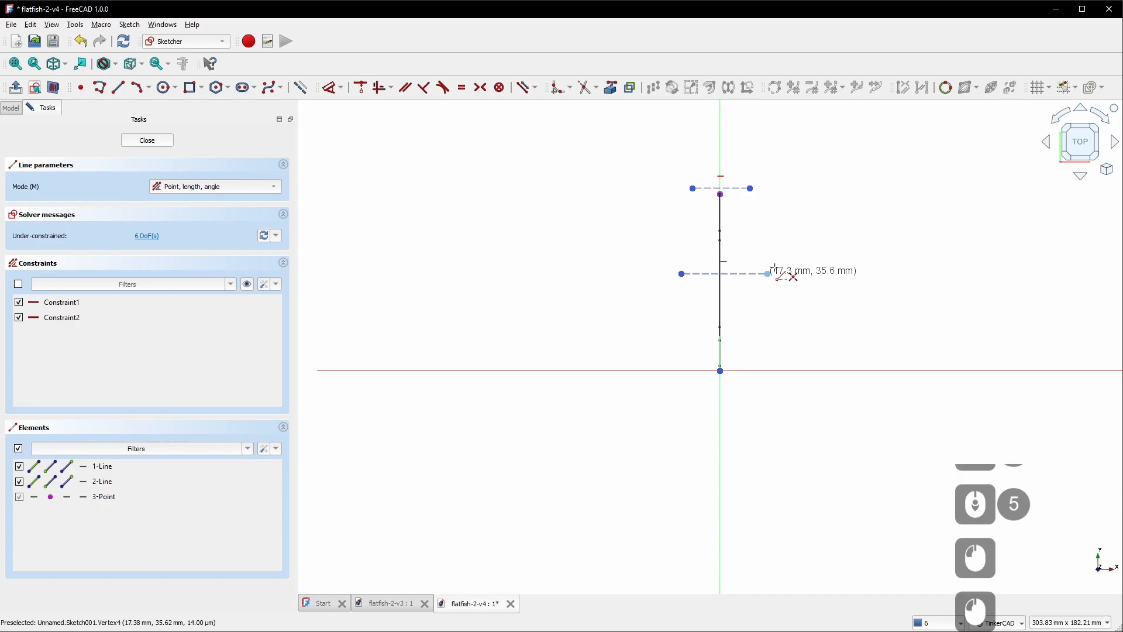
right_click(768, 231)
scroll(752, 175, up, 6)
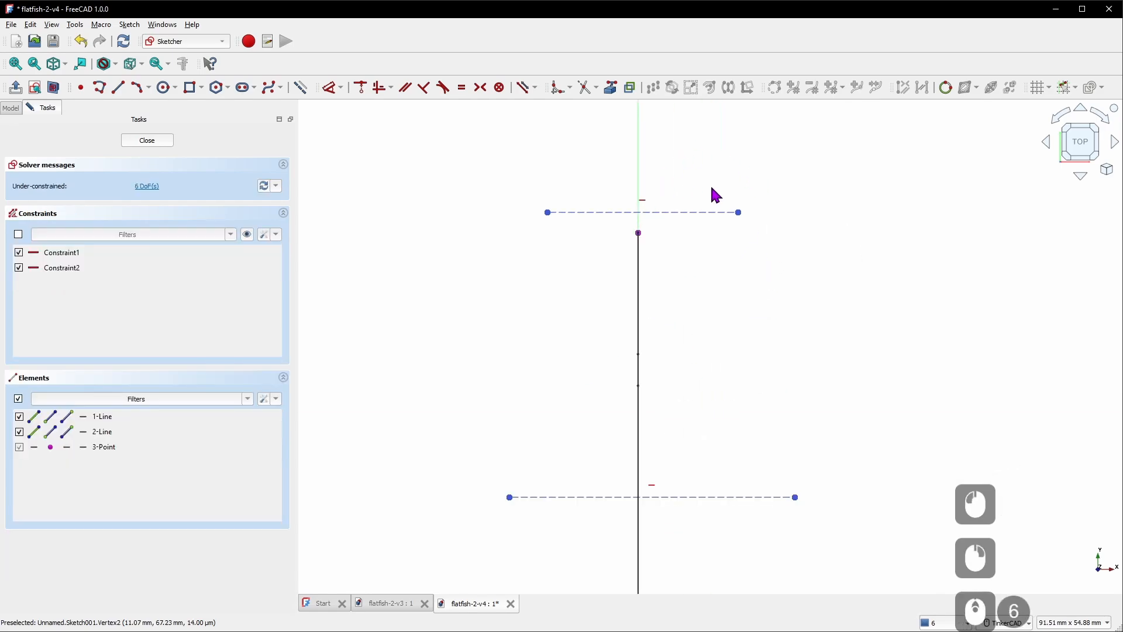
Constrain the end points of the upper construction line symmetrically about the projected external point
click(738, 215)
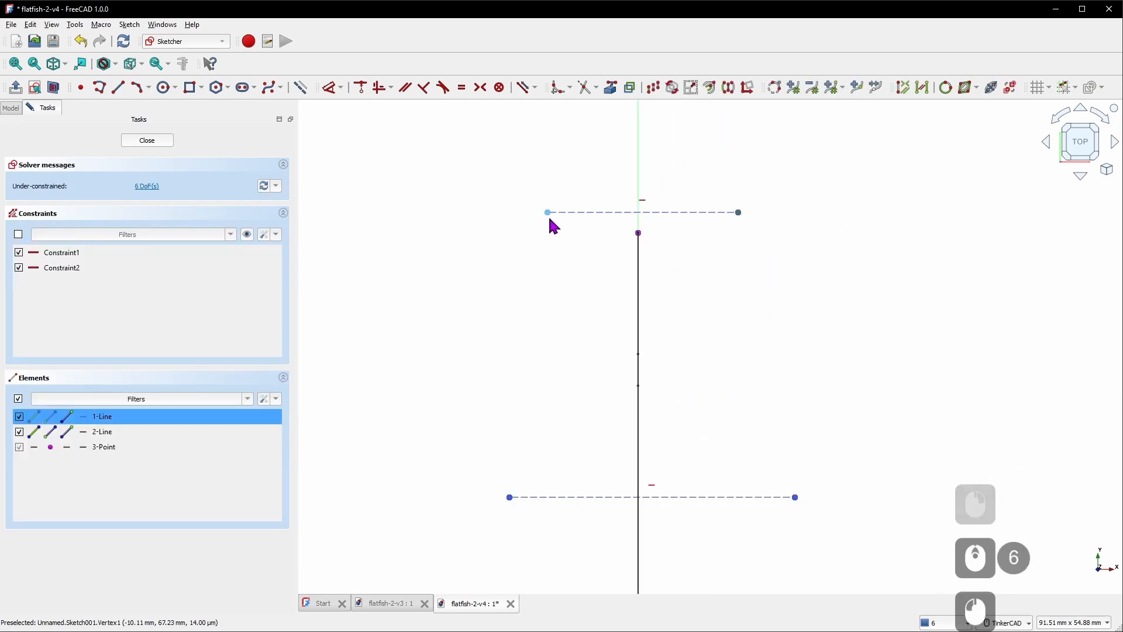
click(639, 235)
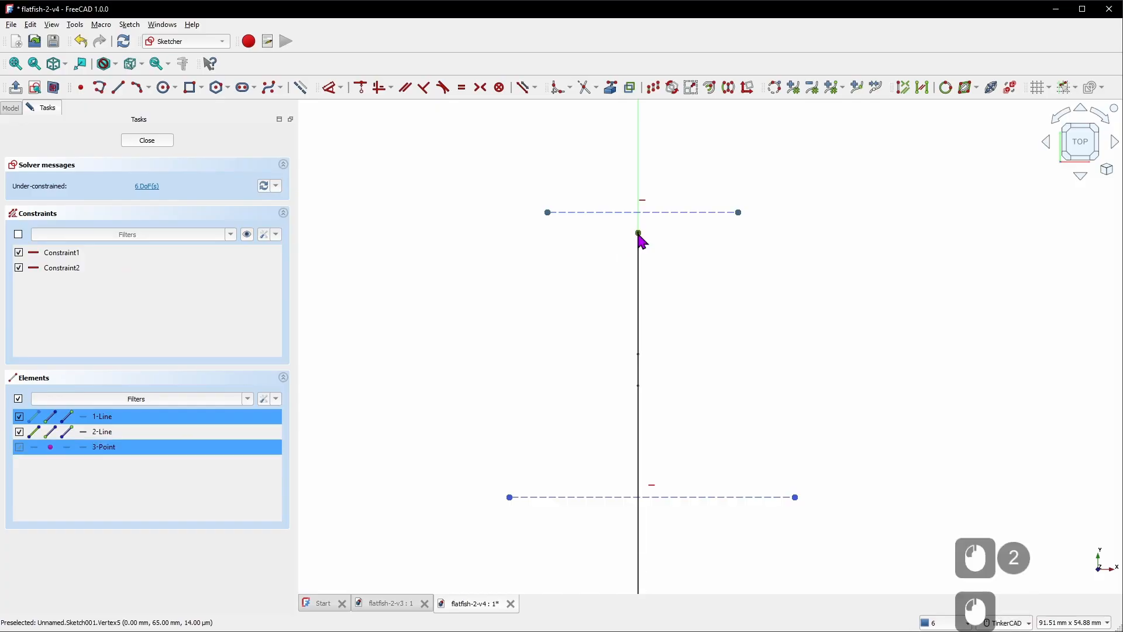
click(481, 87)
Centre the lower construction line on the vertical axis by making its two end points symmetric about it
scroll(491, 276, down, 4)
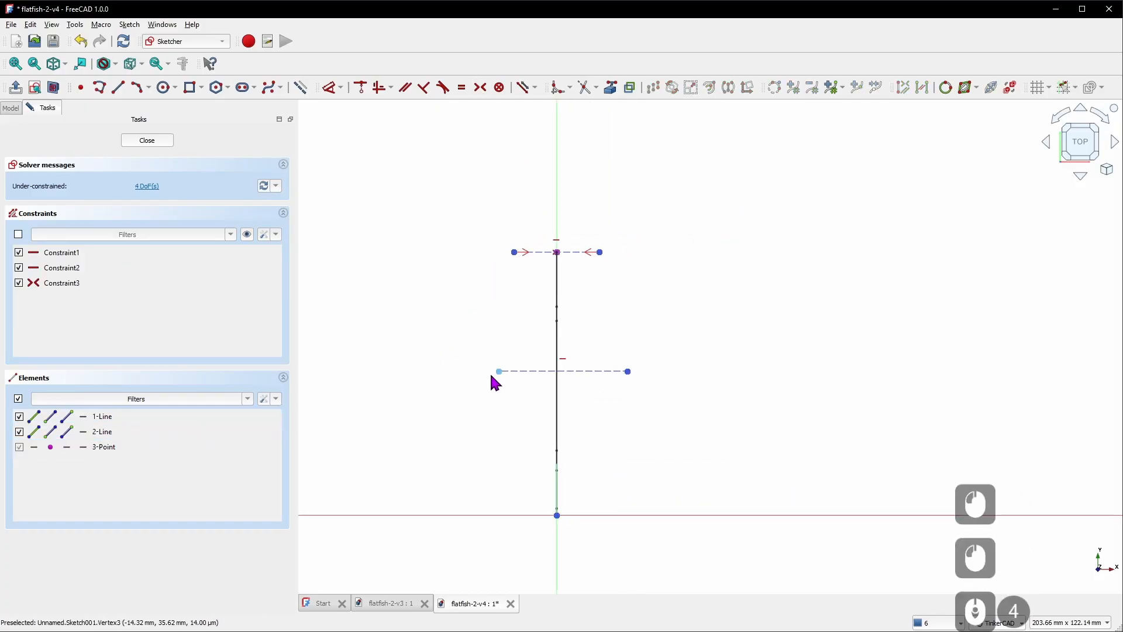
click(491, 377)
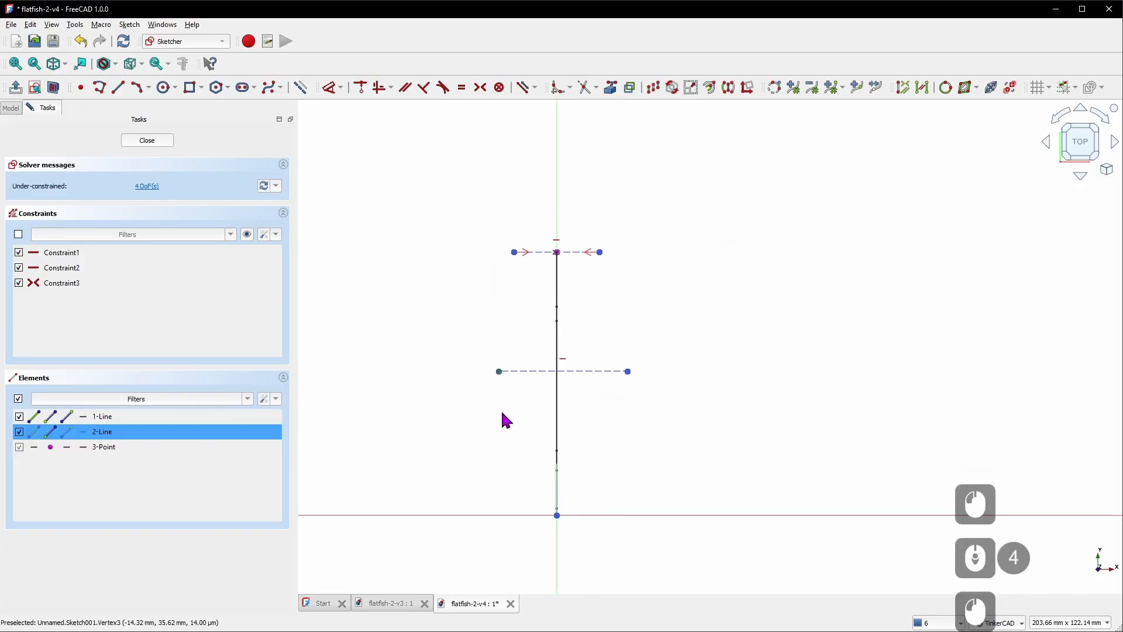
click(628, 372)
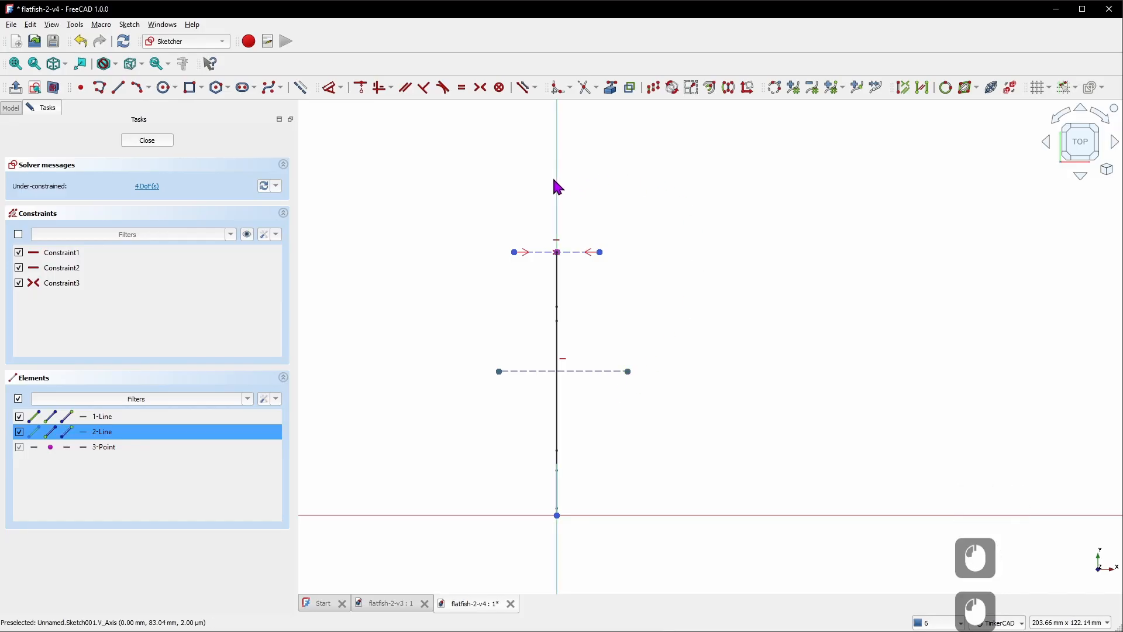
click(481, 88)
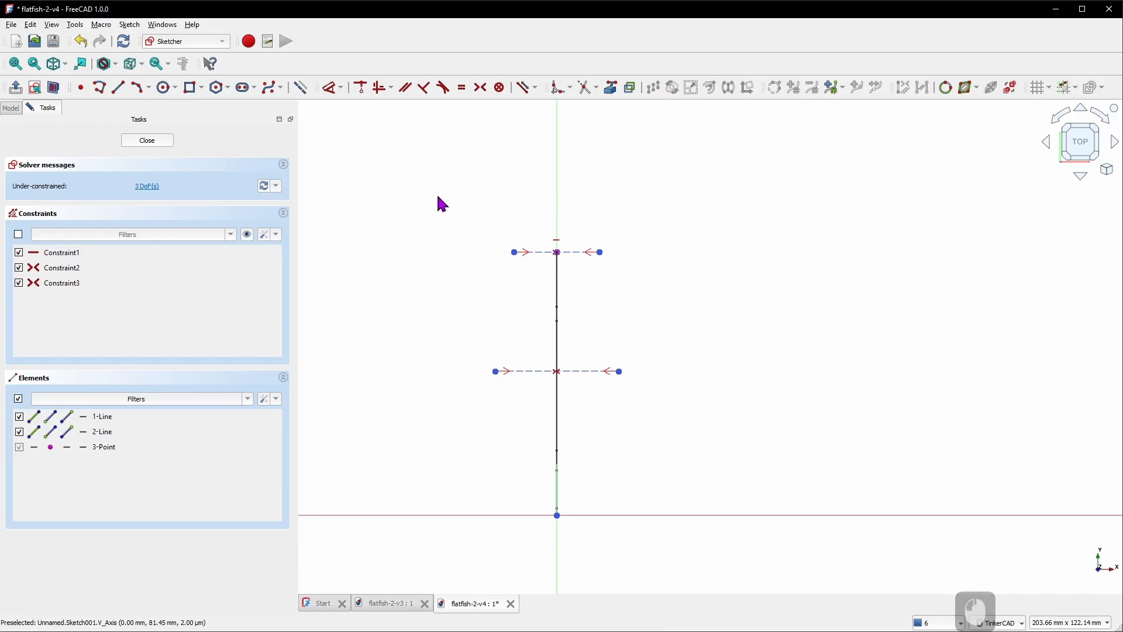
Dimension the upper construction line to a length of 9.5 mm
key(d)
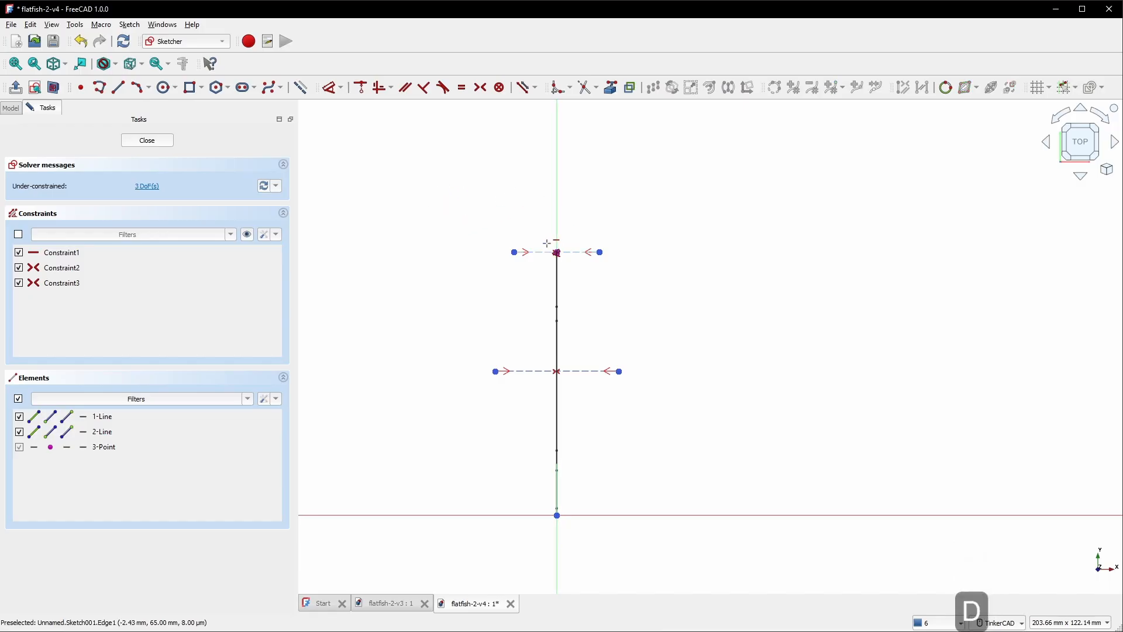
click(546, 252)
double_click(551, 204)
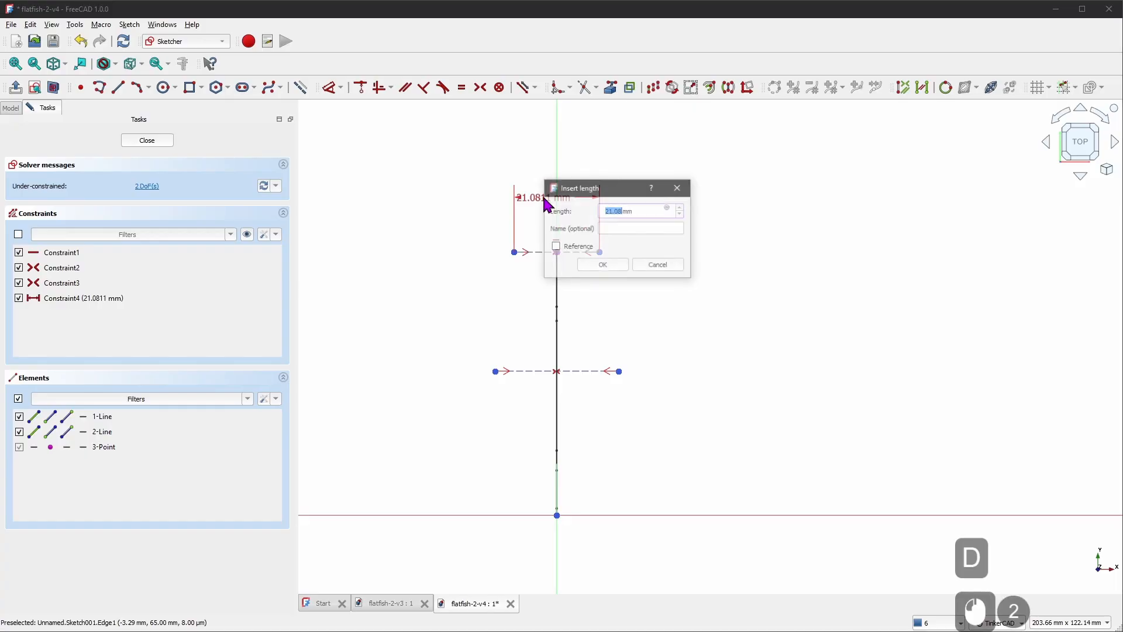
text(9.)
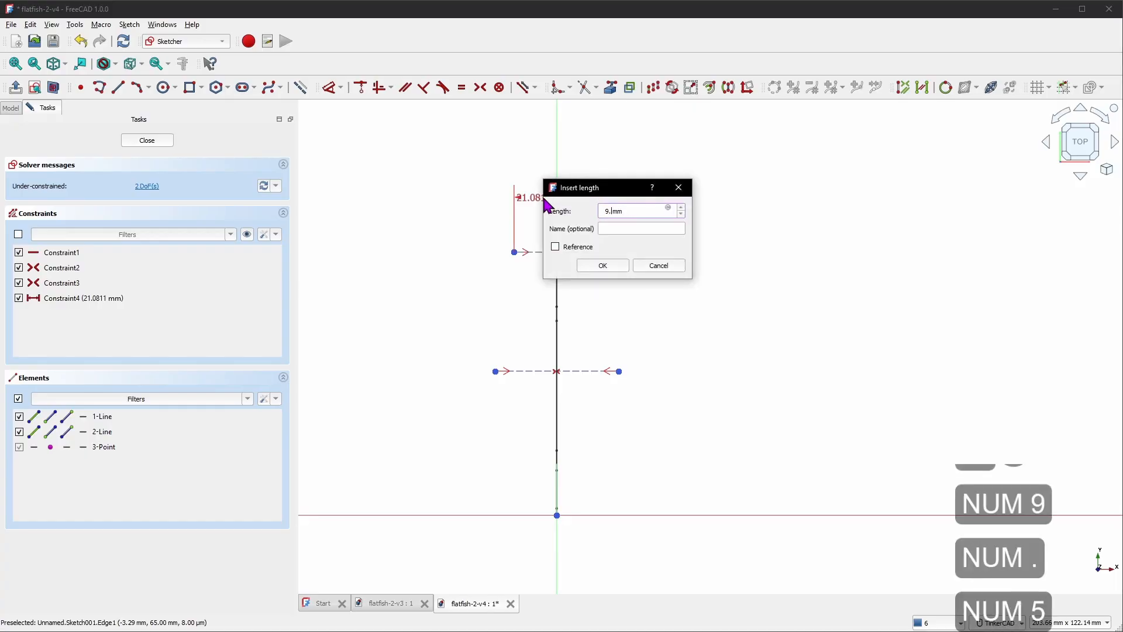
text(5)
key(Return)
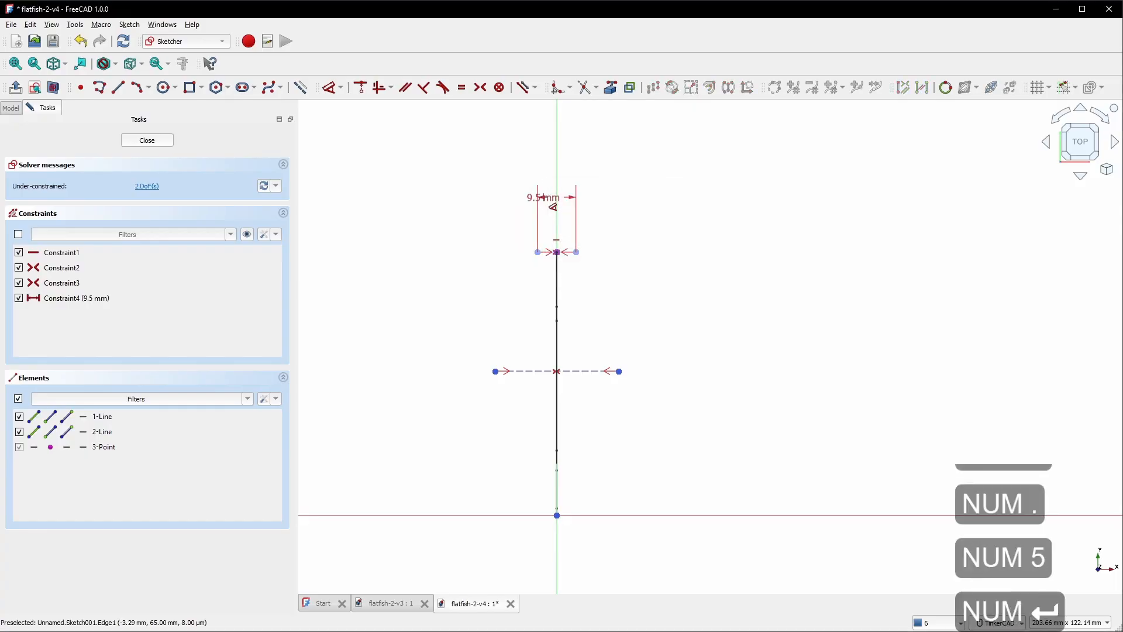
Dimension the lower construction line to a length of 24 mm
click(530, 372)
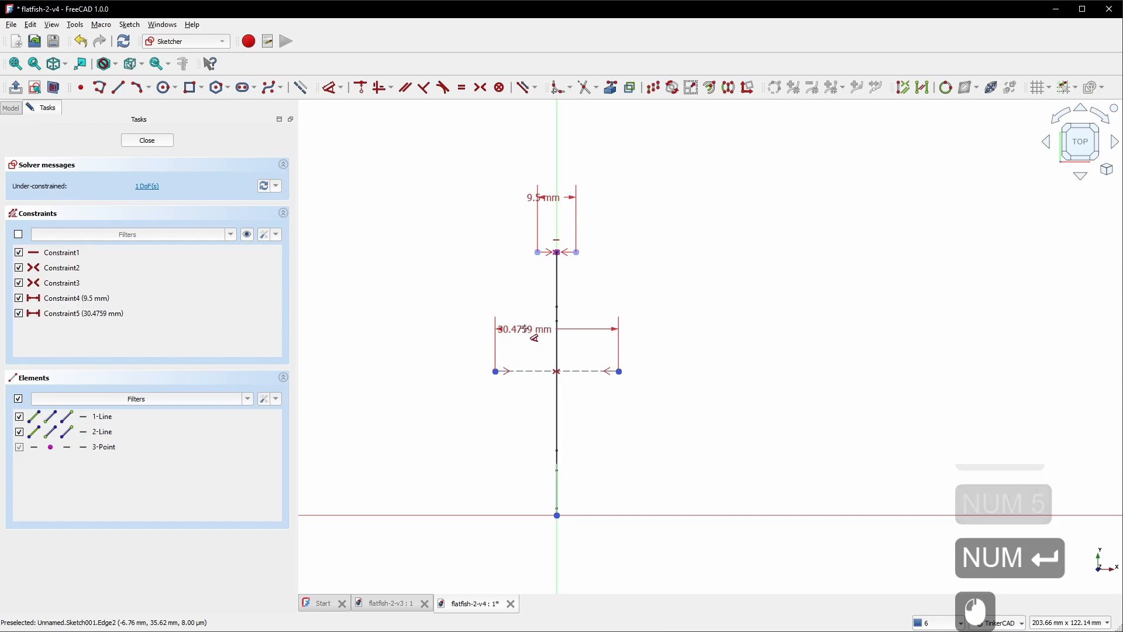
click(530, 334)
text(24mm)
key(Return)
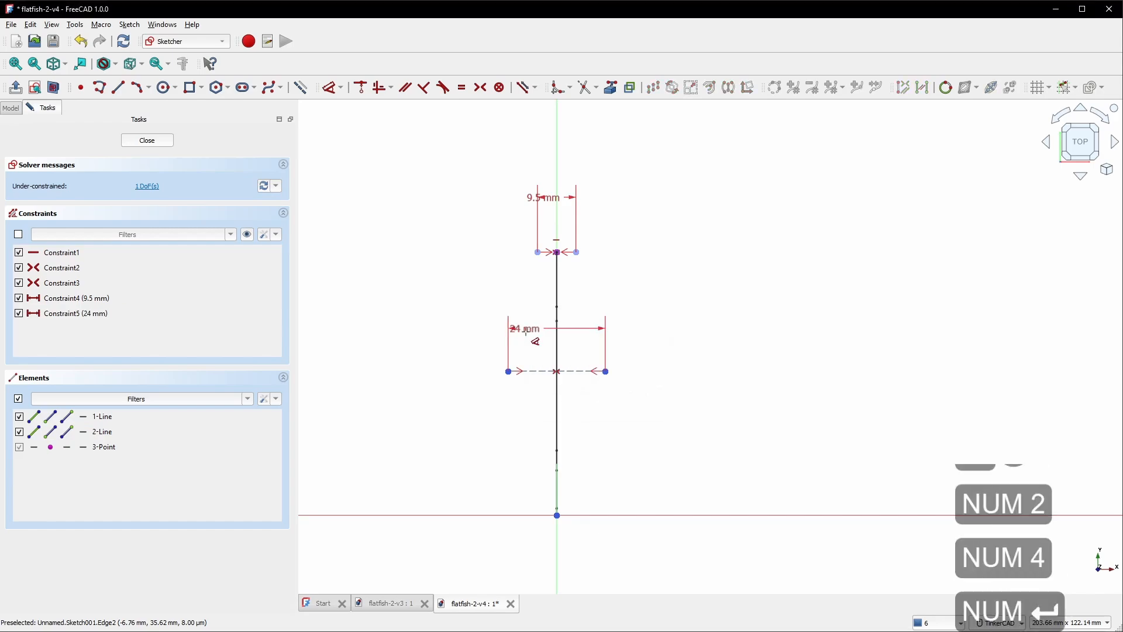
Set the height of the 24 mm construction line above the horizontal axis to 44 mm and finish dimensioning
click(508, 373)
click(479, 515)
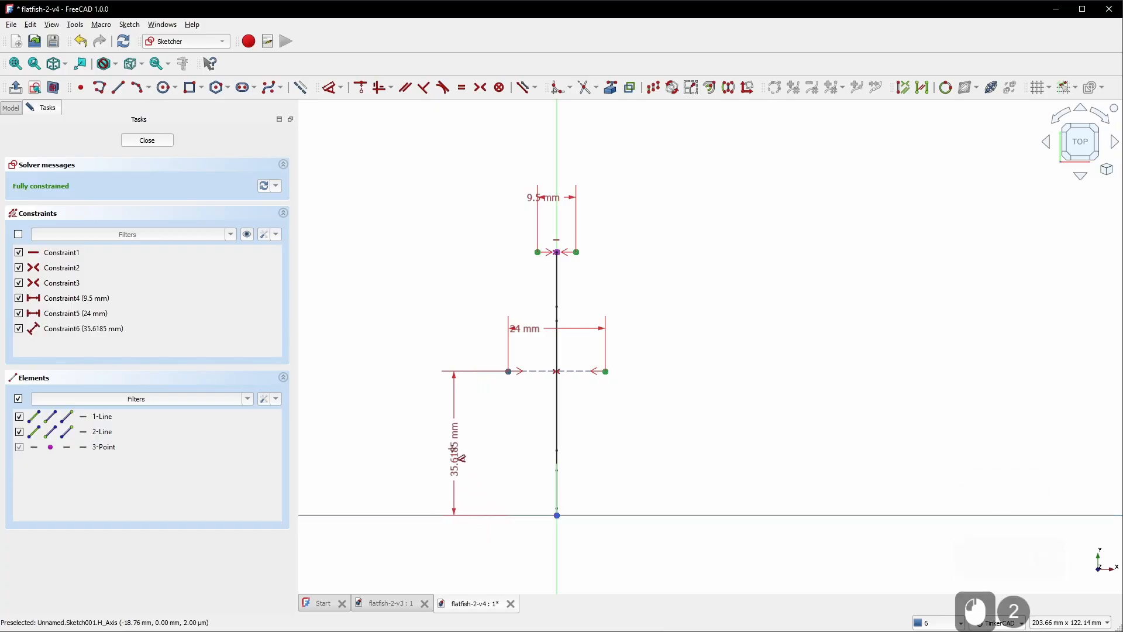
click(442, 452)
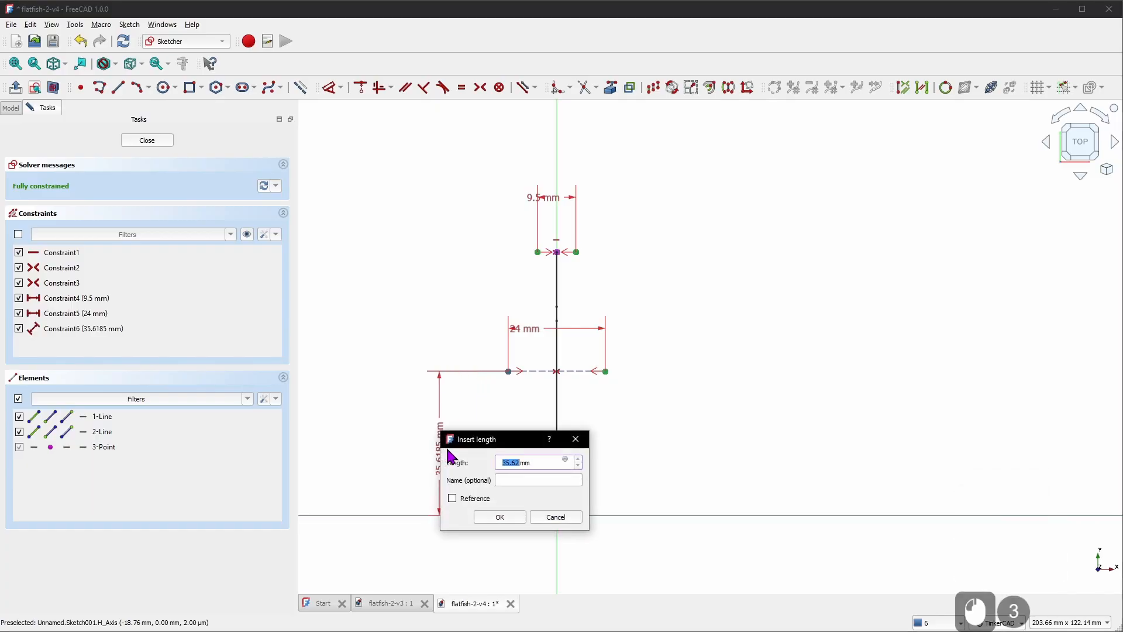
text(44)
key(Return)
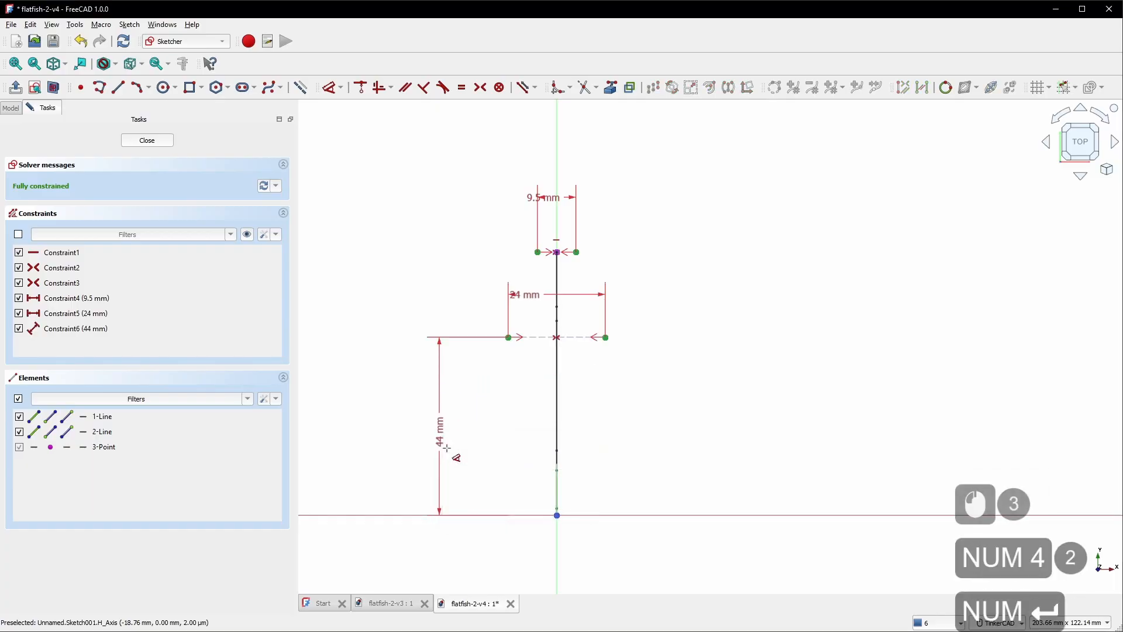
right_click(623, 362)
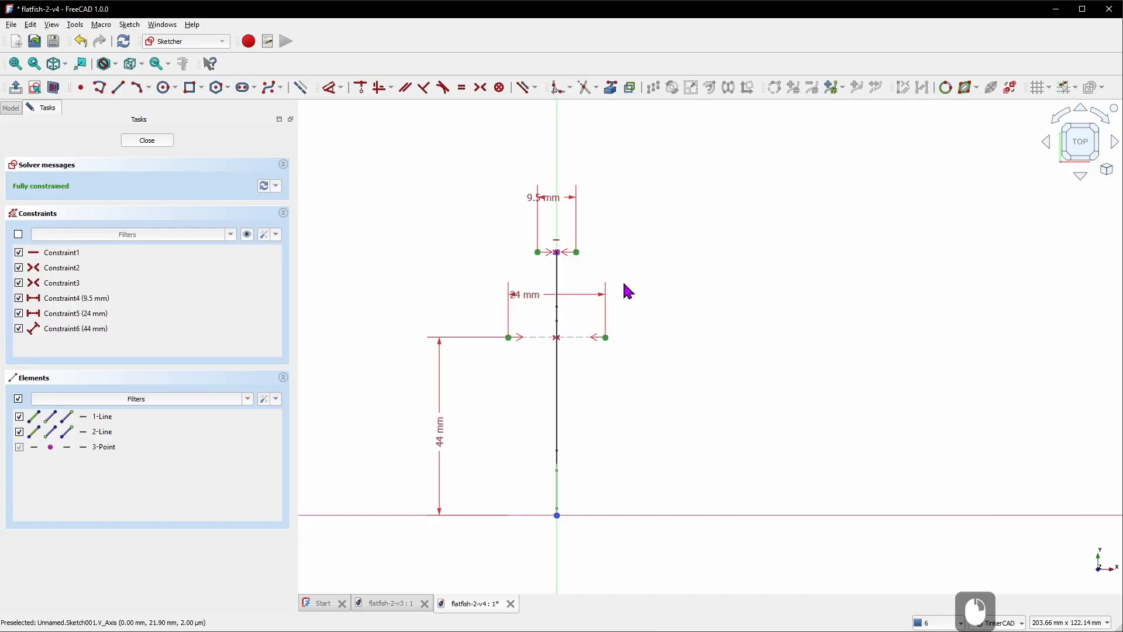
Hide all the sketch constraints and switch new geometry from construction mode back to normal mode
click(18, 235)
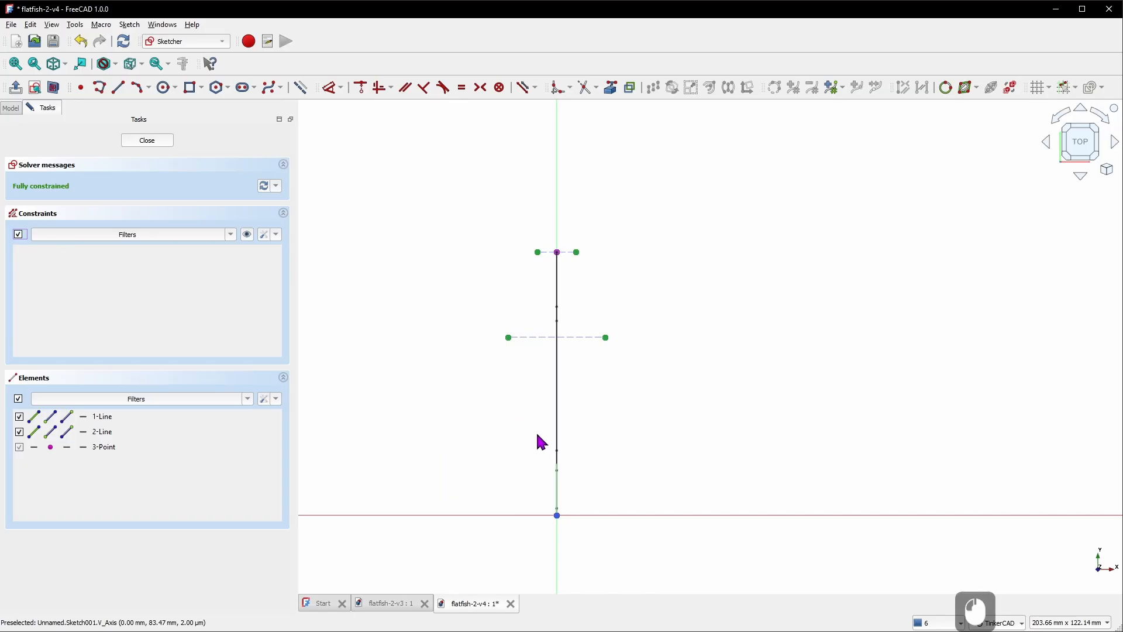
scroll(552, 528, up, 2)
scroll(551, 483, down, 1)
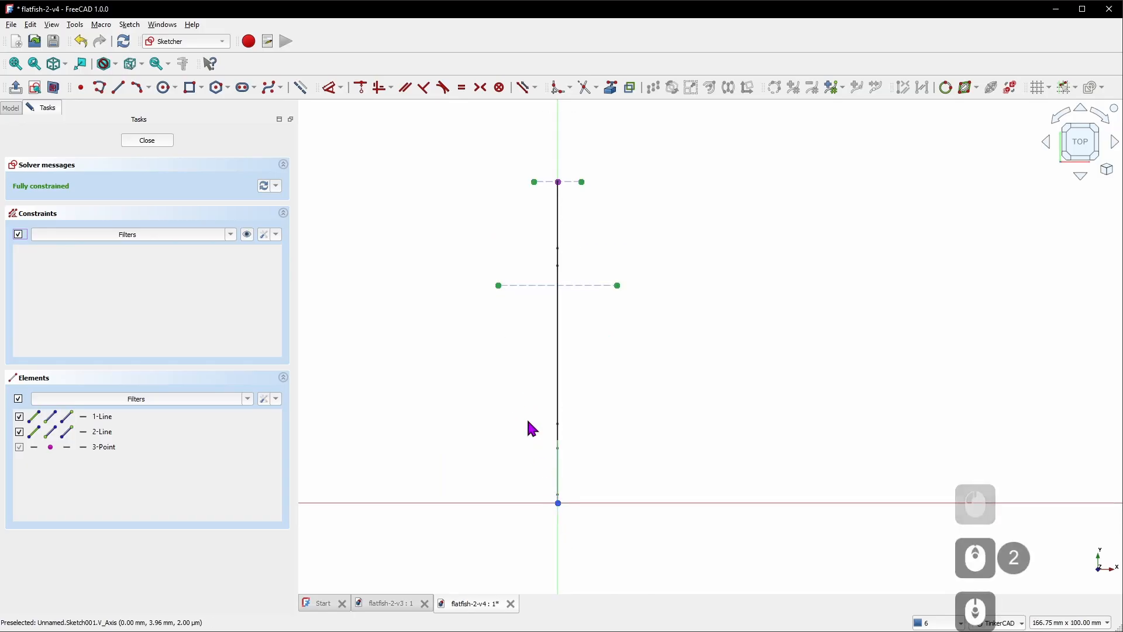
click(302, 89)
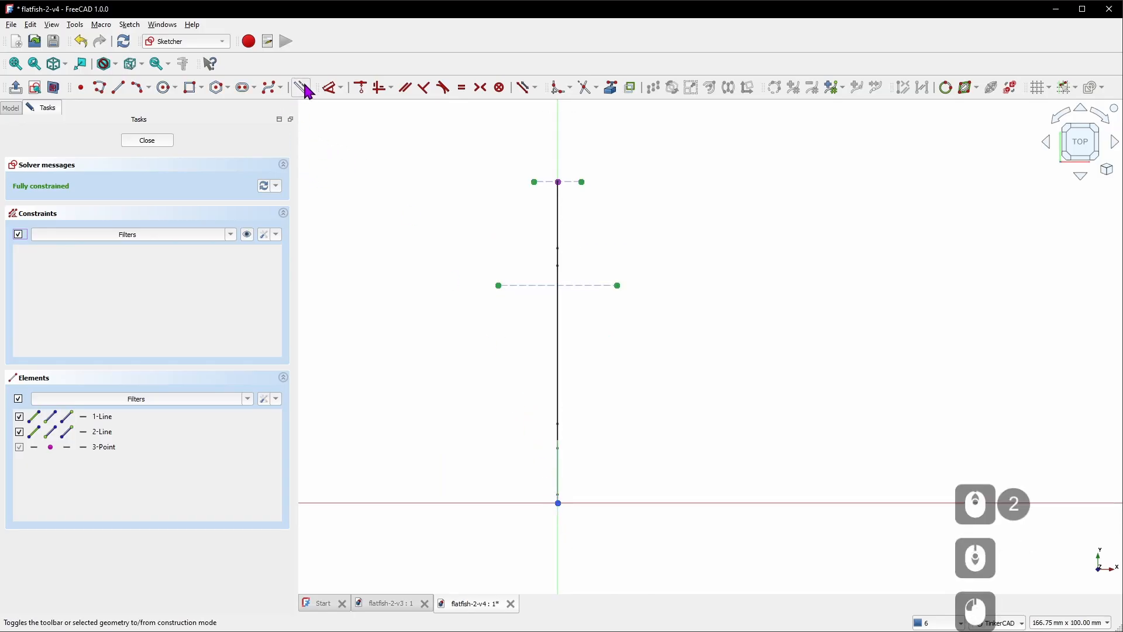
Draw a degree-3 control-point B-spline from the origin via the negative horizontal axis and the 24 mm line's left end to the 9.5 mm line's left end
click(272, 89)
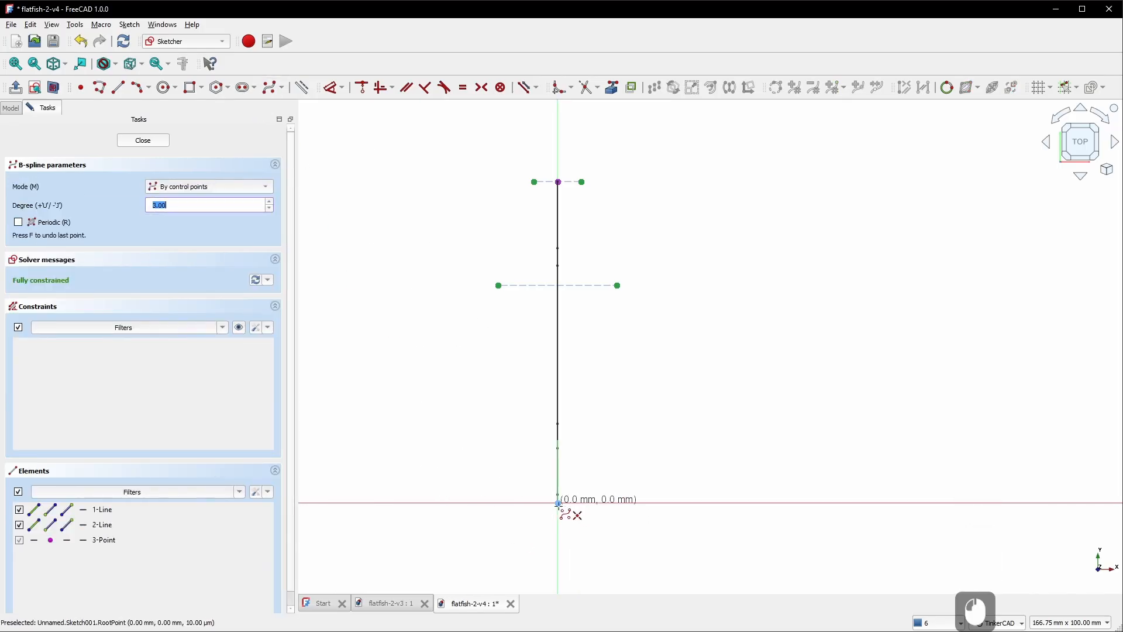
click(558, 502)
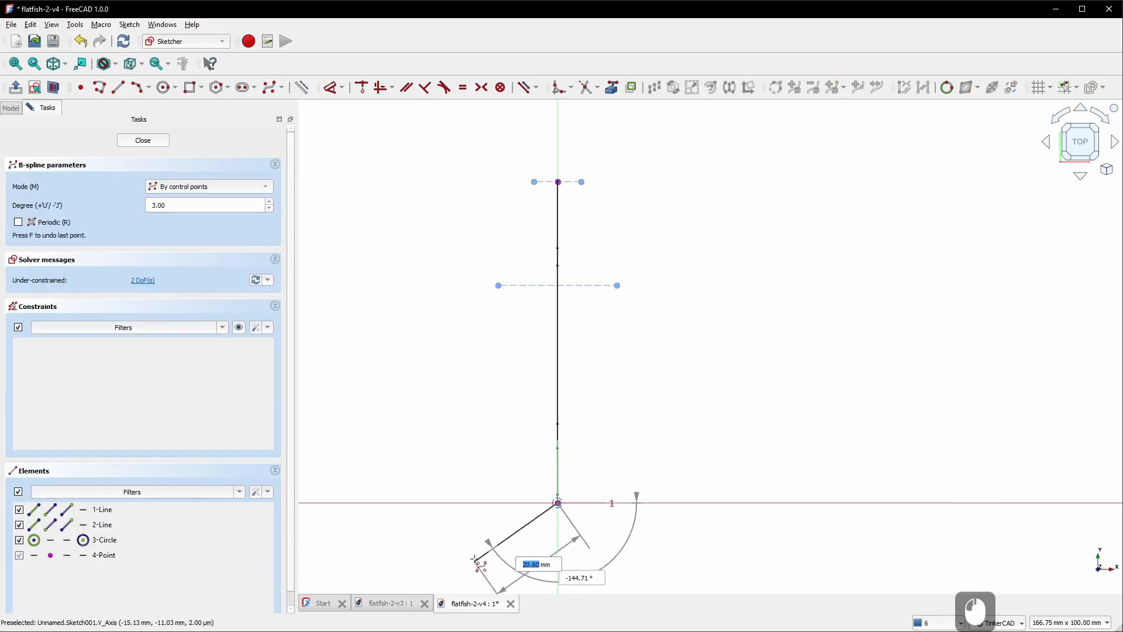
click(491, 503)
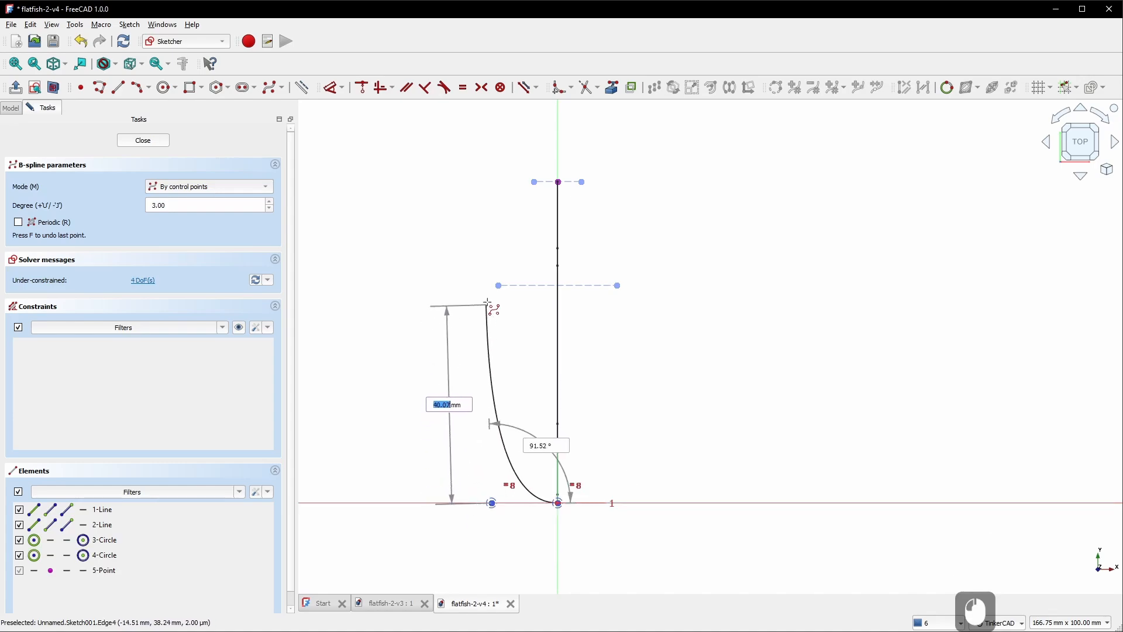
click(498, 286)
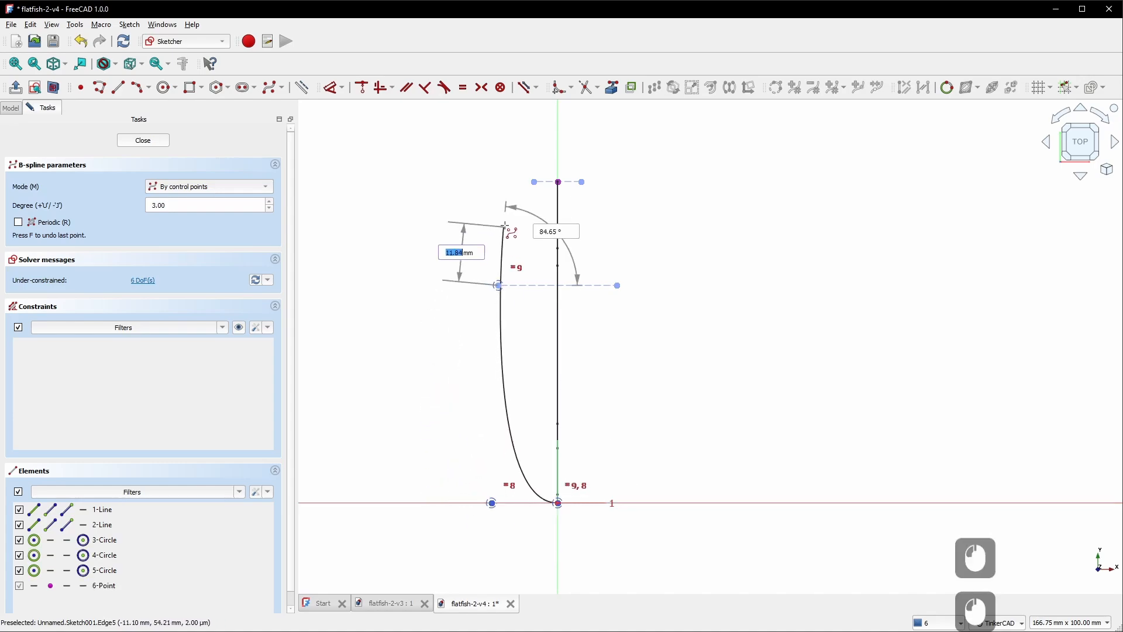
click(532, 182)
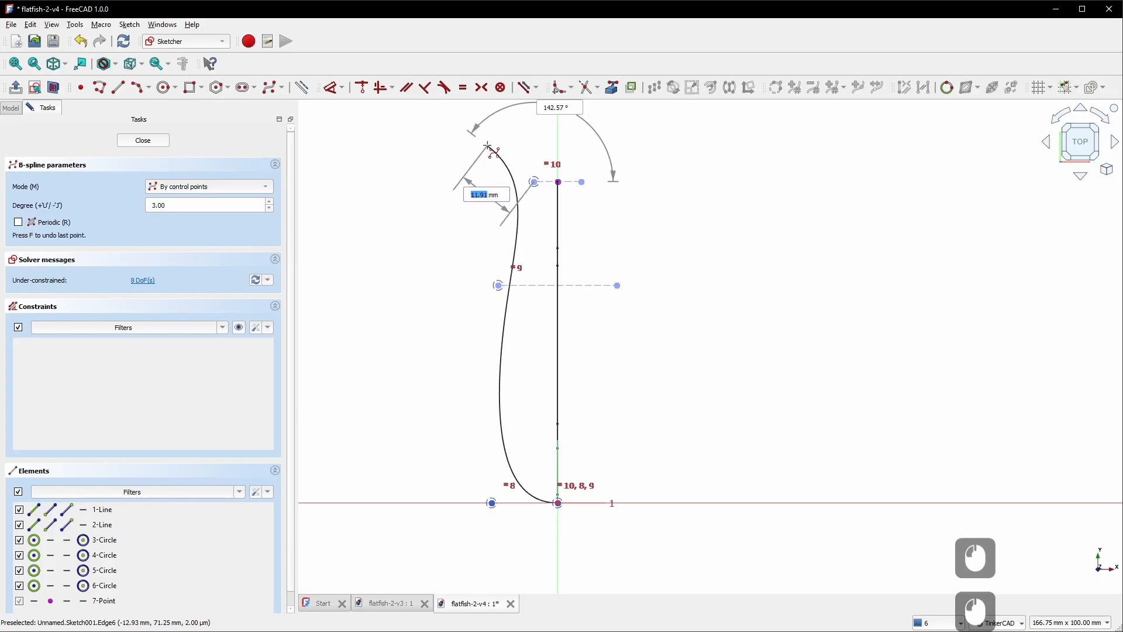
right_click(478, 190)
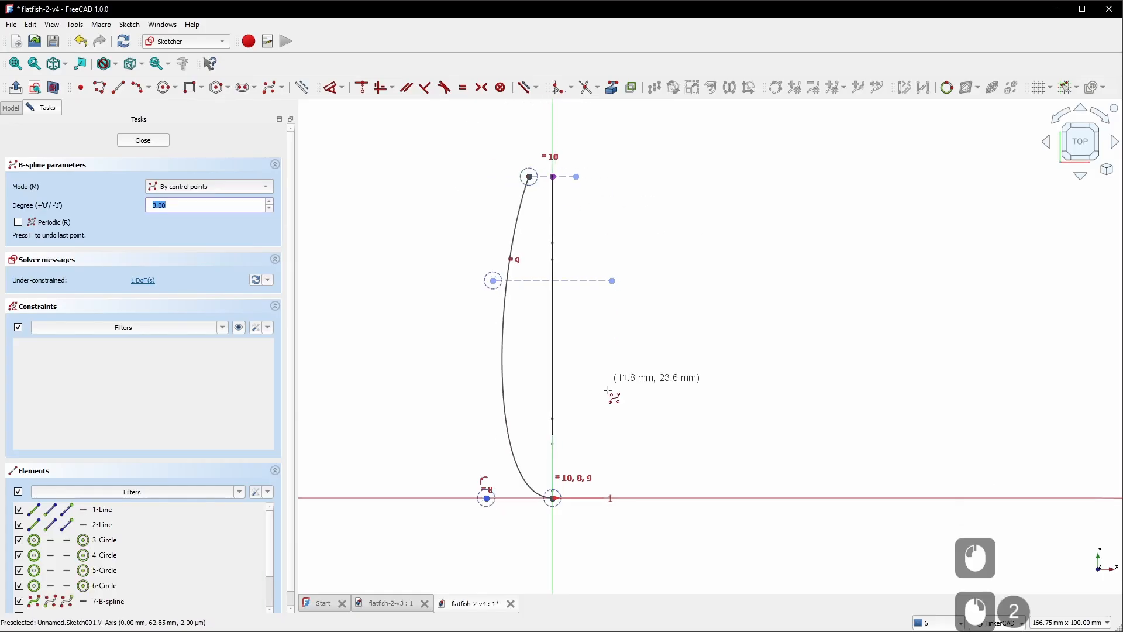
scroll(563, 601, up, 3)
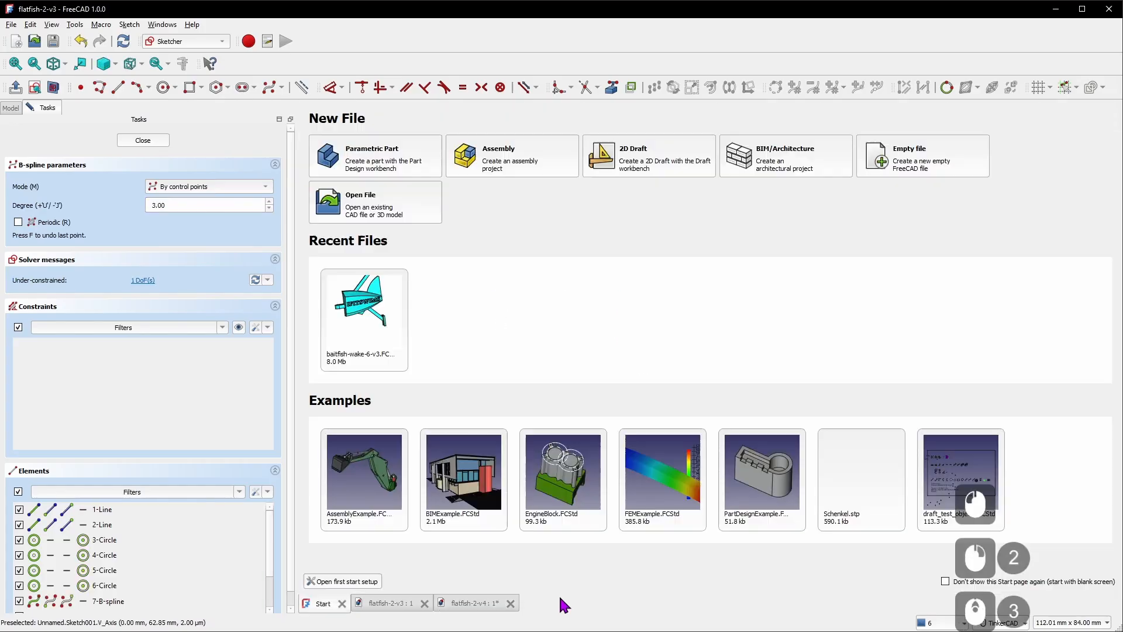
click(480, 603)
scroll(576, 471, down, 3)
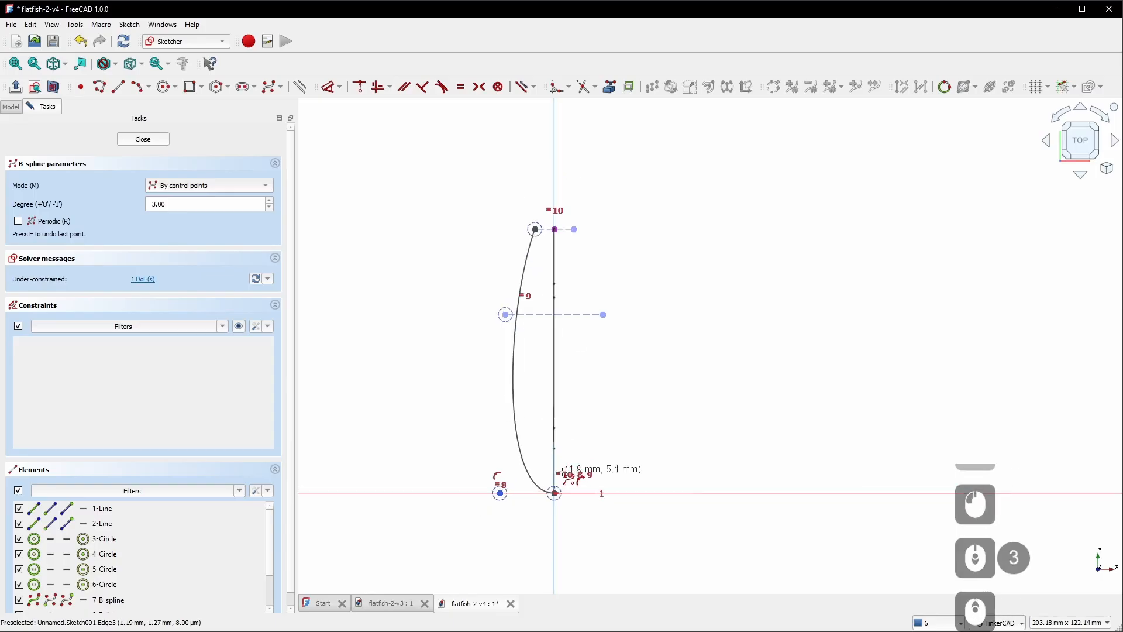
scroll(576, 471, up, 3)
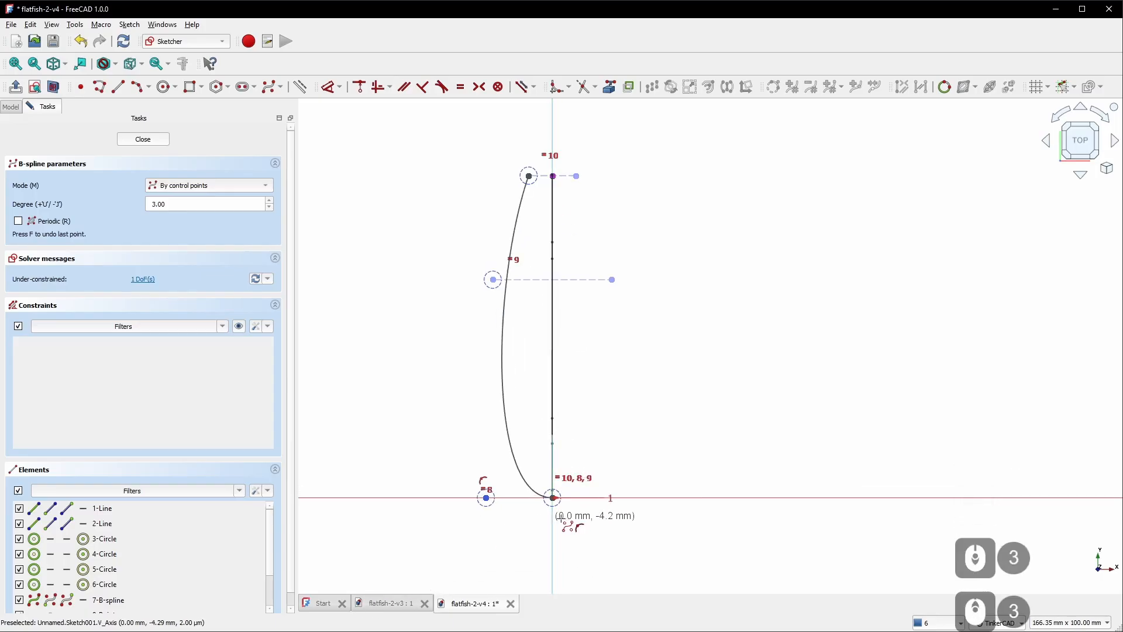
Draw a matching B-spline from the origin via the positive horizontal axis and the 24 mm line's right end to the 9.5 mm line's right end
scroll(562, 518, up, 3)
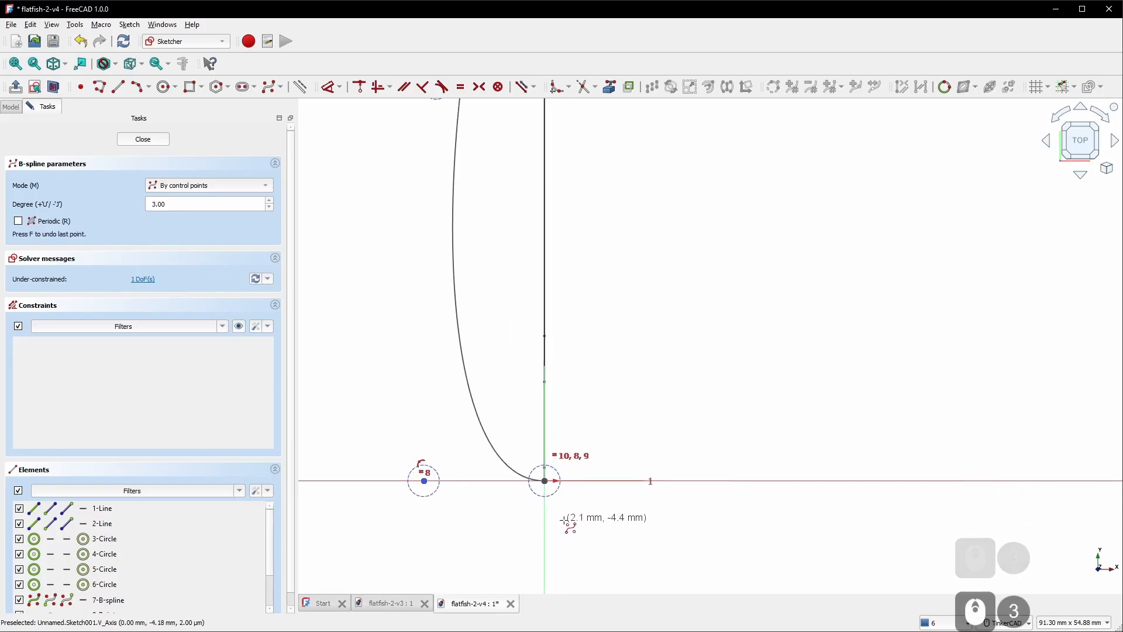
click(545, 480)
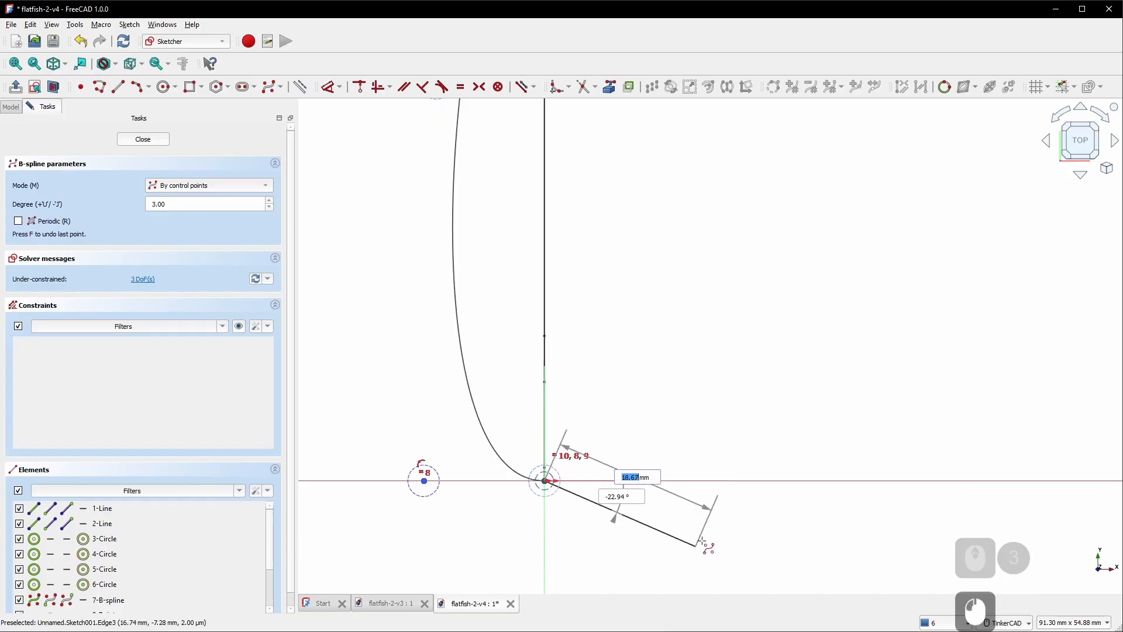
click(708, 481)
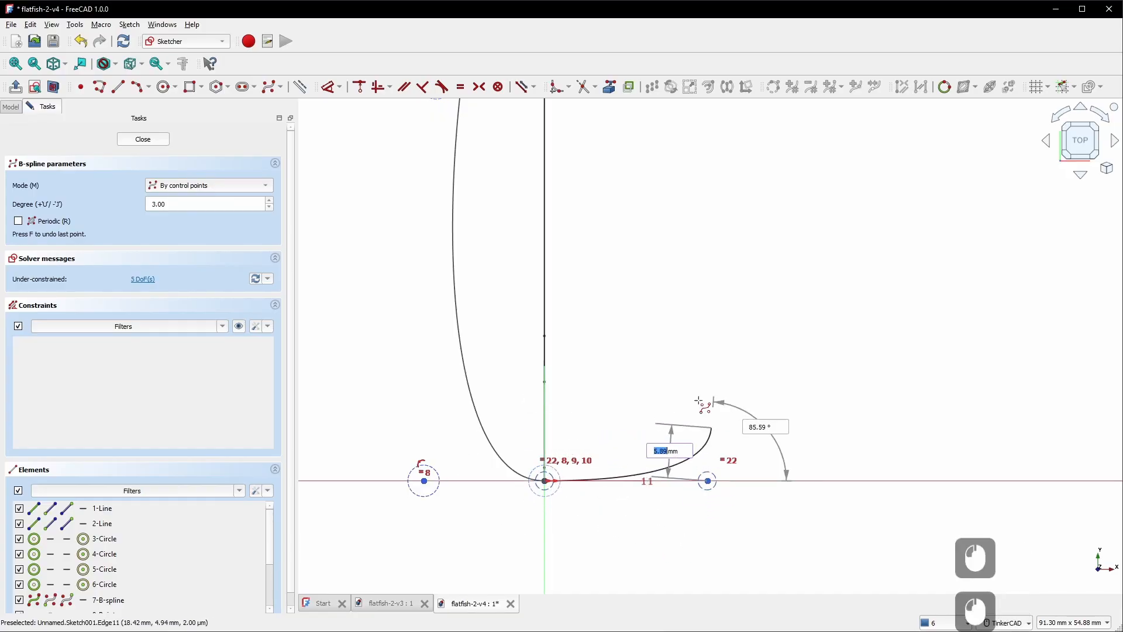
scroll(659, 380, down, 5)
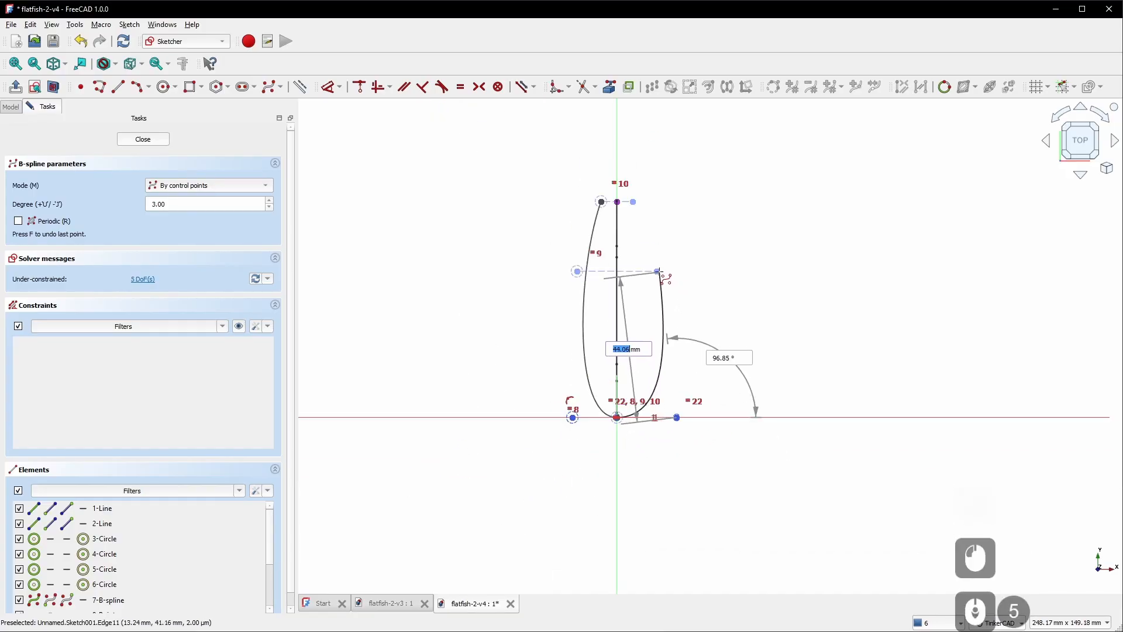
scroll(658, 272, up, 6)
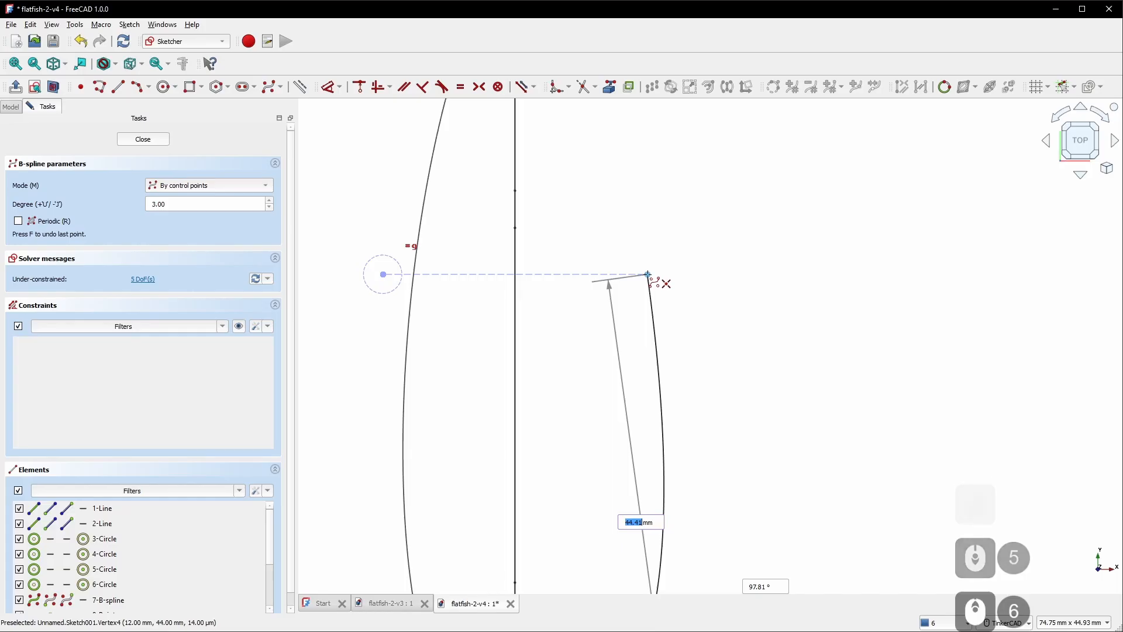
click(648, 274)
scroll(649, 245, down, 5)
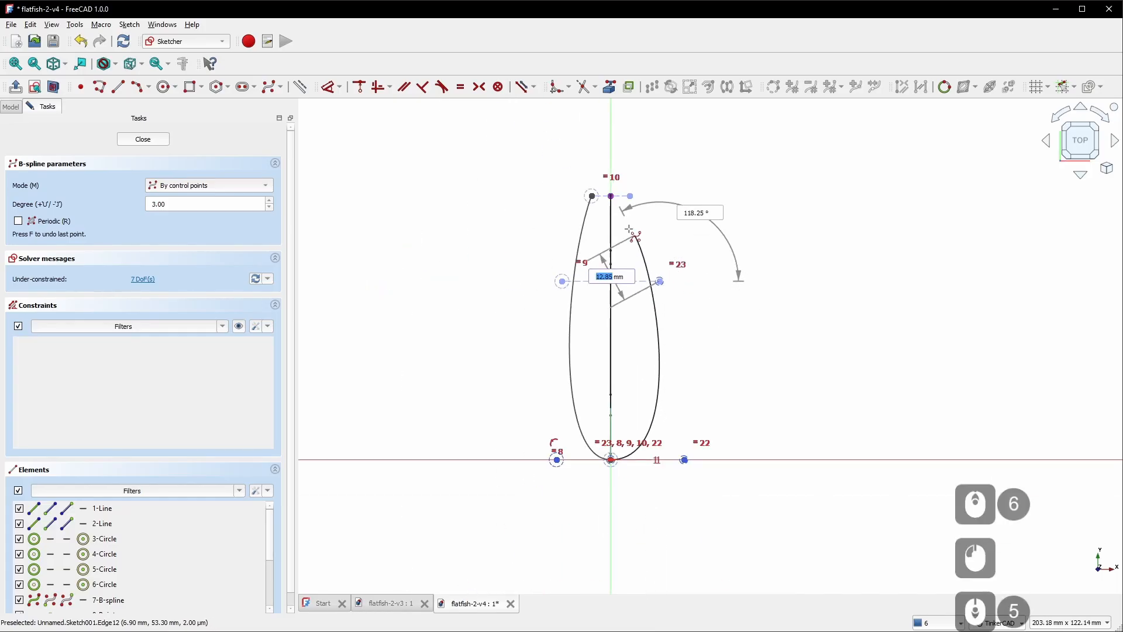
scroll(641, 184, up, 6)
click(666, 162)
right_click(719, 182)
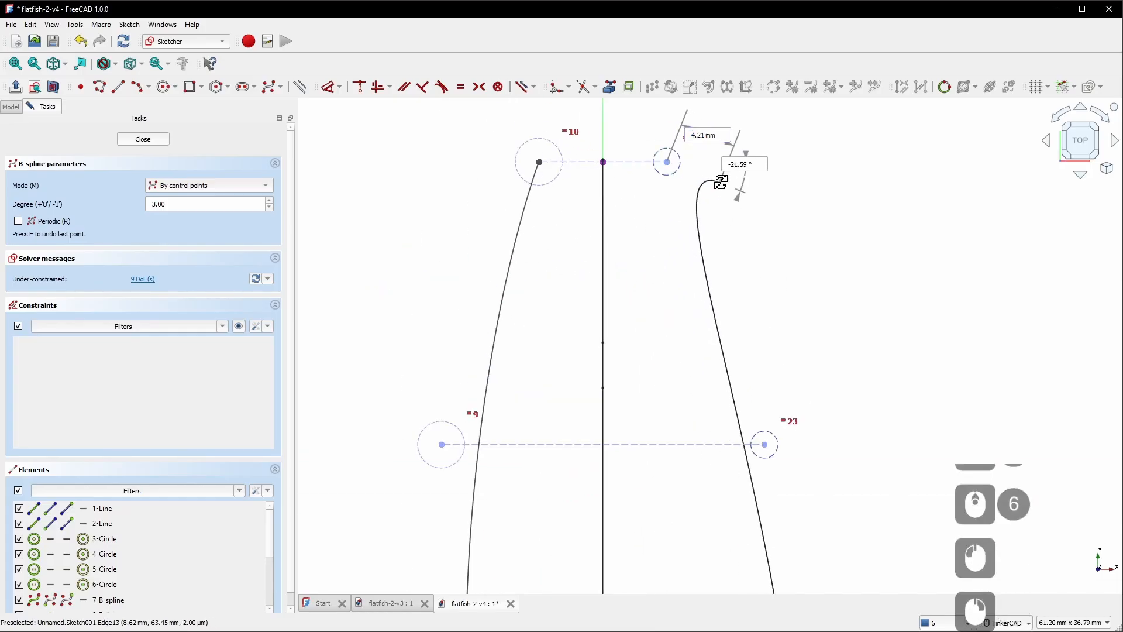
Complete the second B-spline at the 9.5 mm line's right end and leave the B-spline tool
scroll(738, 215, down, 4)
right_click(761, 231)
scroll(739, 355, down, 3)
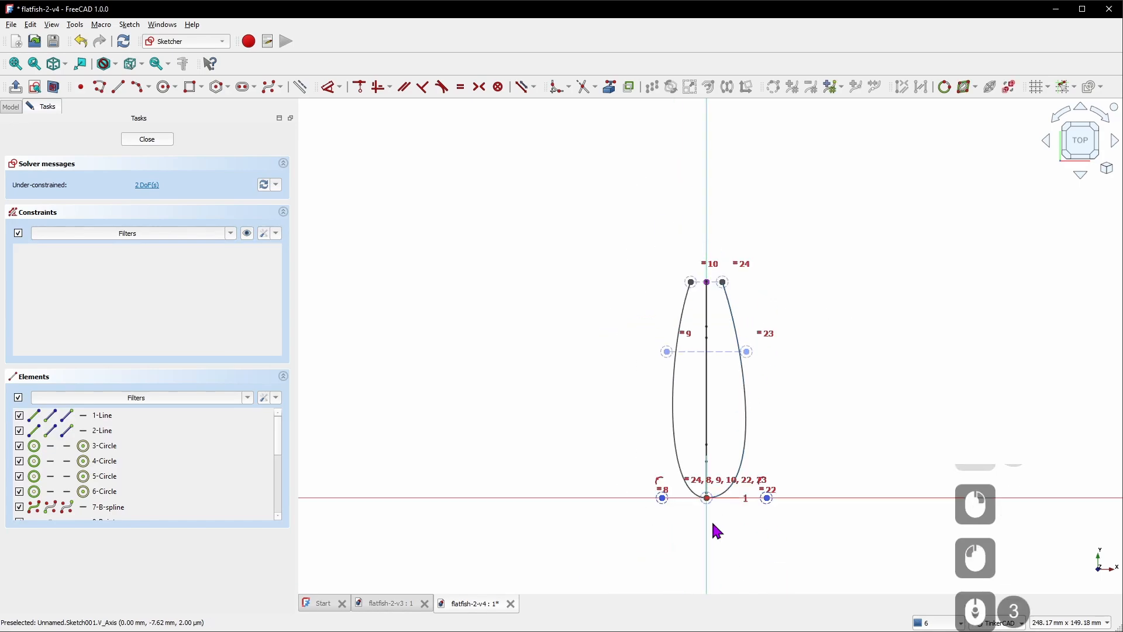
Try to make the two outer control points on the horizontal axis symmetric about the origin
scroll(711, 520, up, 2)
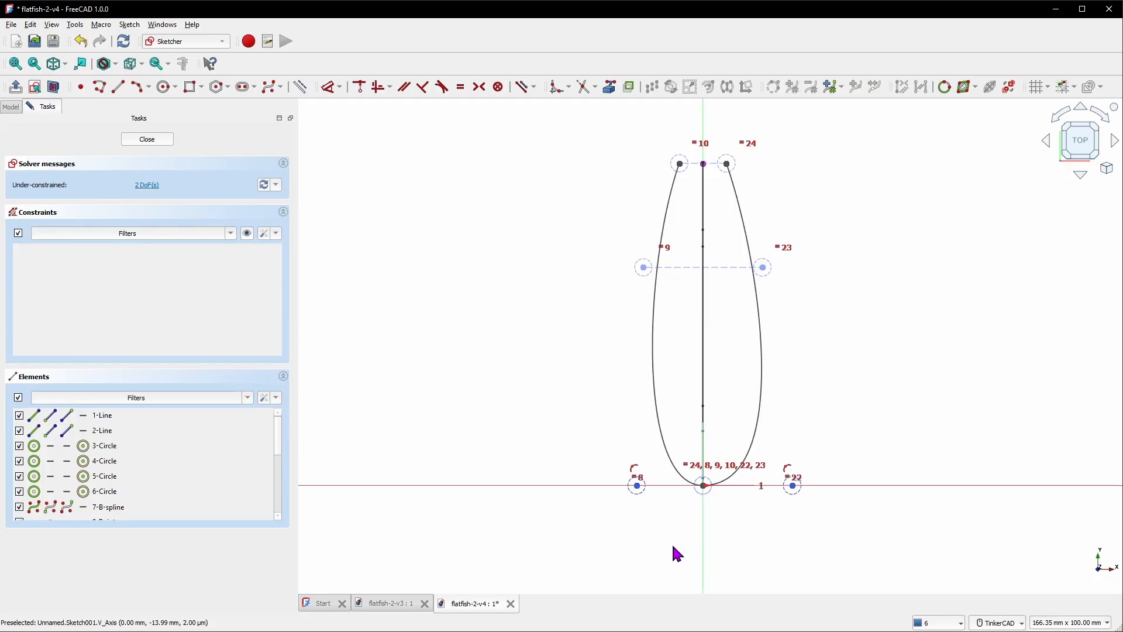
scroll(640, 496, up, 6)
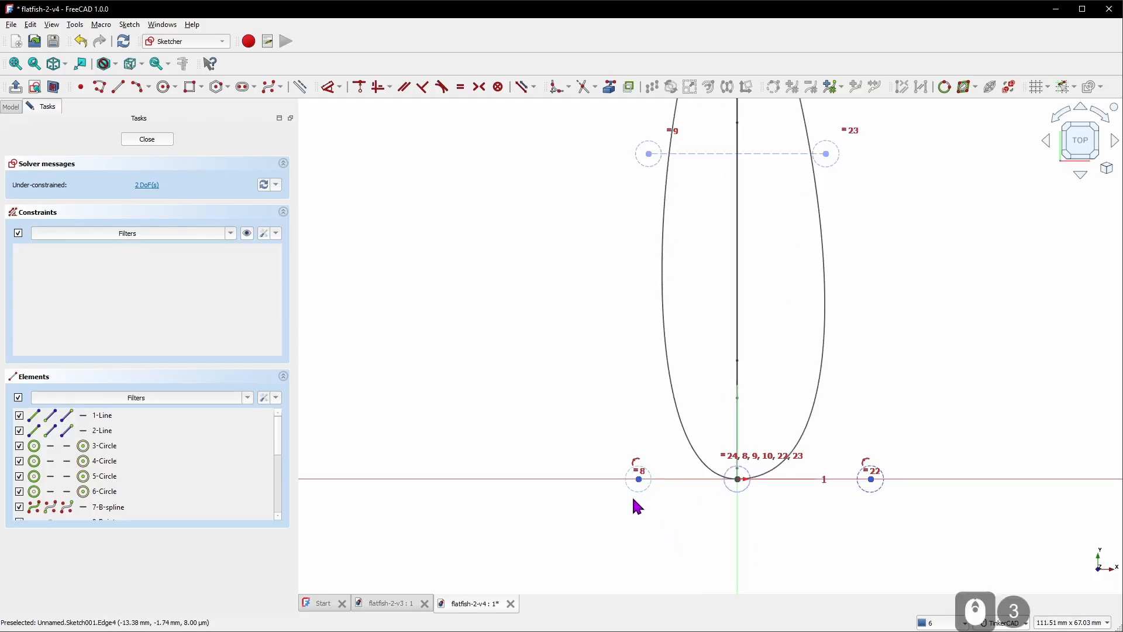
click(645, 455)
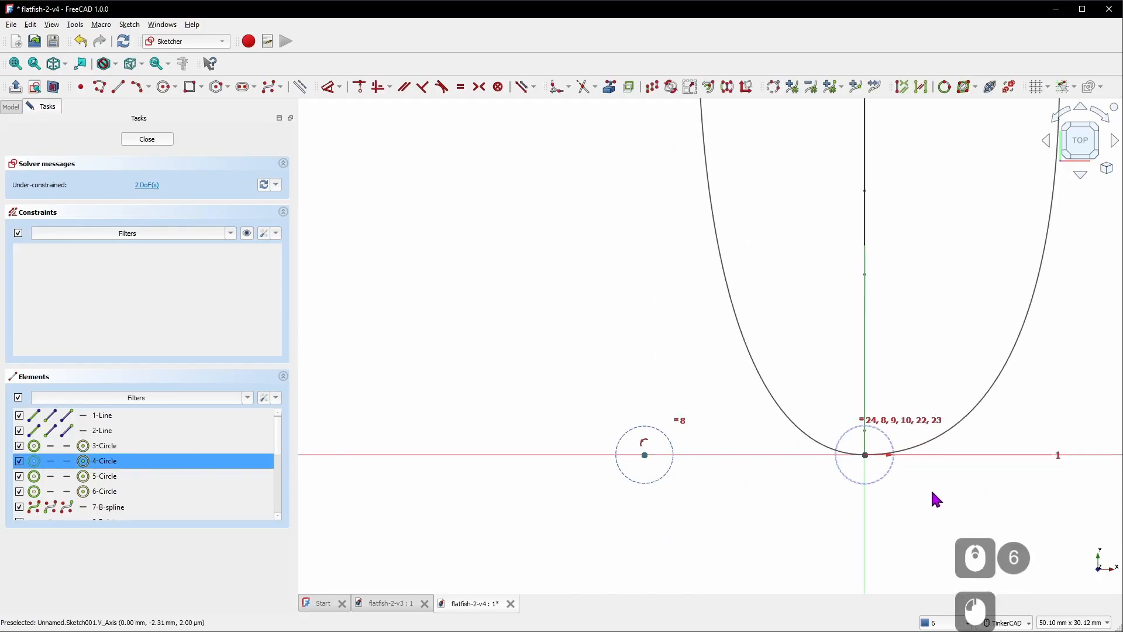
scroll(931, 491, down, 4)
click(882, 503)
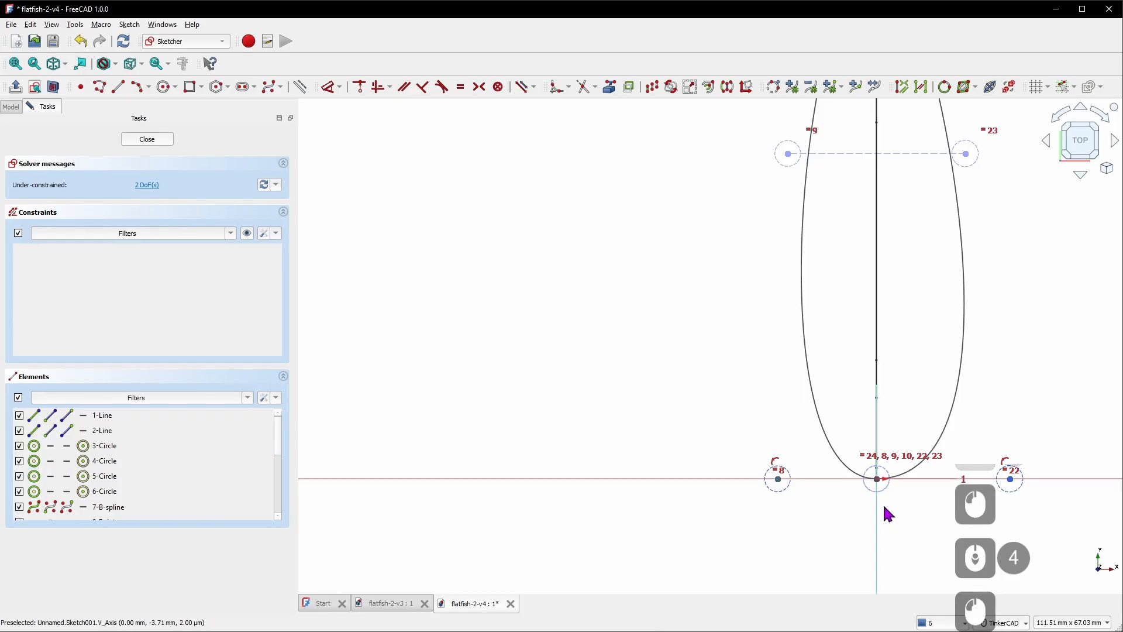
scroll(882, 501, up, 4)
click(863, 440)
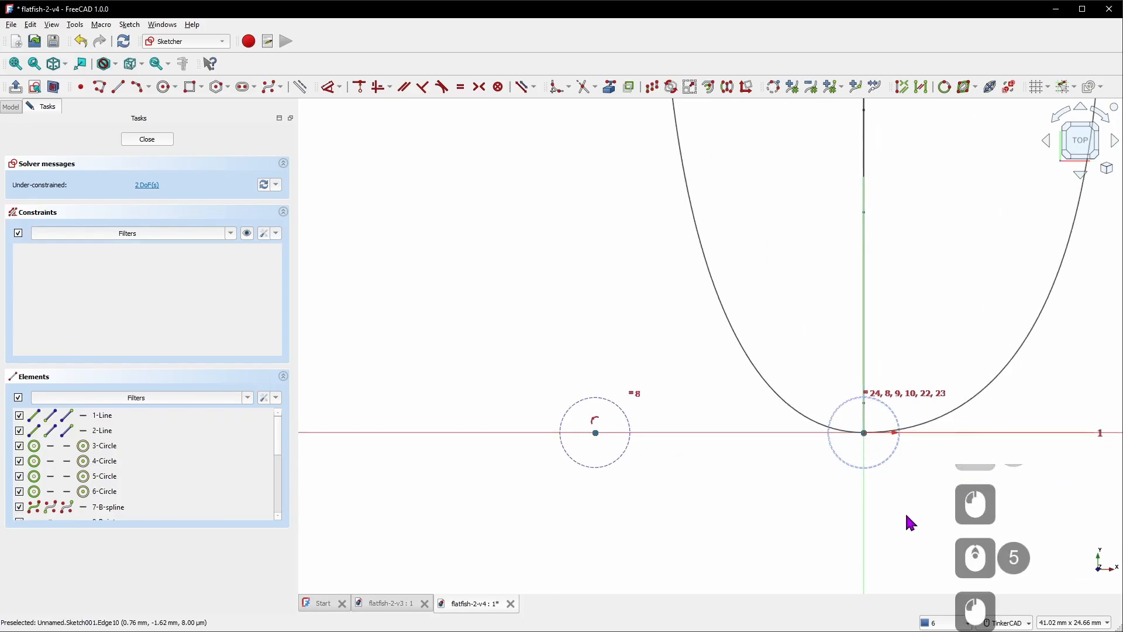
key(s)
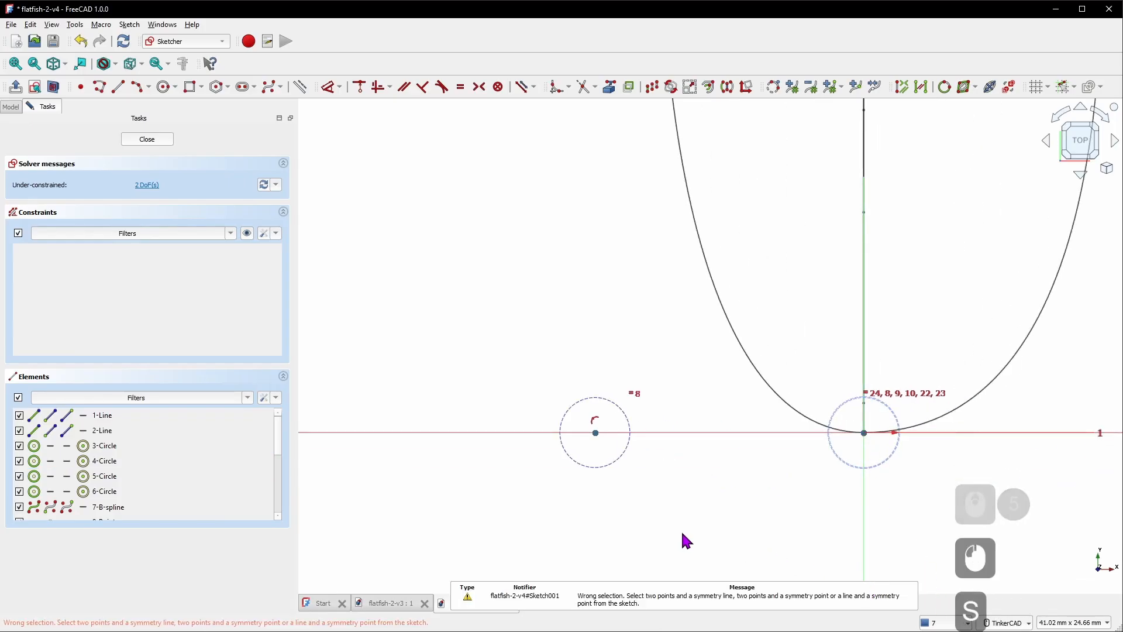
scroll(685, 532, down, 7)
Constrain the two outer control points on the horizontal axis to be symmetric about the origin
scroll(689, 540, up, 5)
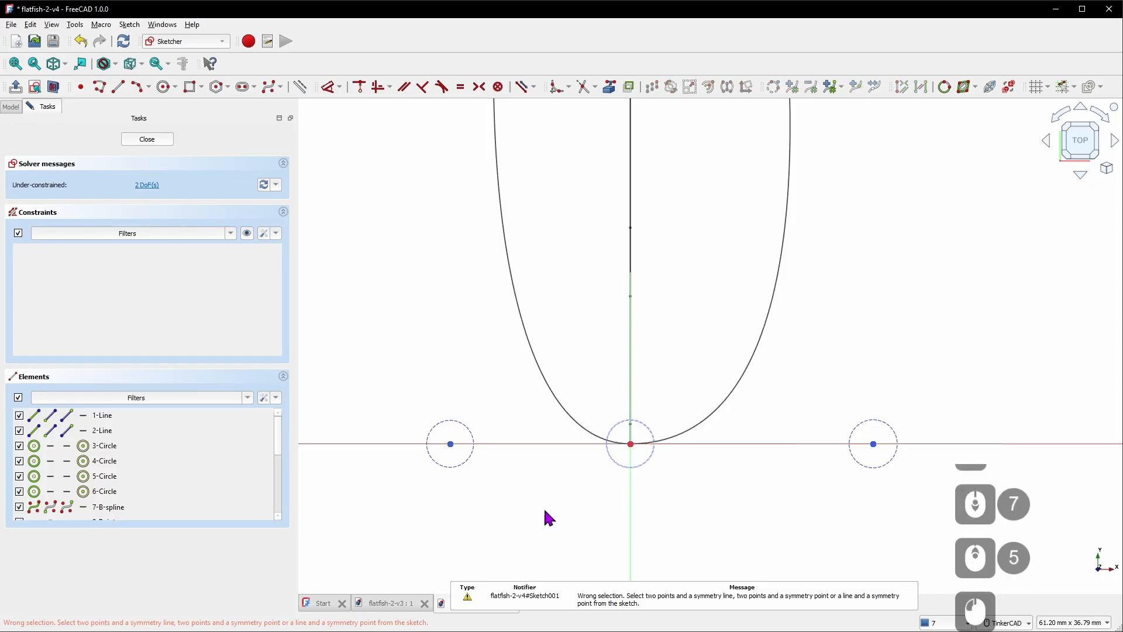
click(451, 445)
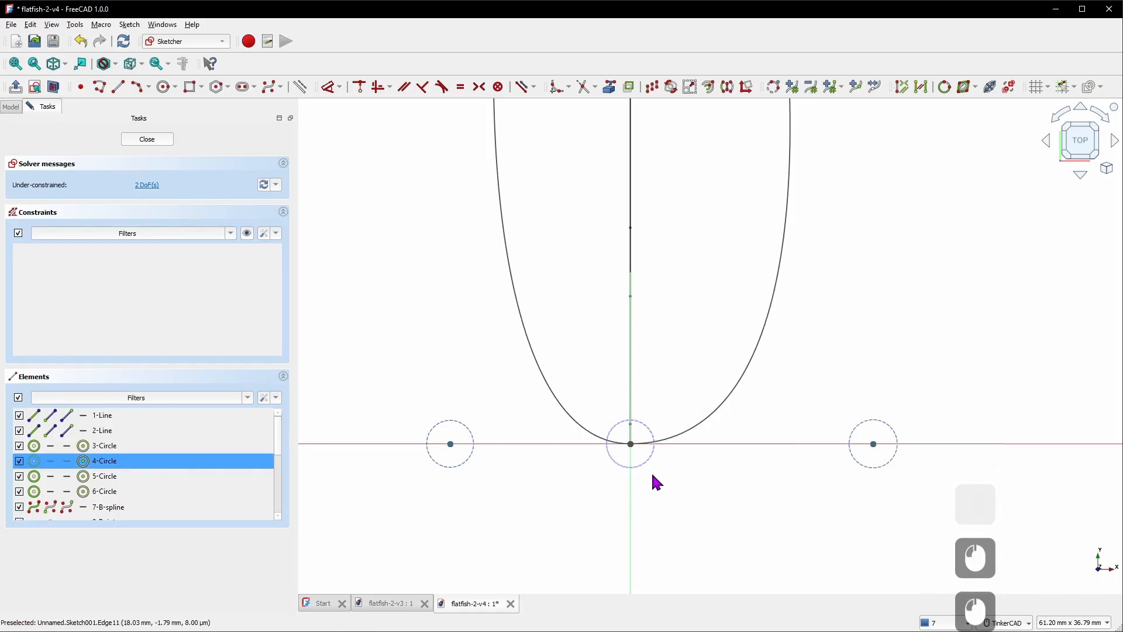
scroll(643, 462, up, 5)
click(610, 412)
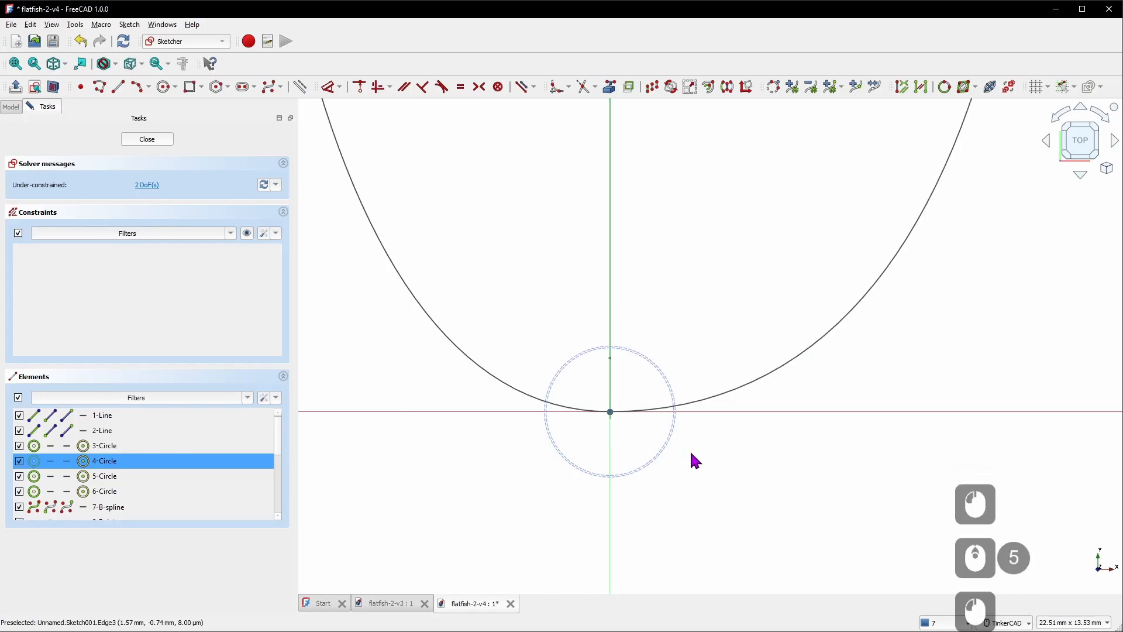
key(s)
scroll(793, 527, down, 6)
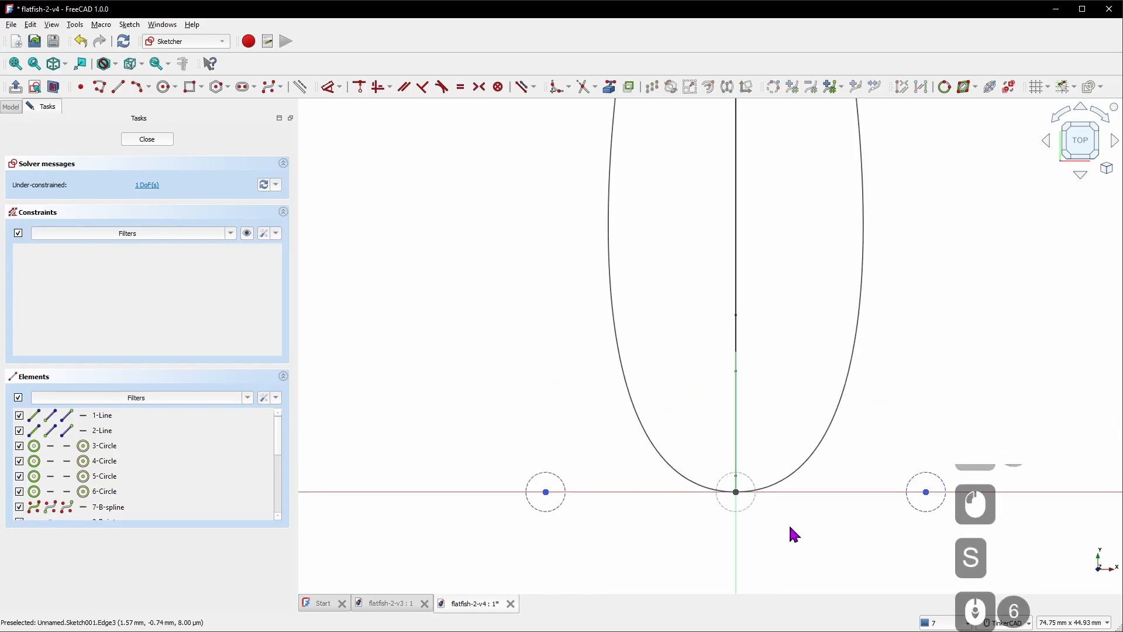
Dimension the horizontal distance between the two outer control points on the horizontal axis as 29 mm
scroll(760, 550, down, 3)
scroll(719, 564, up, 2)
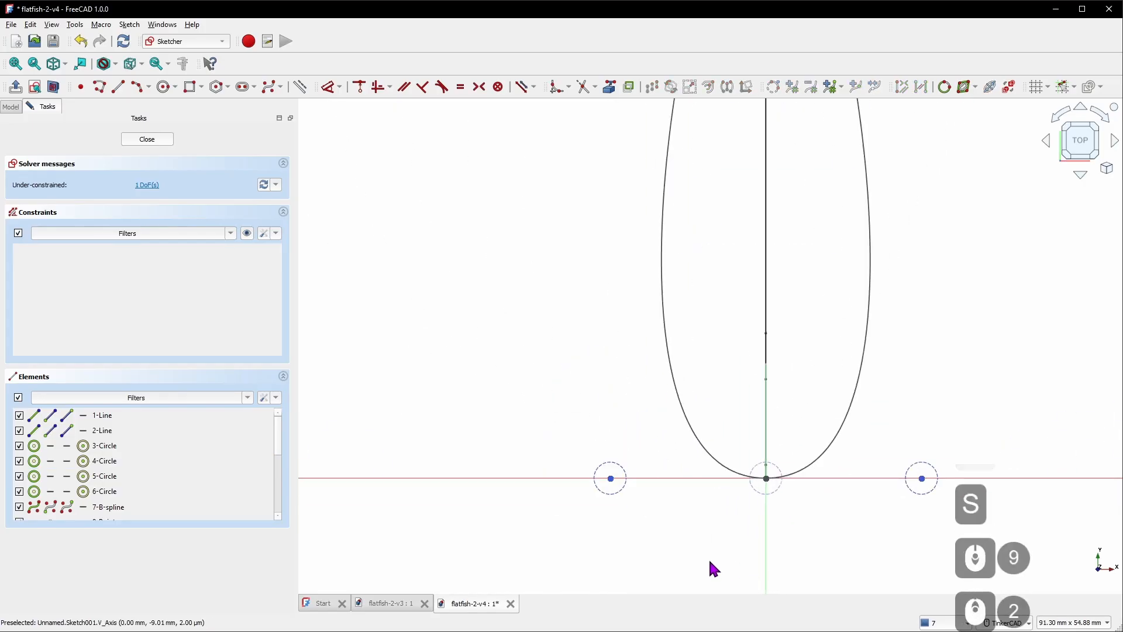
key(d)
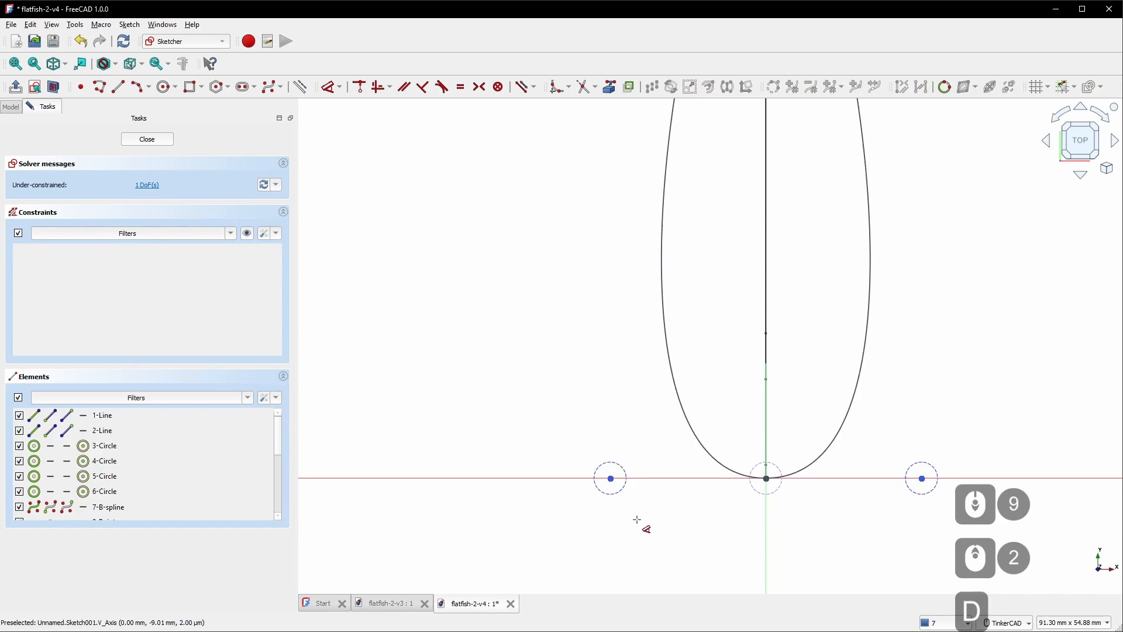
click(610, 479)
click(921, 480)
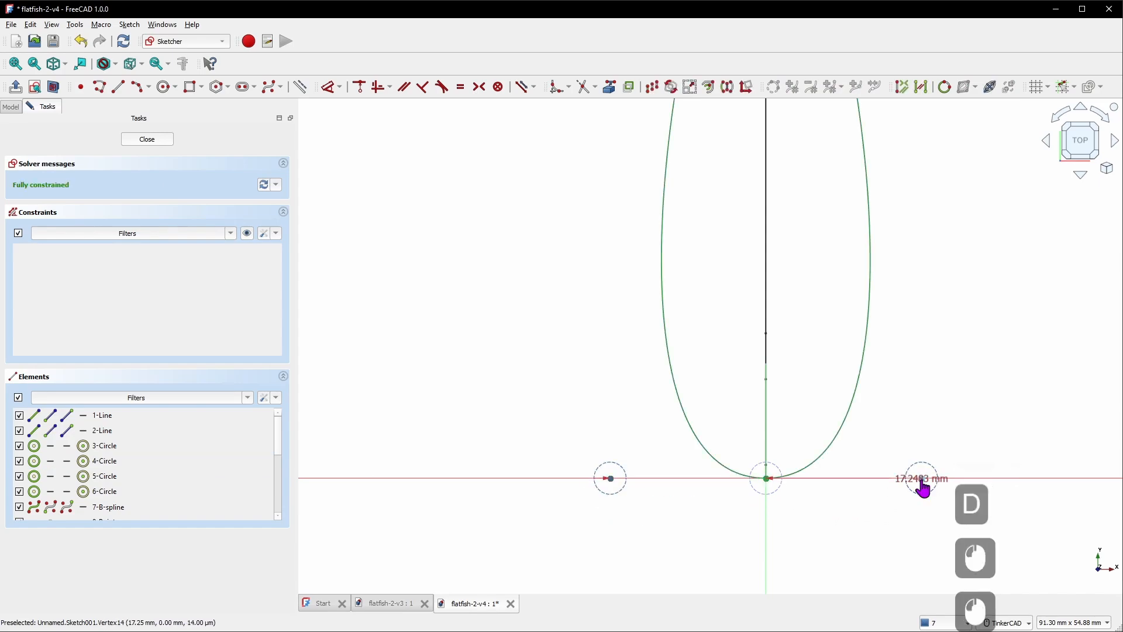
click(851, 564)
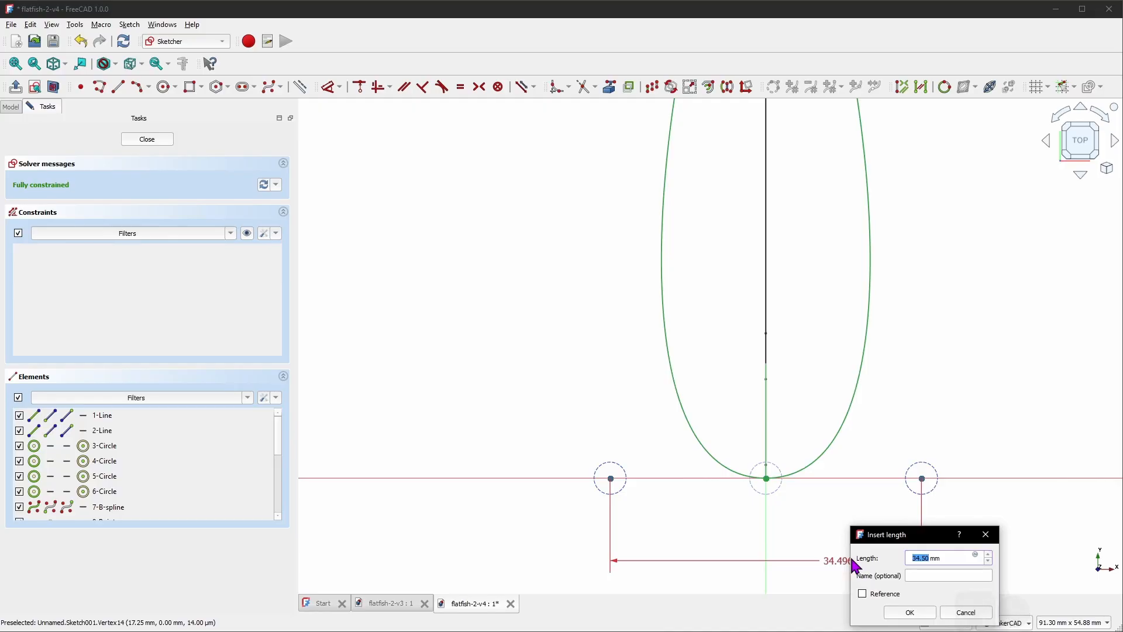
text(29)
key(Return)
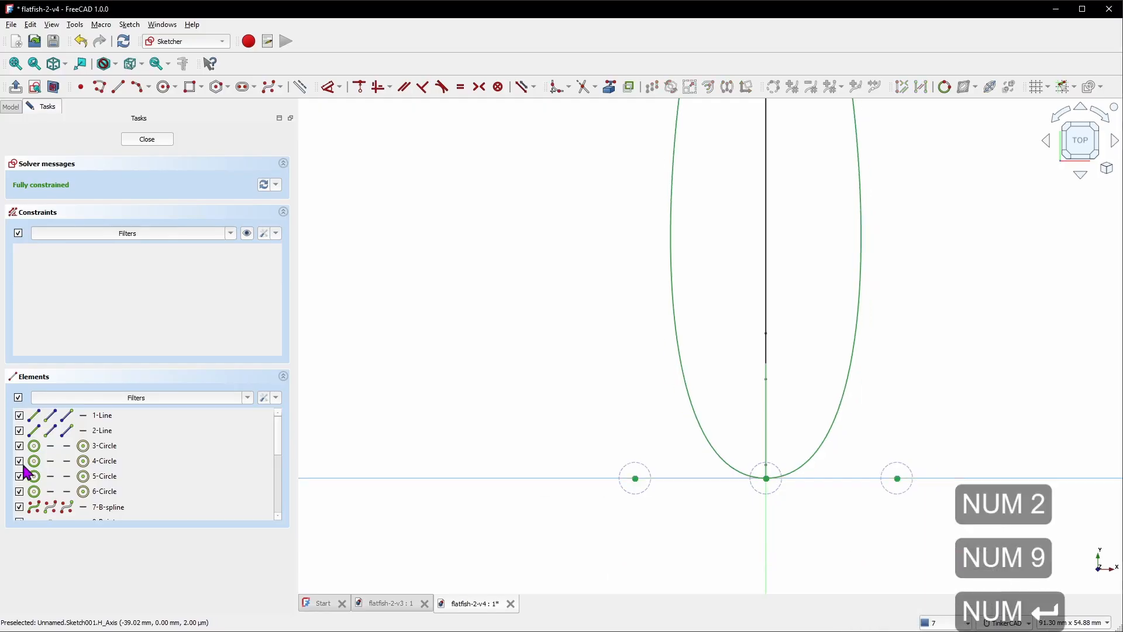
Close the outline sketch and rename it Top Profile
scroll(526, 433, down, 6)
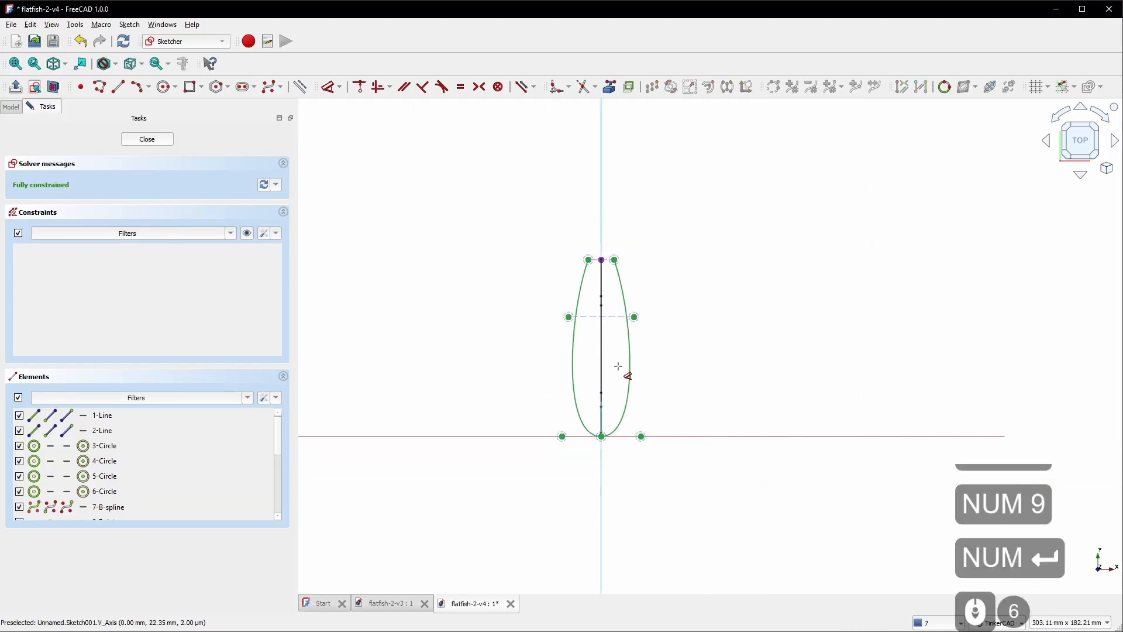
click(147, 140)
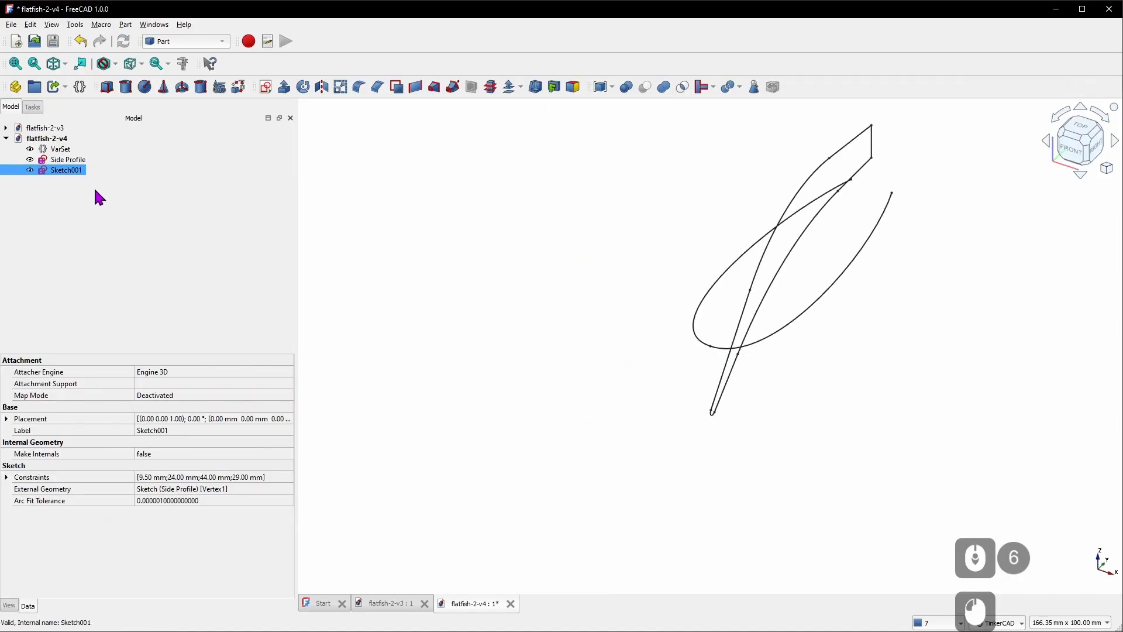
right_click(66, 174)
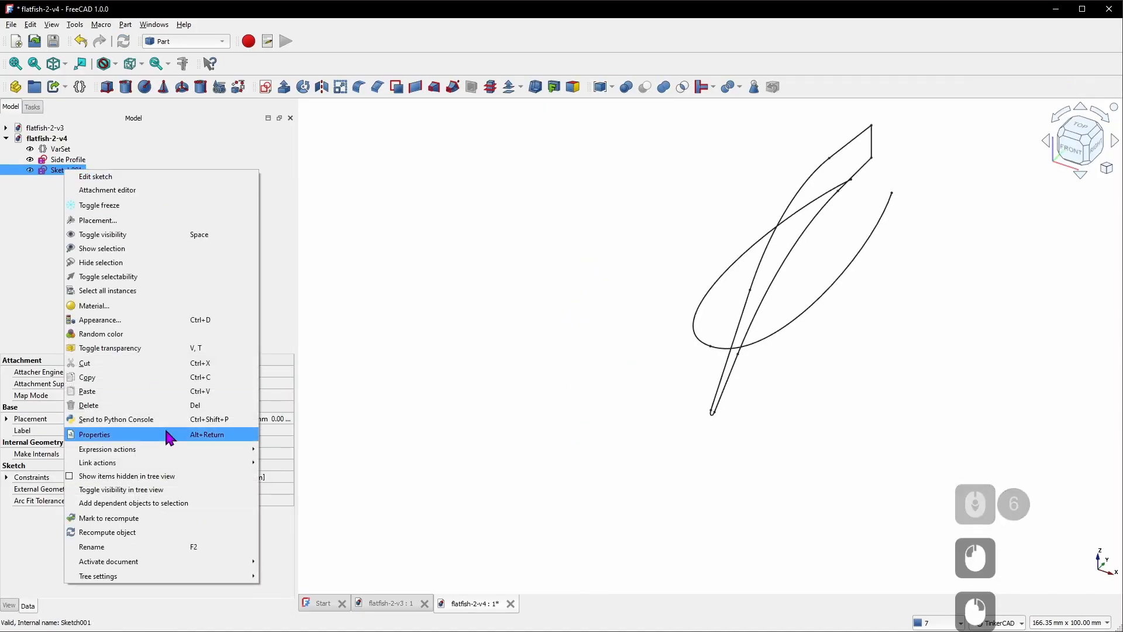
click(169, 547)
text(Top Profile)
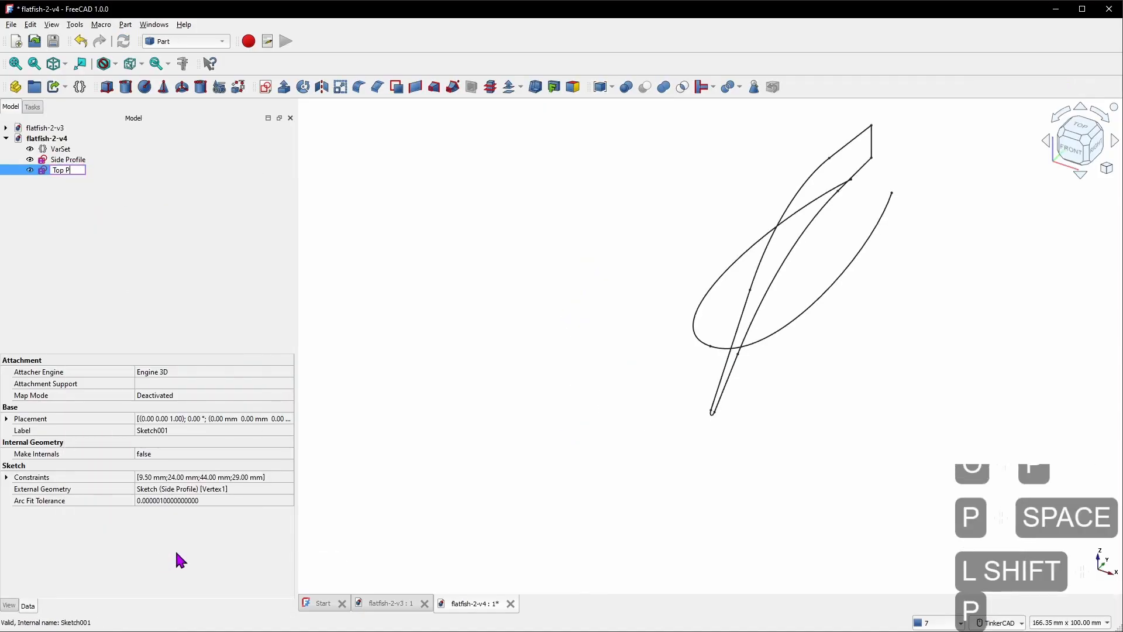
key(Return)
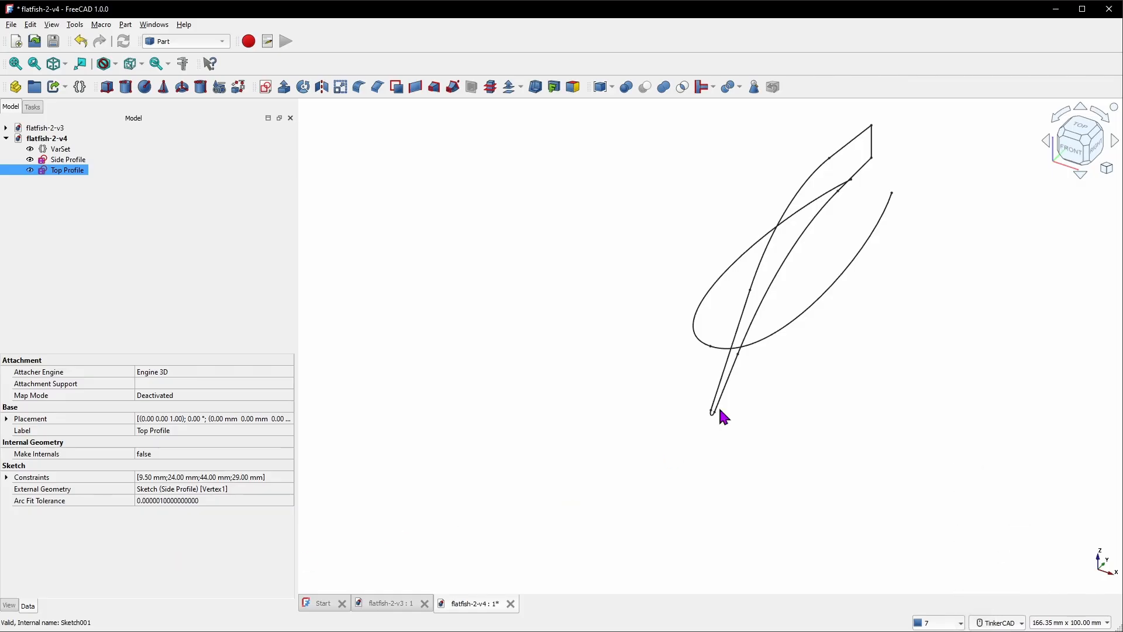
Create a new sketch on the XZ-Plane with no object selected and zero offset
mouse_move(673, 410)
right_down()
mouse_move(790, 368)
mouse_move(754, 340)
mouse_move(765, 349)
right_up()
click(421, 257)
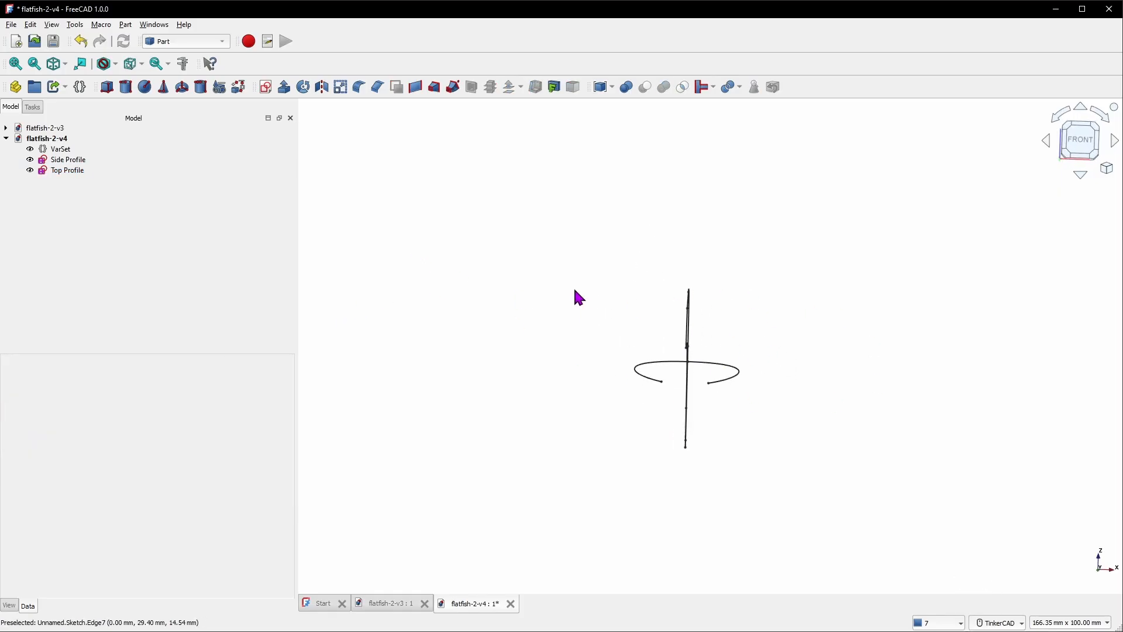
click(266, 88)
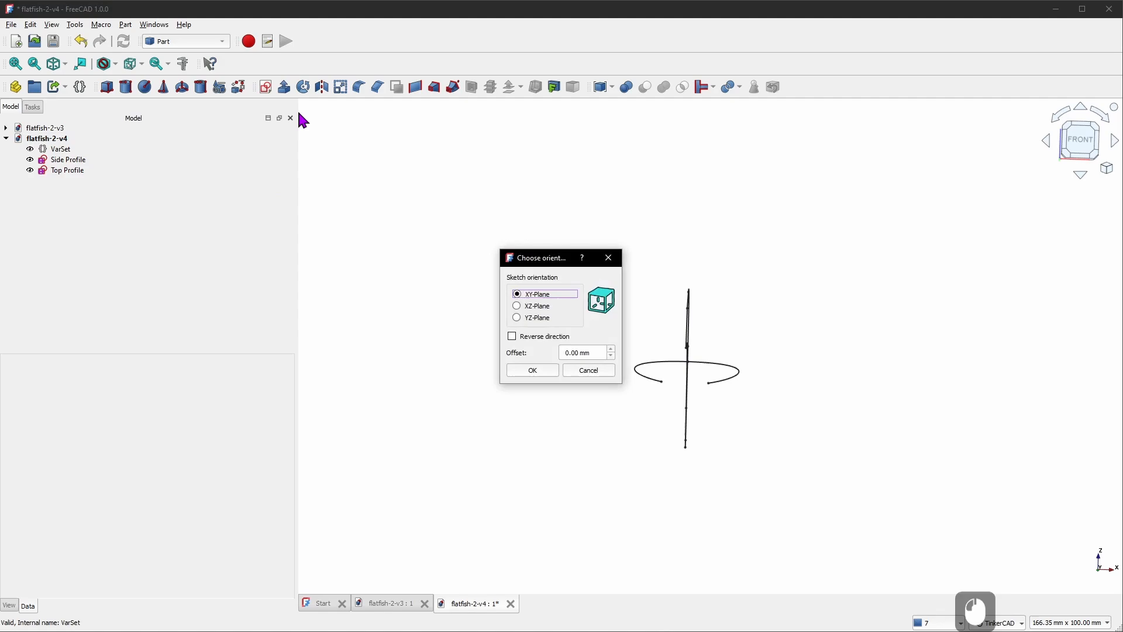
double_click(549, 309)
click(539, 373)
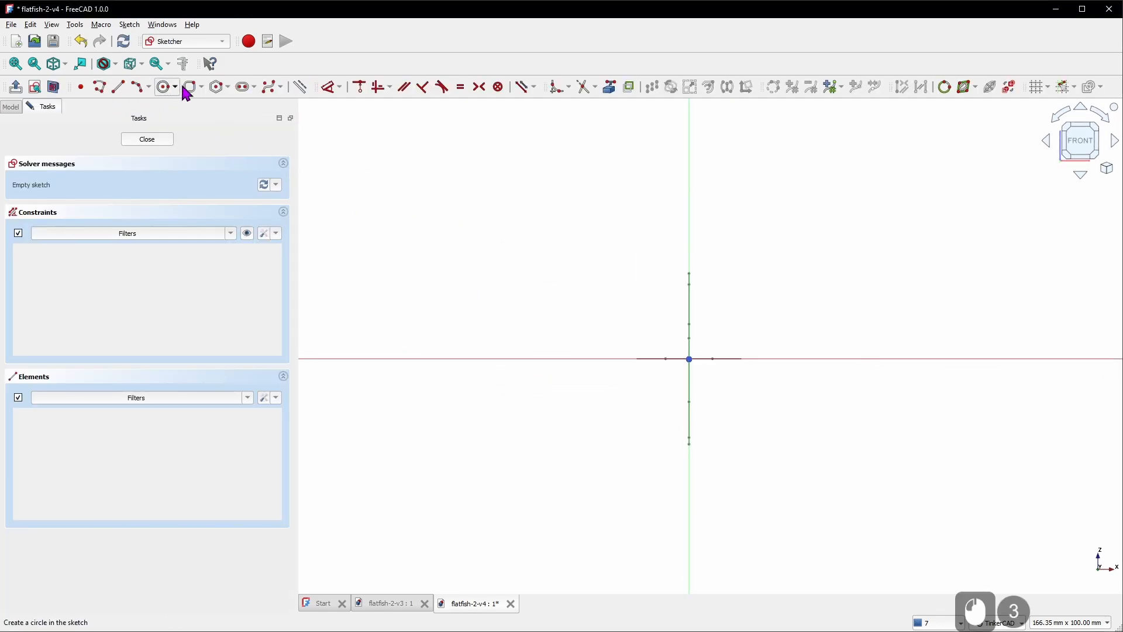
Draw a rounded rectangle about 39 × 40 mm around the origin with a 4 mm corner radius
click(201, 92)
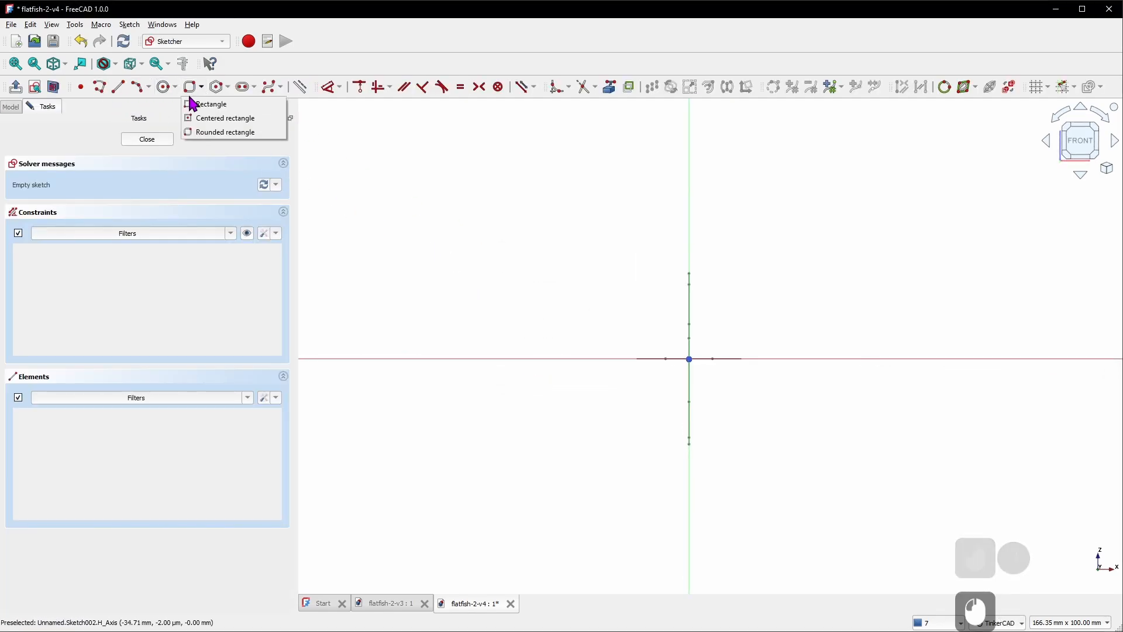
click(223, 133)
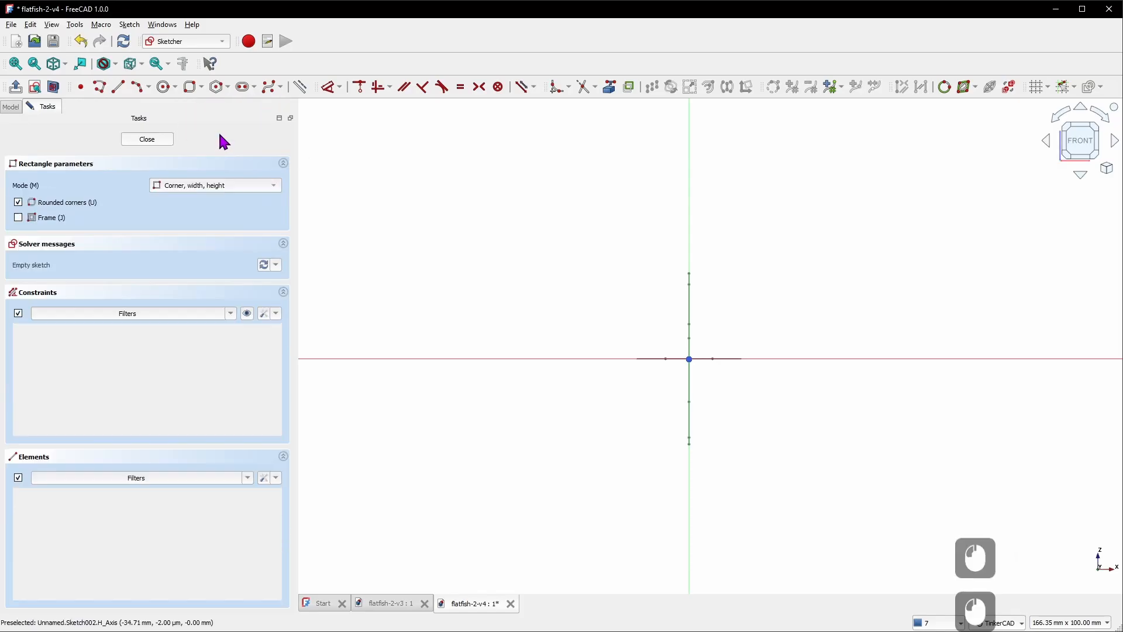
click(592, 263)
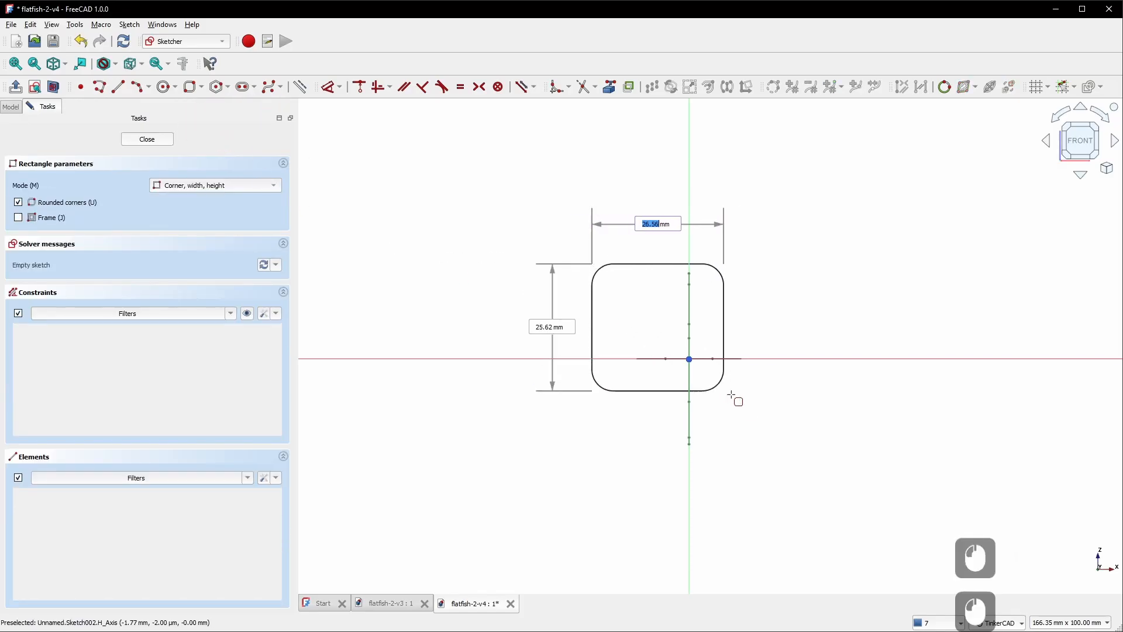
click(788, 465)
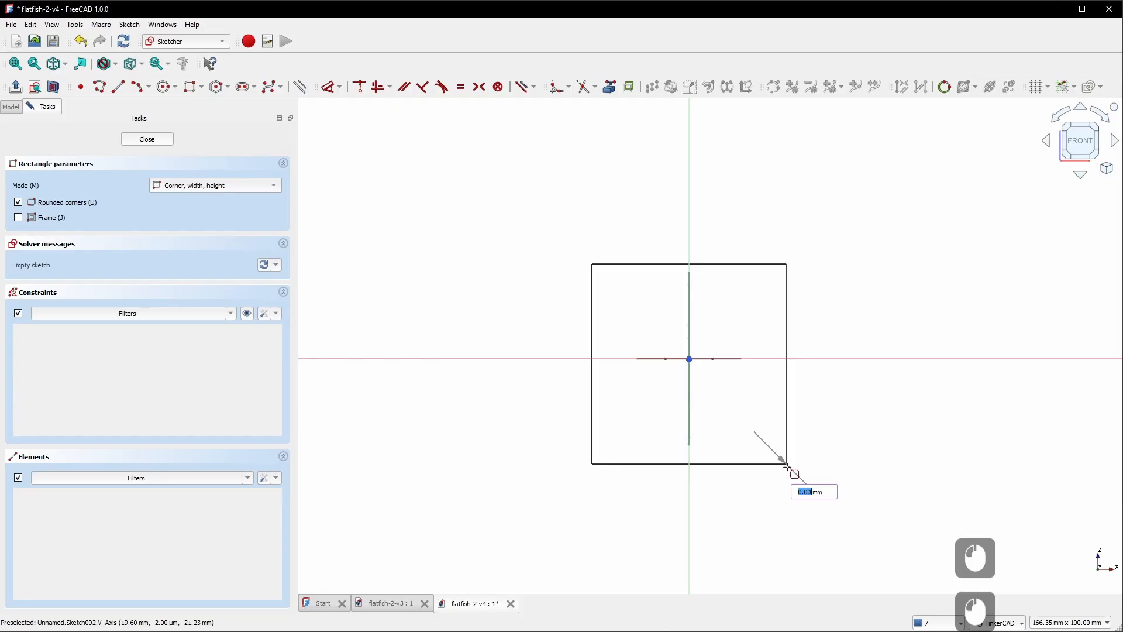
text(4)
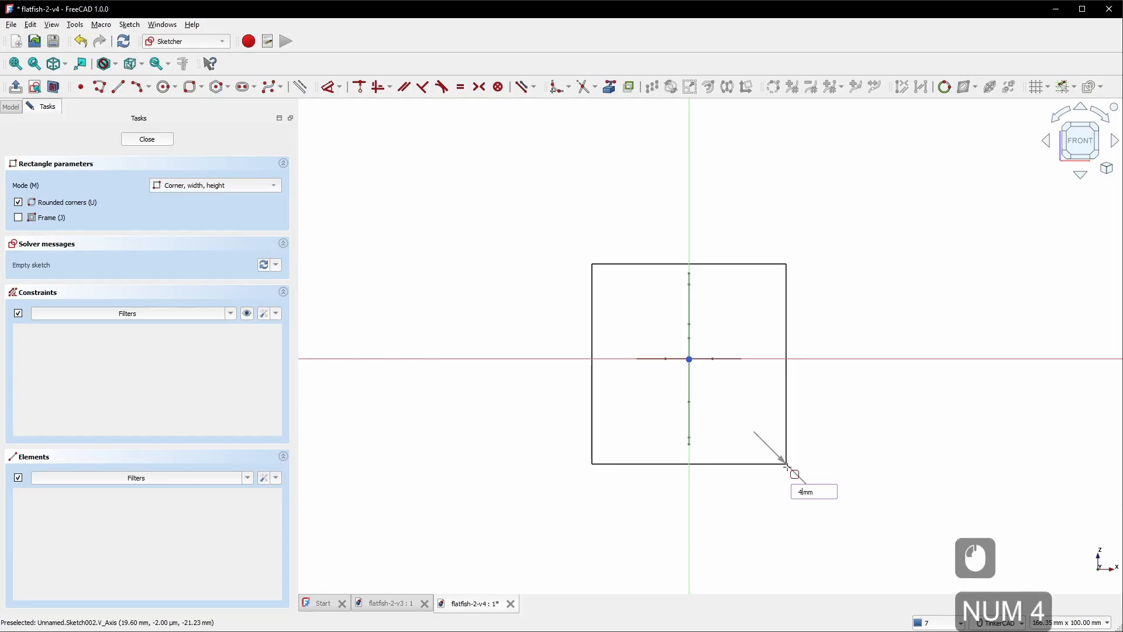
key(KP_Enter)
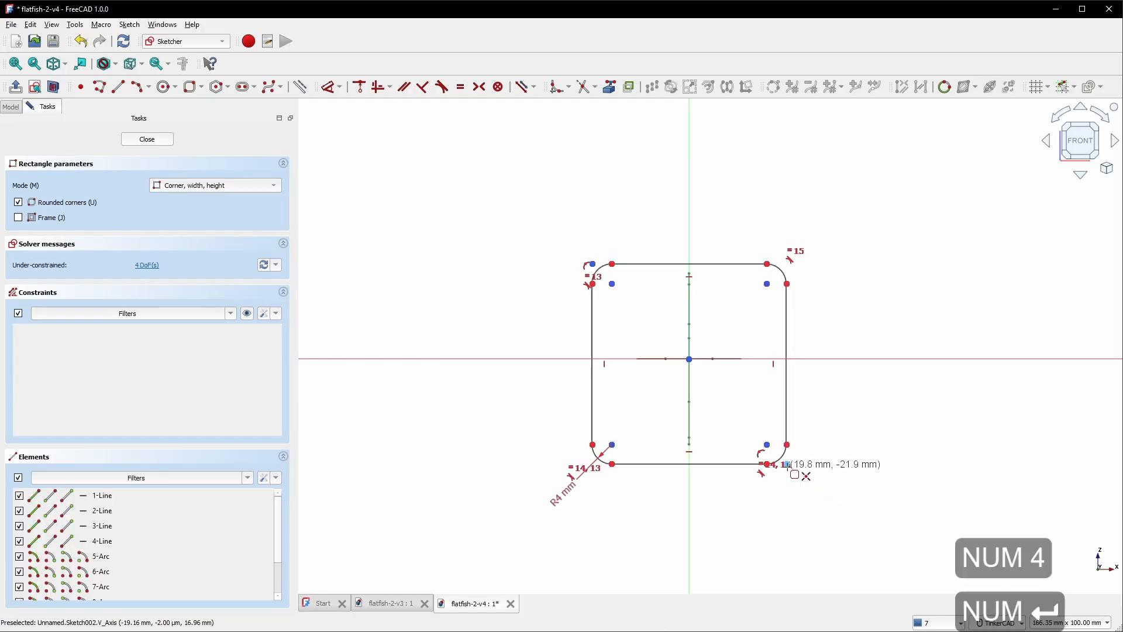
right_click(743, 503)
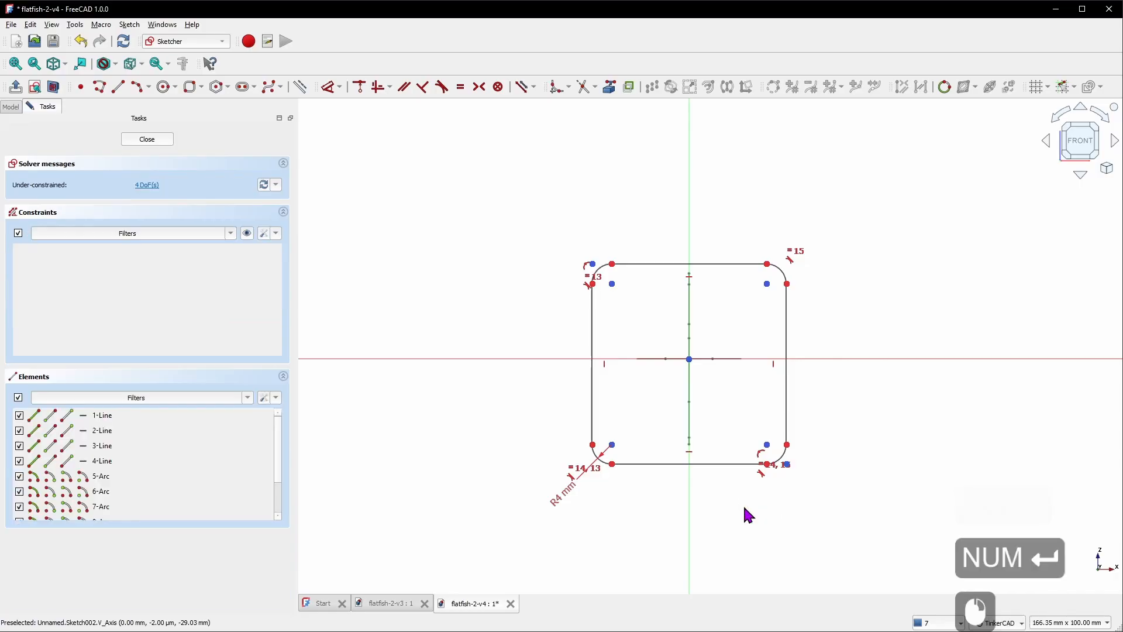
Make the construction points at the rounded rectangle's upper-left and lower-right corners symmetric about the origin
scroll(770, 493, up, 4)
scroll(769, 490, up, 8)
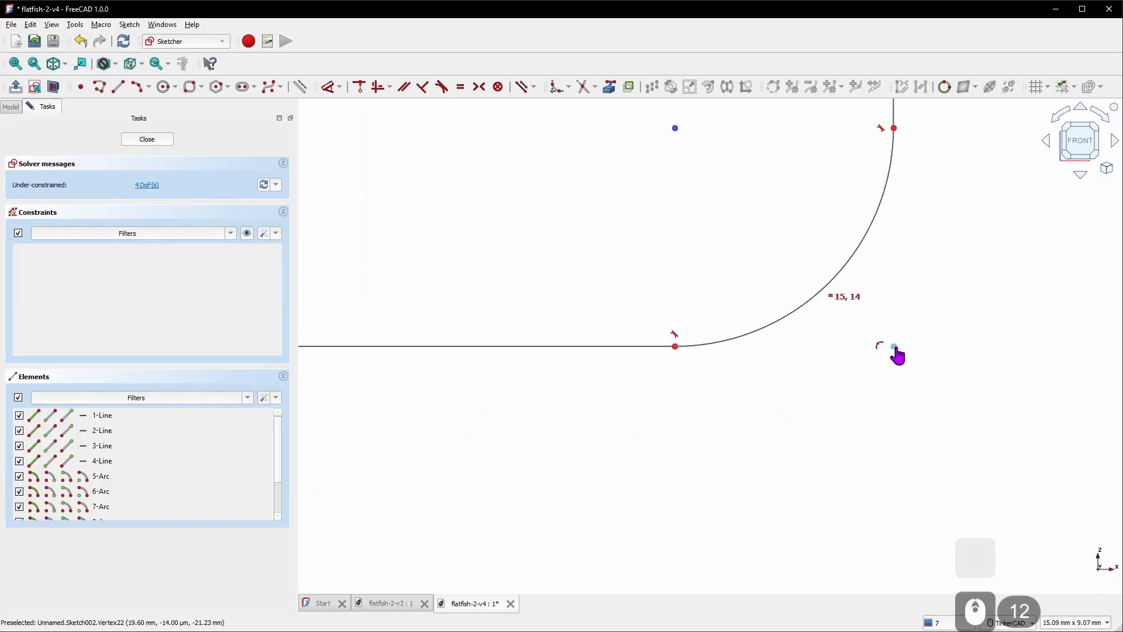
click(894, 346)
scroll(910, 410, down, 9)
scroll(908, 416, down, 6)
scroll(822, 289, up, 10)
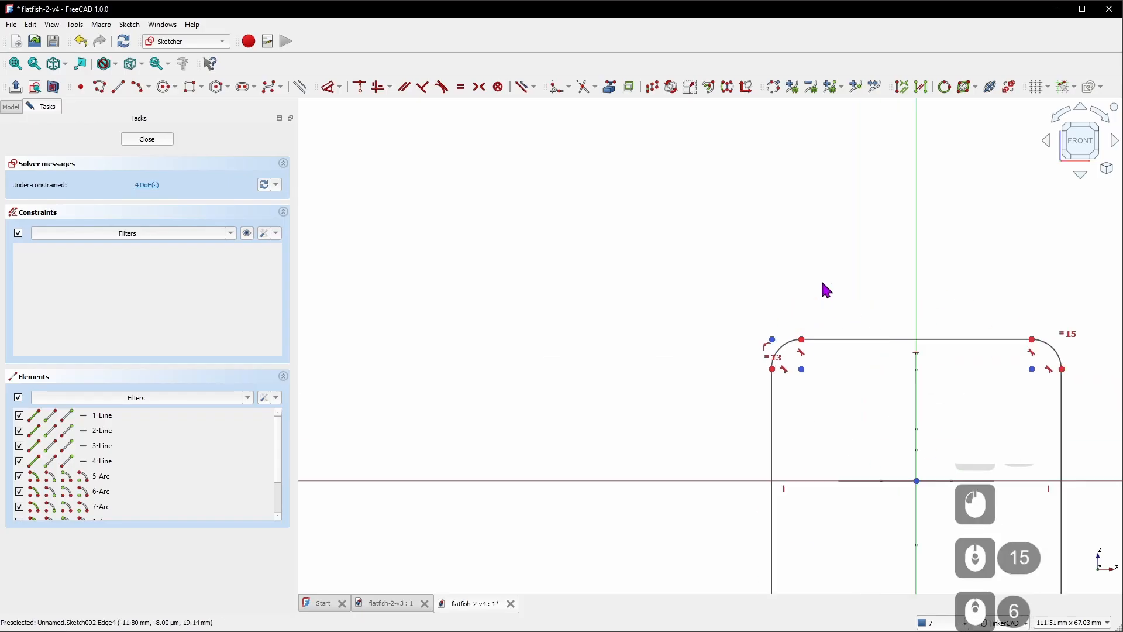
click(724, 337)
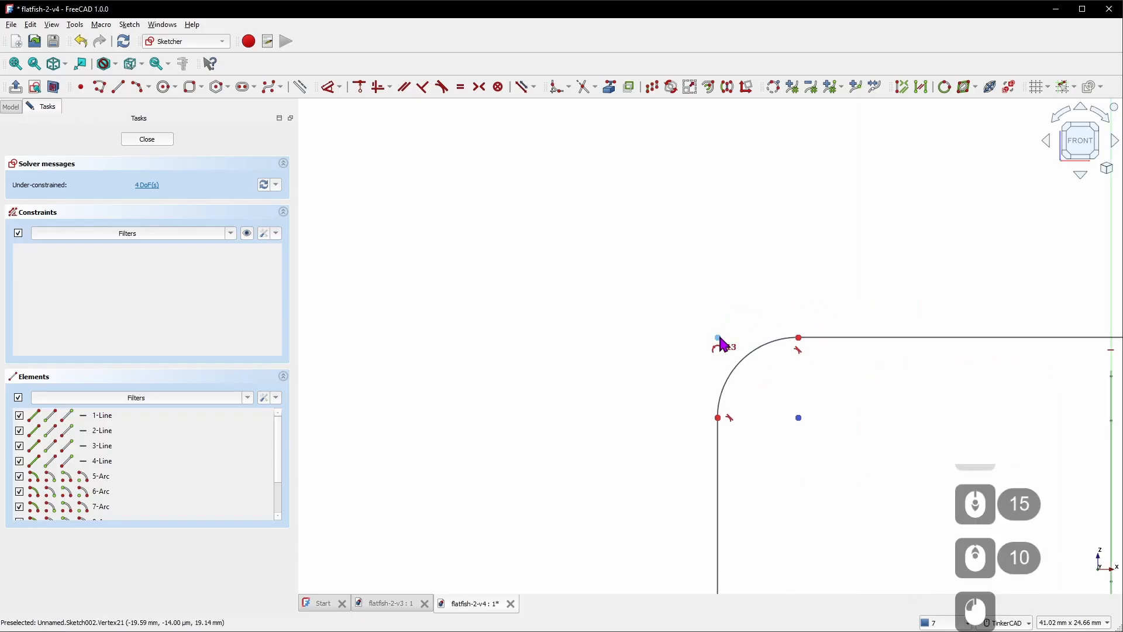
scroll(693, 339, down, 8)
scroll(754, 433, up, 7)
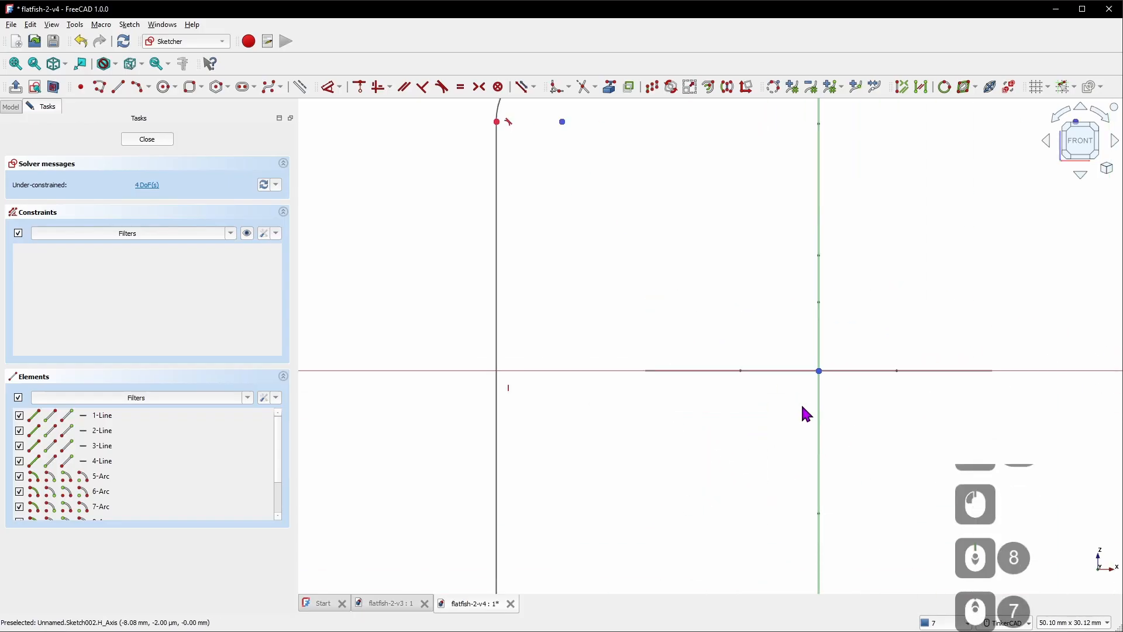
click(820, 376)
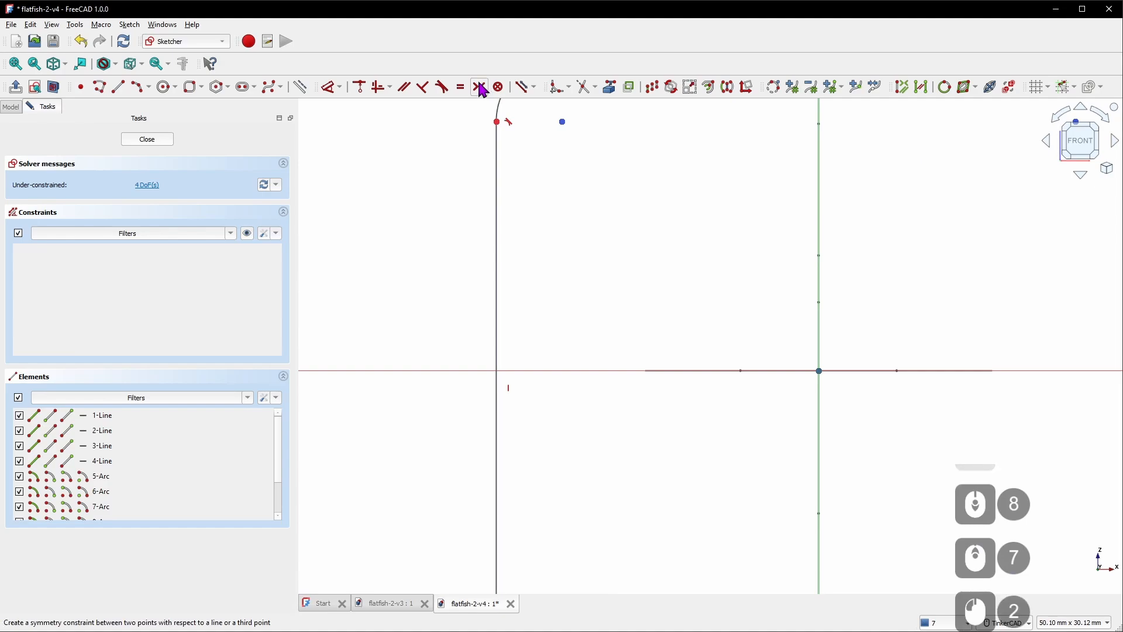
scroll(498, 252, down, 7)
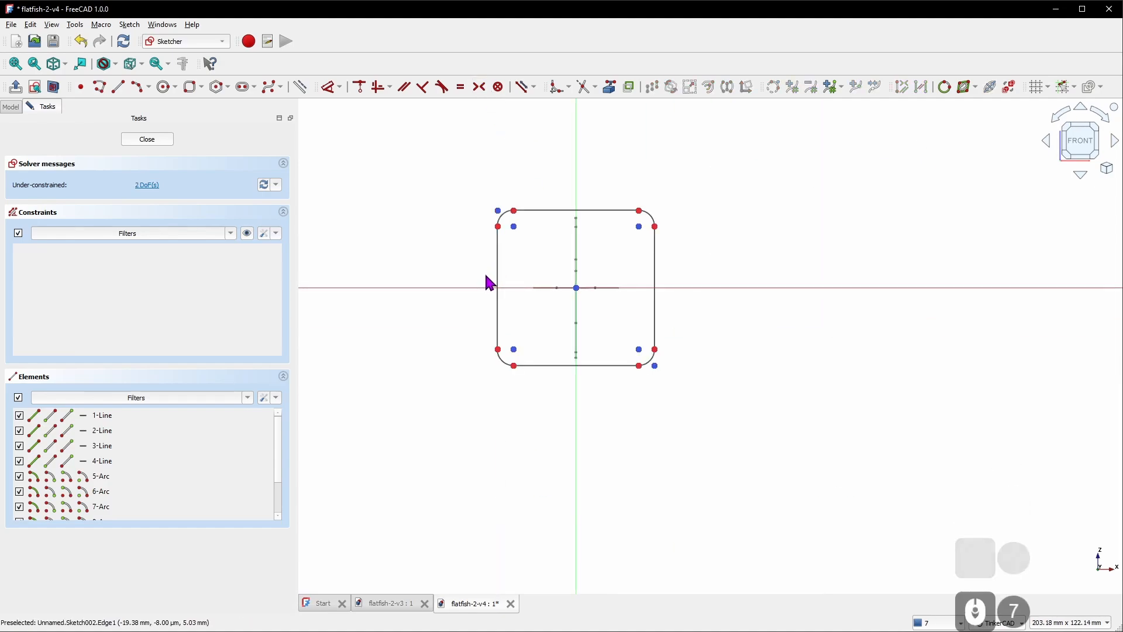
Try to dimension the rounded rectangle's left vertical edge as 20 mm
key(d)
click(491, 260)
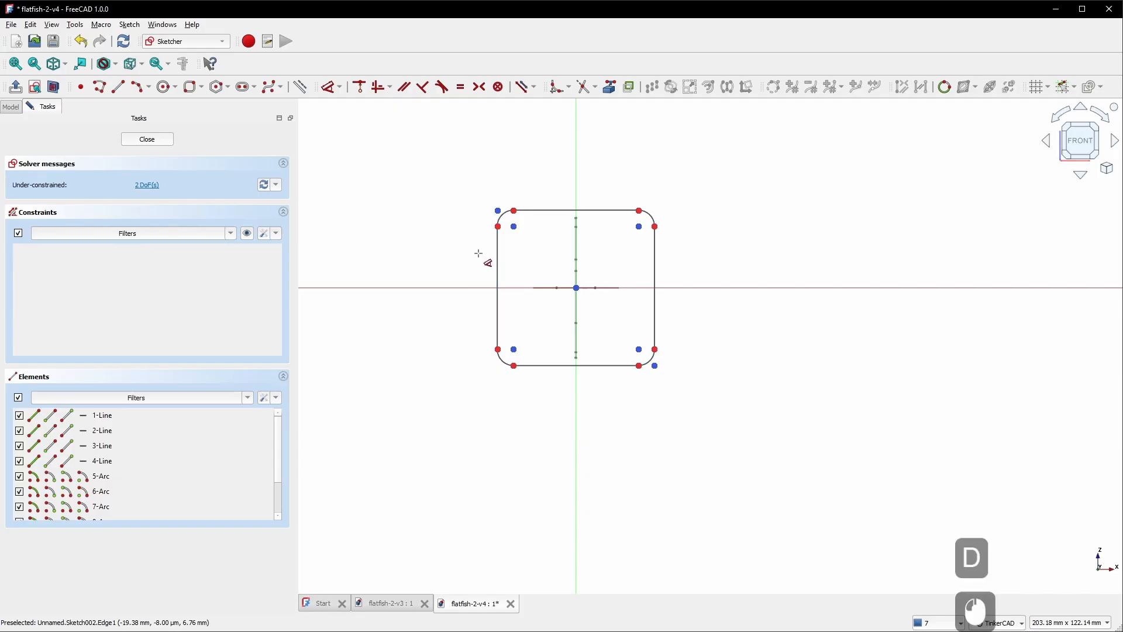
click(497, 261)
click(417, 271)
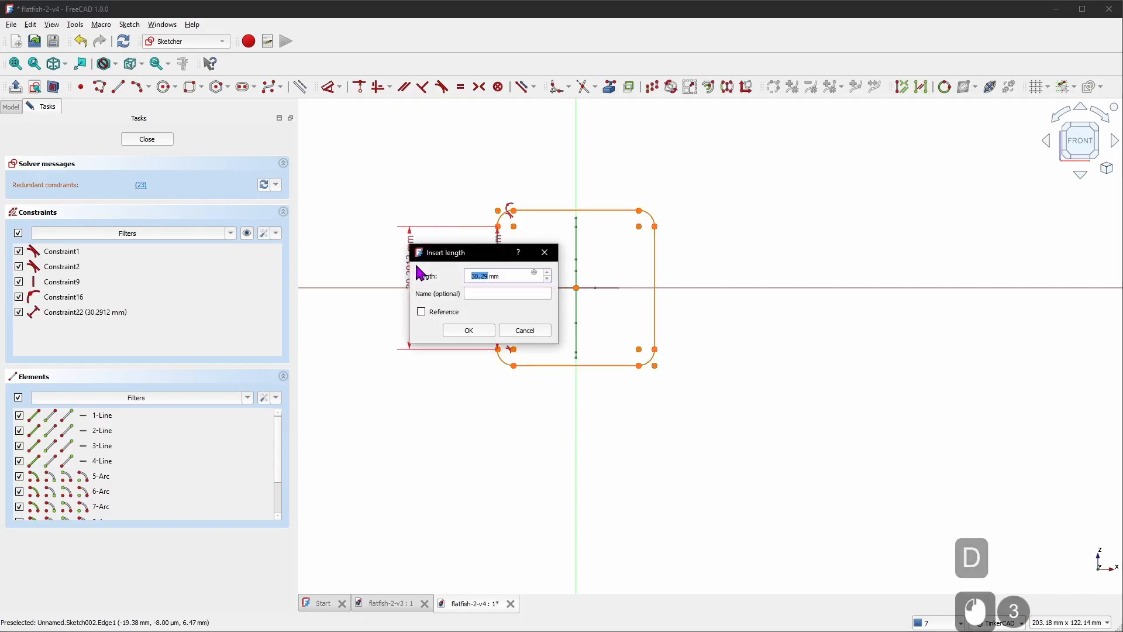
text(20)
key(KP_Enter)
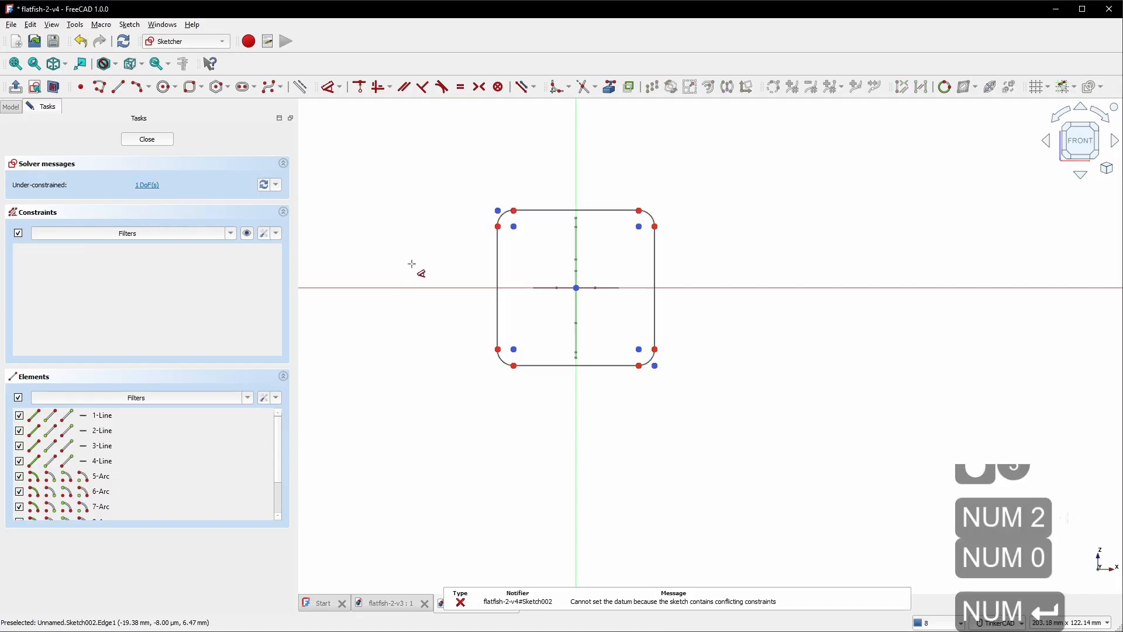
right_click(416, 258)
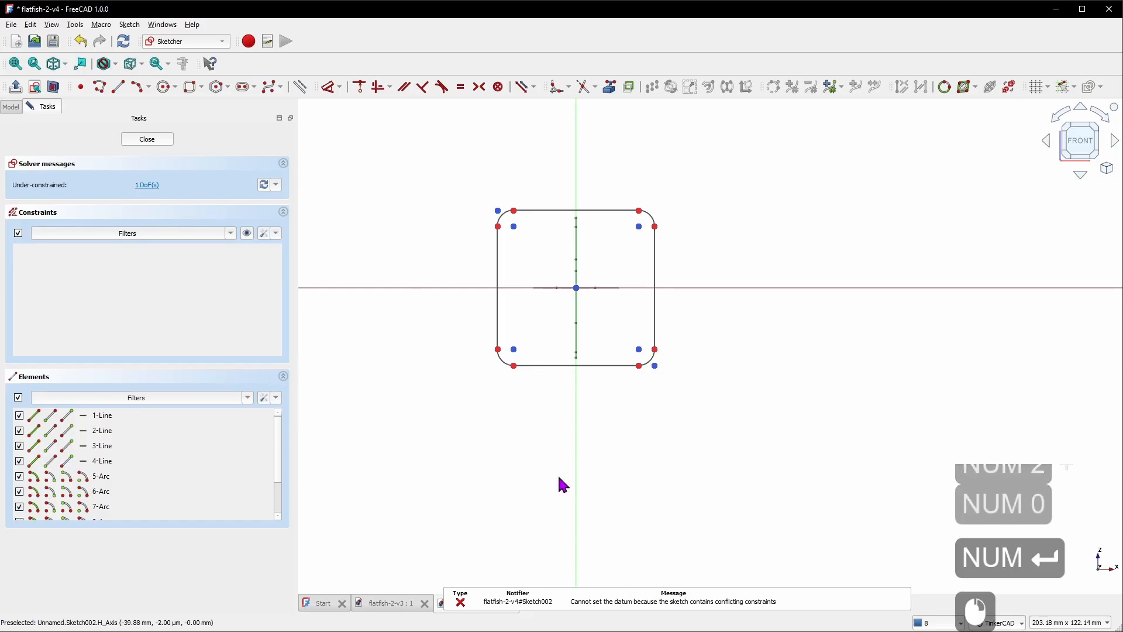
Show all constraints, move the left edge's length dimension clear of the outline and set it to 20 mm
click(18, 233)
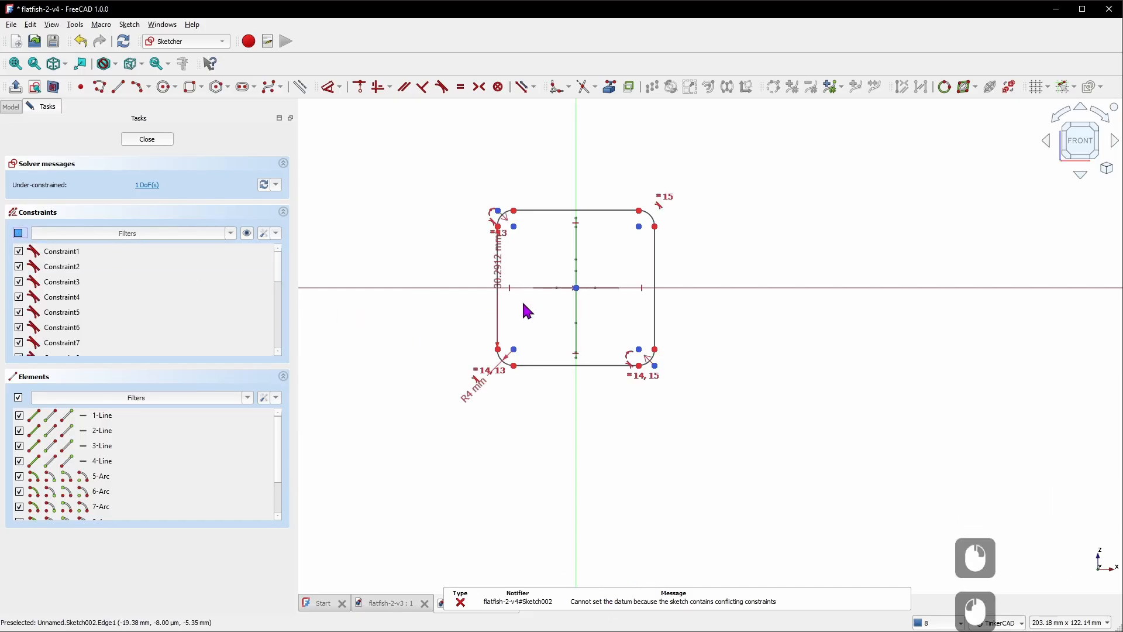
scroll(496, 303, up, 3)
mouse_move(494, 251)
mouse_down()
mouse_move(343, 261)
mouse_move(414, 301)
mouse_up()
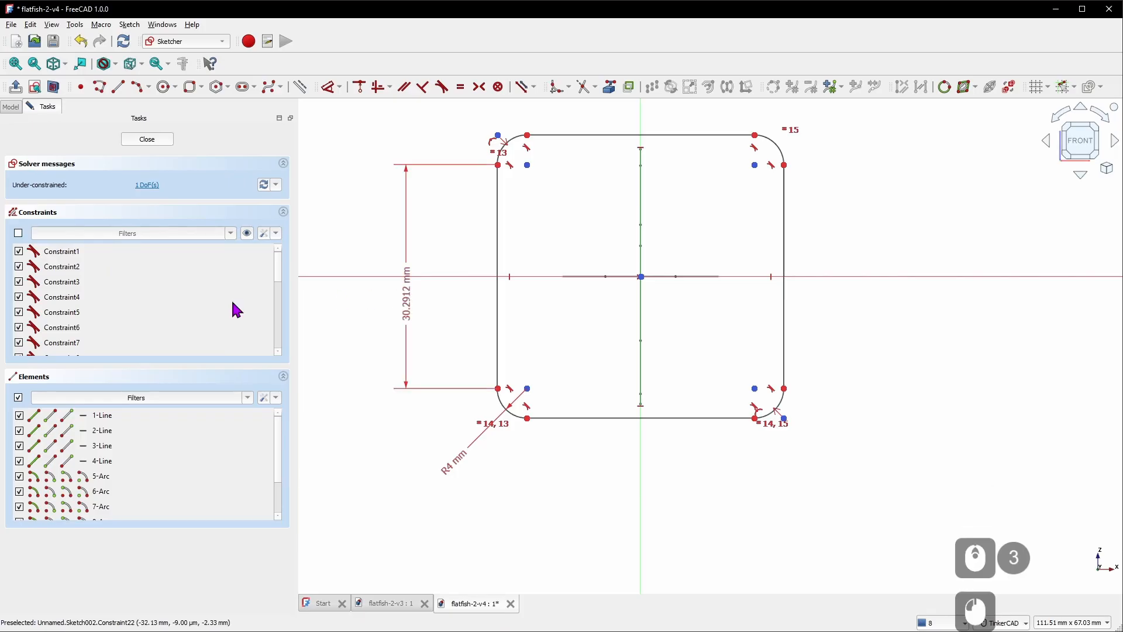
scroll(236, 310, down, 6)
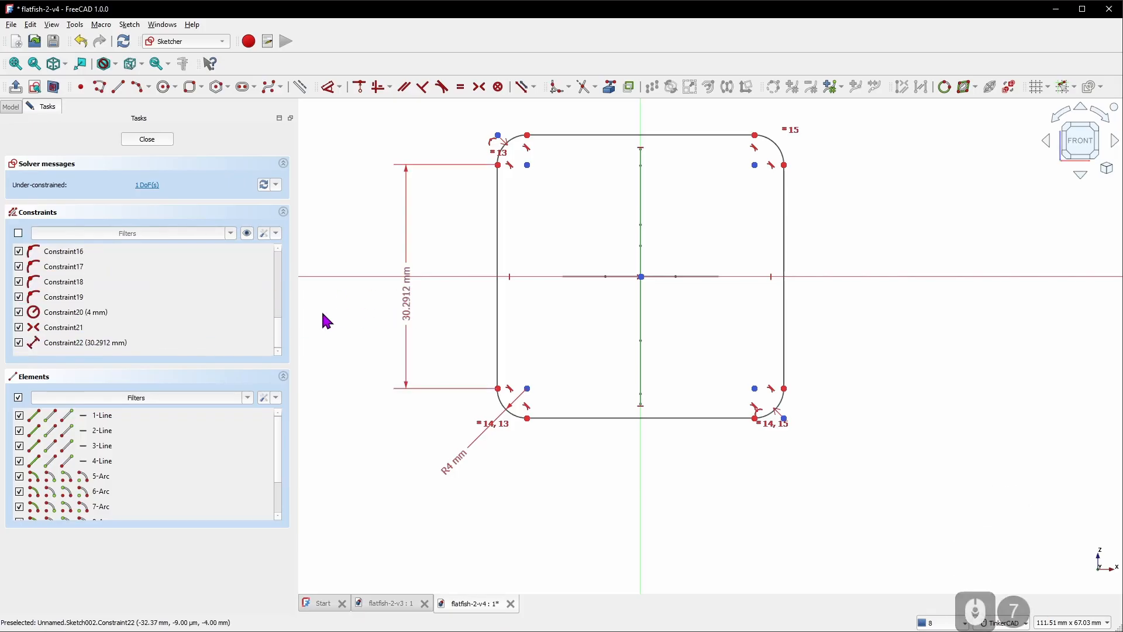
double_click(409, 311)
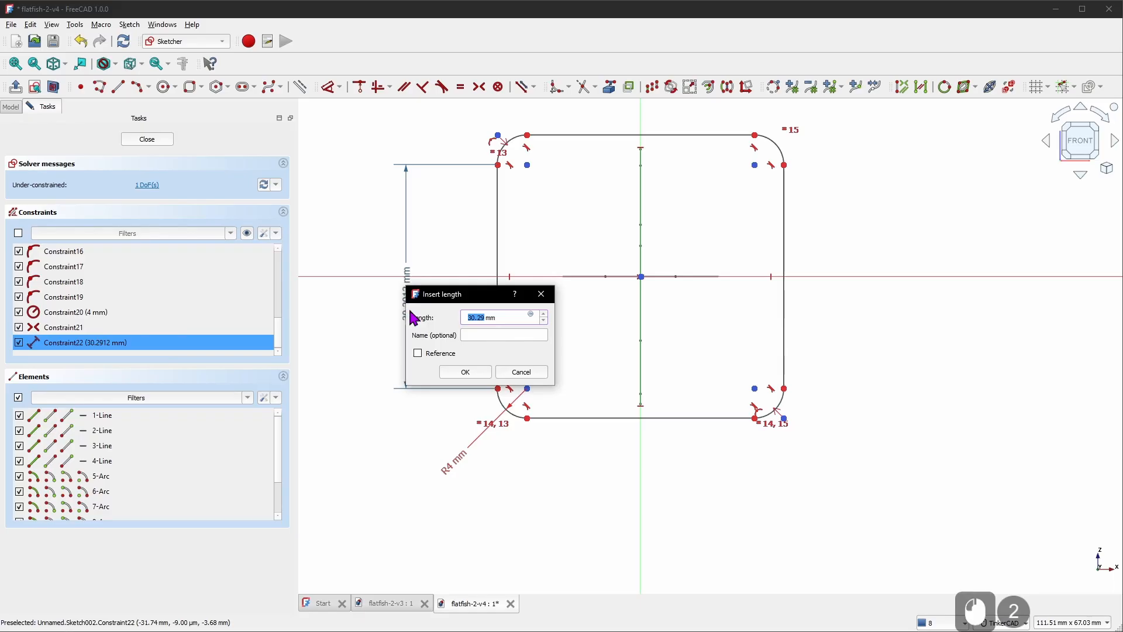
text(20)
key(Return)
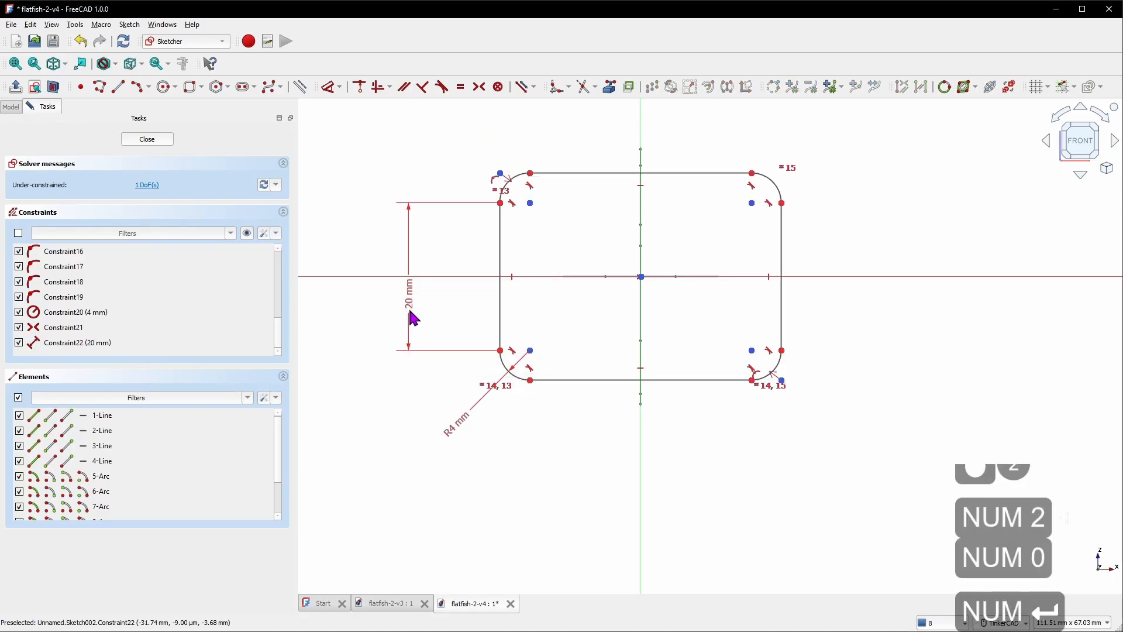
Constrain the rounded rectangle's left vertical edge and top horizontal edge to equal length
click(500, 261)
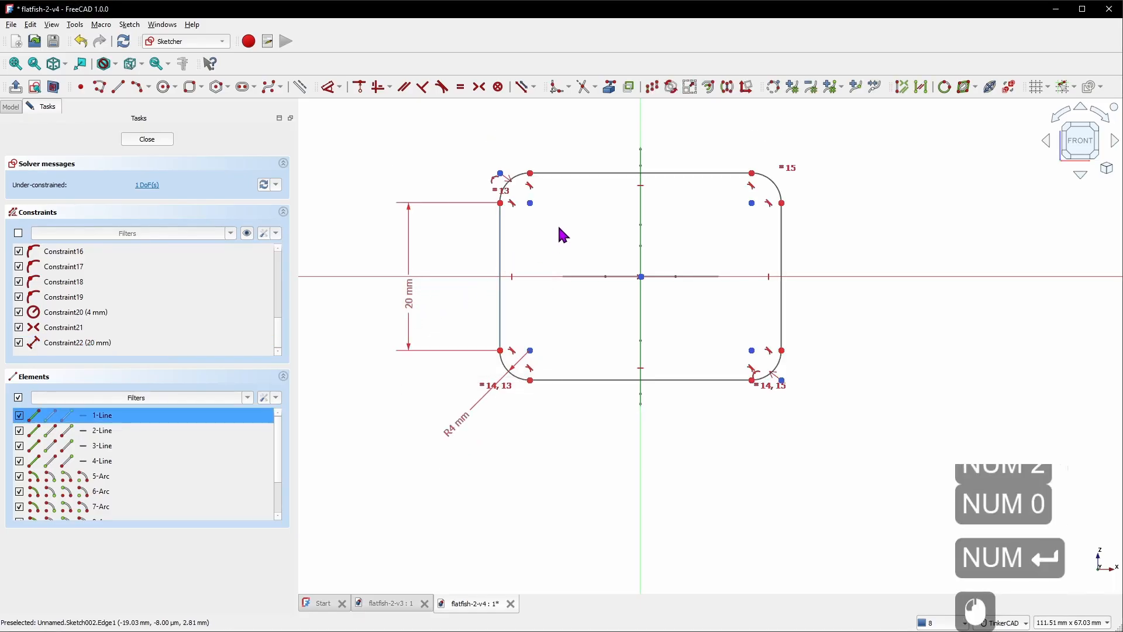
click(593, 174)
click(462, 91)
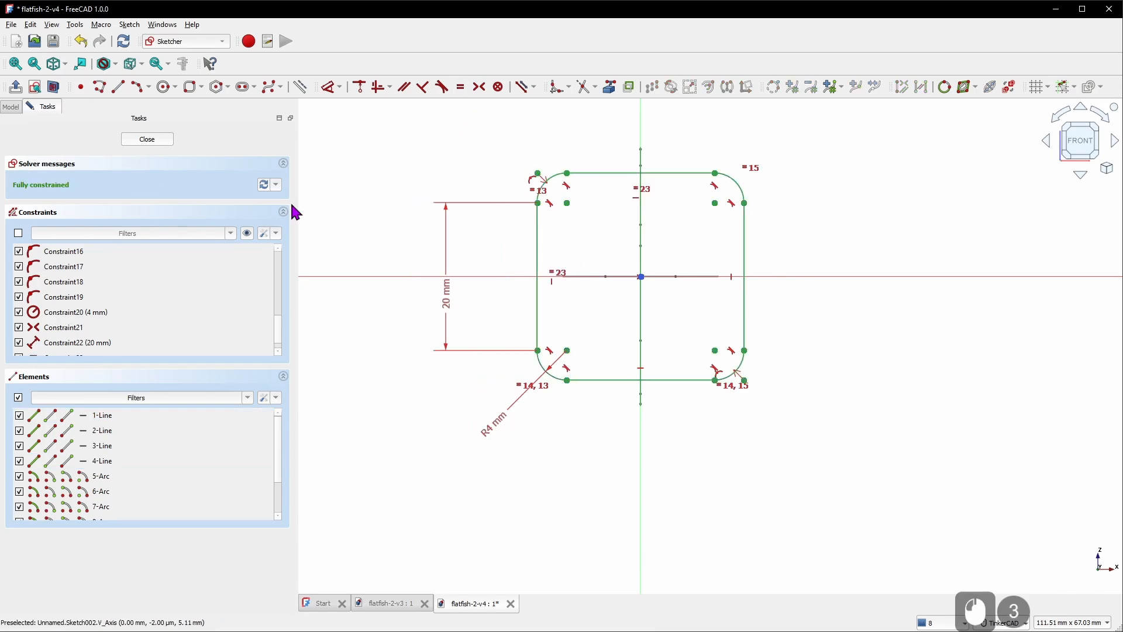
Close the rounded-rectangle sketch and rename it Front Profile
click(165, 142)
right_click(65, 188)
click(155, 554)
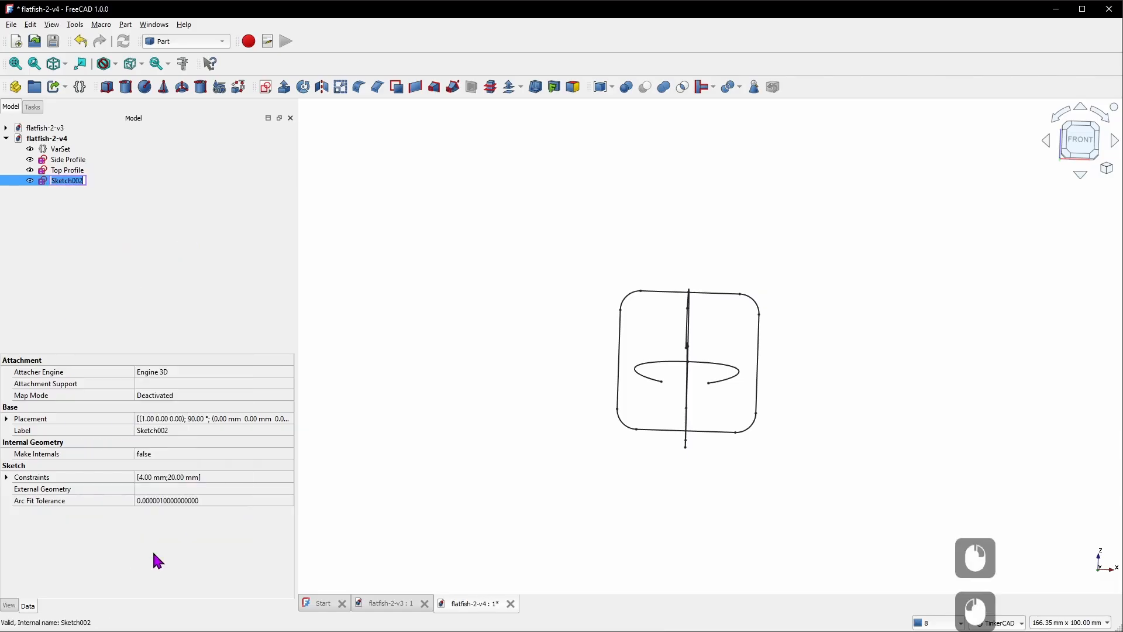
text(Front Profile)
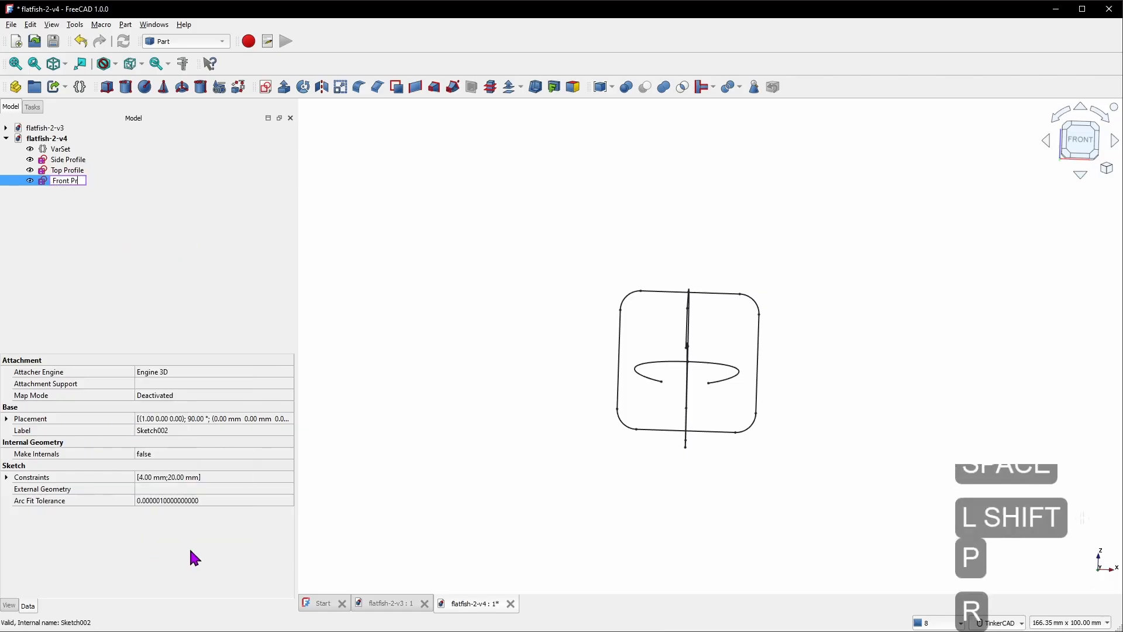
key(Return)
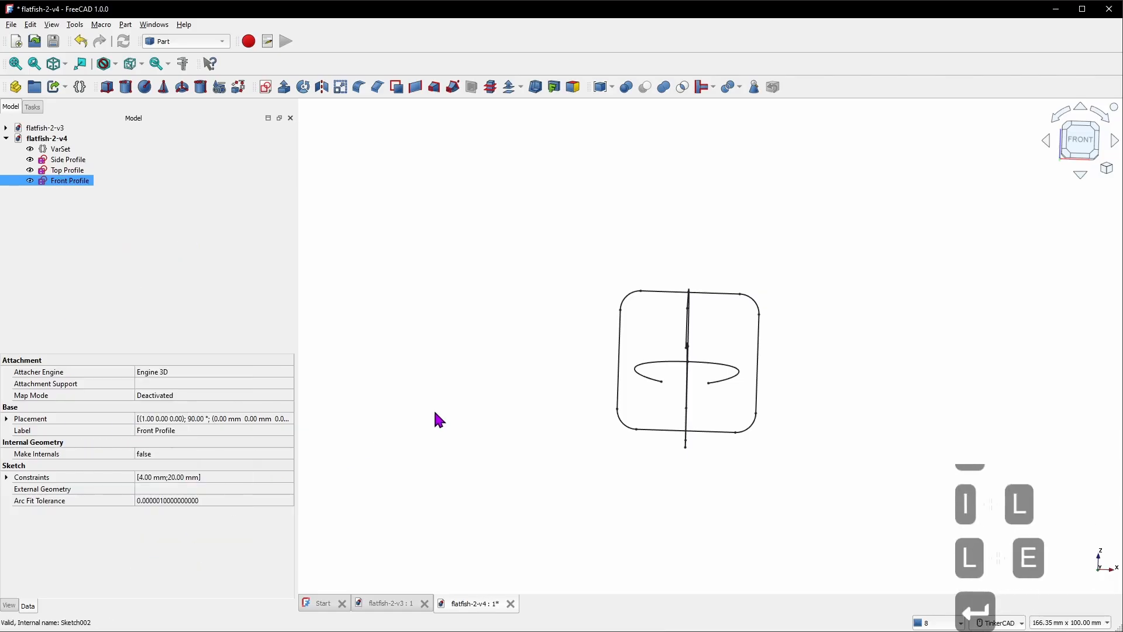
Switch to the Curved Shapes workbench with all three profile sketches in view
scroll(679, 368, down, 3)
right_drag(693, 376, 620, 375)
click(192, 43)
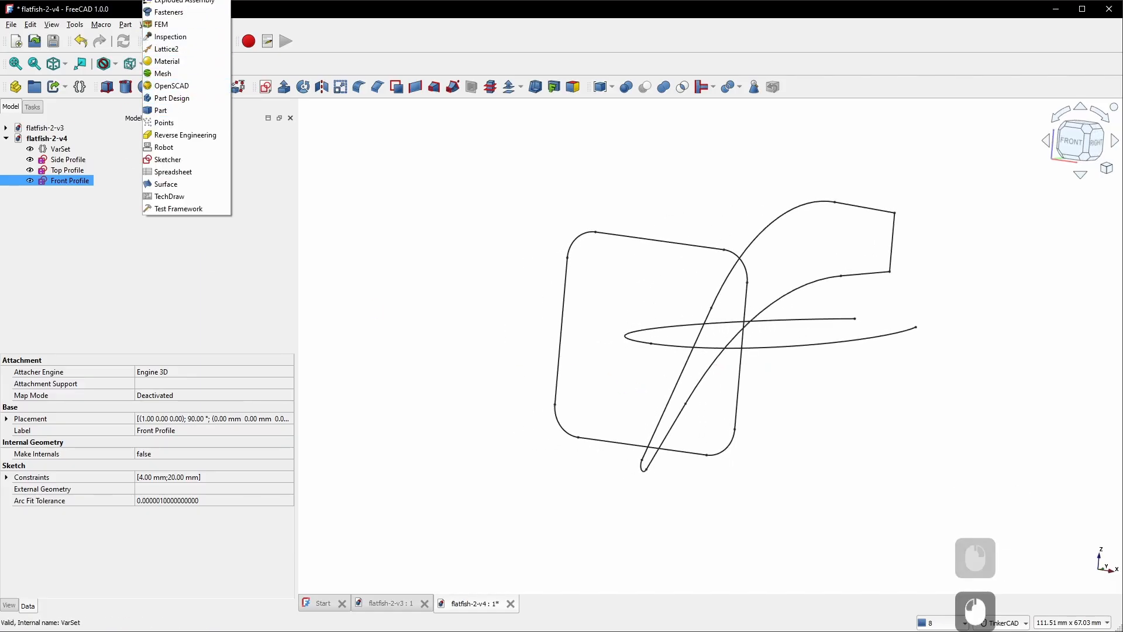
click(153, 229)
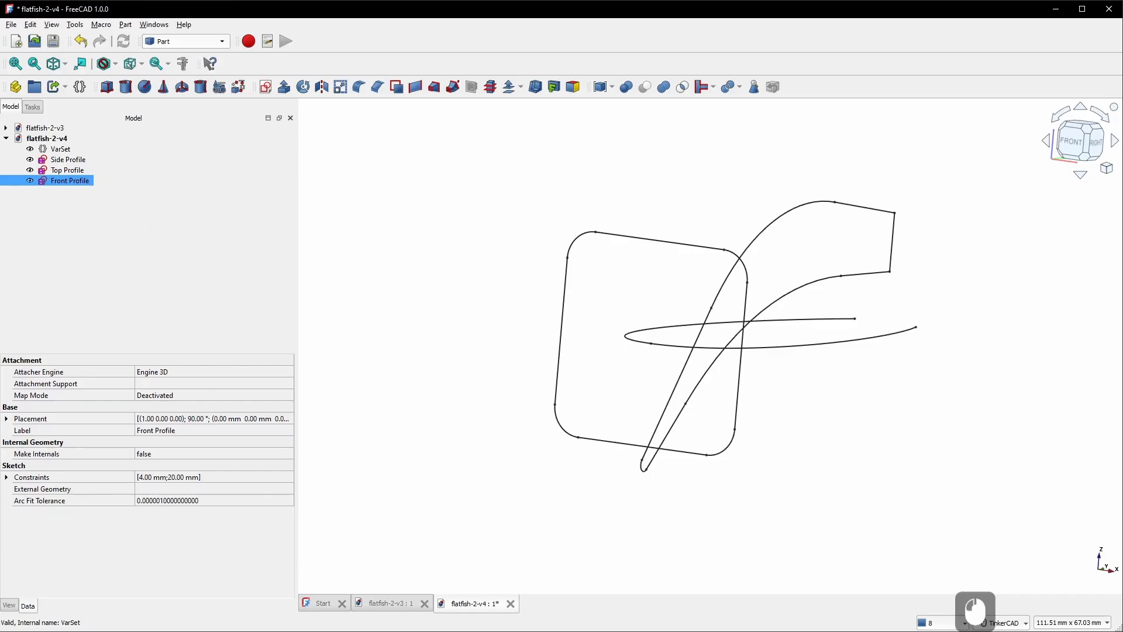
click(75, 24)
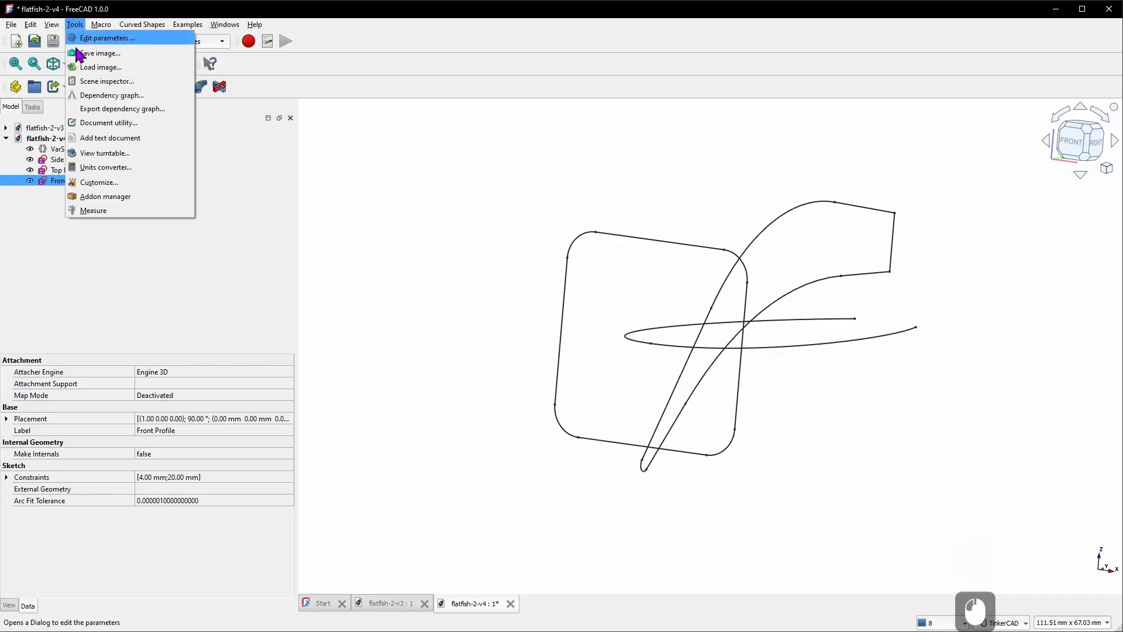
click(327, 180)
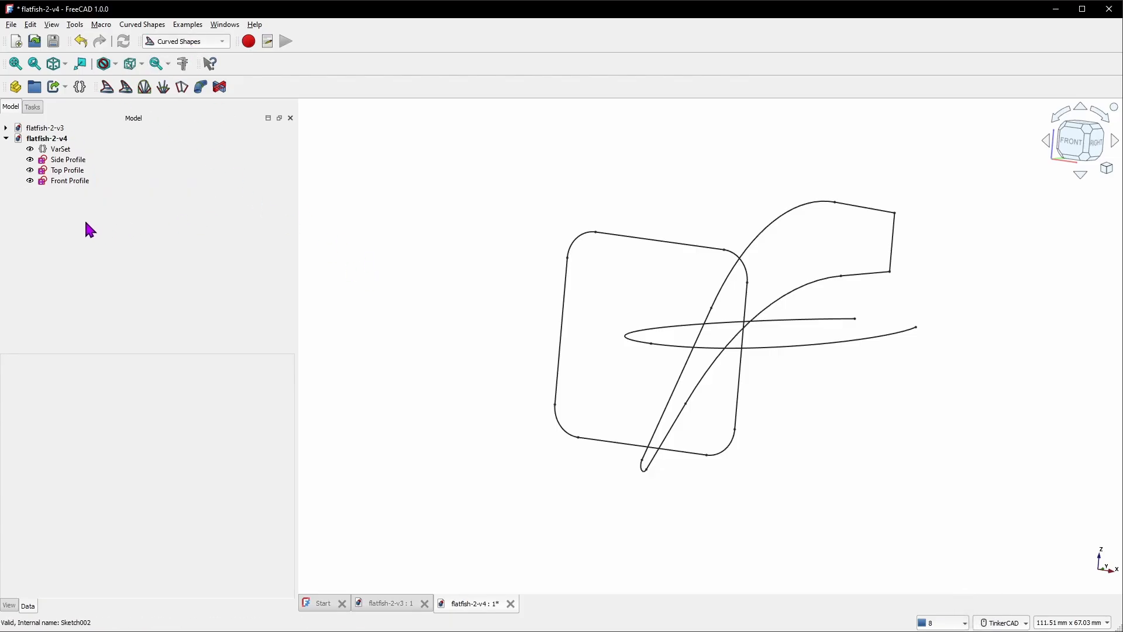
Create a Curved Array with Front Profile as the base and Top Profile and Side Profile as hull curves
click(74, 183)
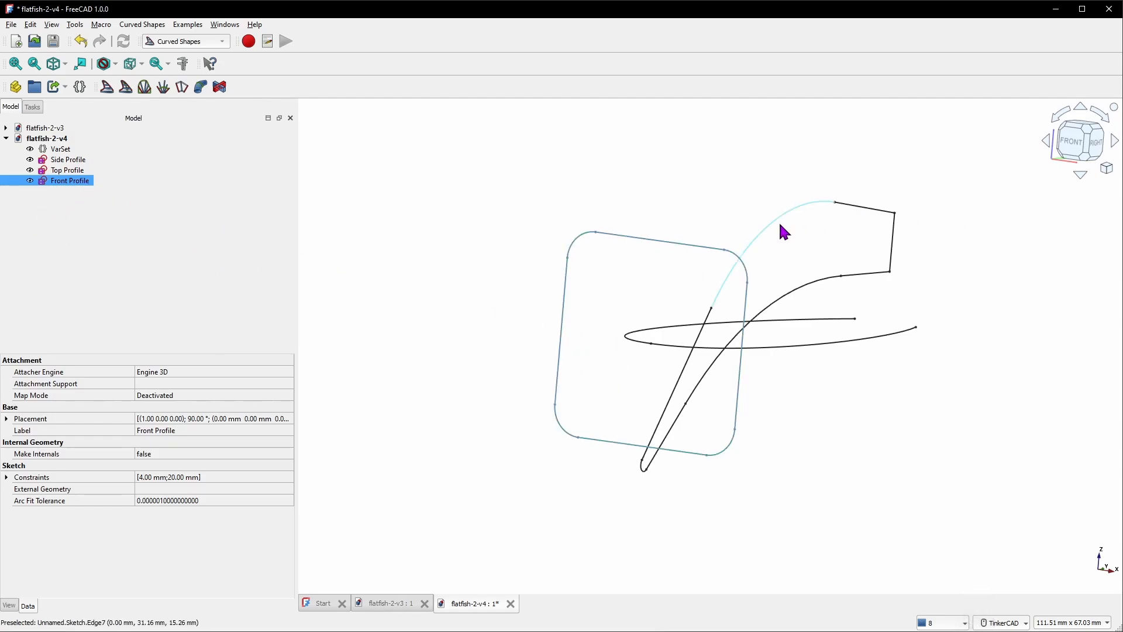
ctrl+click(67, 170)
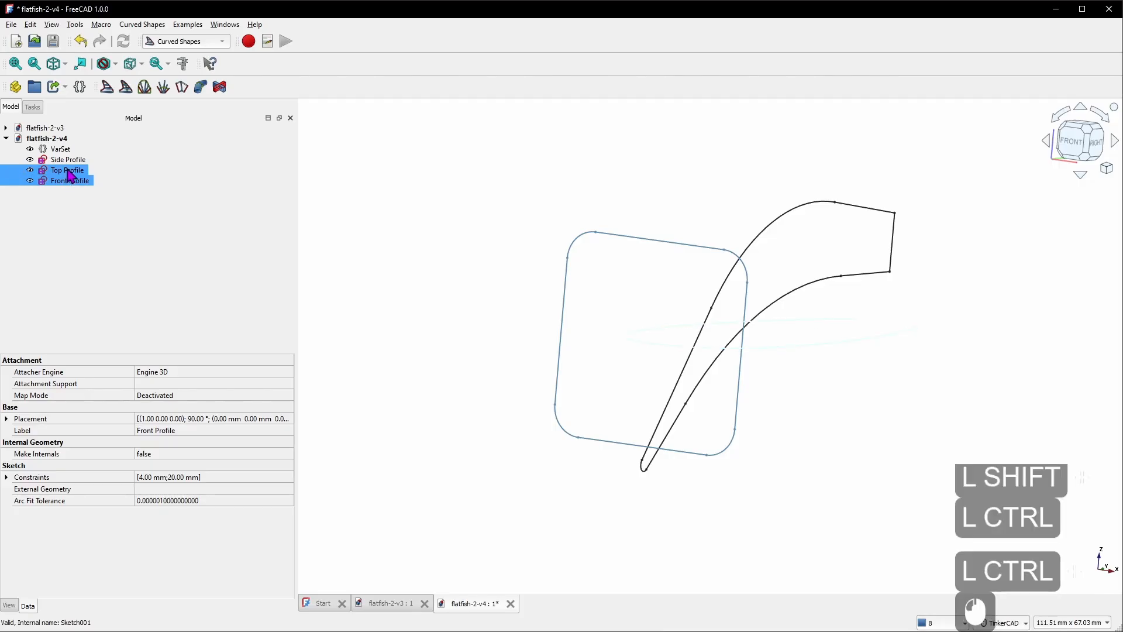
ctrl+click(70, 160)
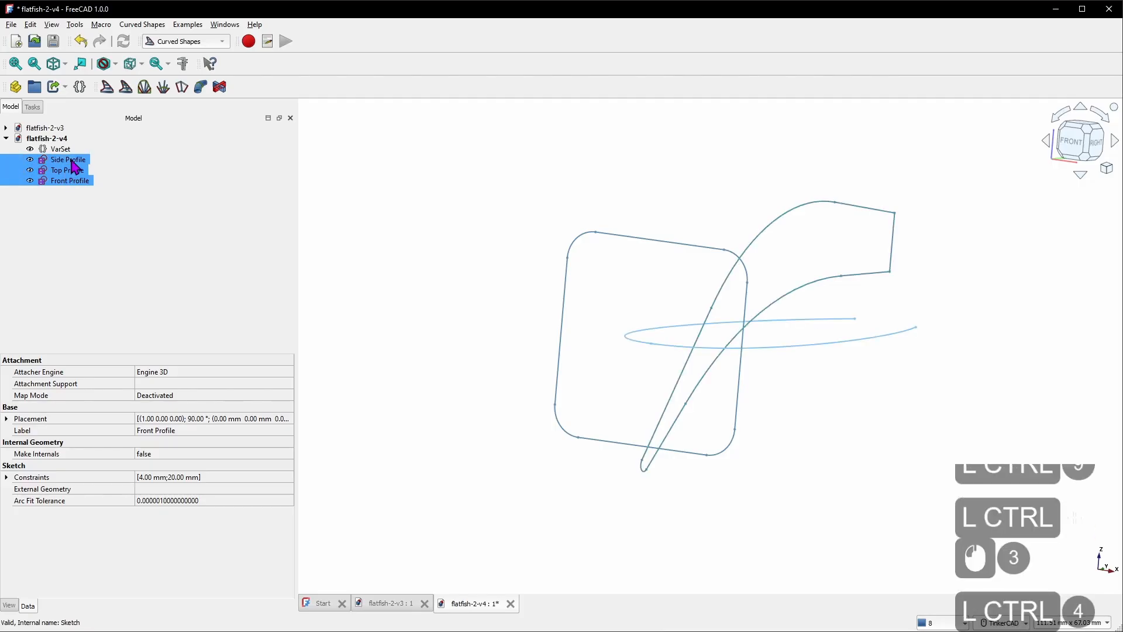
click(107, 95)
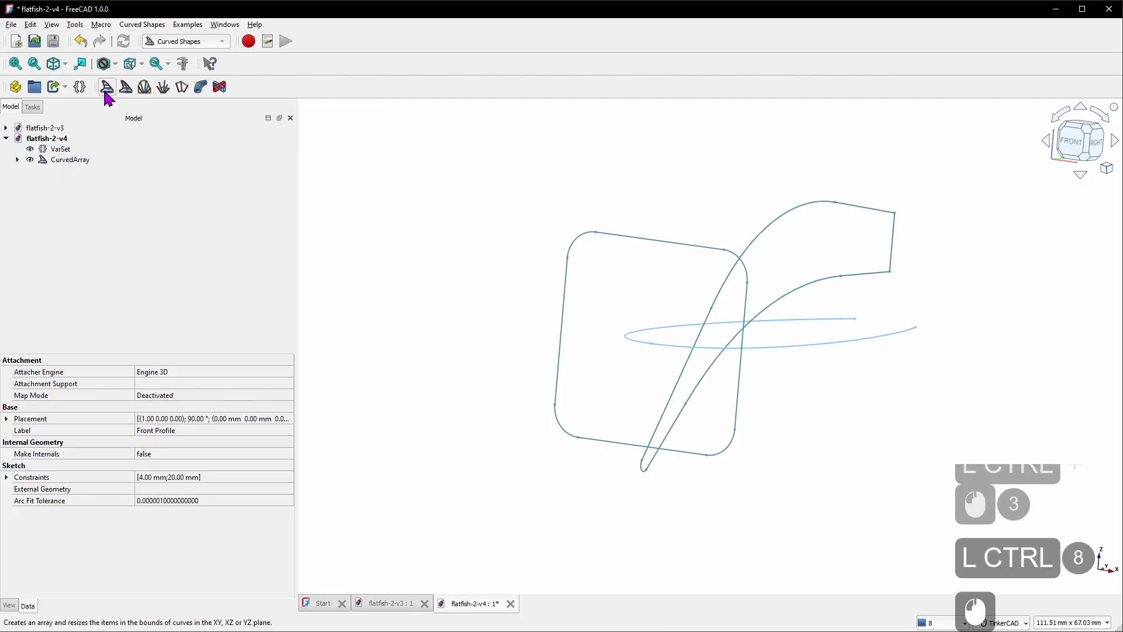
click(82, 160)
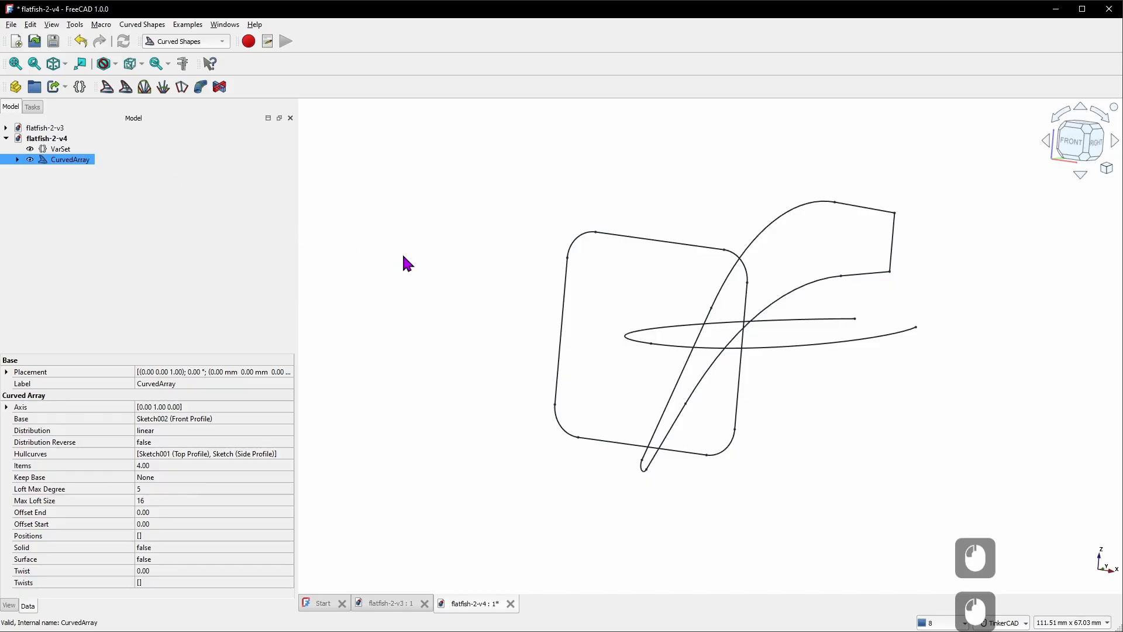
Examine the curved array from the side, expand its source sketches and select Side Profile
scroll(404, 266, down, 4)
right_drag(393, 268, 512, 295)
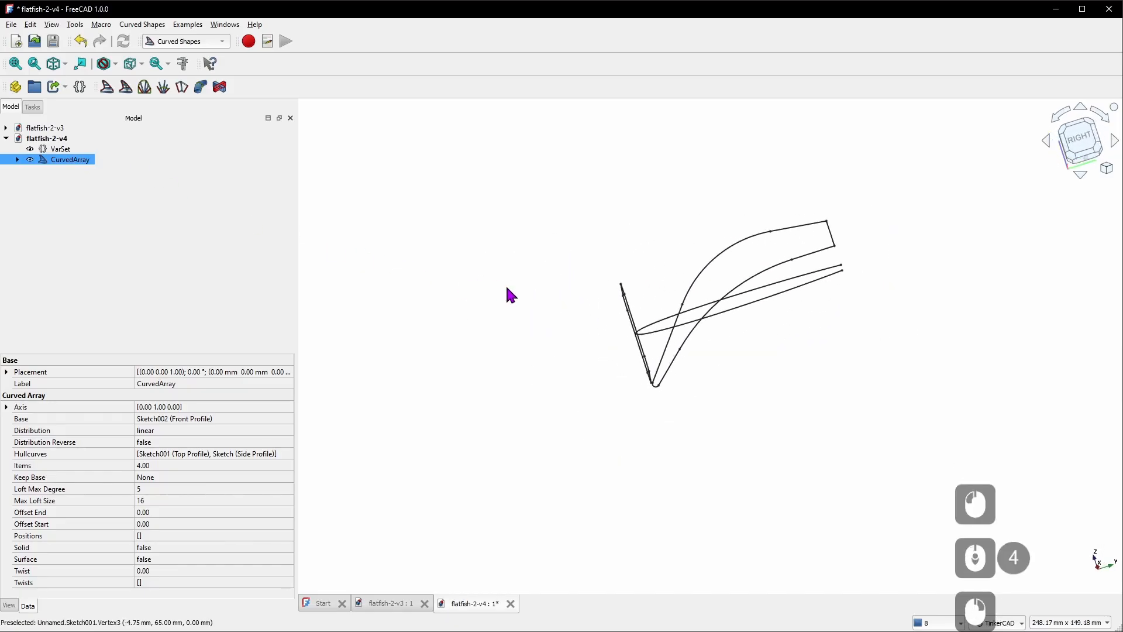
click(17, 160)
click(88, 191)
key(Caps_Lock)
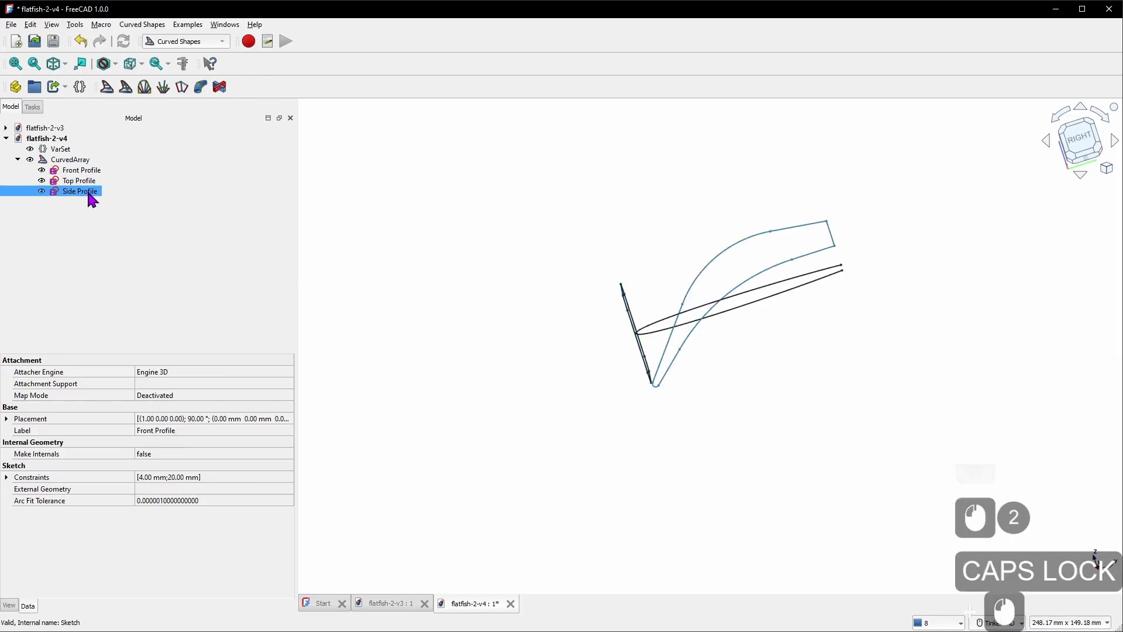
Hide the Front Profile, Top Profile and Side Profile sketches of the curved array
click(87, 170)
key(space)
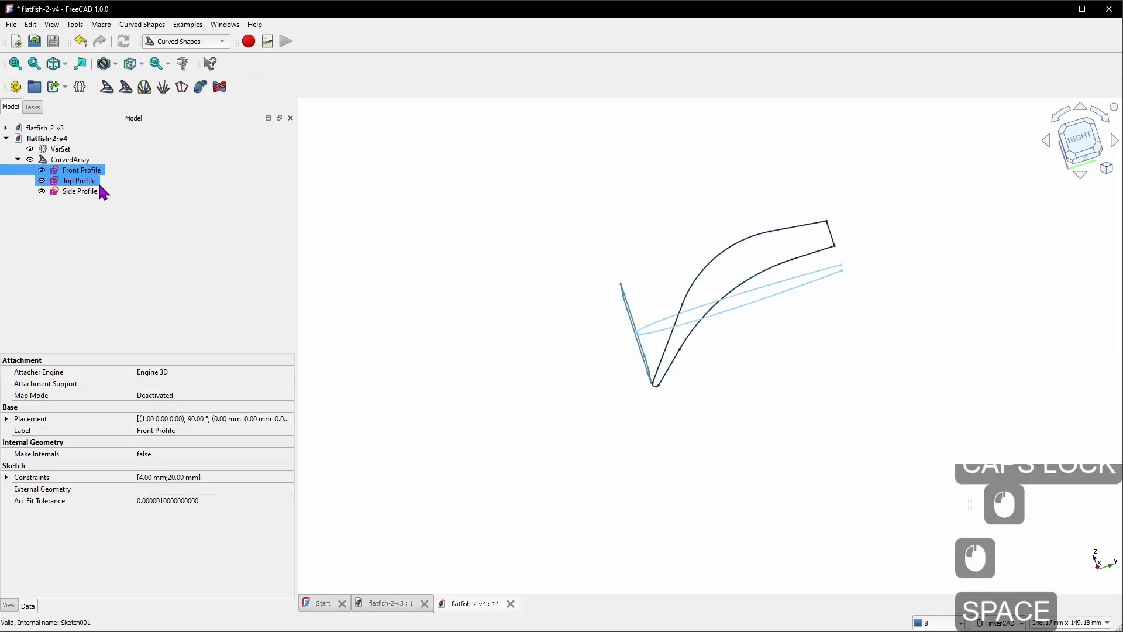
click(93, 182)
key(space)
click(92, 191)
key(space)
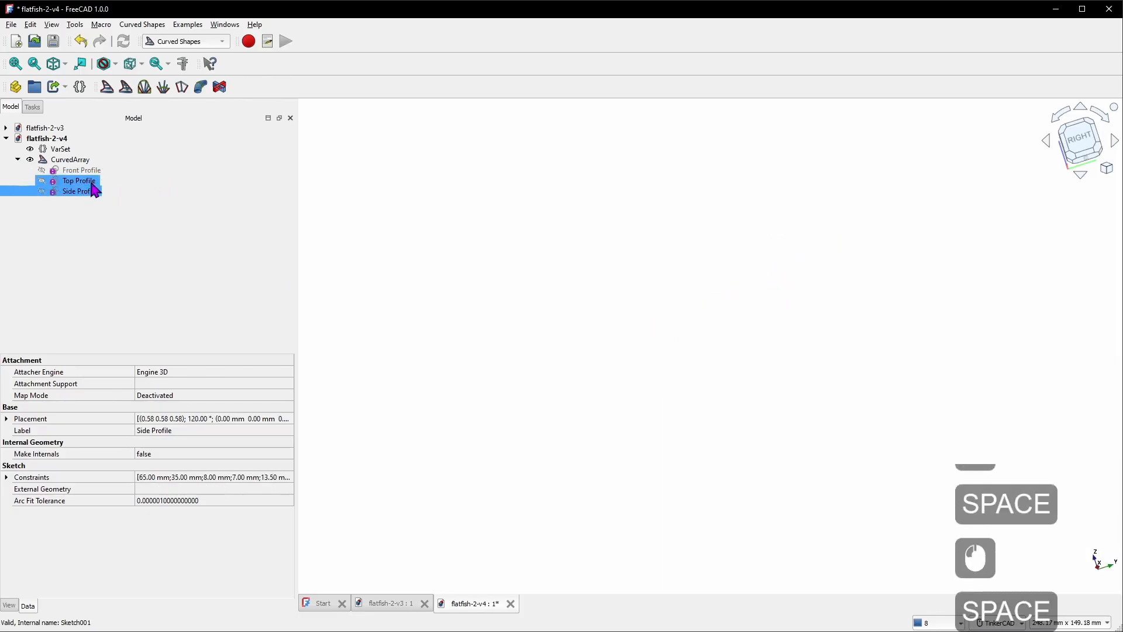
Hide the CurvedArray while setting its Items to 30, and show it again
click(78, 164)
key(space)
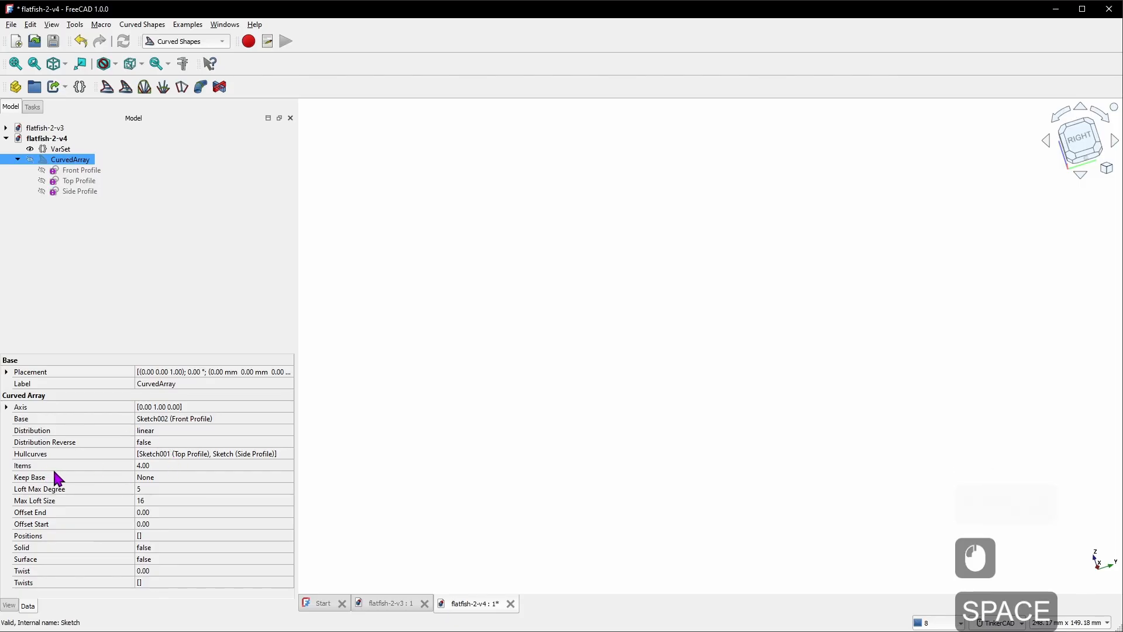
click(211, 471)
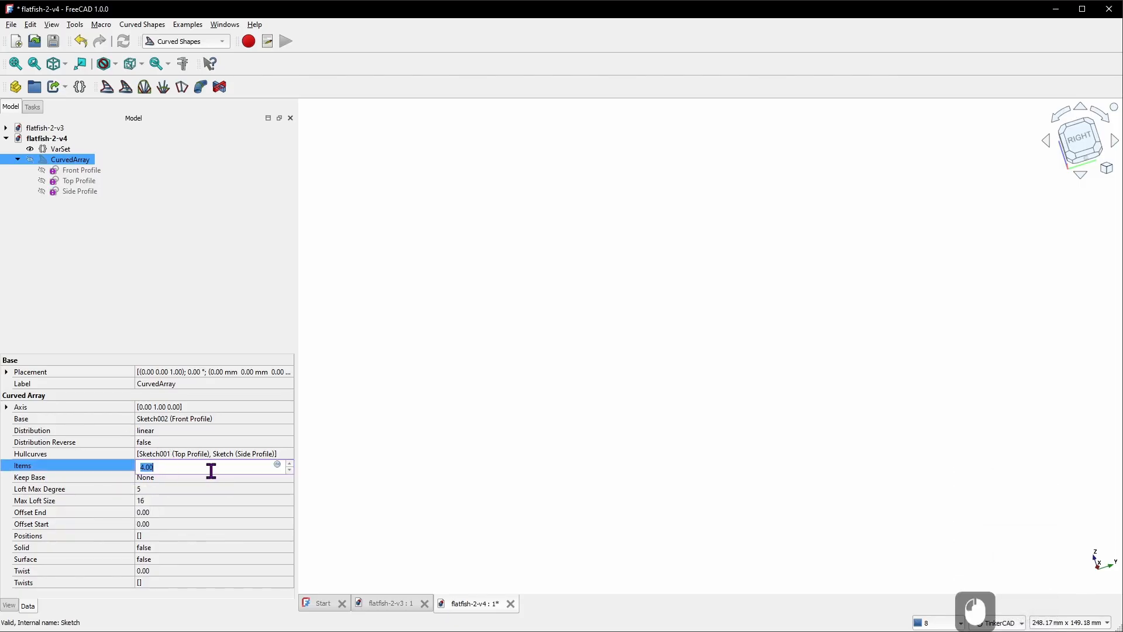
text(30)
key(Return)
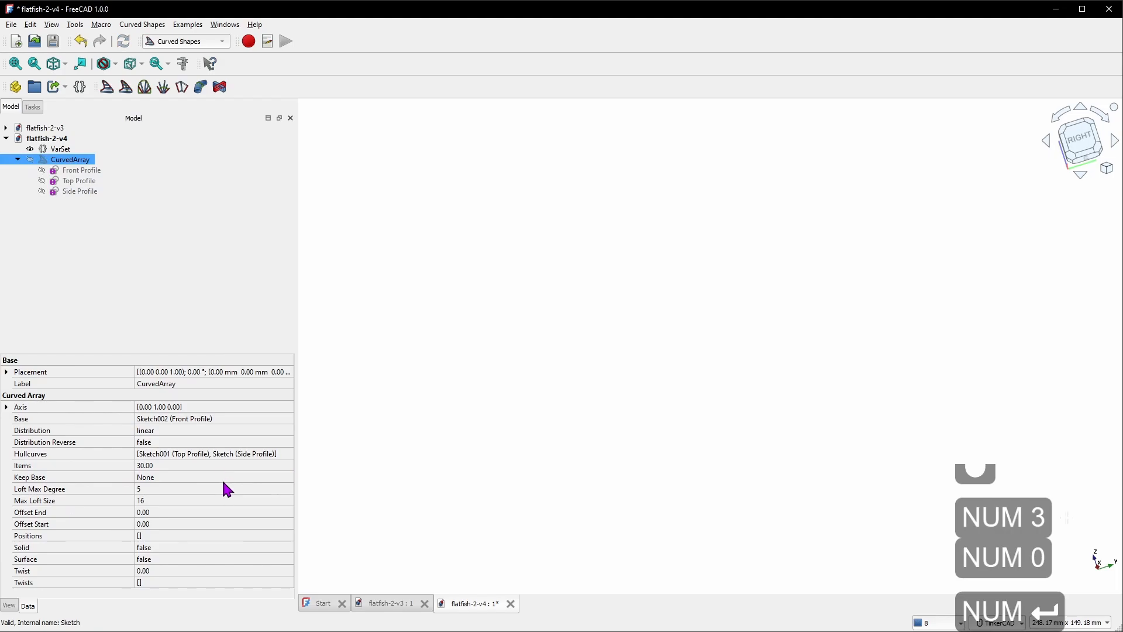
key(space)
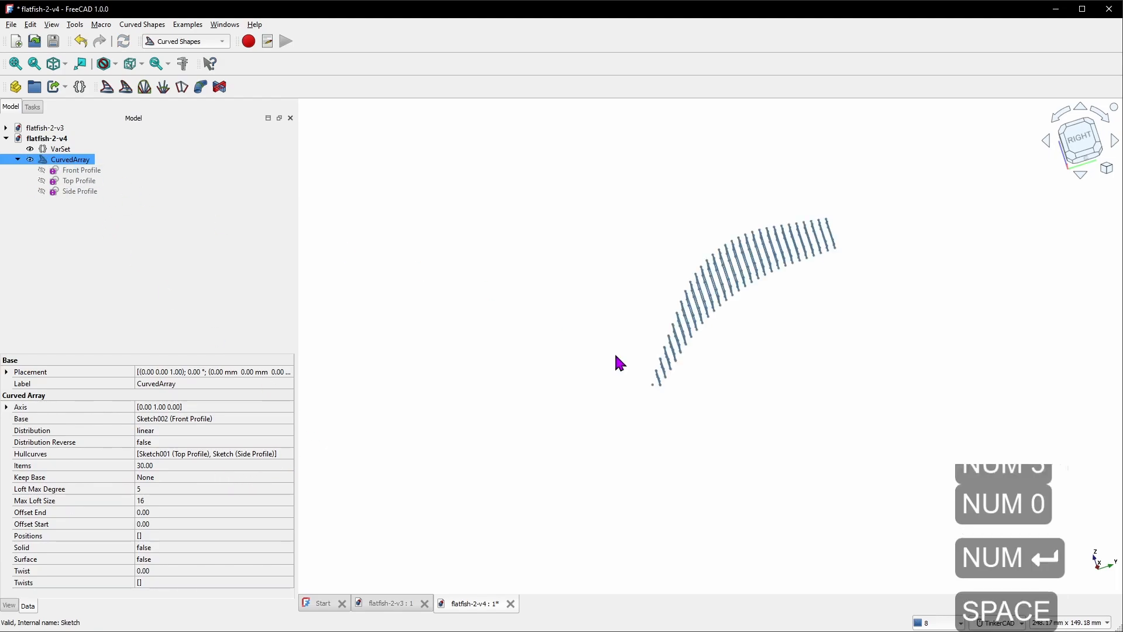
Turn the curved array of profiles into a solid body by setting its Solid property to true
scroll(746, 366, up, 3)
right_drag(643, 346, 716, 339)
scroll(160, 496, down, 3)
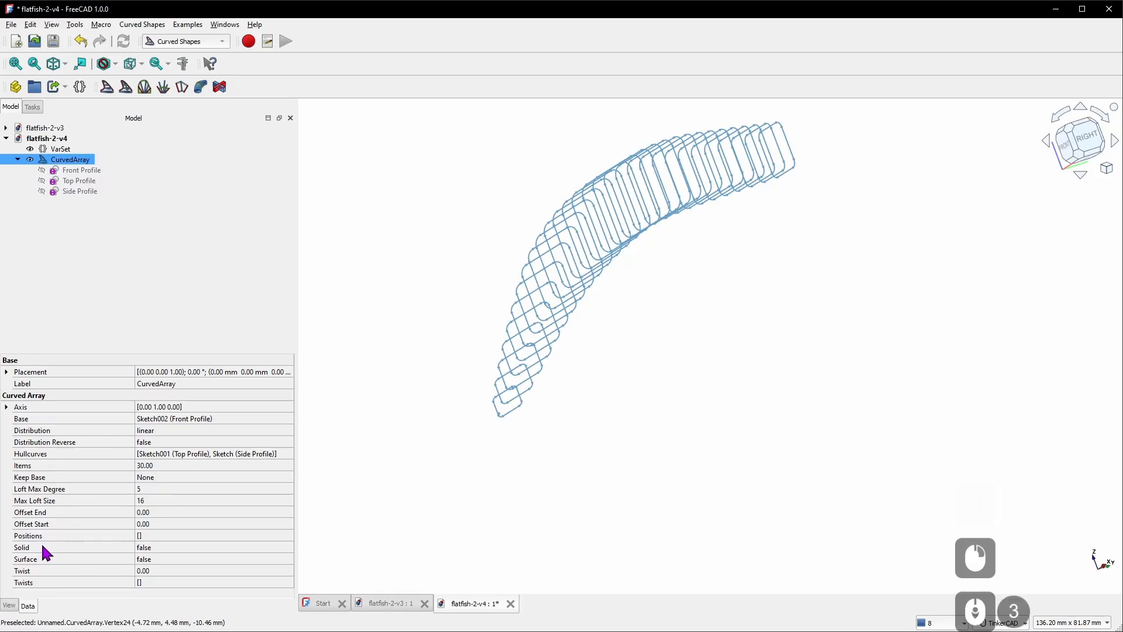
click(157, 545)
click(161, 546)
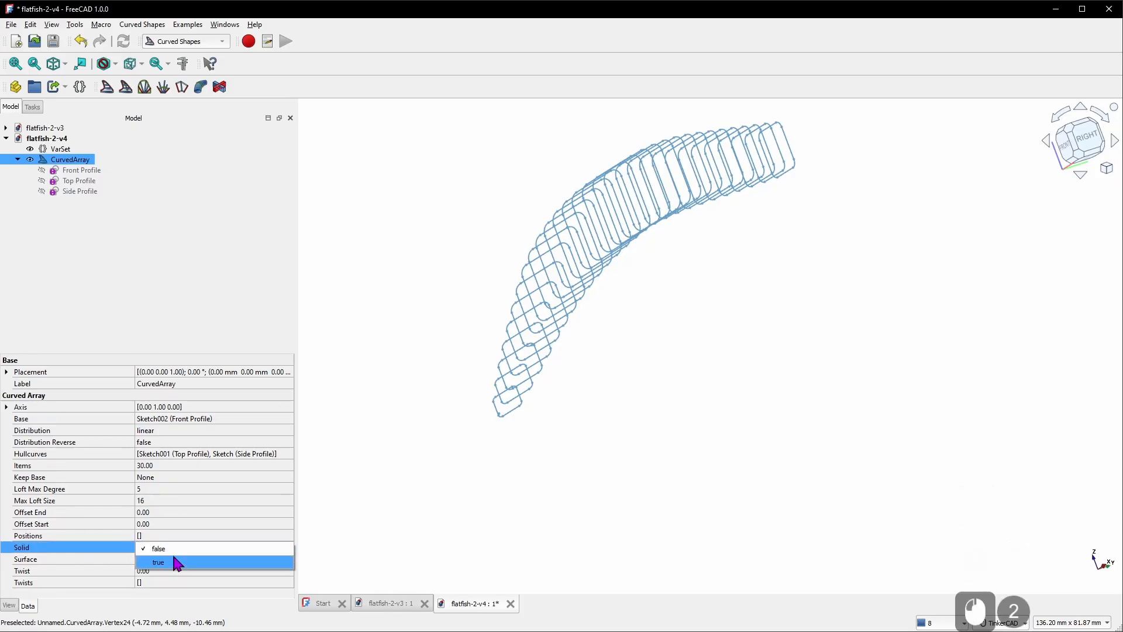
click(176, 563)
click(478, 520)
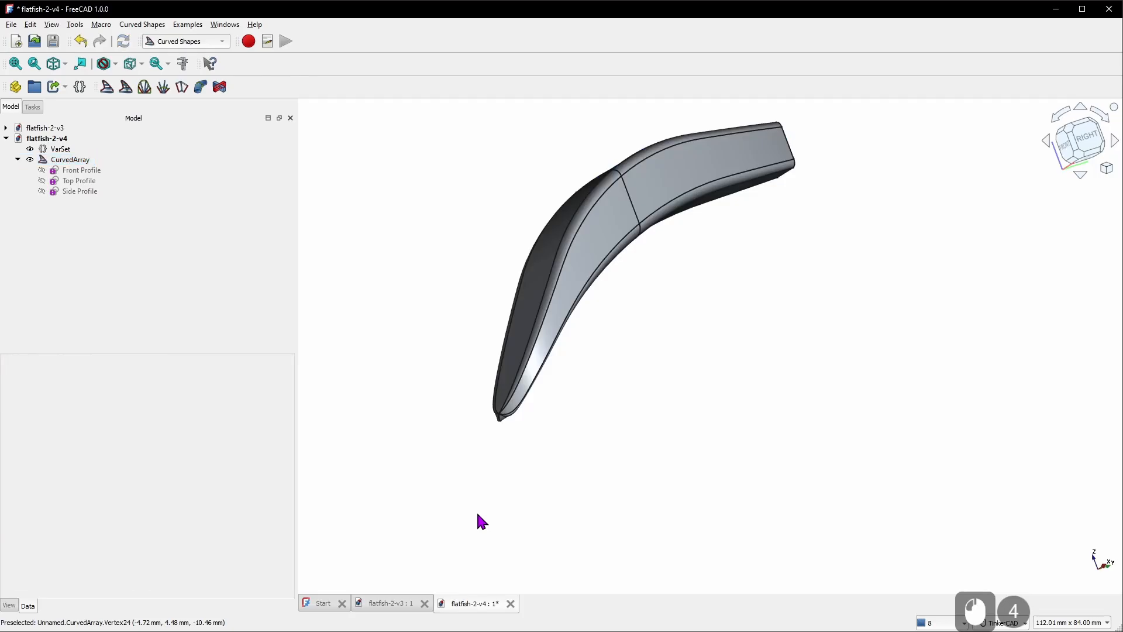
Check the pointed tip of the solid and set the CurvedArray's Offset Start to 10
right_drag(611, 301, 771, 272)
scroll(409, 383, up, 5)
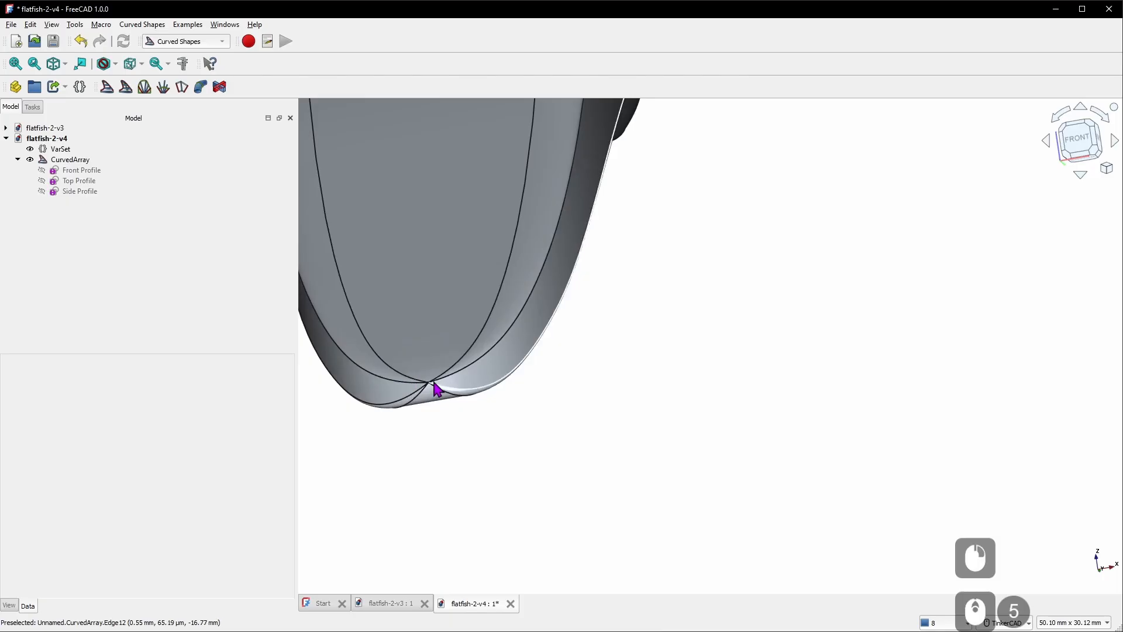
right_drag(434, 388, 12, 422)
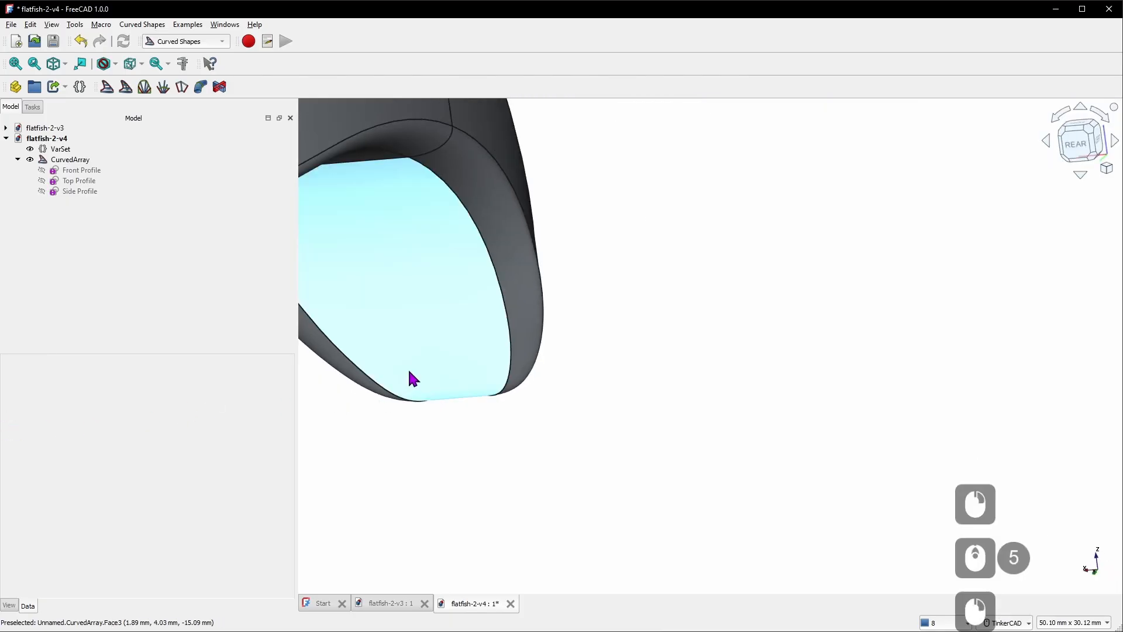
right_drag(410, 366, 349, 390)
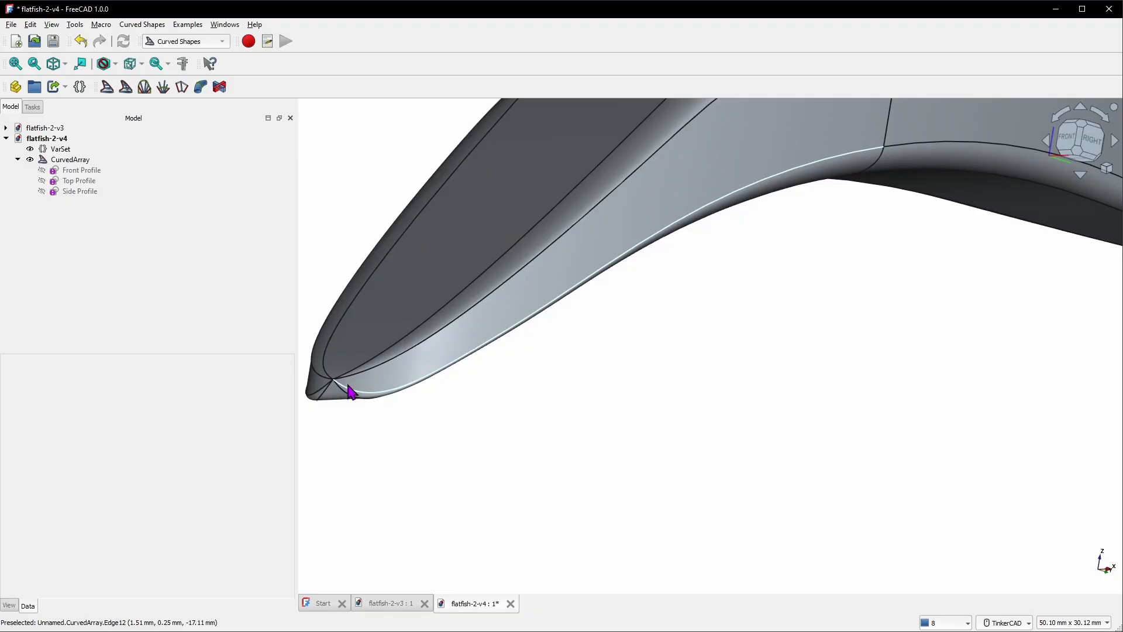
click(53, 139)
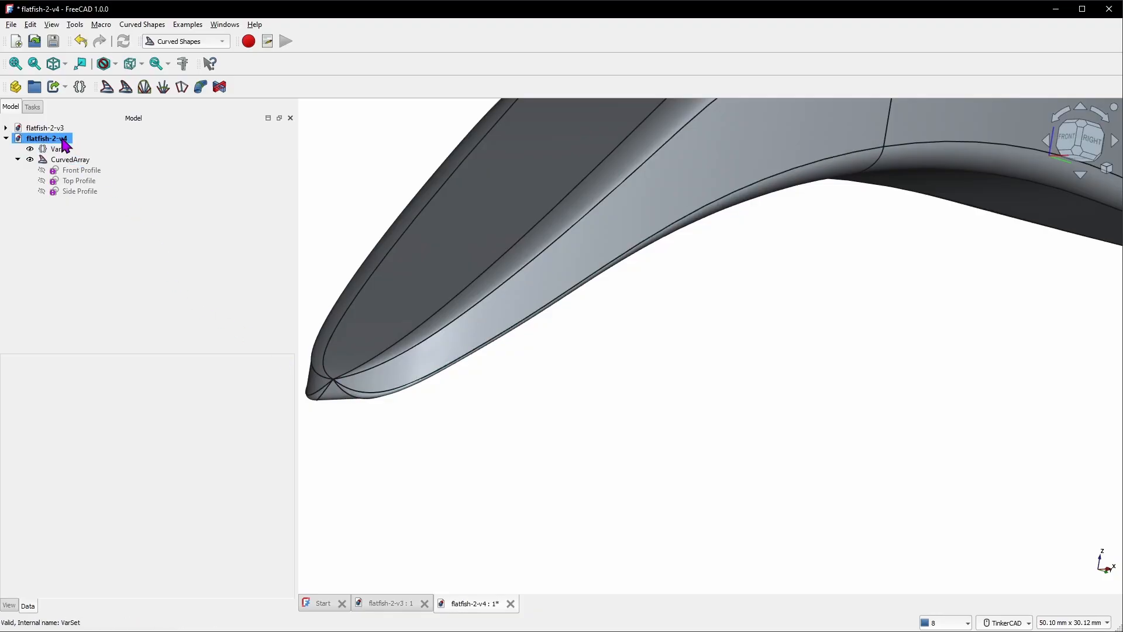
click(74, 160)
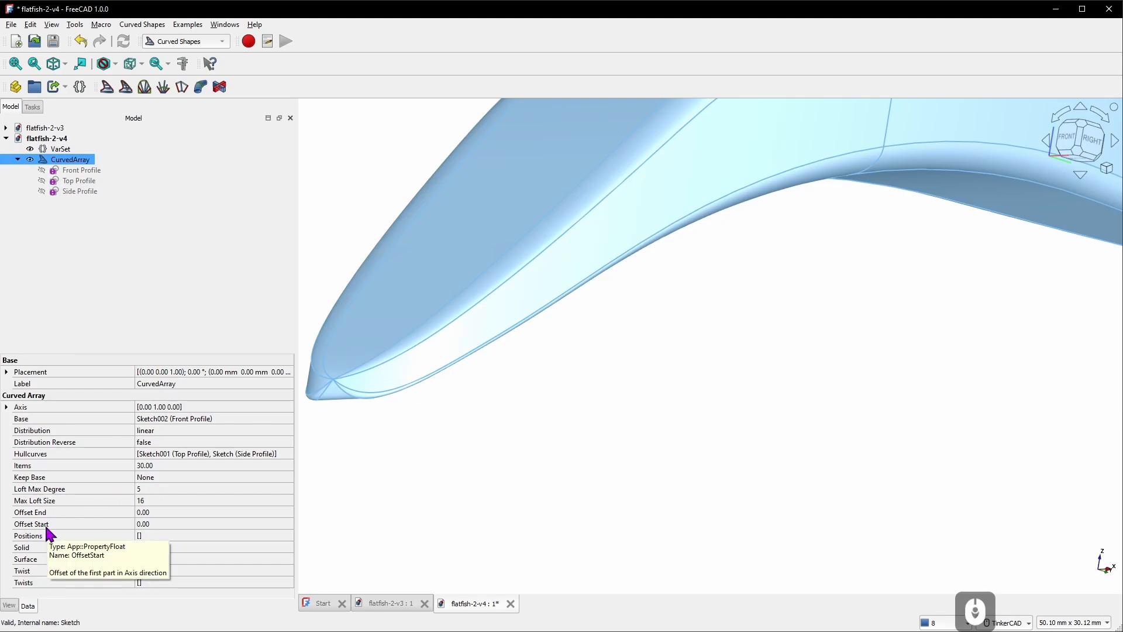
click(158, 524)
text(10)
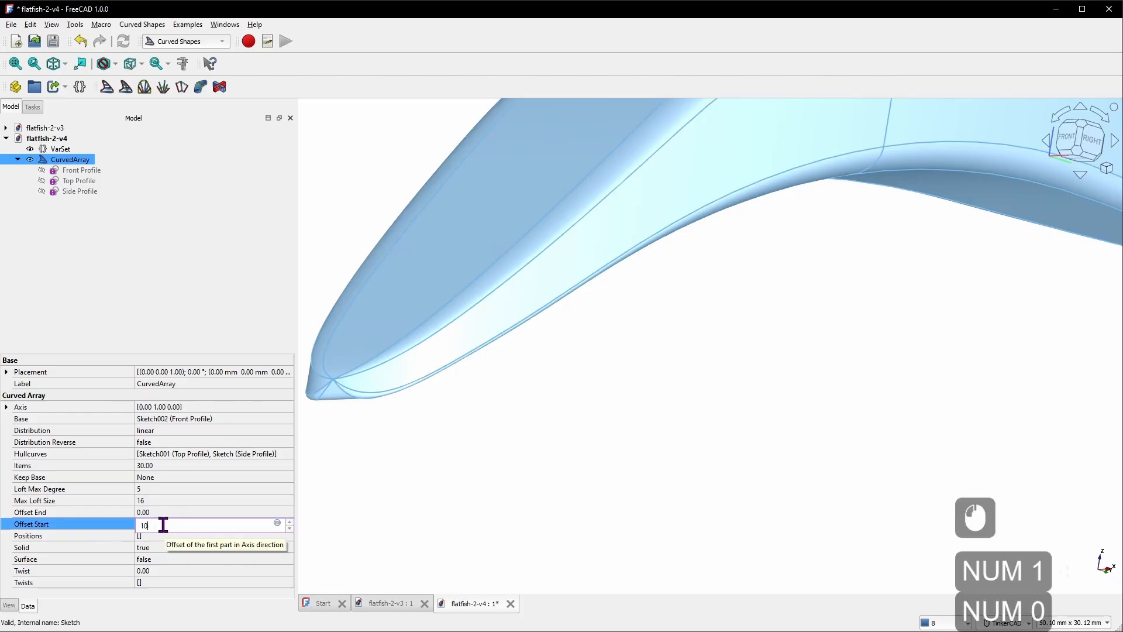
key(KP_Enter)
scroll(413, 424, down, 5)
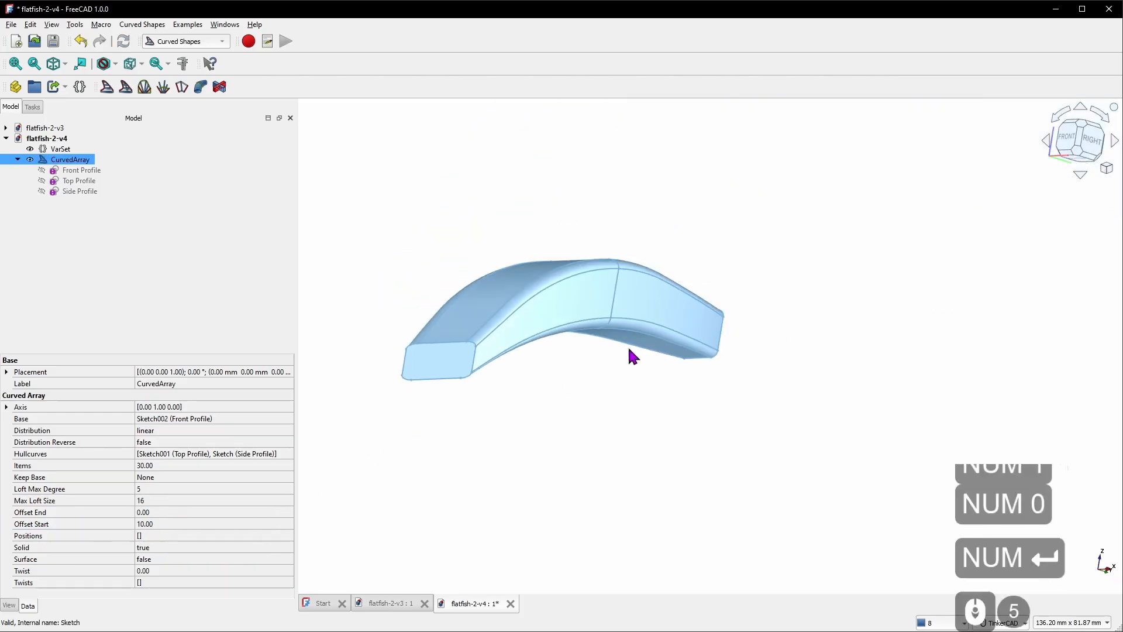
right_drag(628, 348, 530, 351)
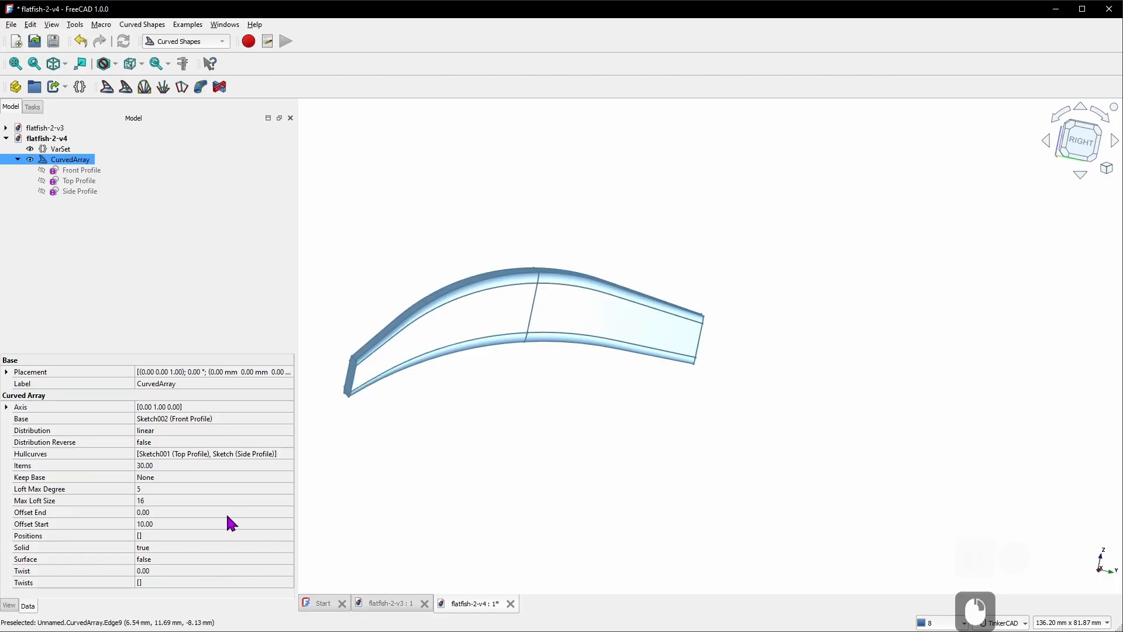
Set the CurvedArray's Solid property to false so only its section outlines are displayed
click(160, 548)
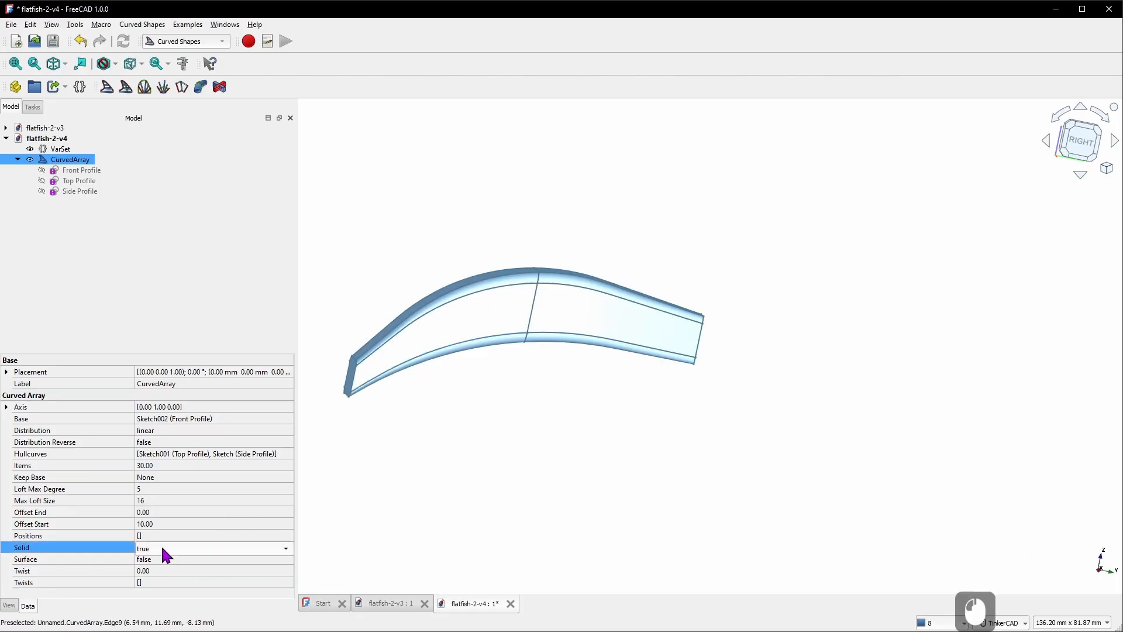
click(163, 550)
click(161, 535)
click(416, 464)
click(416, 464)
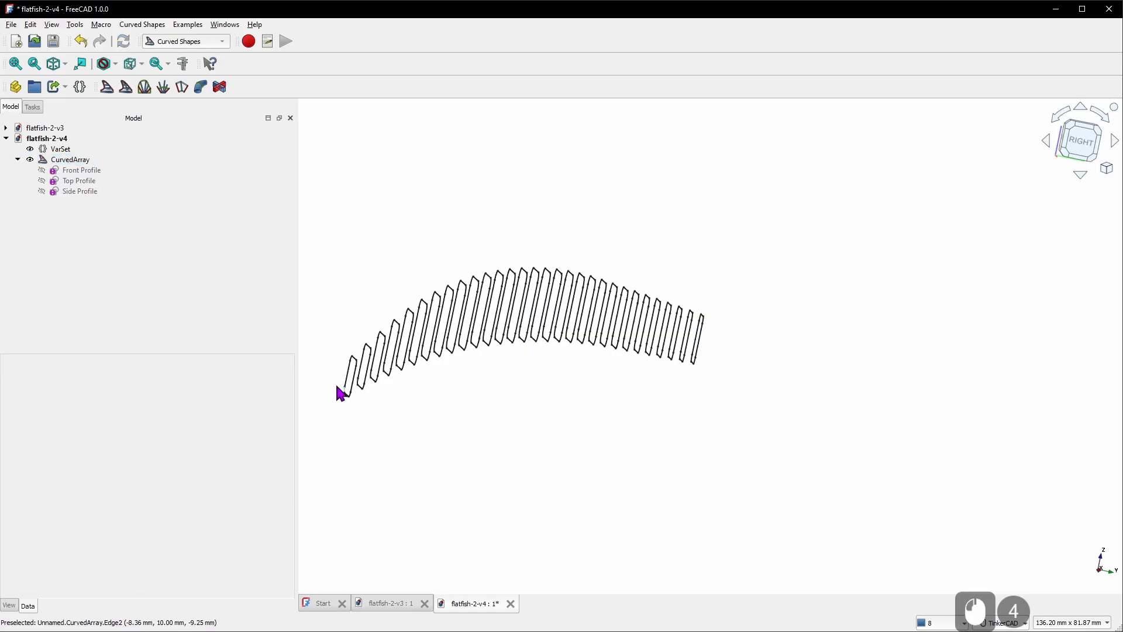
Set the CurvedArray's Offset Start to 0.1
click(76, 161)
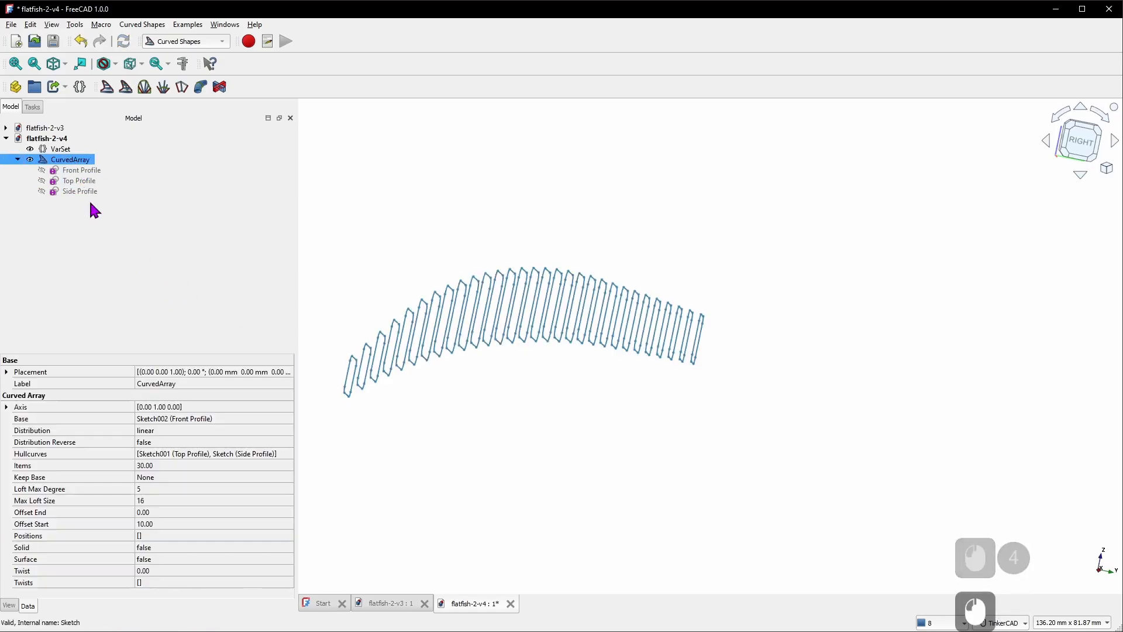
click(154, 523)
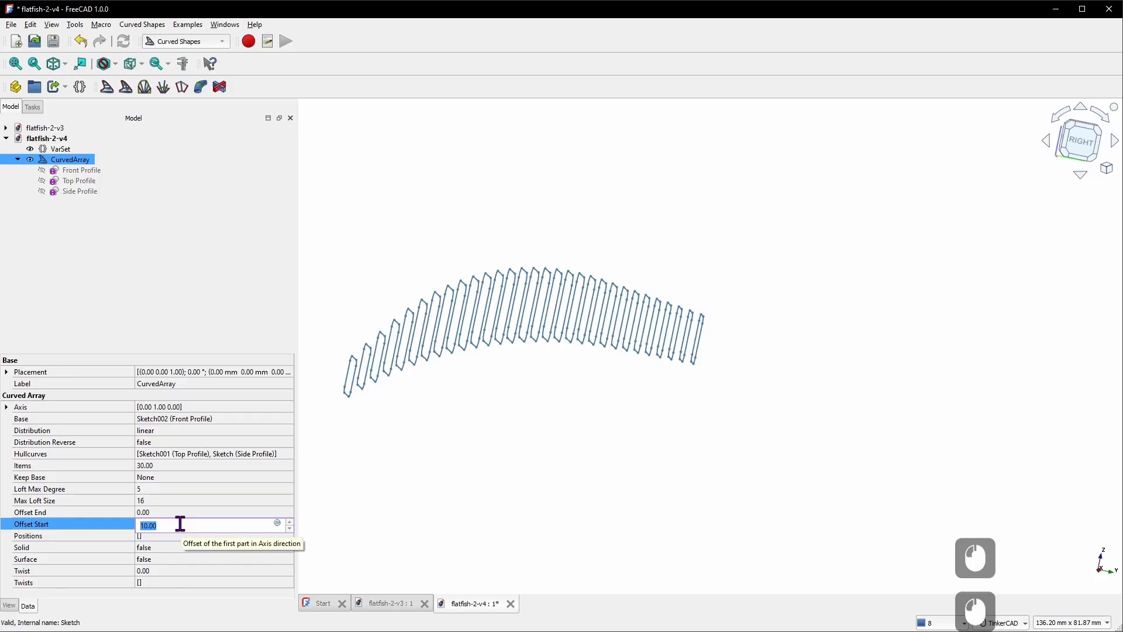
text(.1)
key(KP_Enter)
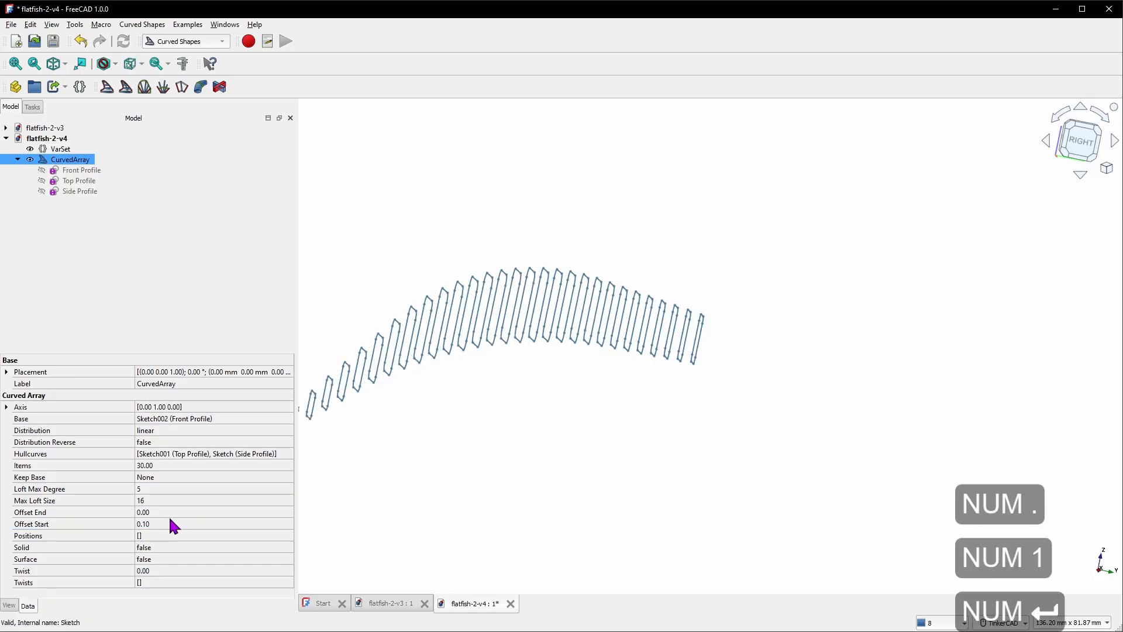
Set the CurvedArray's Solid property back to true to rebuild the solid body
click(151, 547)
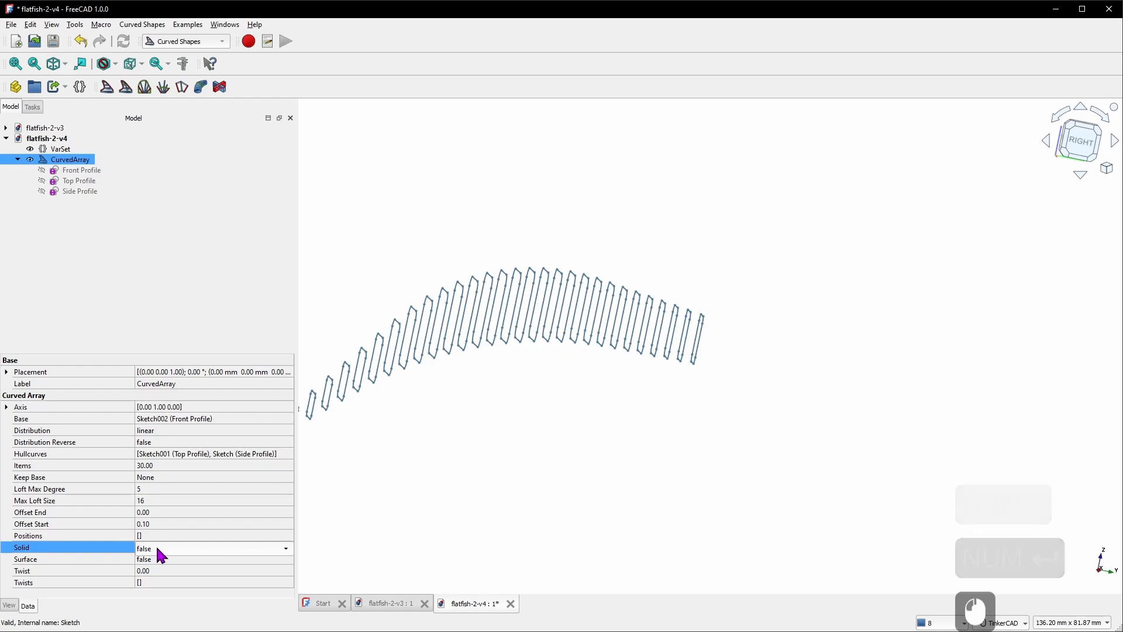
click(155, 545)
click(168, 563)
click(596, 462)
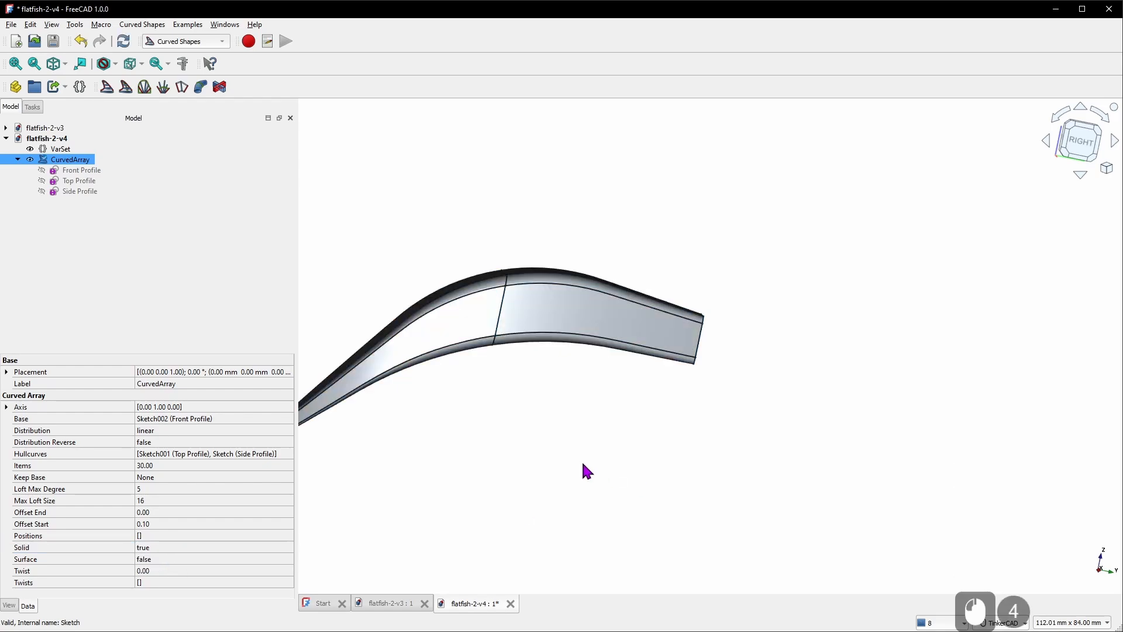
Examine the narrow tip of the solid body up close from several angles and the whole body in the right view
scroll(402, 445, down, 5)
scroll(399, 442, up, 6)
right_drag(411, 432, 608, 411)
scroll(471, 401, up, 5)
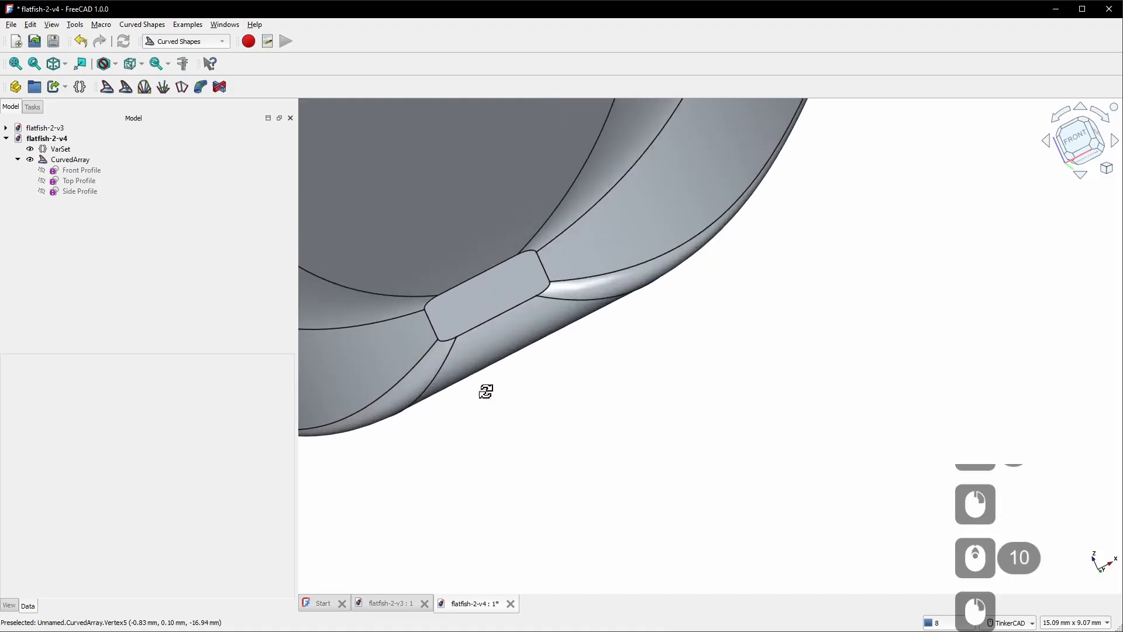
right_drag(486, 391, 396, 369)
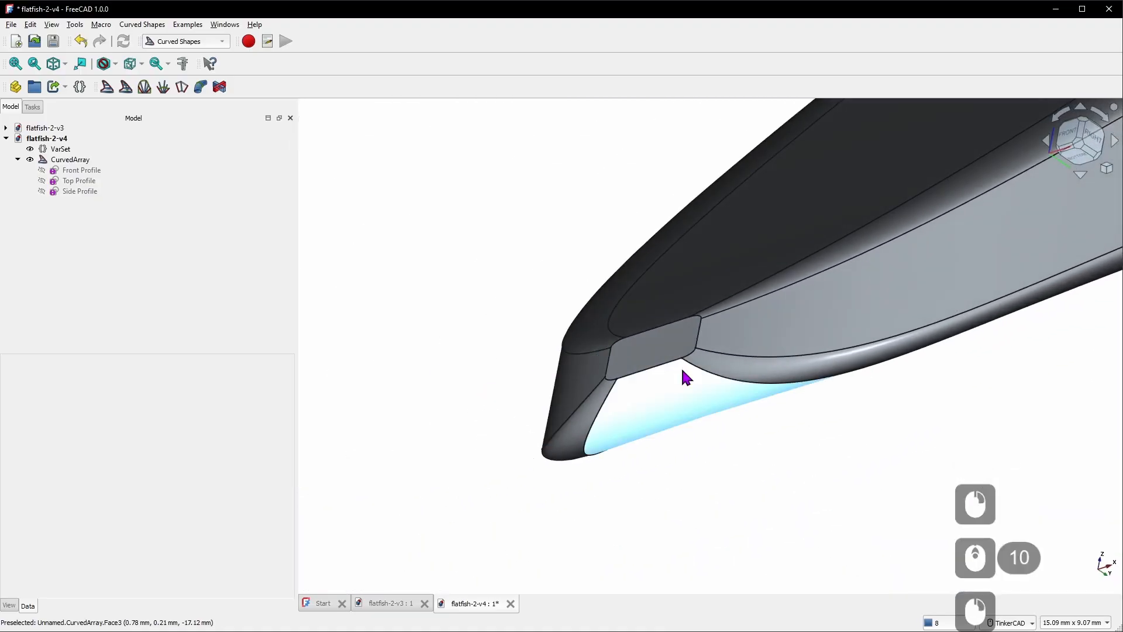
right_drag(682, 376, 557, 387)
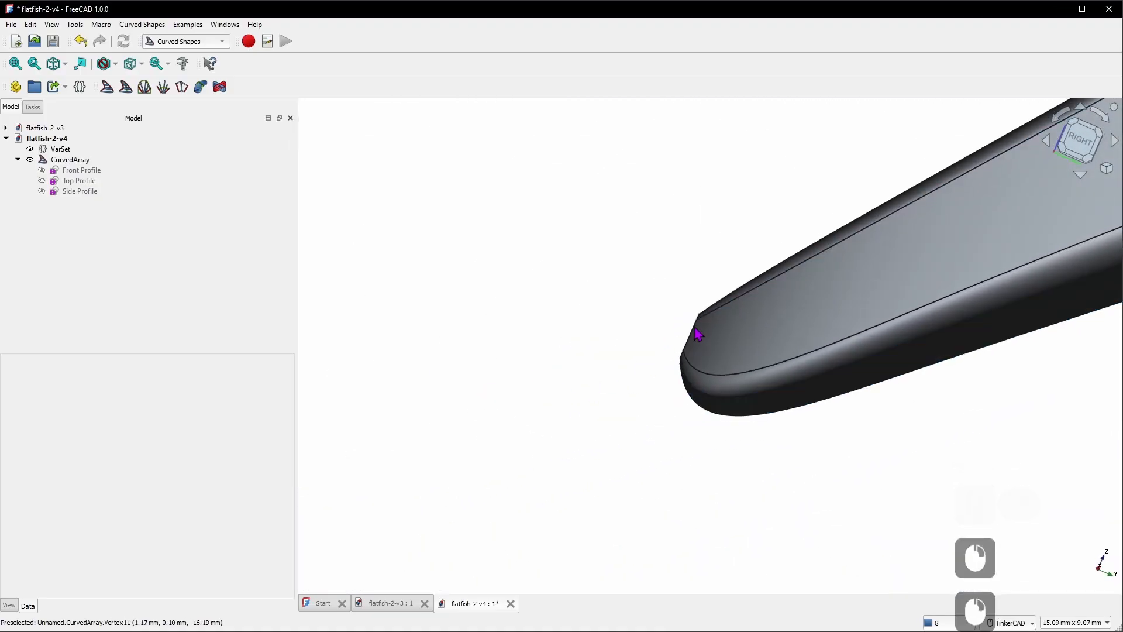
right_drag(695, 341, 668, 334)
scroll(579, 379, down, 13)
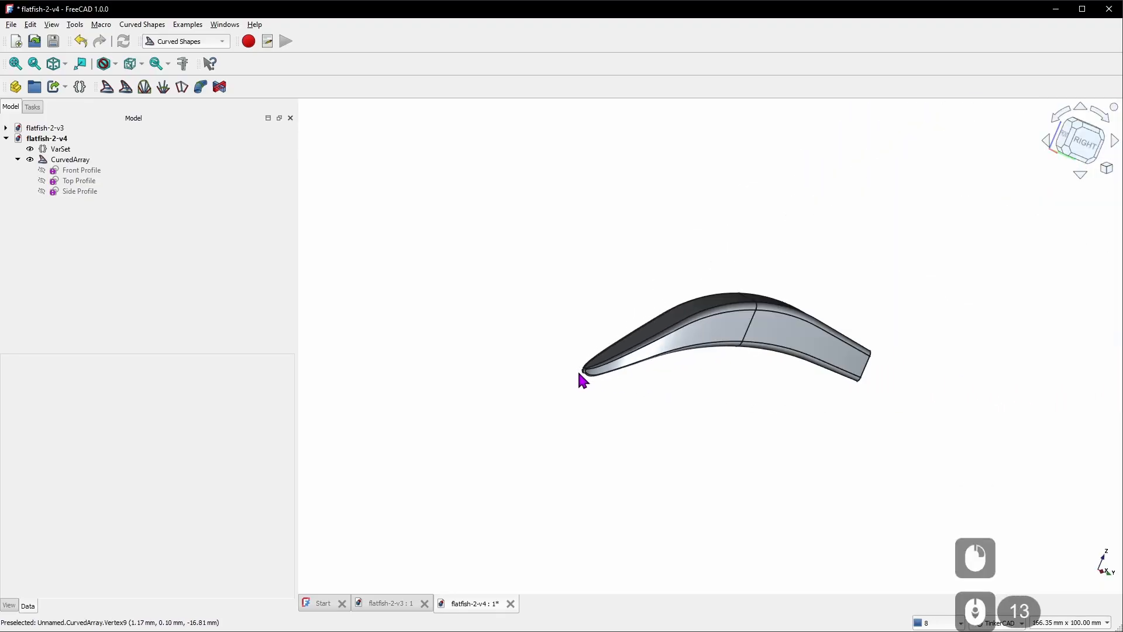
click(1079, 142)
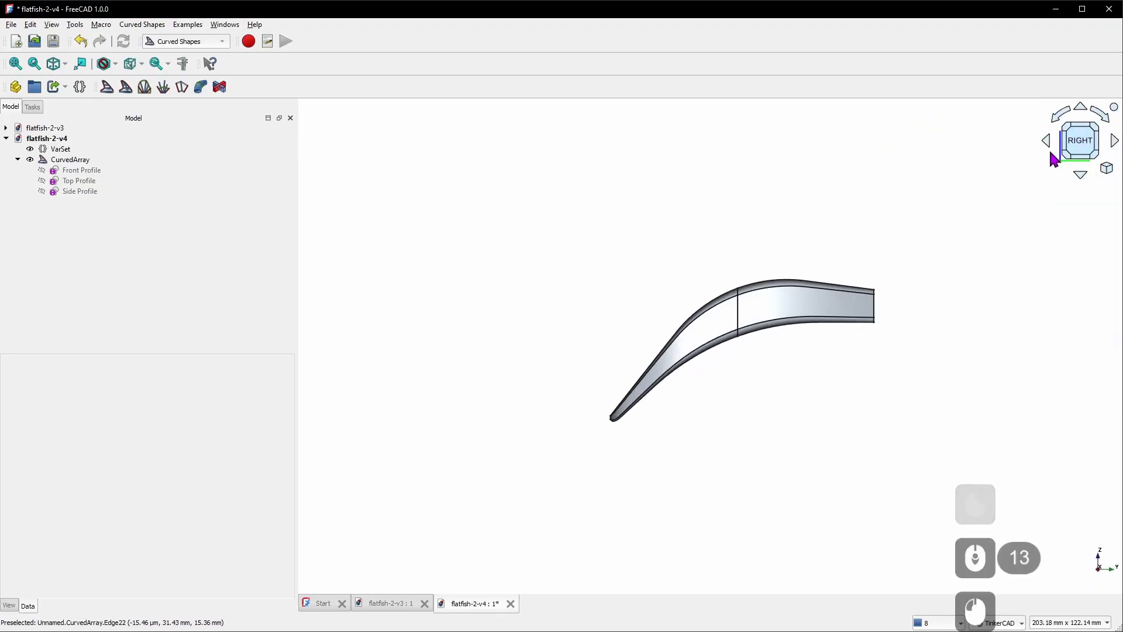
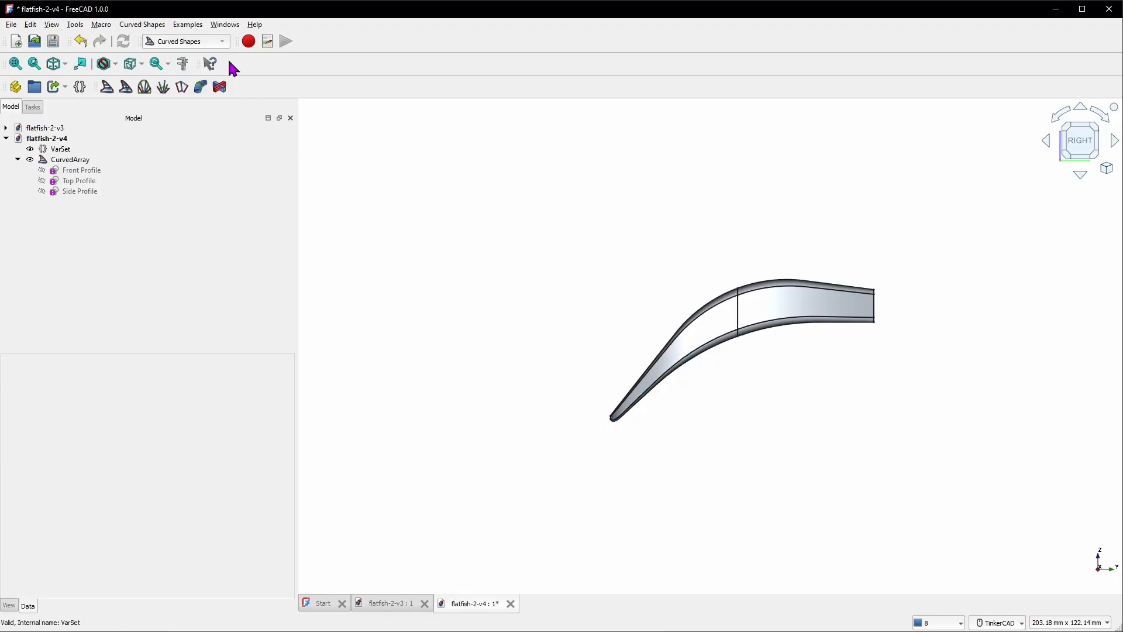
Switch to the Part workbench
click(212, 42)
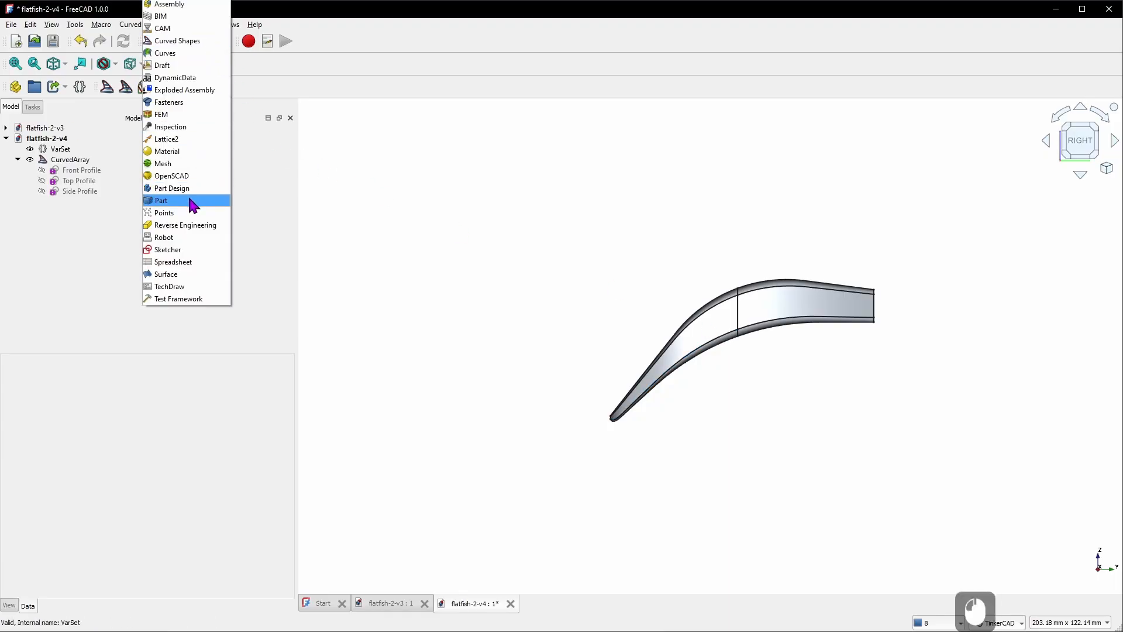
click(190, 200)
click(209, 194)
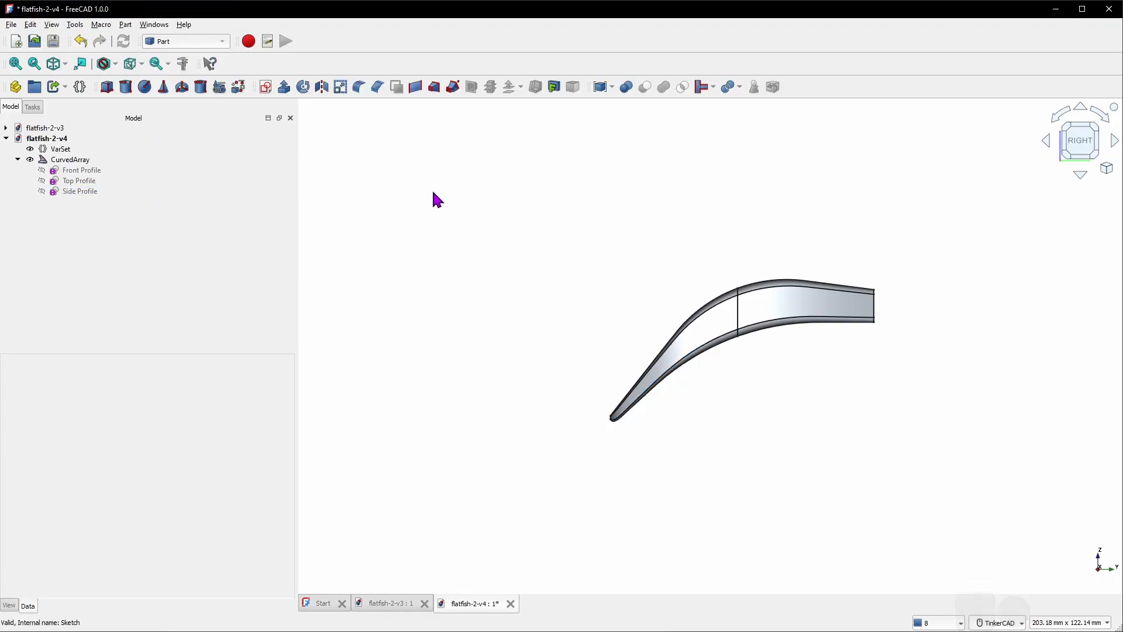
Hide the CurvedArray solid, show only the Side Profile sketch and clear the selection
click(69, 160)
click(71, 164)
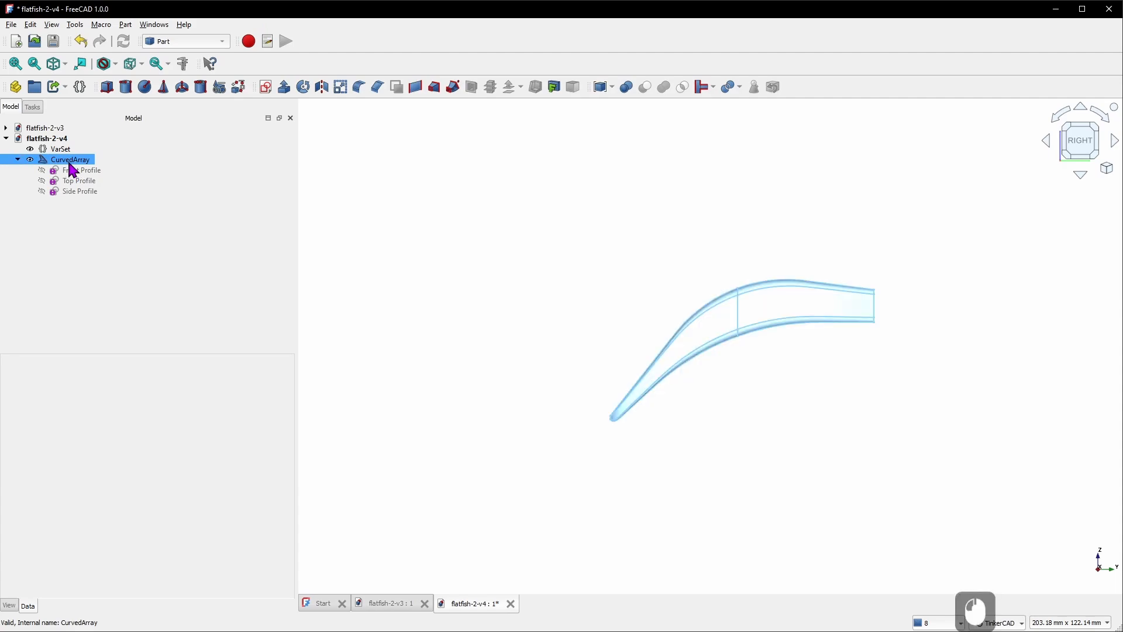
key(space)
click(103, 192)
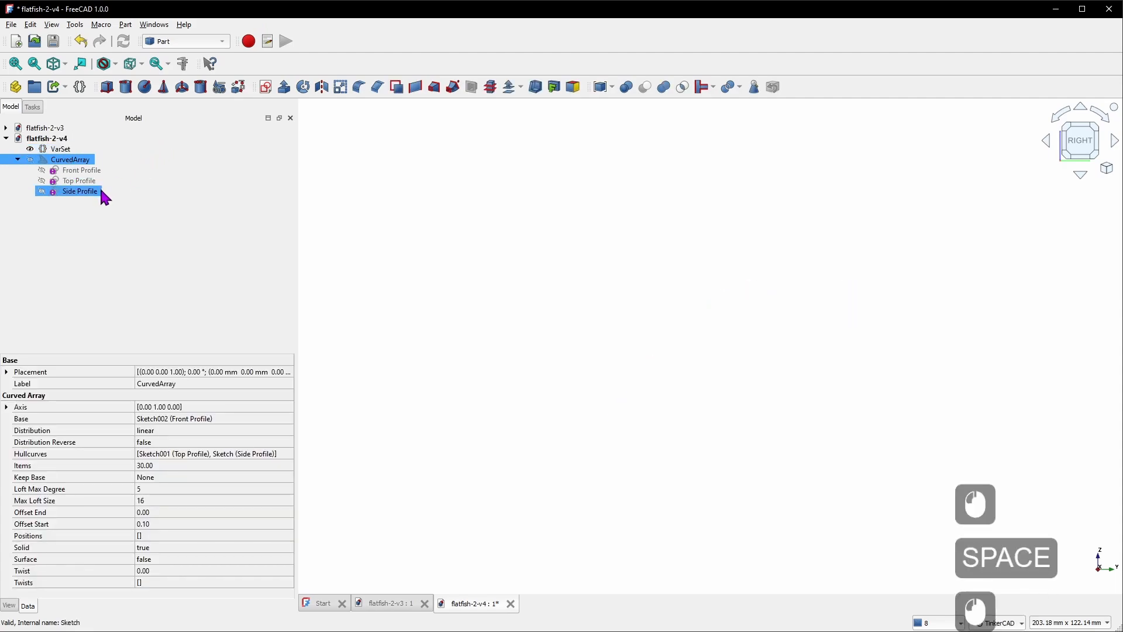
key(space)
click(478, 195)
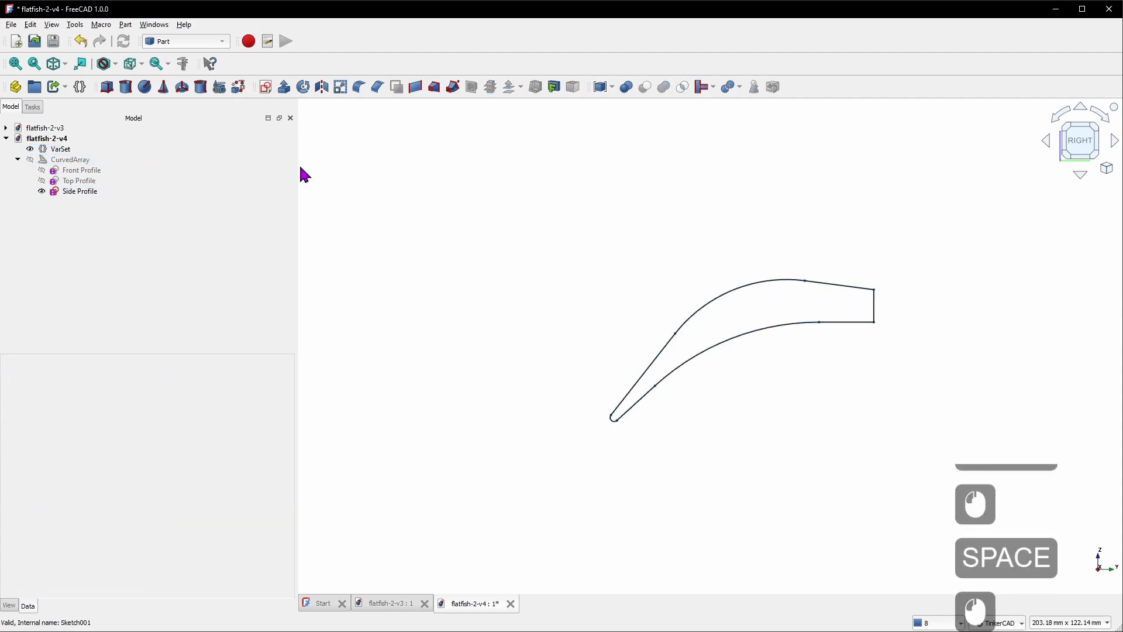
Create a new sketch on the YZ-Plane with no offset
click(266, 88)
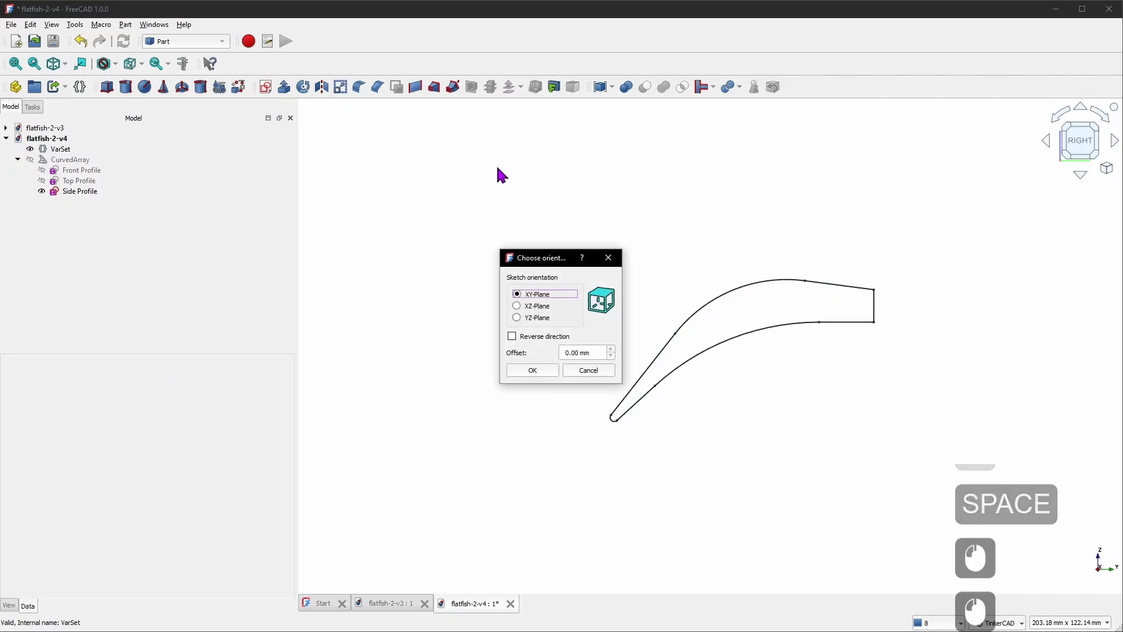
click(543, 320)
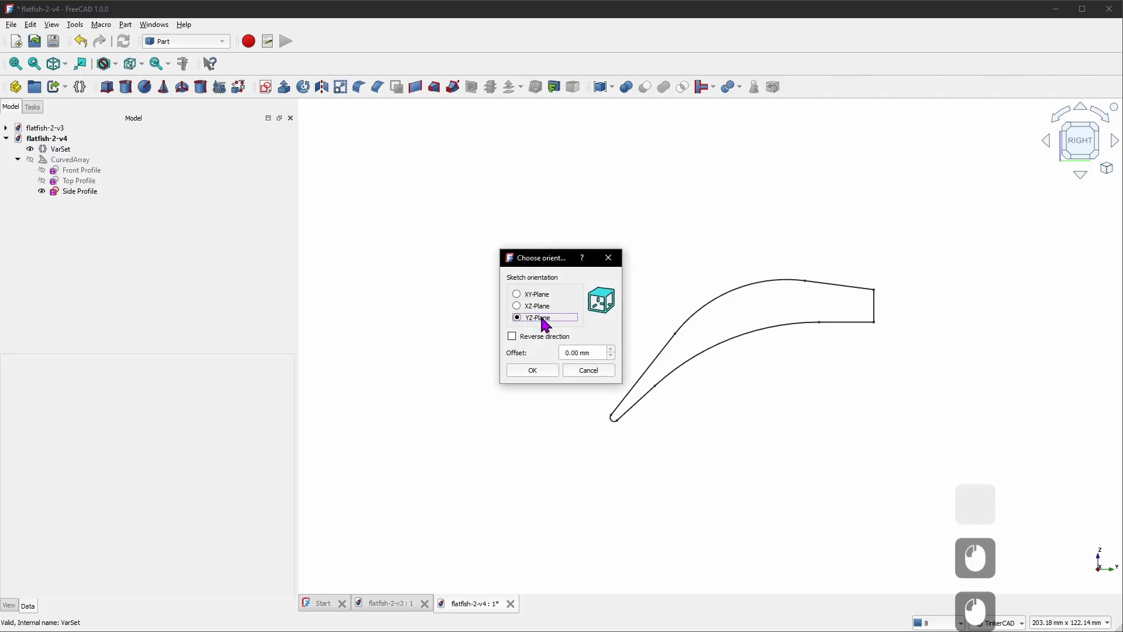
click(537, 373)
Project the Side Profile's upper sloping edge, lower arc and vertical end edge into the sketch as external geometry
scroll(507, 360, down, 4)
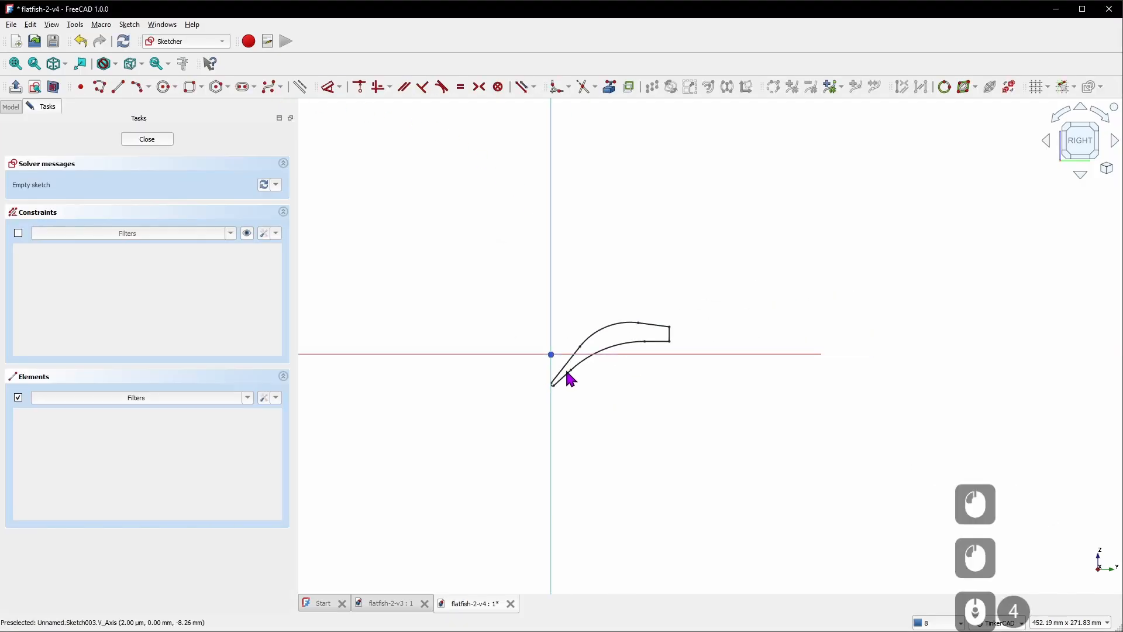
scroll(566, 373, up, 6)
scroll(566, 371, up, 2)
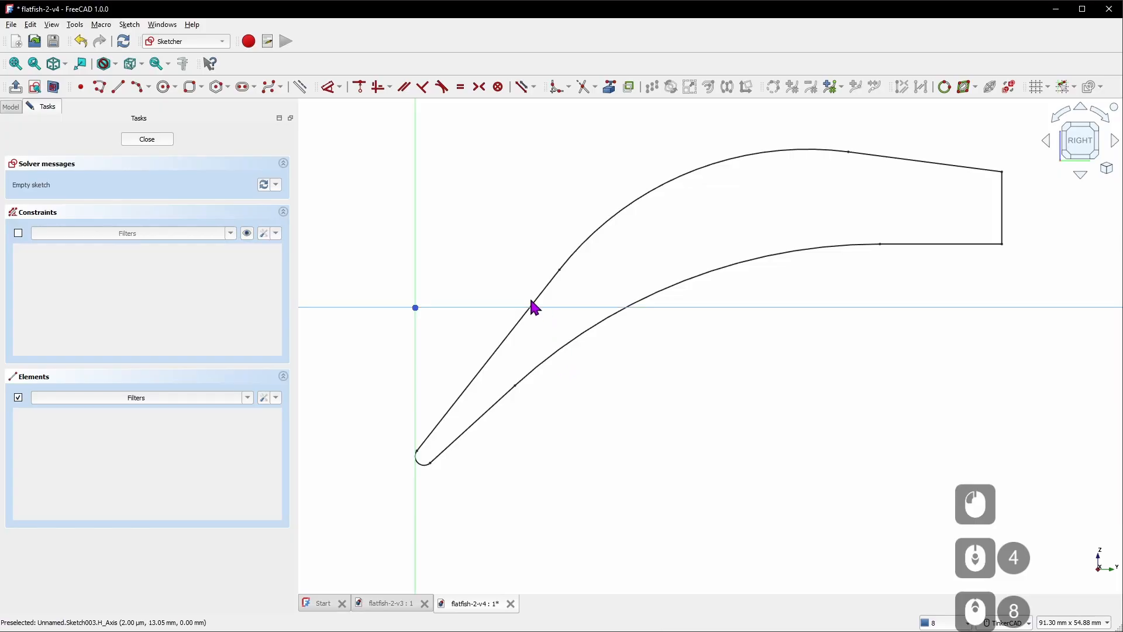
click(611, 90)
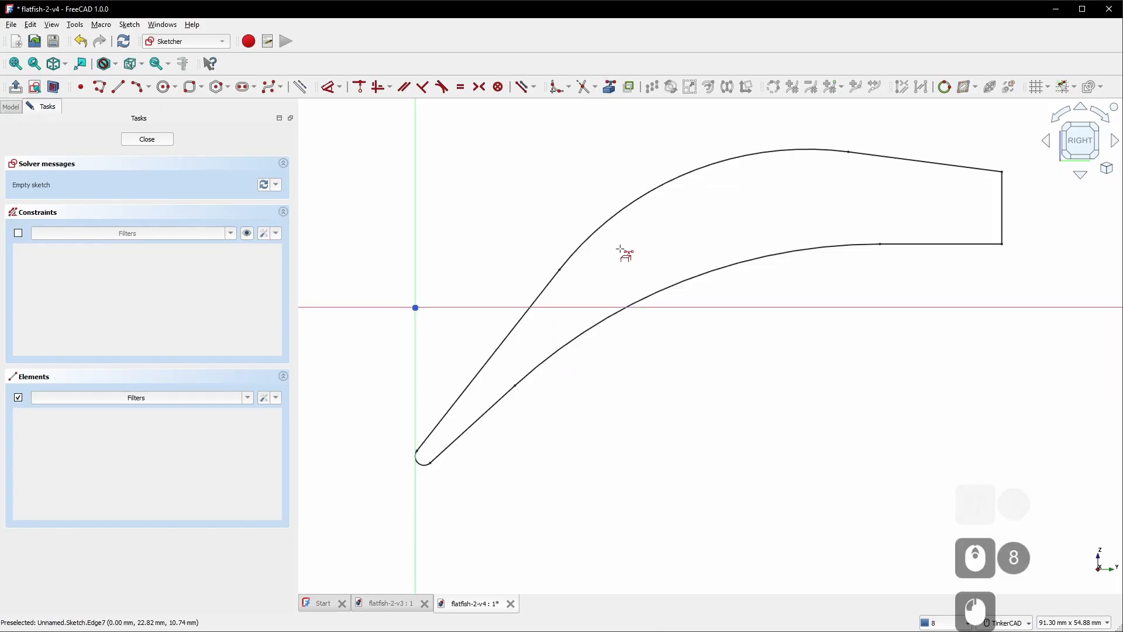
click(517, 343)
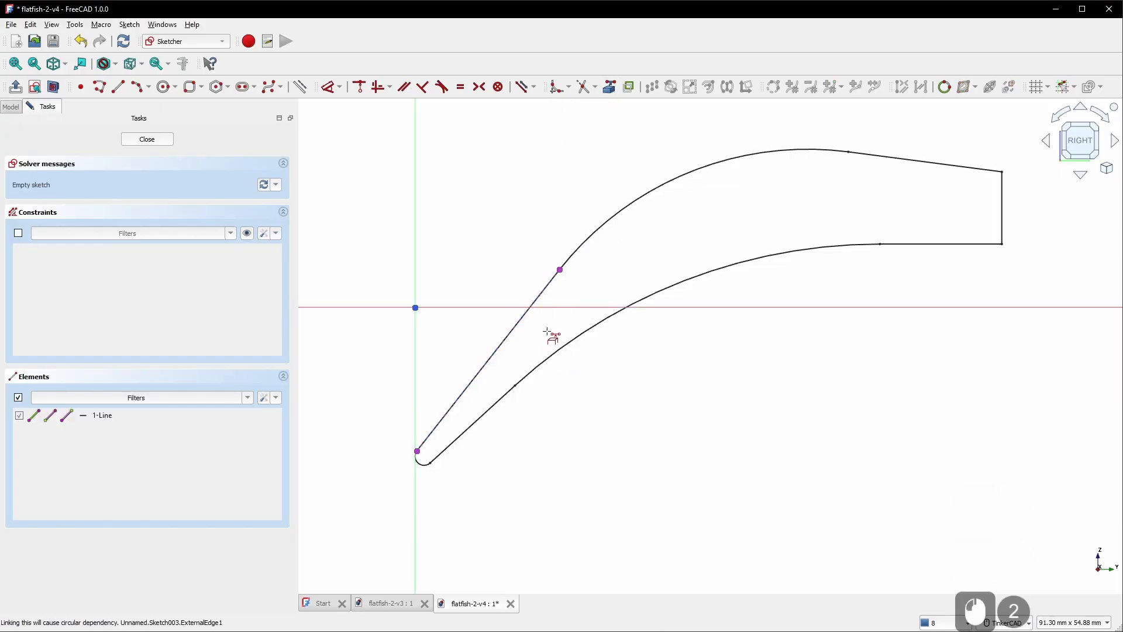
click(562, 350)
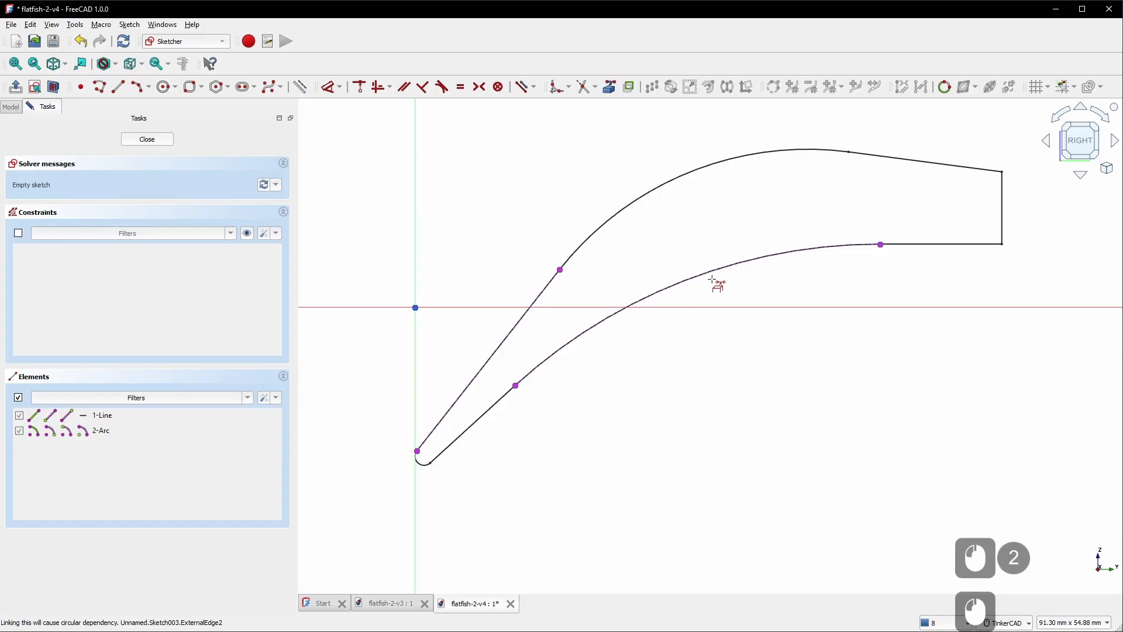
click(1002, 221)
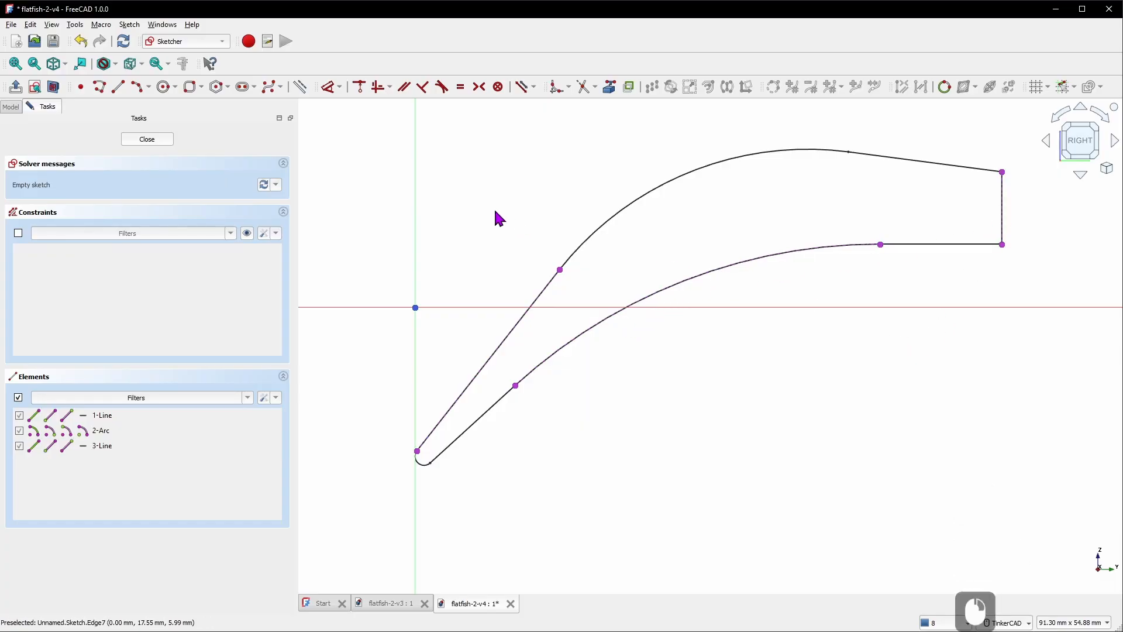
Draw a line about 16.2 mm long from the projected upper sloping edge up to the horizontal axis, inside the profile
scroll(494, 207, down, 6)
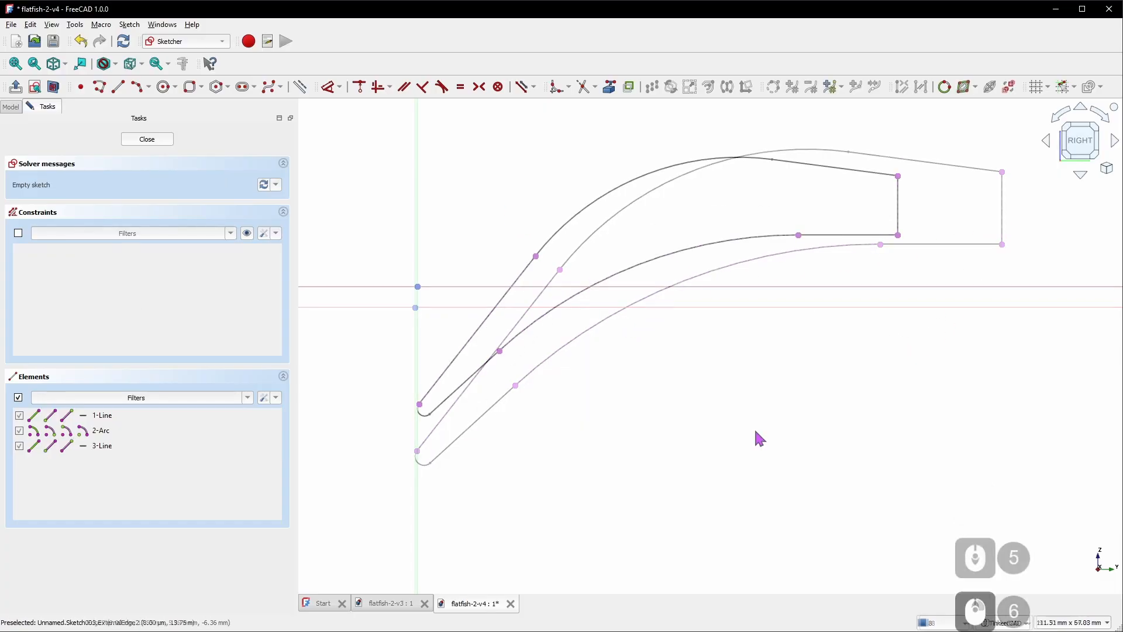
click(117, 88)
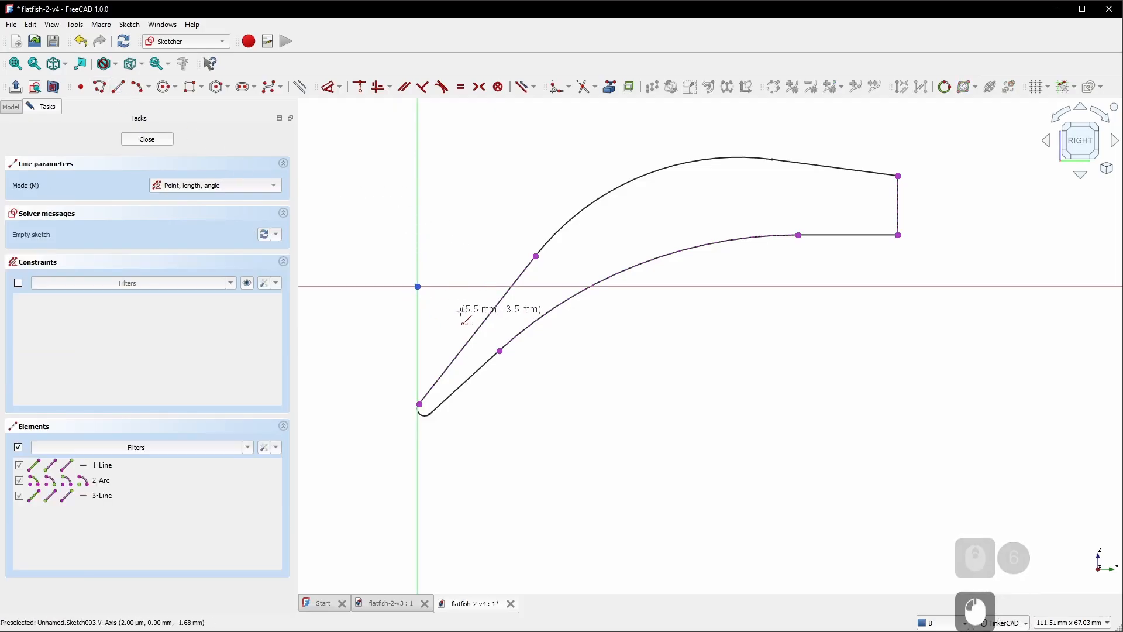
scroll(476, 307, up, 4)
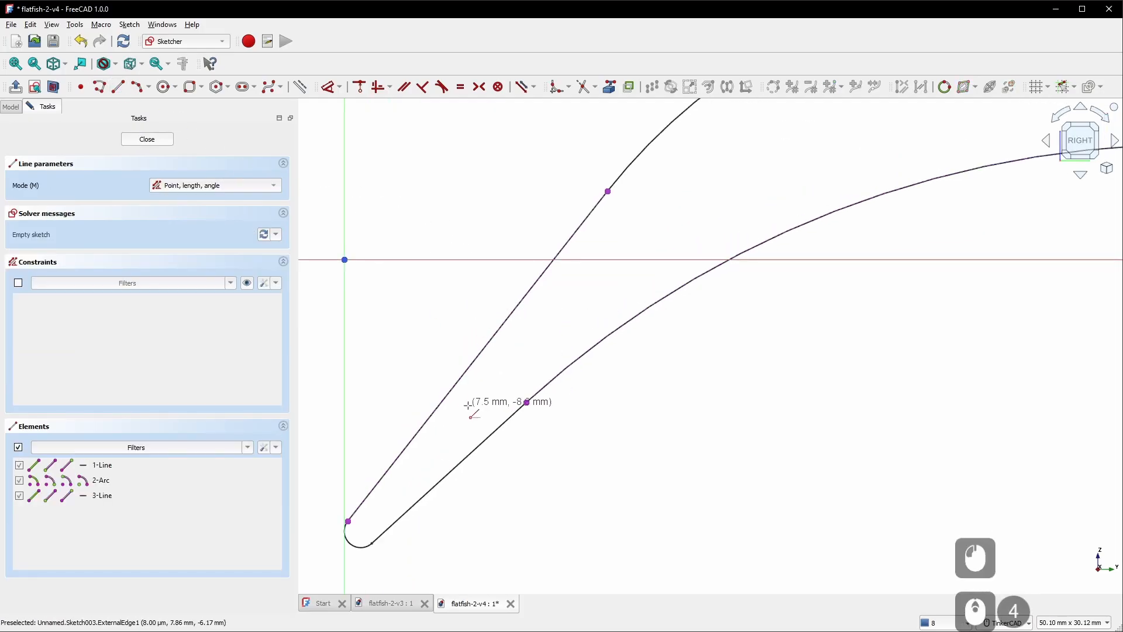
click(415, 435)
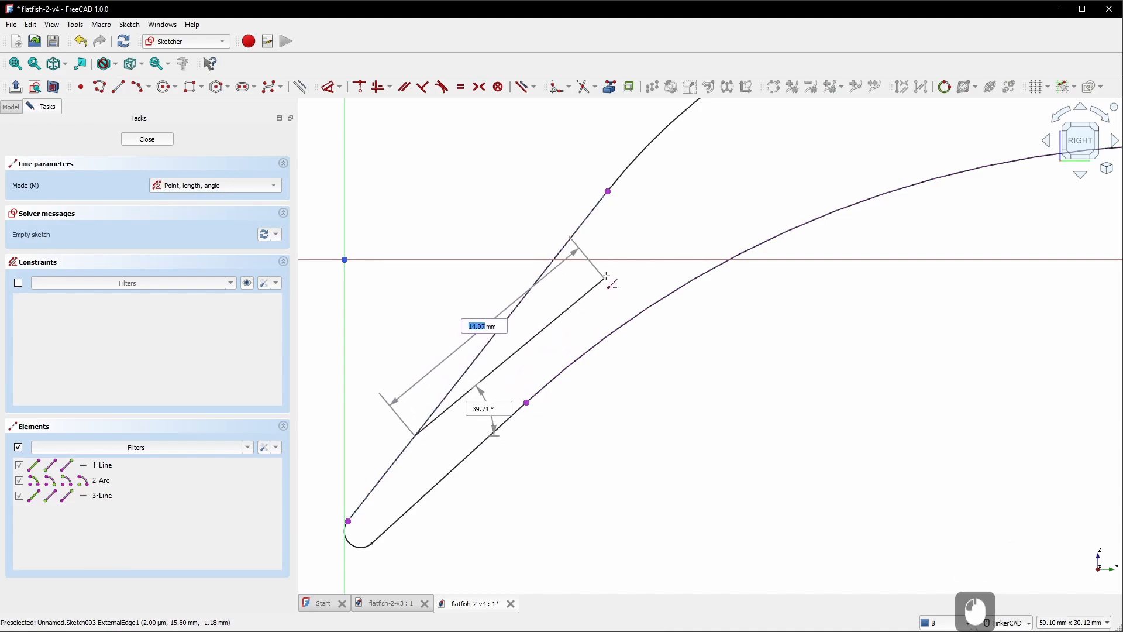
click(616, 260)
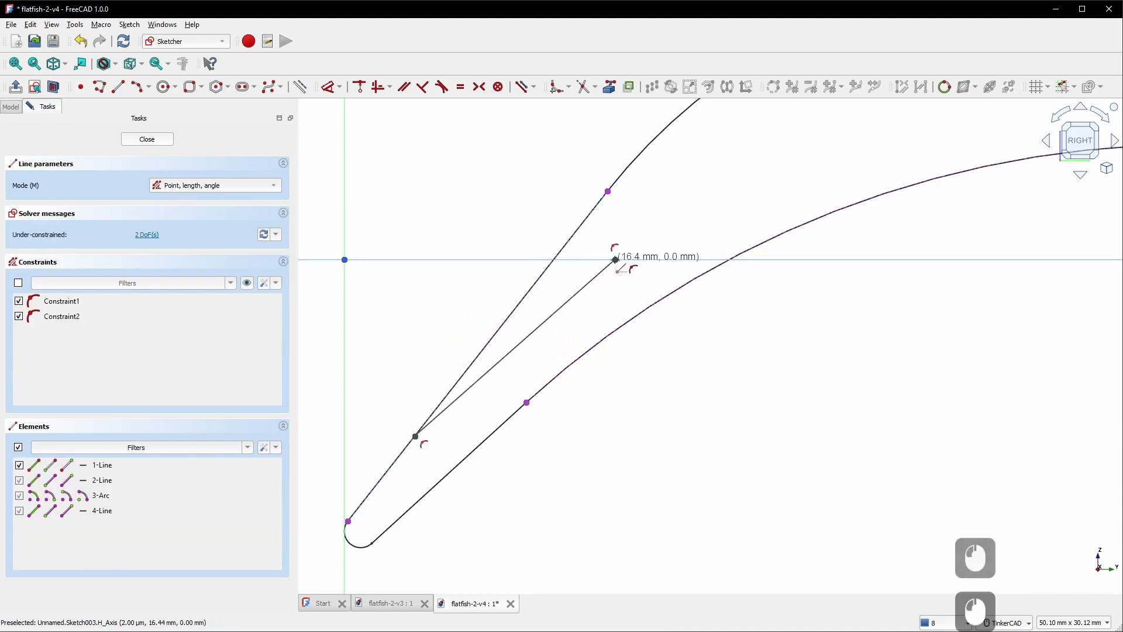
right_click(639, 376)
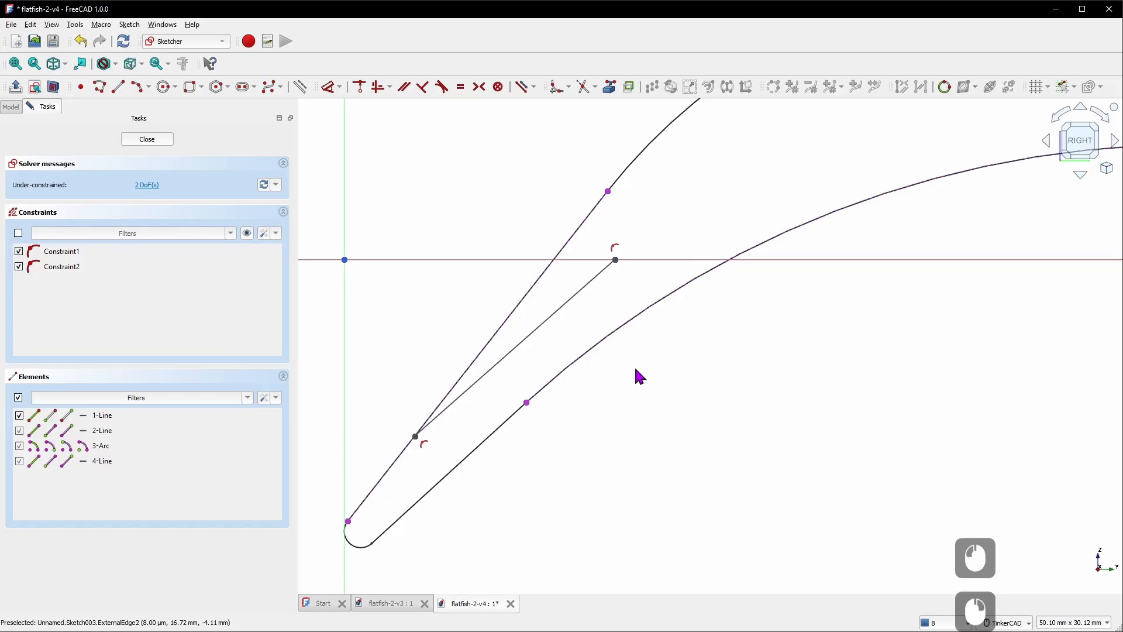
Constrain the new line's length to 10 mm and swing it to a shallower angle, further inside the profile
click(546, 324)
click(339, 88)
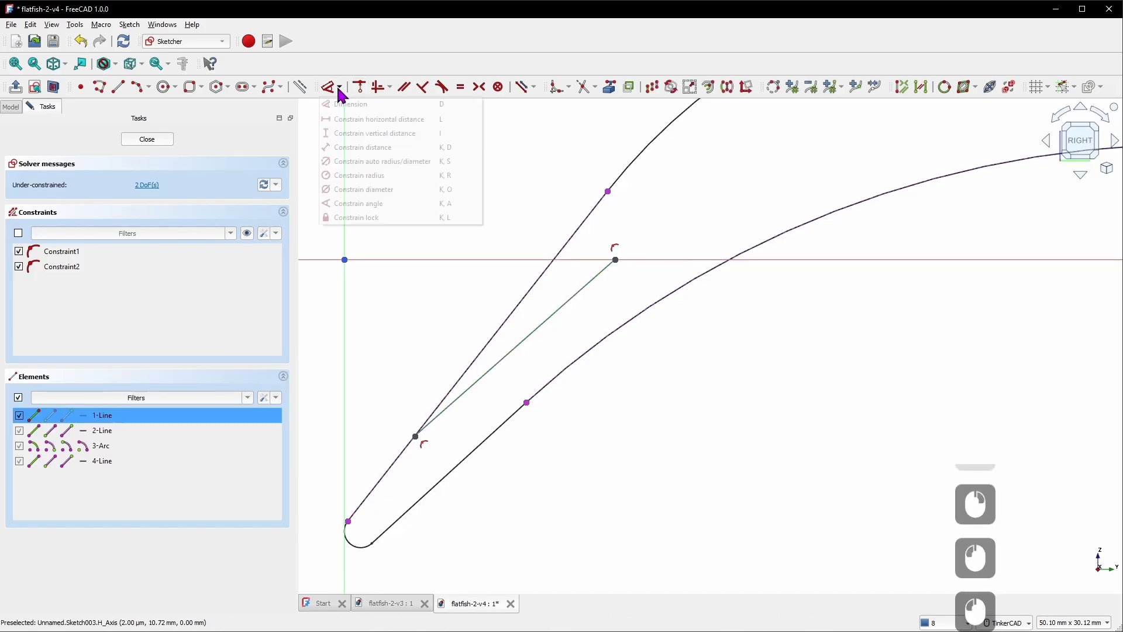
click(367, 150)
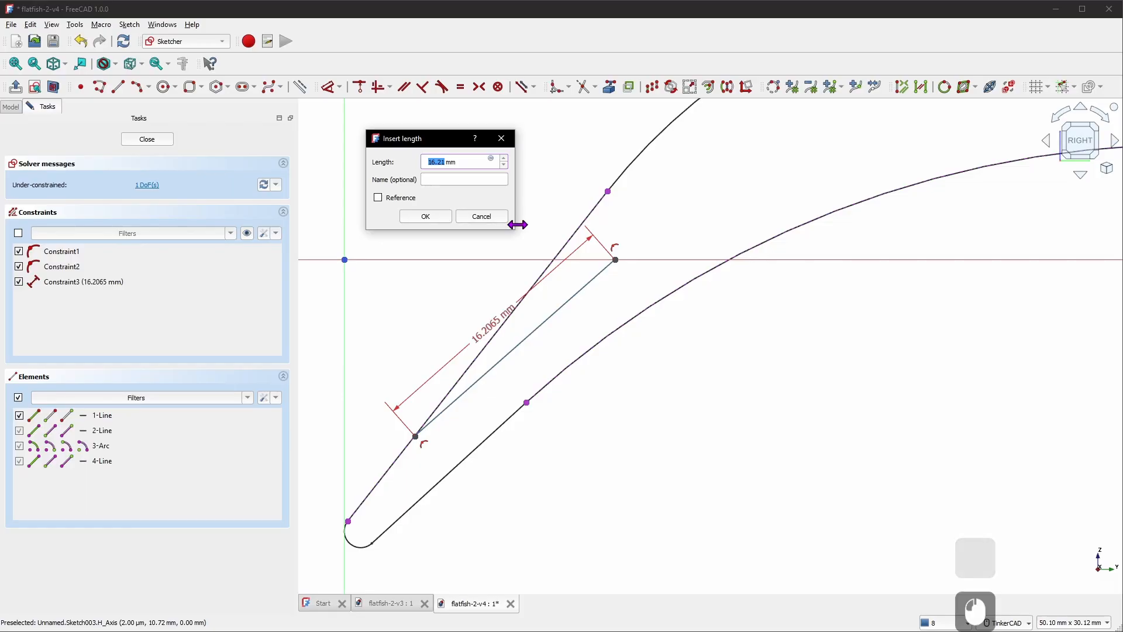
text(10)
key(KP_Enter)
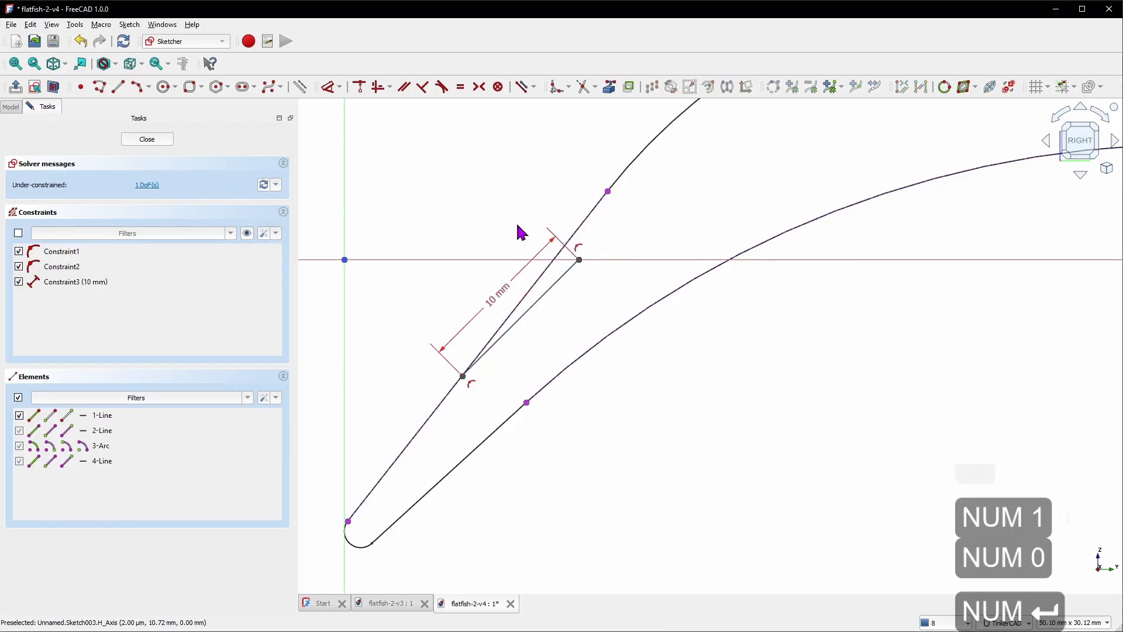
drag(552, 301, 597, 281)
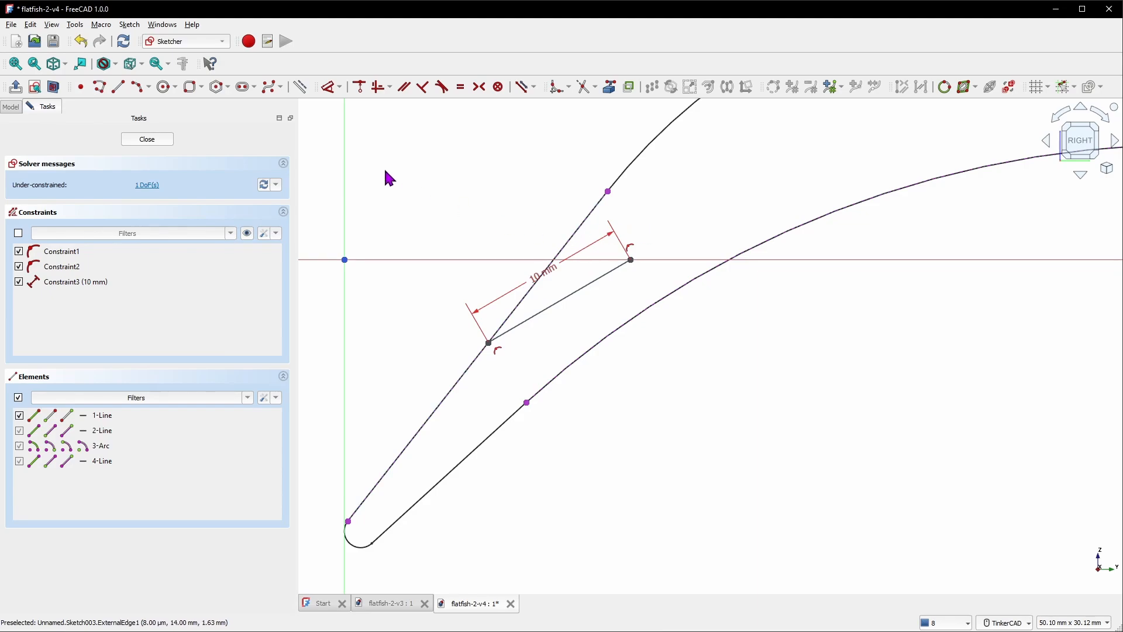
Draw two construction lines: one about 3.2 mm long extending from the 10 mm line's upper end, and one about 3 mm long crossing its tip
click(303, 92)
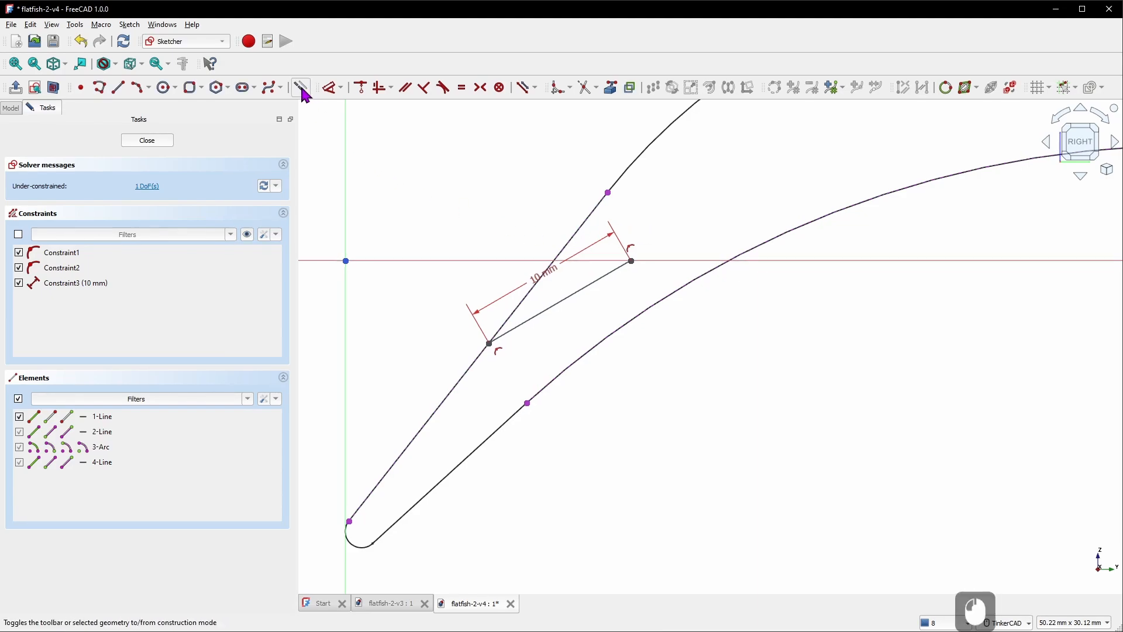
click(118, 89)
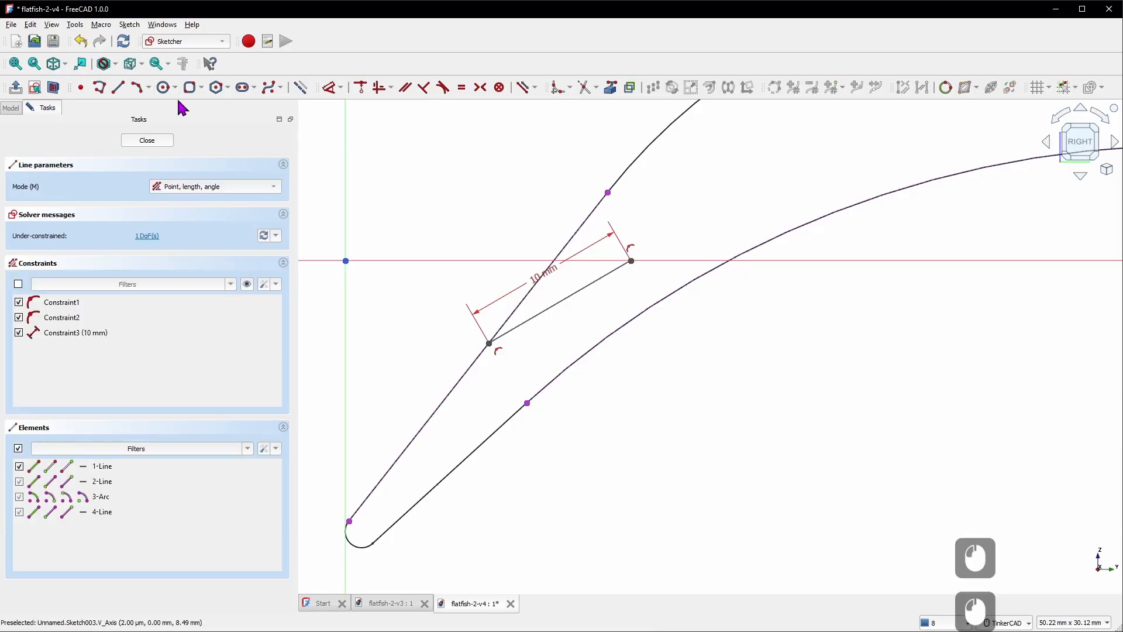
scroll(669, 231, up, 5)
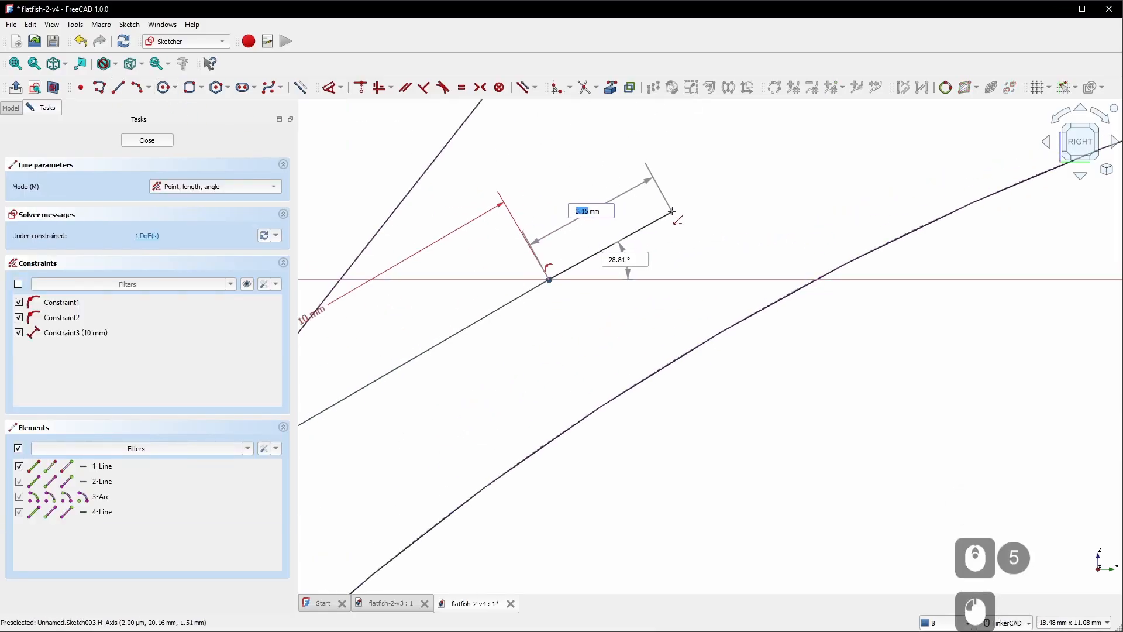
click(550, 280)
click(674, 210)
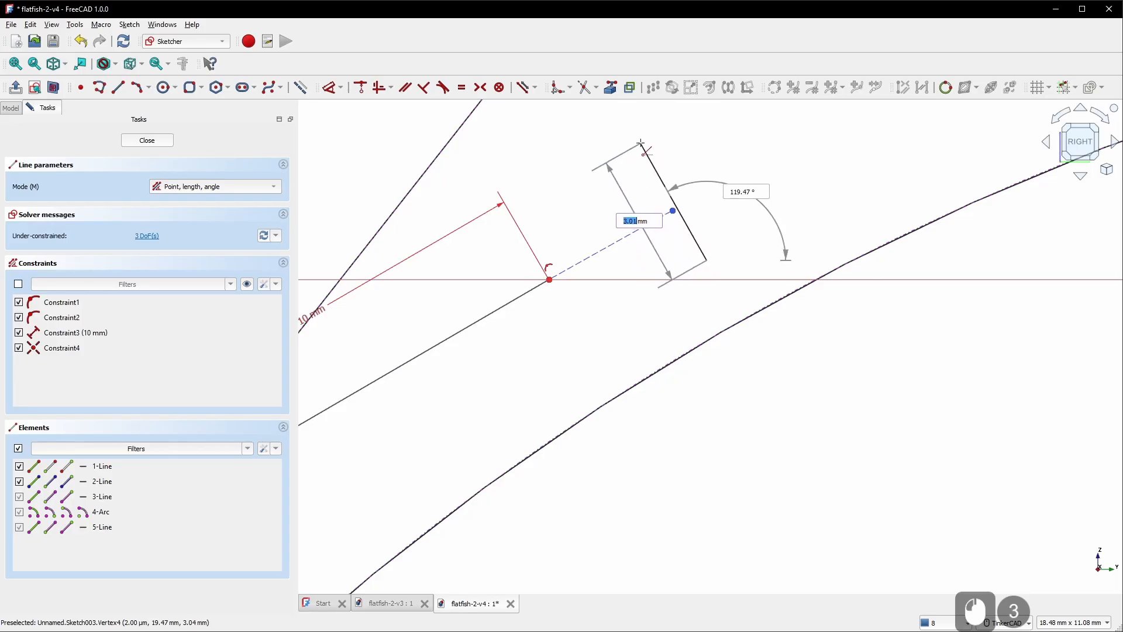
click(641, 142)
right_click(641, 143)
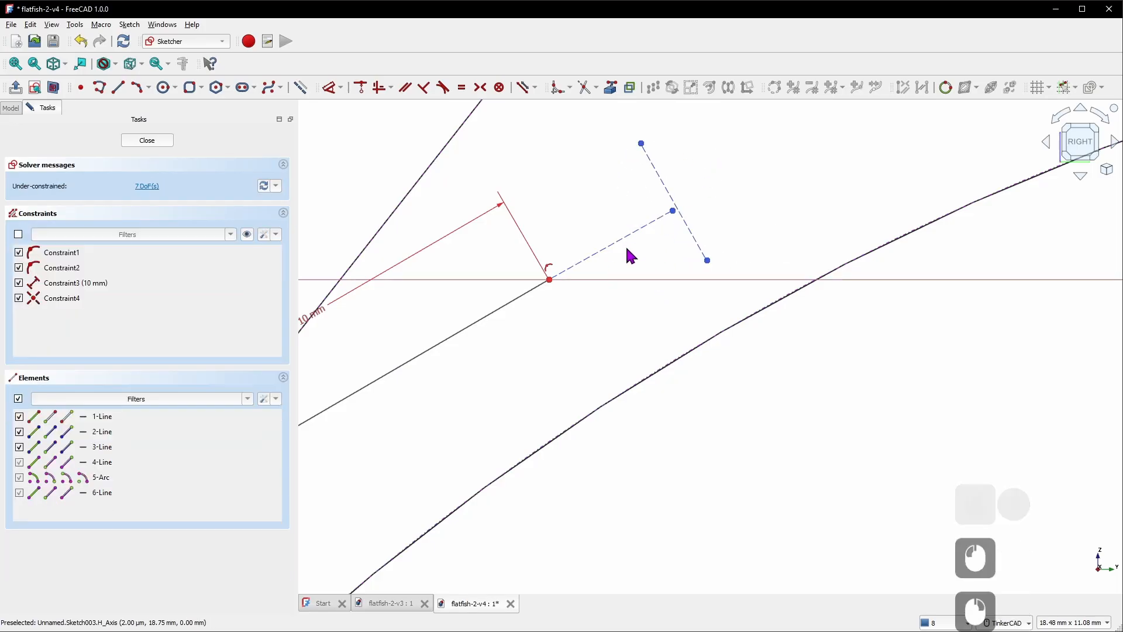
Constrain the extending construction line parallel to the 10 mm line
drag(672, 210, 672, 227)
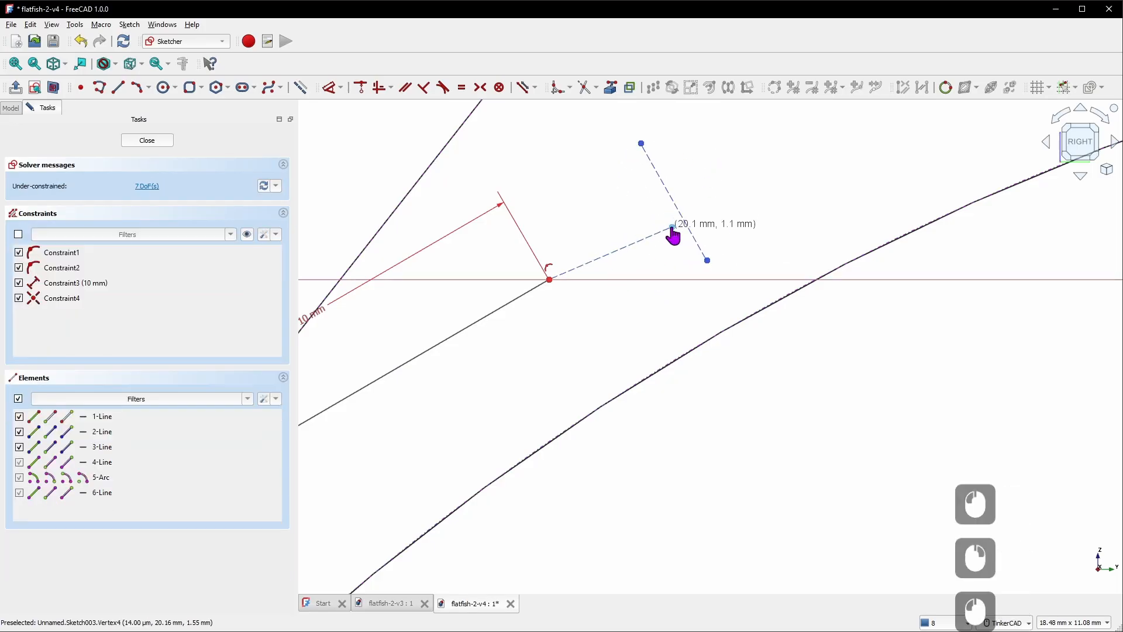
click(636, 243)
click(490, 314)
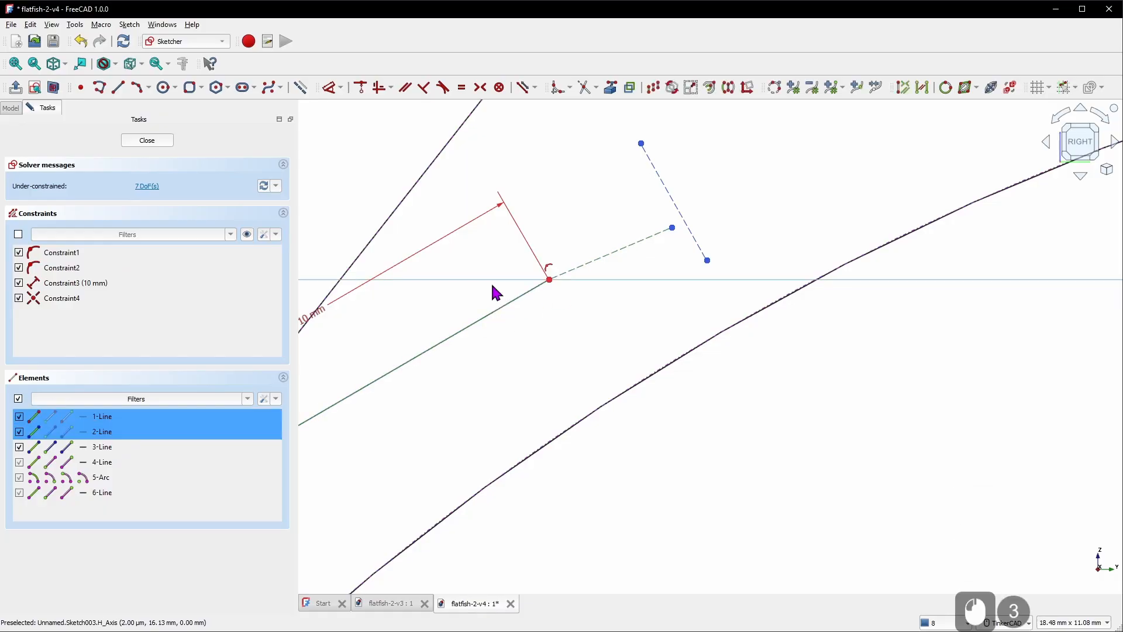
click(407, 91)
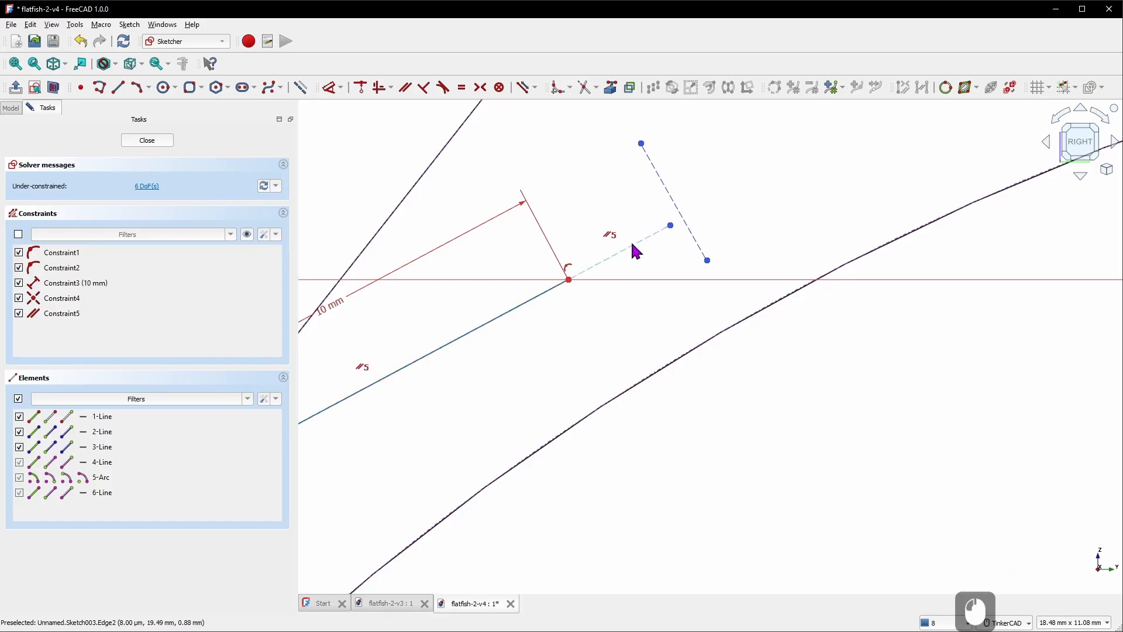
Make the crossing construction line's endpoints symmetric about the free end of the extending construction line
click(707, 260)
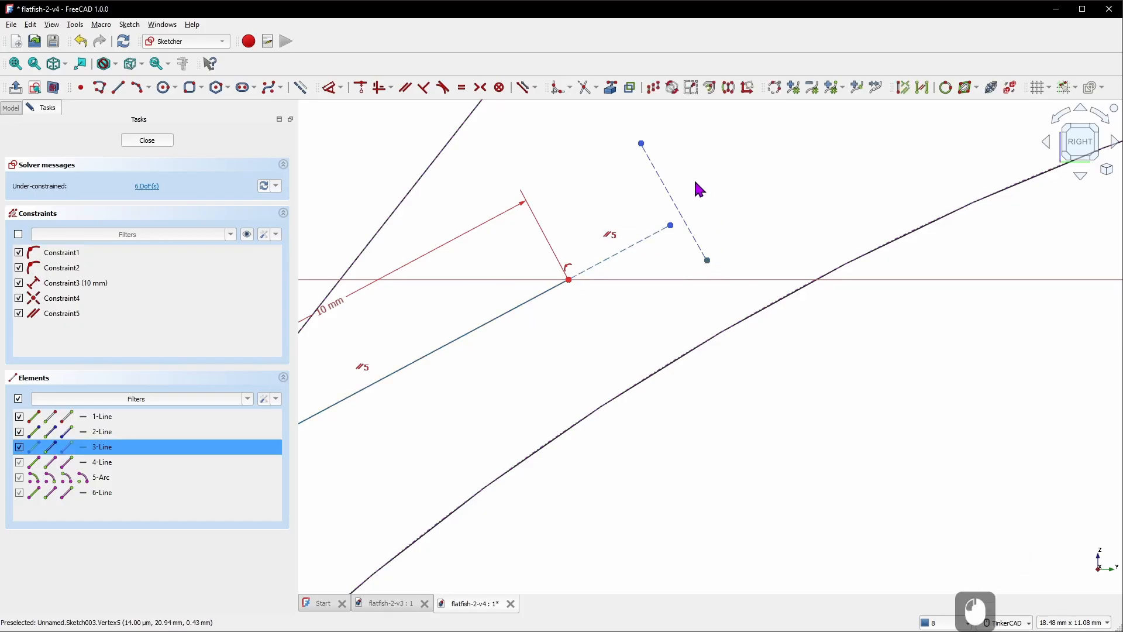
click(642, 144)
click(670, 227)
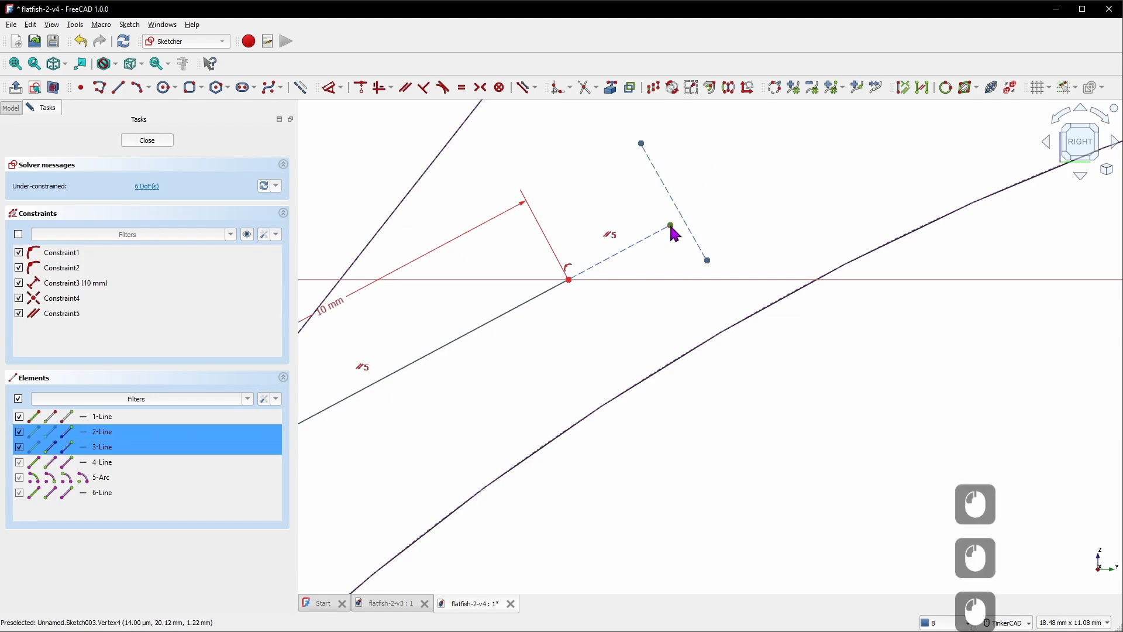
click(480, 87)
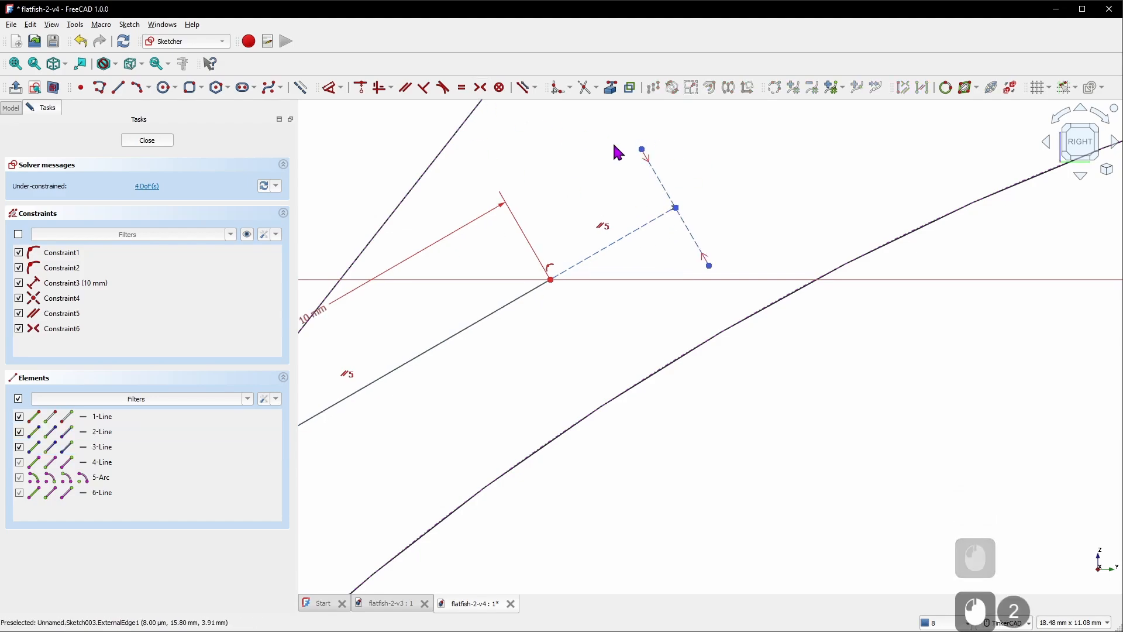
Constrain the crossing construction line perpendicular to the extending construction line
mouse_move(709, 266)
mouse_down()
mouse_move(638, 316)
mouse_move(709, 230)
mouse_move(708, 270)
mouse_up()
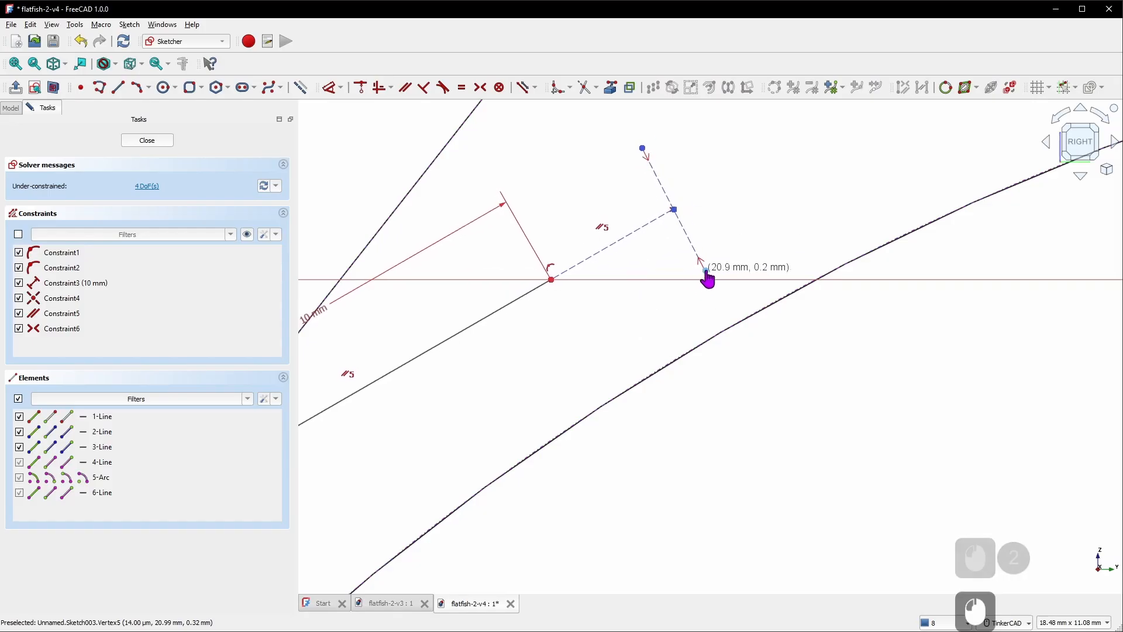
click(644, 239)
click(691, 244)
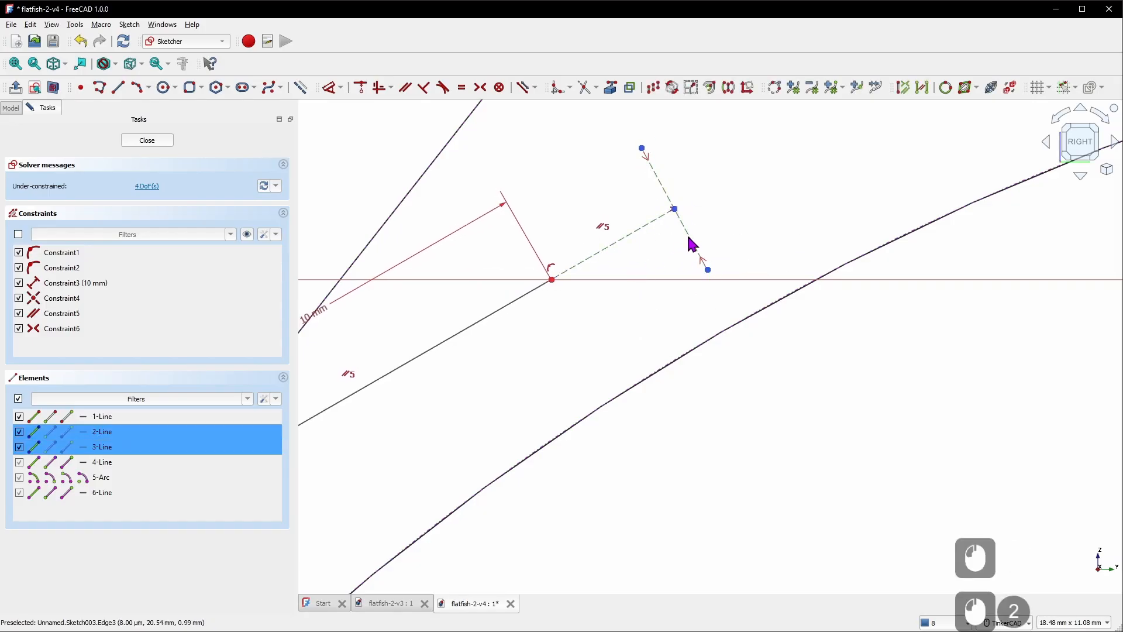
click(425, 94)
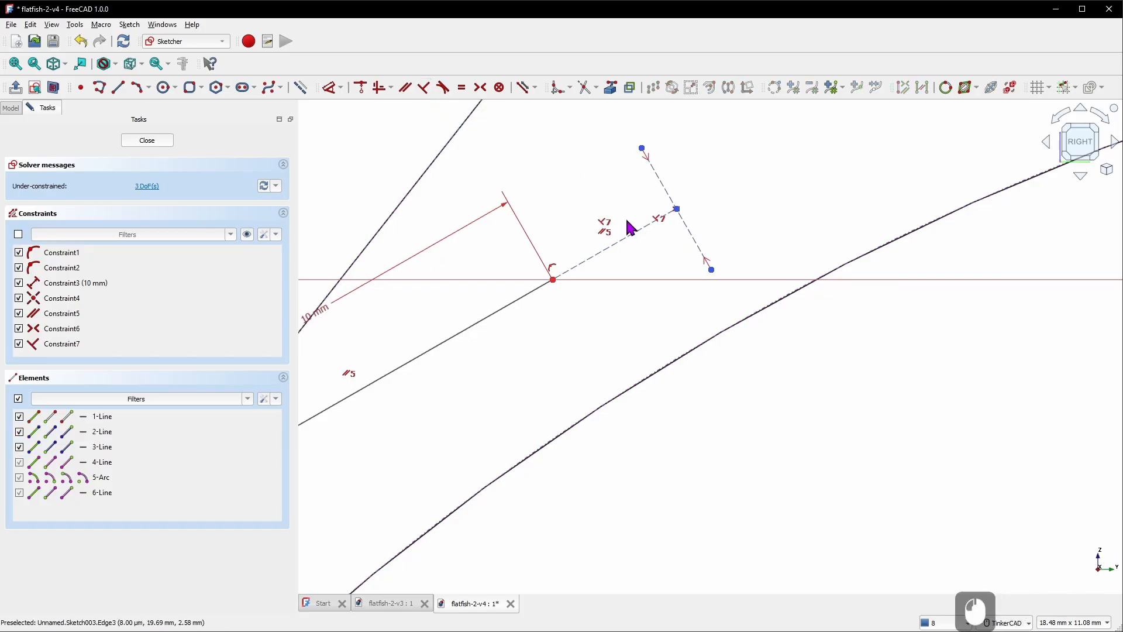
Dimension the extending construction line's length to 1 mm
key(d)
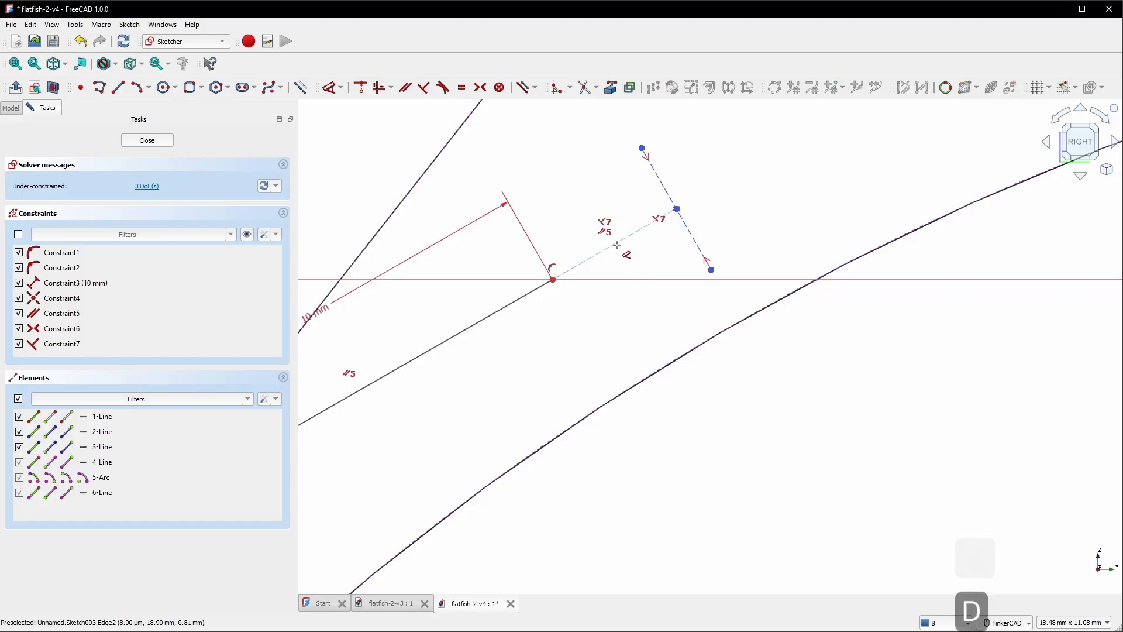
click(623, 246)
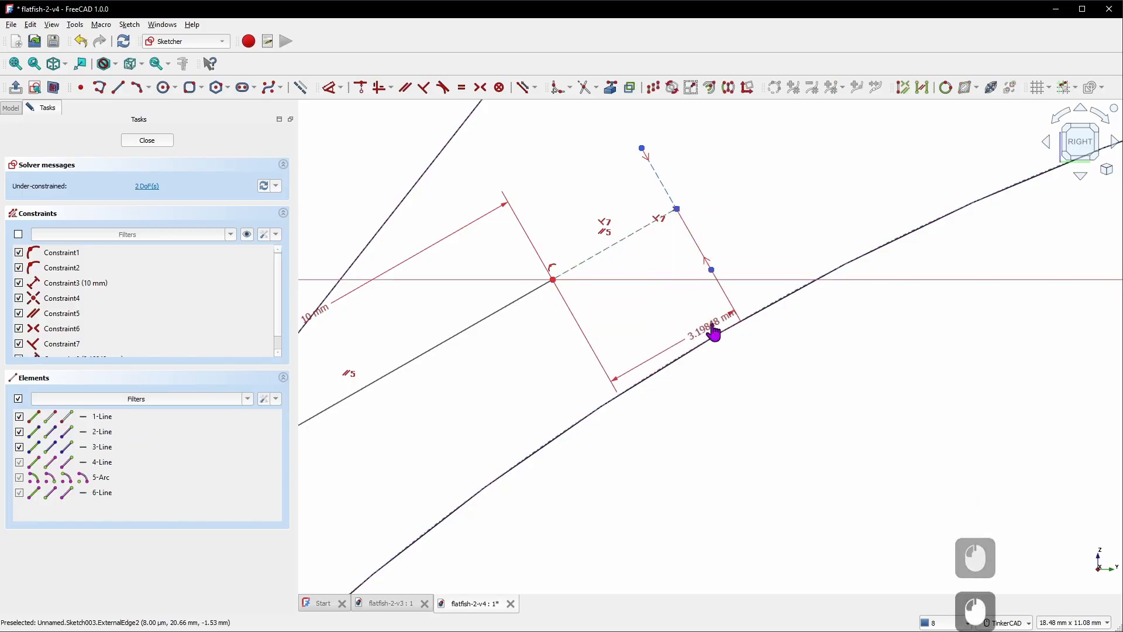
click(717, 332)
text(1mm)
key(Return)
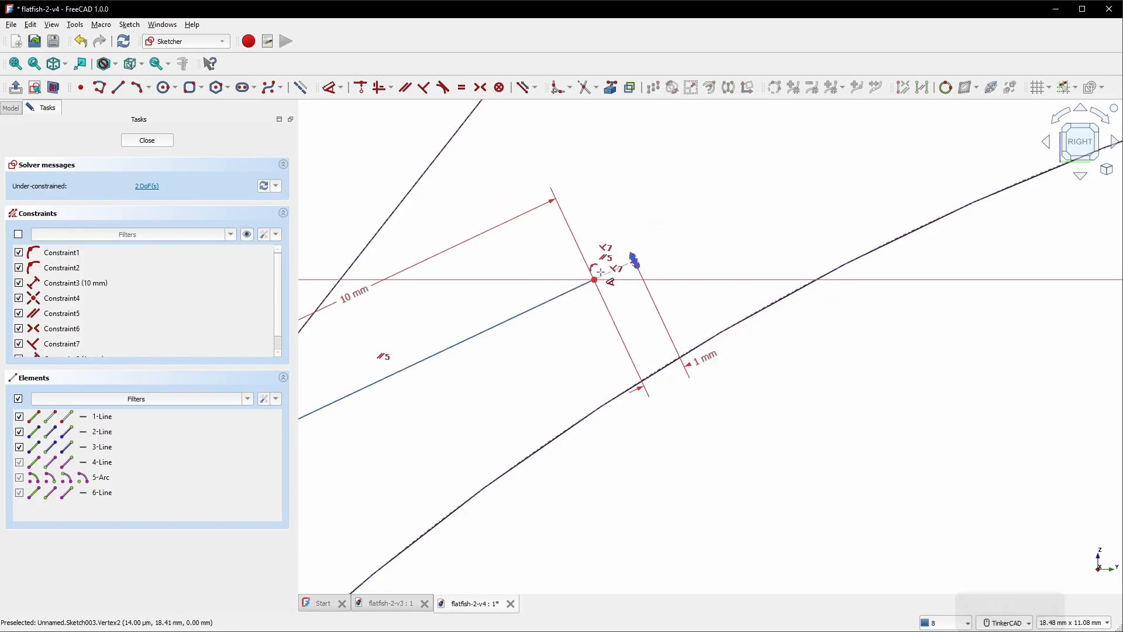
Dimension the crossing construction line's full length with the expression VarSet.PilotHoleDiameter + 3mm
scroll(628, 263, up, 10)
scroll(665, 207, up, 5)
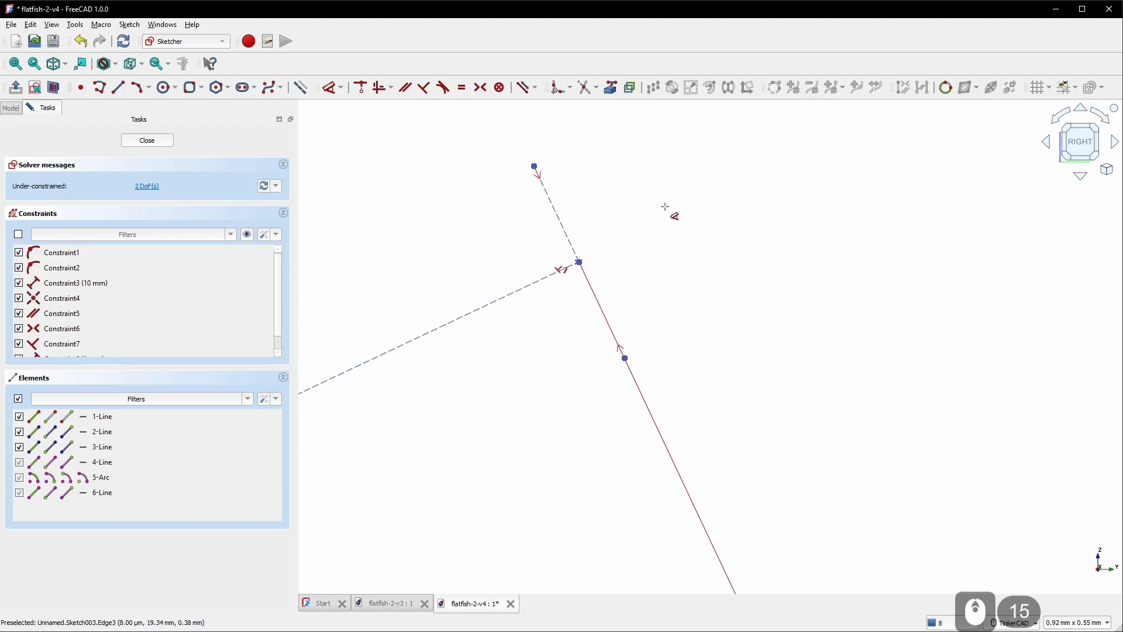
click(555, 215)
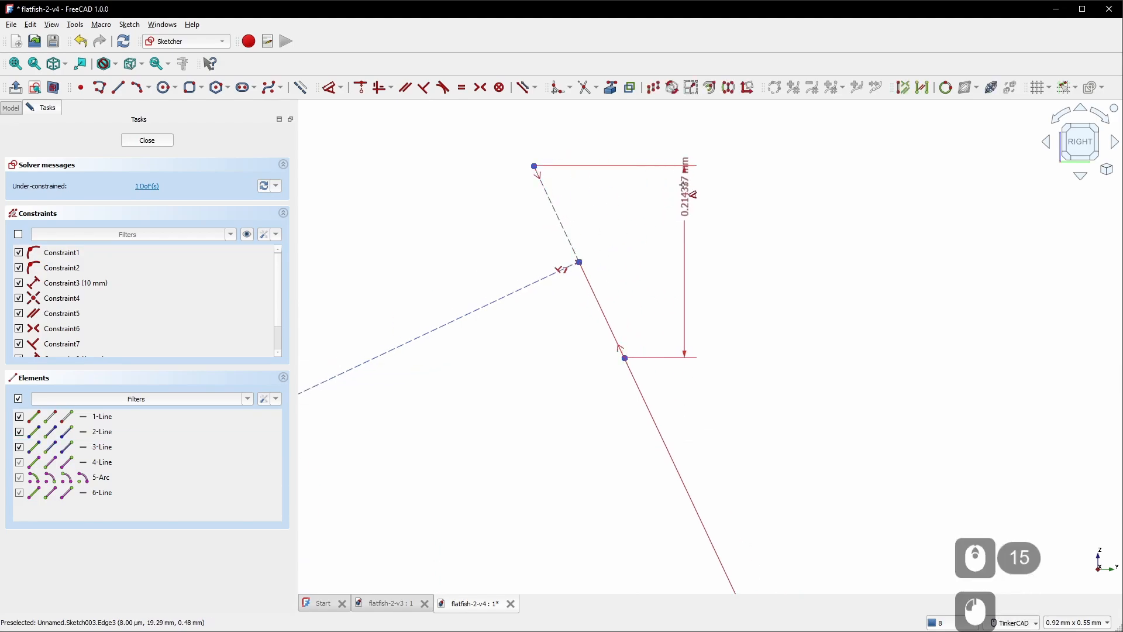
click(648, 155)
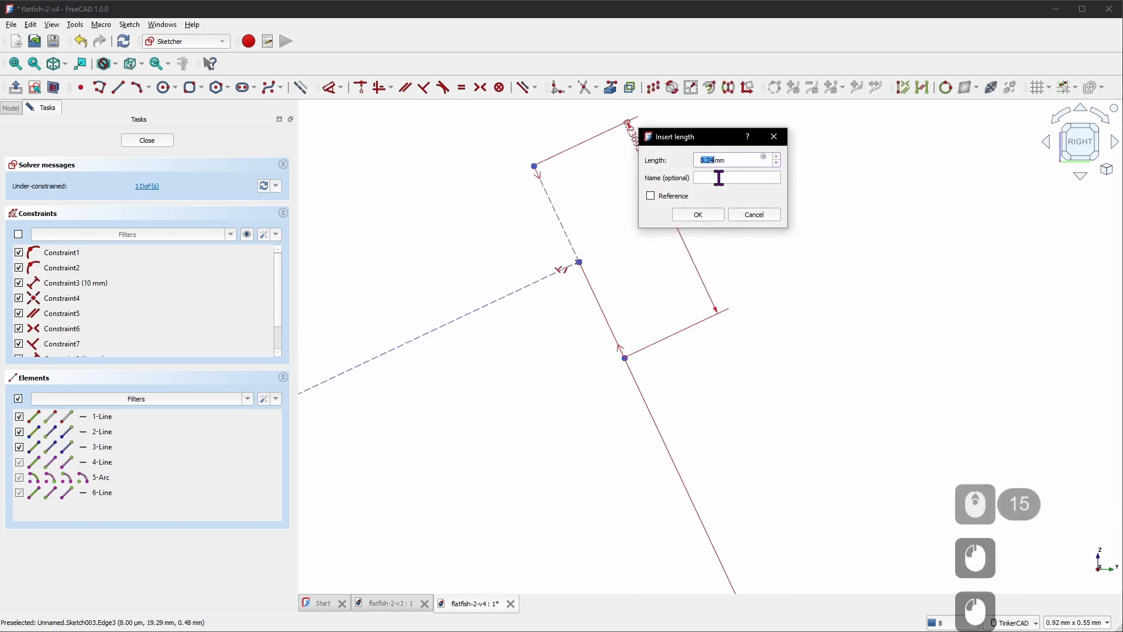
click(776, 162)
text(vARSET.P)
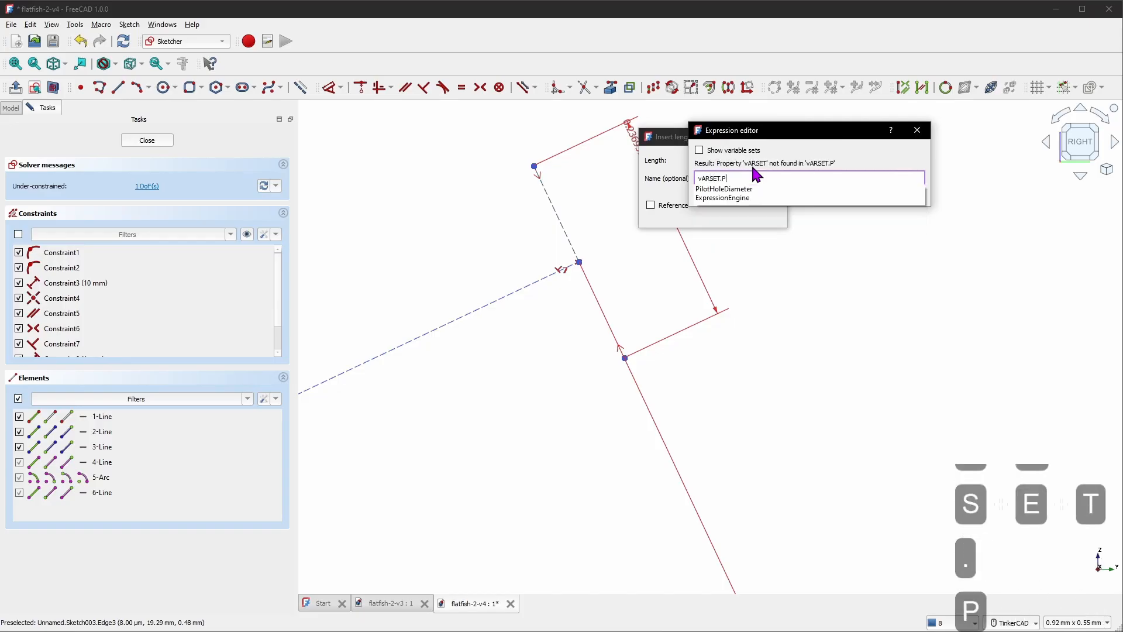
key(BackSpace)
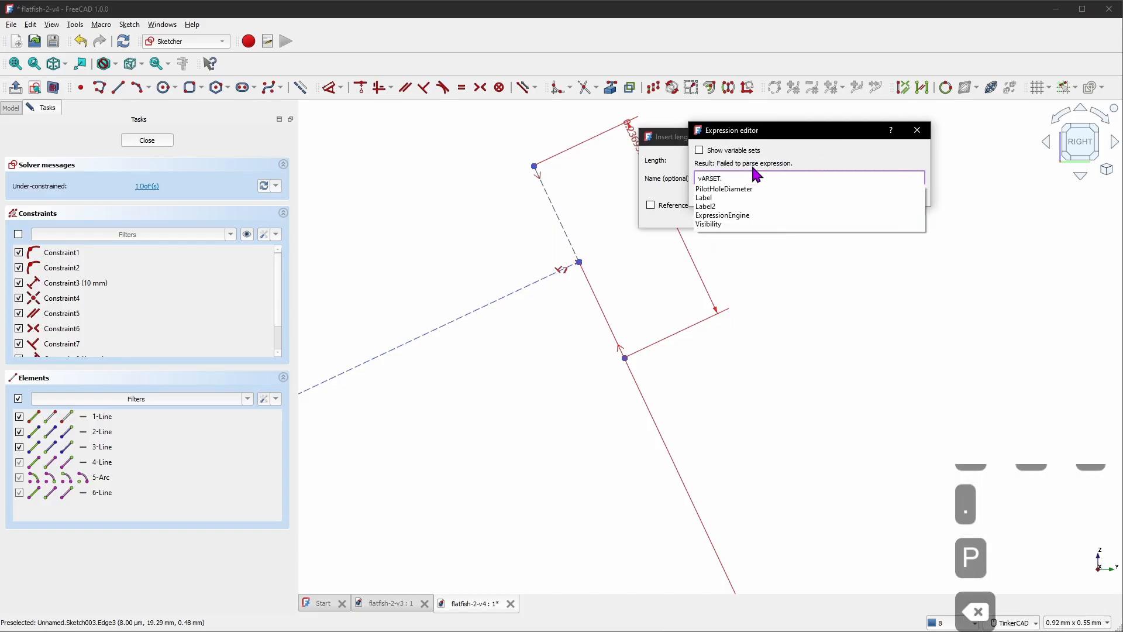
key(Up)
key(BackSpace)
key(BackSpace)
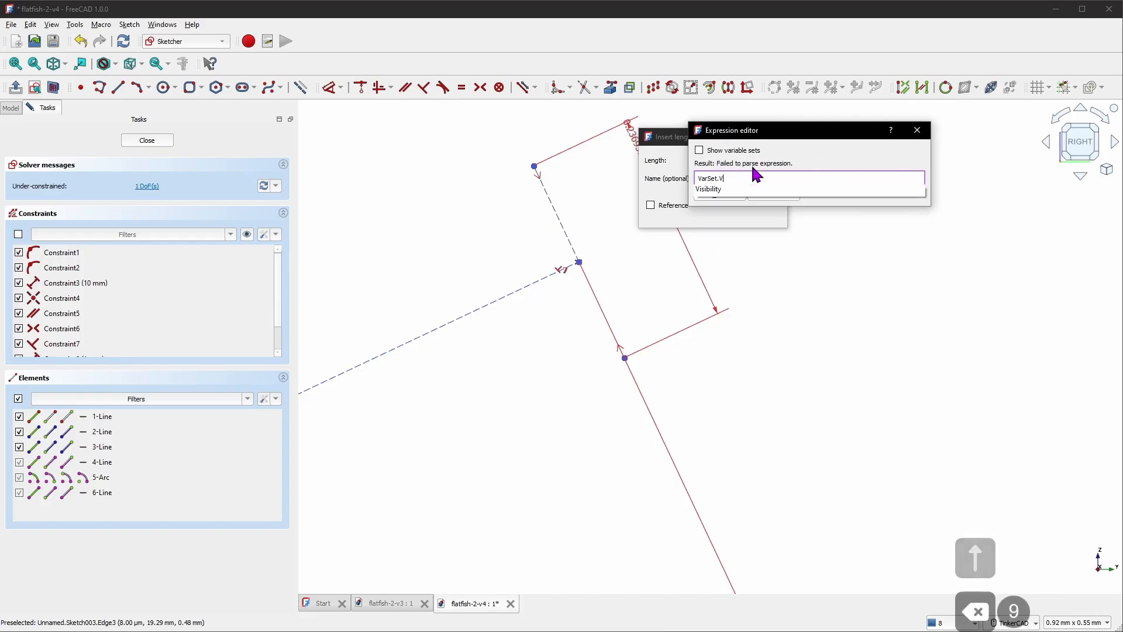
text(PILO)
key(Caps_Lock)
key(Down)
text(+ )
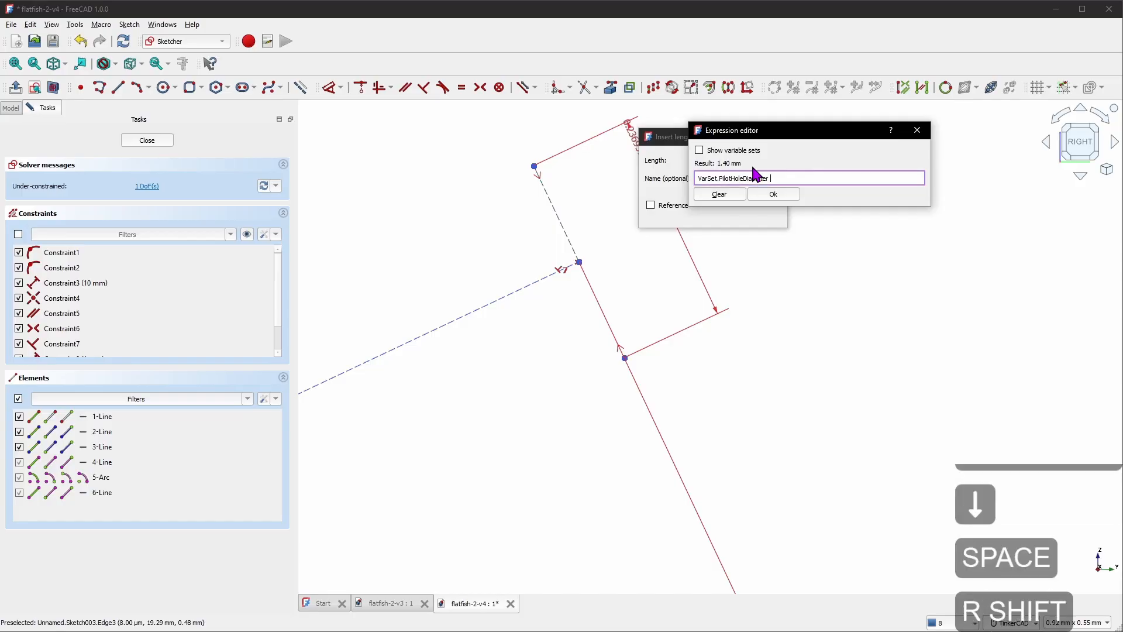
text(3)
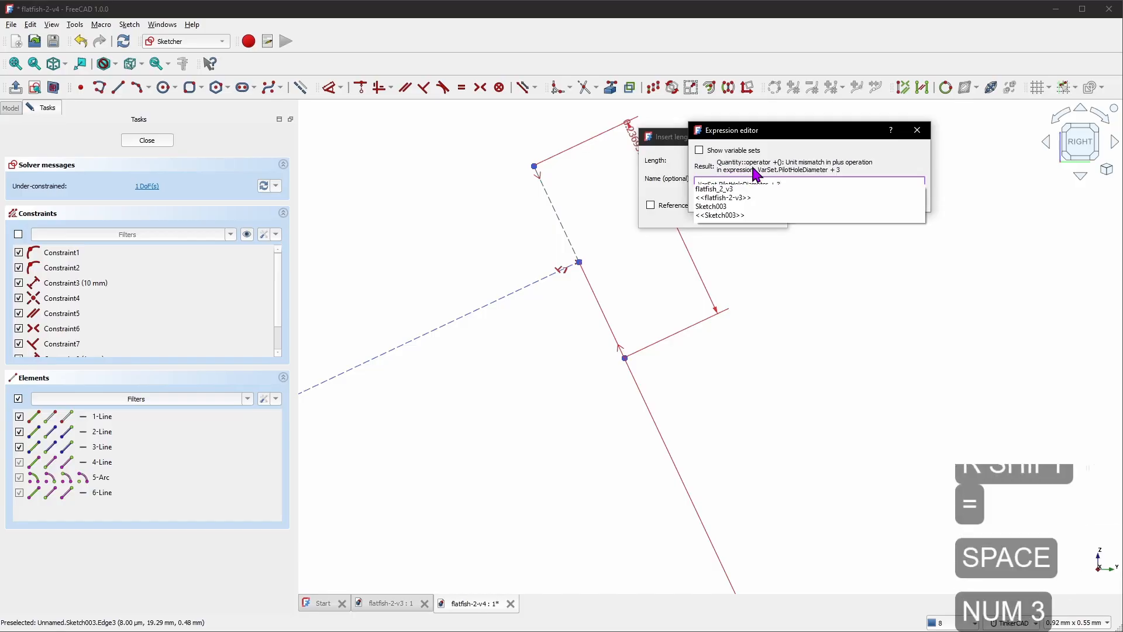
text(mm)
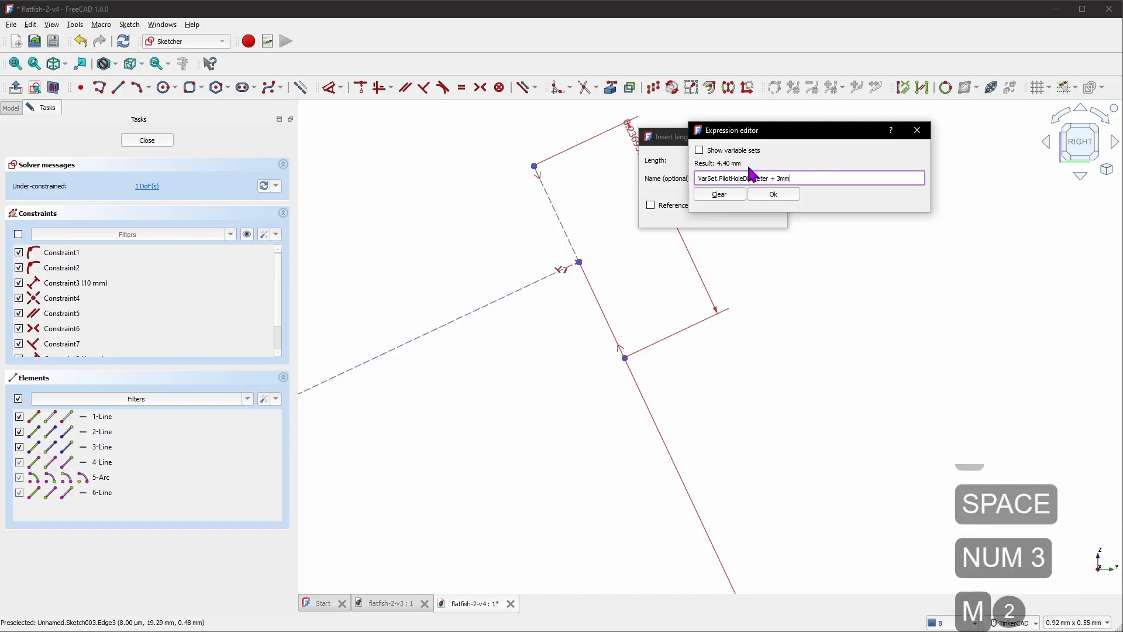
click(778, 196)
click(697, 214)
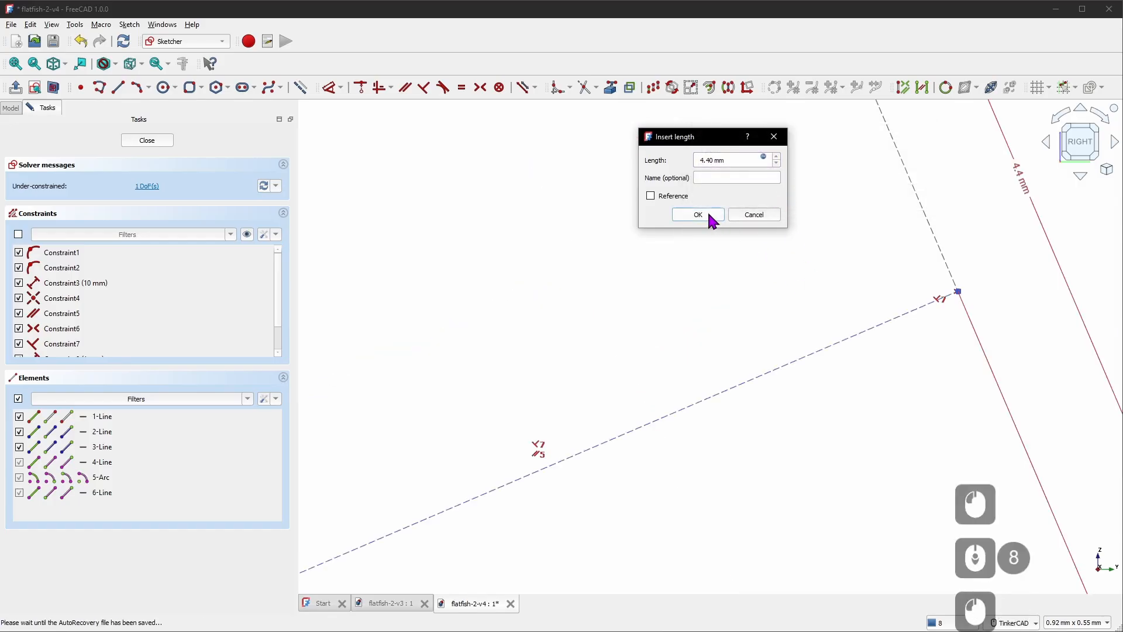
Move the 4.4 mm and 1 mm dimension labels clear of the geometry and pull the crossing line's lower endpoint inside the profile
scroll(632, 345, up, 10)
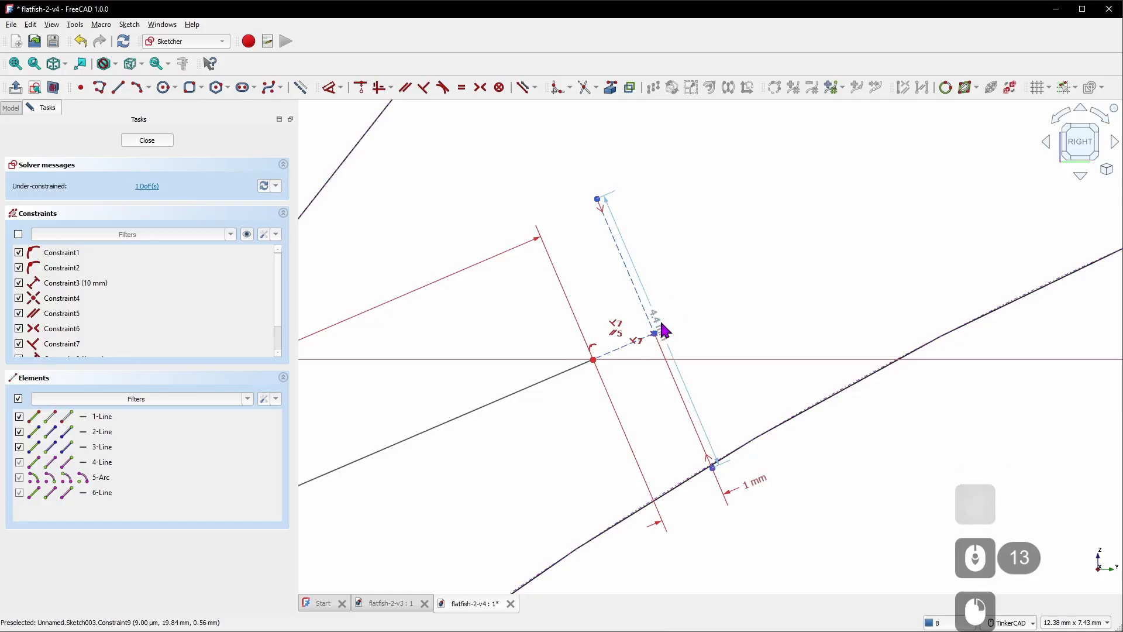
drag(661, 328, 779, 271)
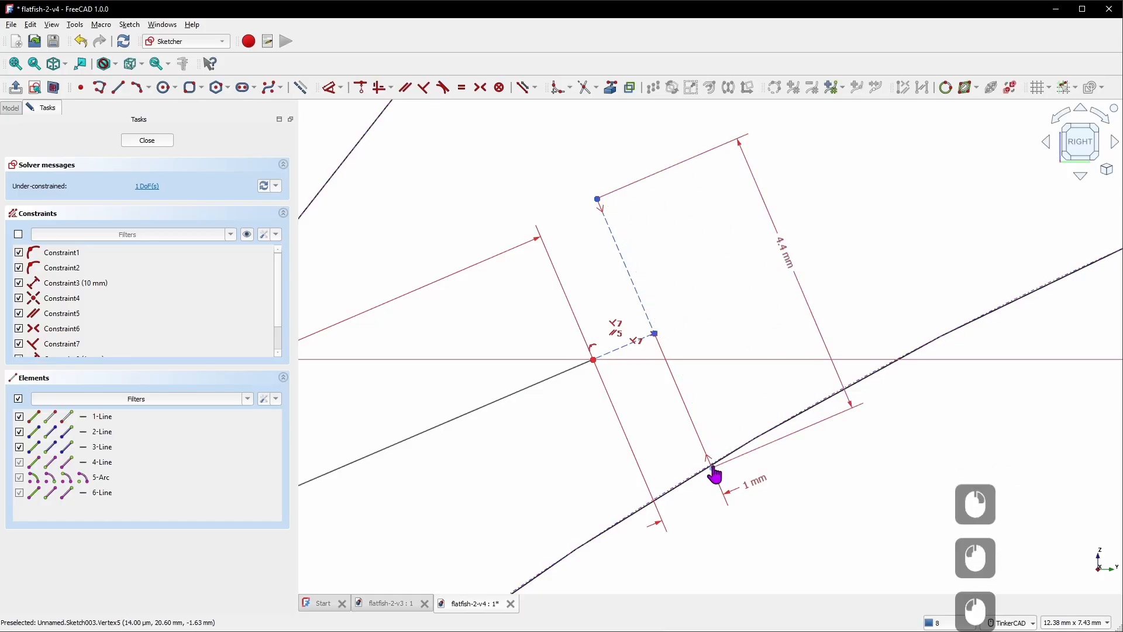
mouse_move(713, 469)
mouse_down()
mouse_move(766, 391)
mouse_move(649, 366)
mouse_move(642, 384)
mouse_up()
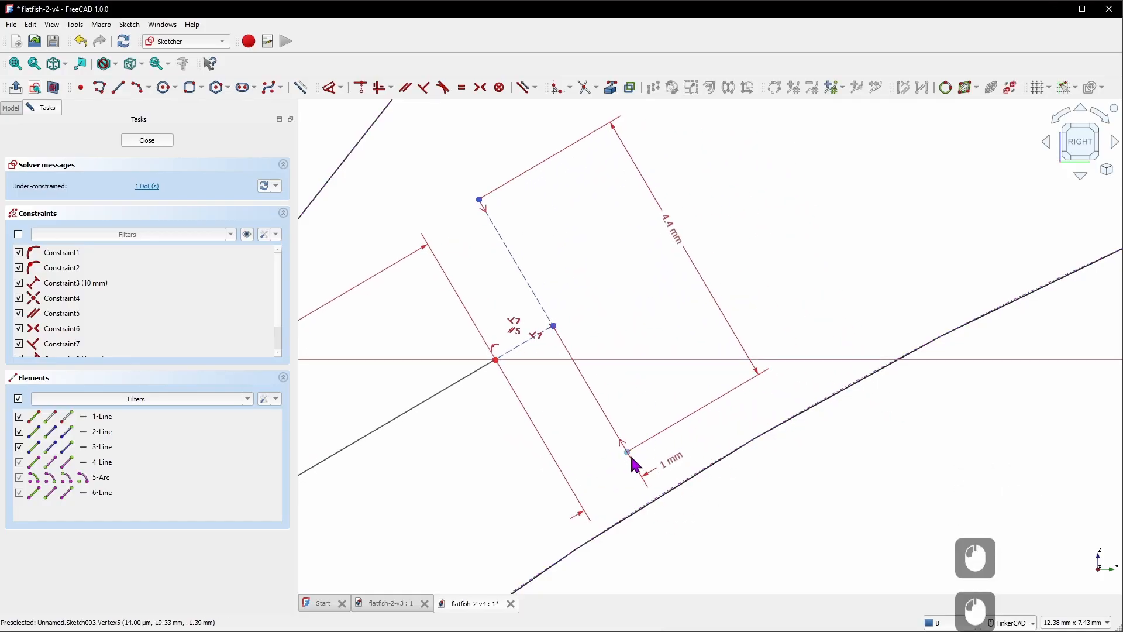
drag(672, 462, 672, 461)
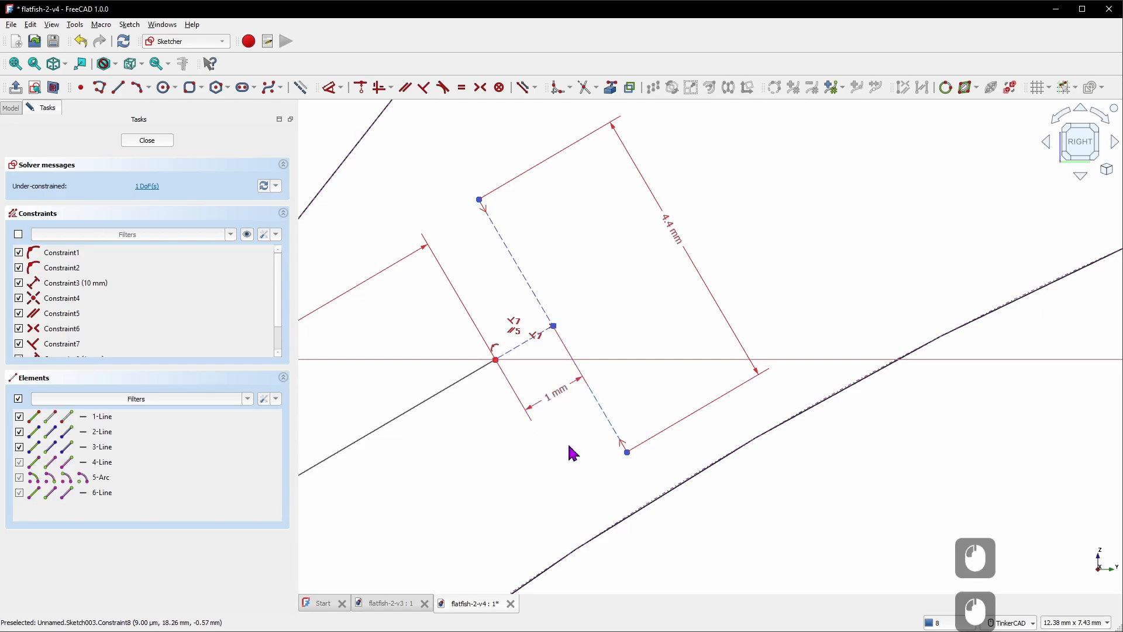
Constrain the lower endpoint of the crossing construction line onto the profile's lower arc
click(627, 453)
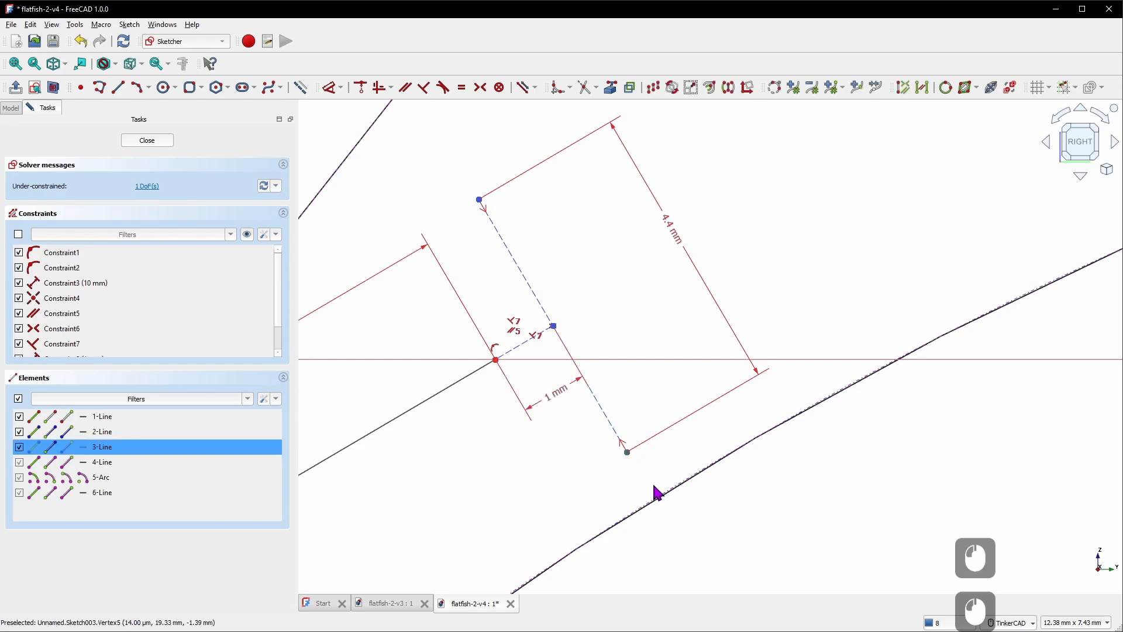
click(664, 501)
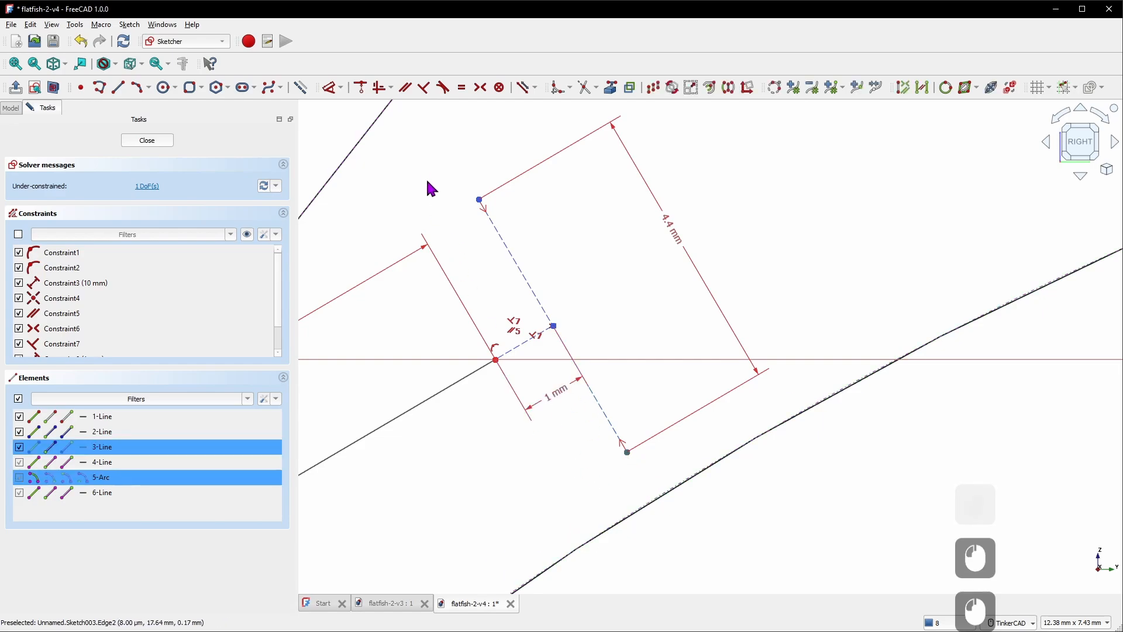
key(c)
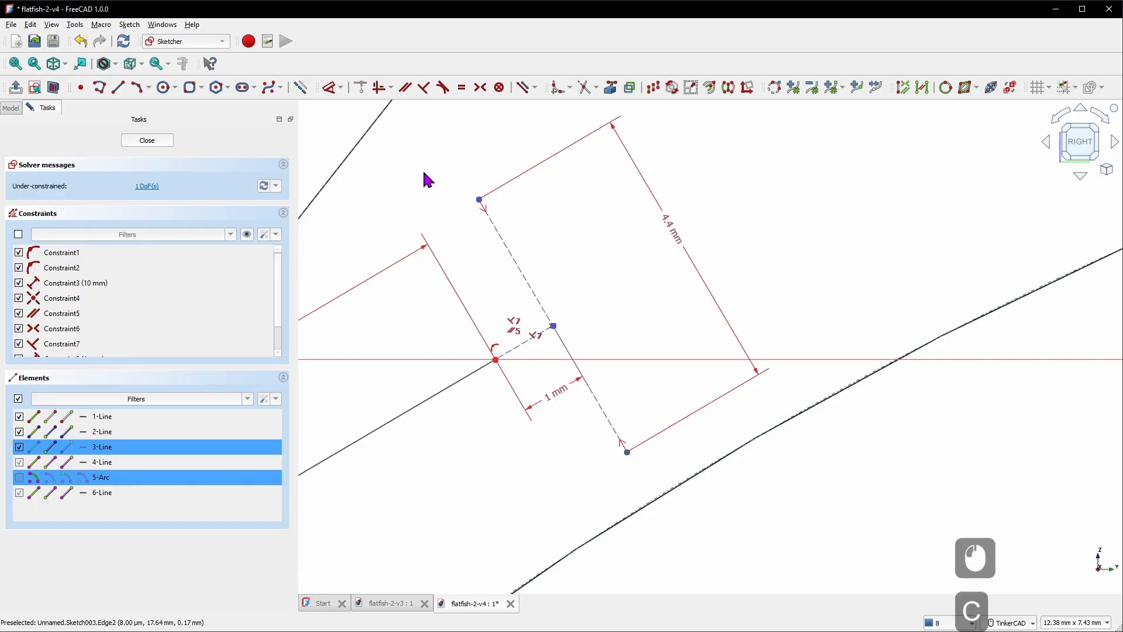
scroll(689, 275, down, 6)
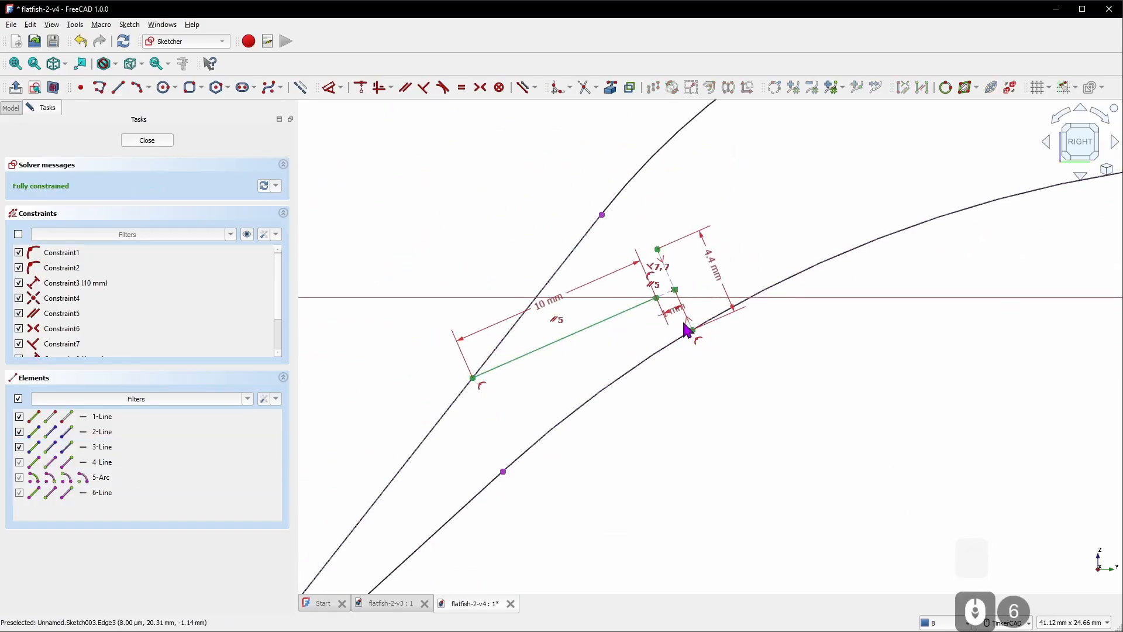
scroll(675, 301, up, 2)
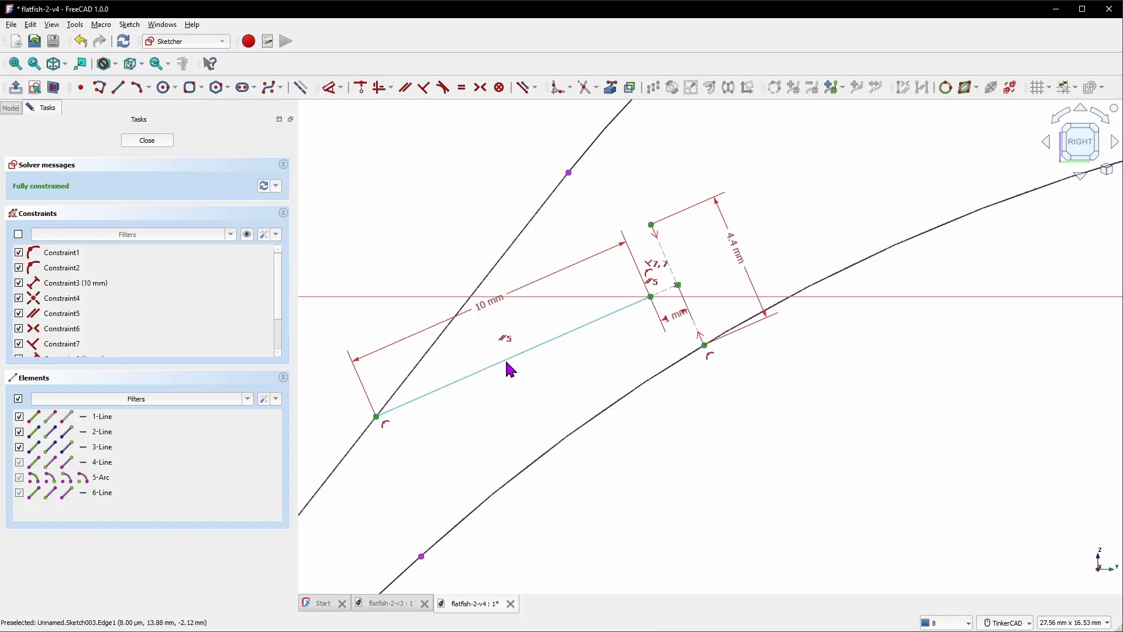
Draw a vertical line from the profile's lower arc up into the body, between the angled detail and the blunt end
scroll(729, 325, down, 7)
scroll(645, 286, up, 3)
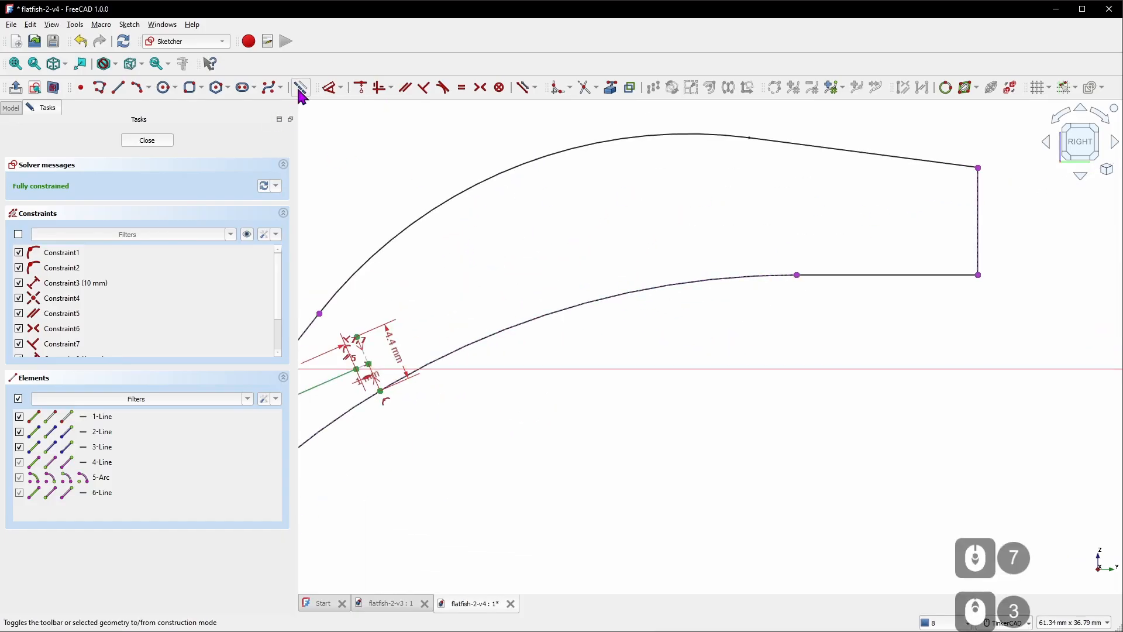
click(117, 88)
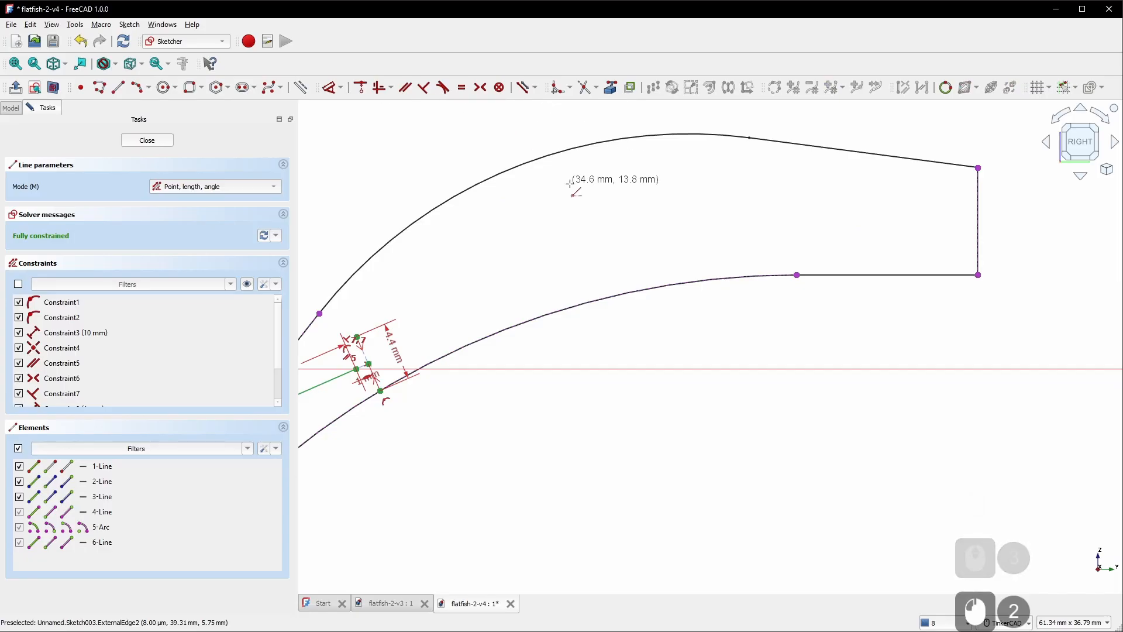
click(505, 329)
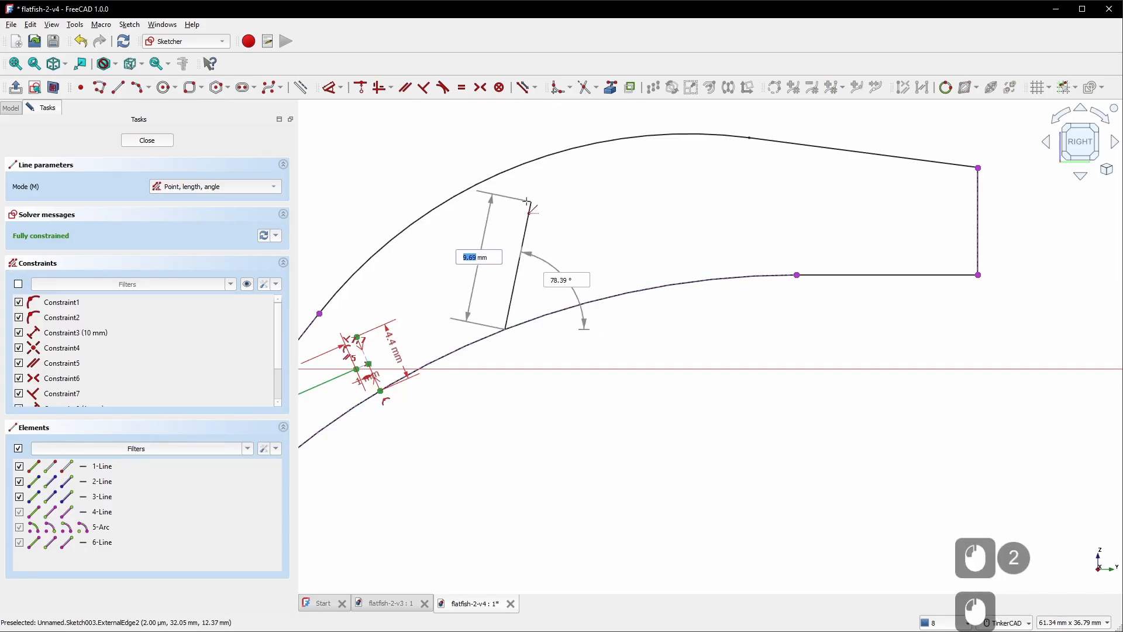
click(505, 219)
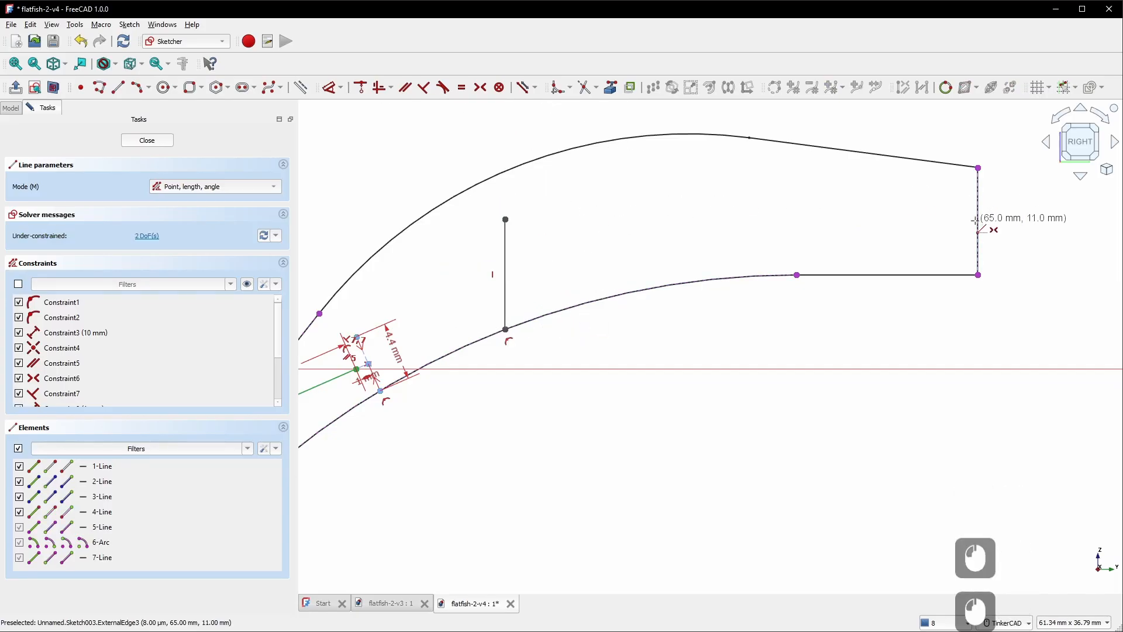
Draw a horizontal line about 8.5 mm long from the midpoint of the blunt end's vertical edge into the body
scroll(974, 221, up, 5)
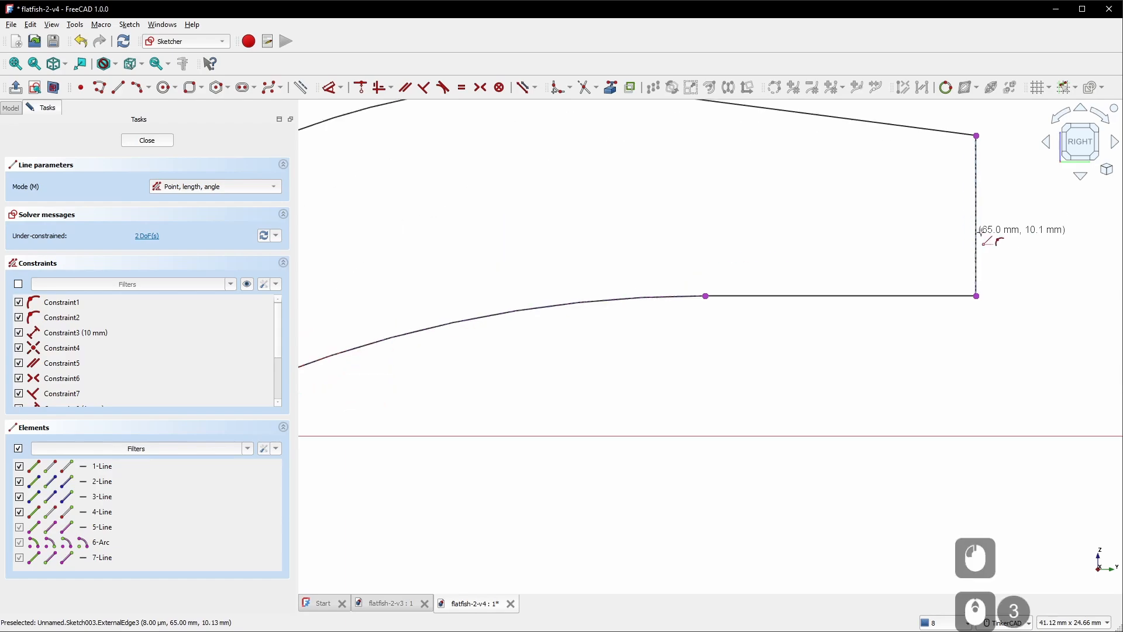
scroll(962, 220, down, 3)
scroll(924, 175, up, 4)
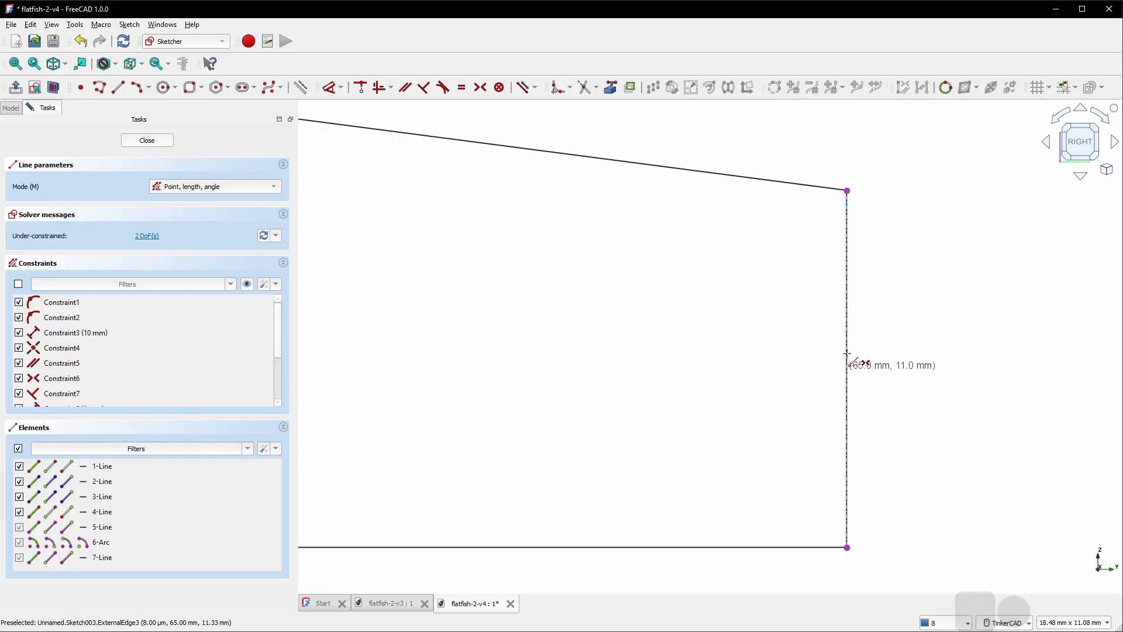
click(847, 368)
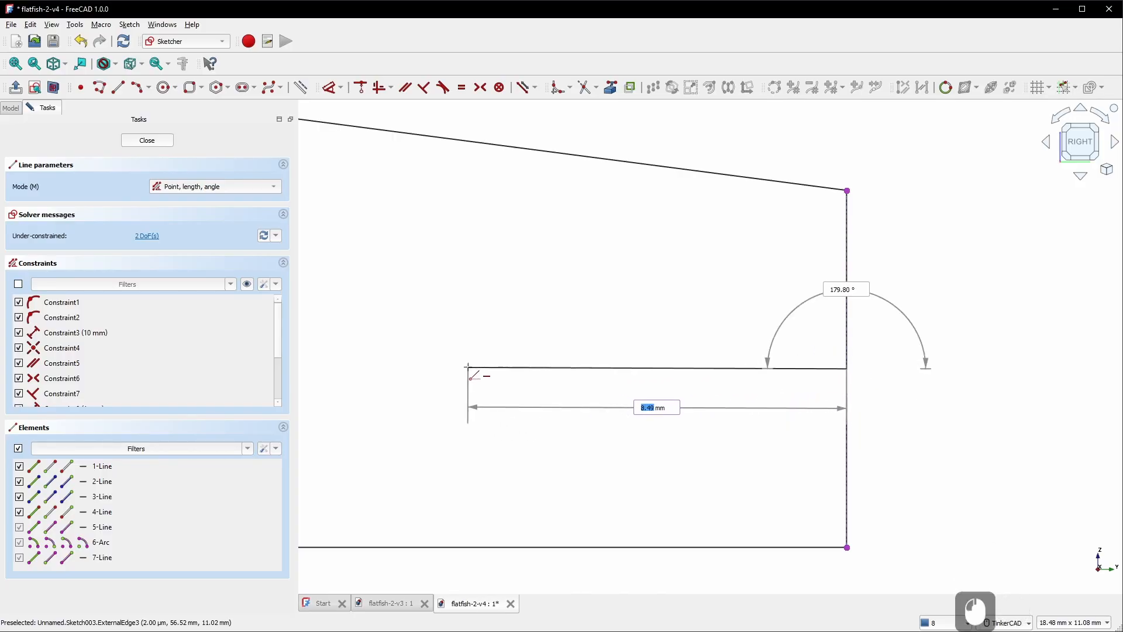
click(468, 369)
scroll(604, 304, down, 13)
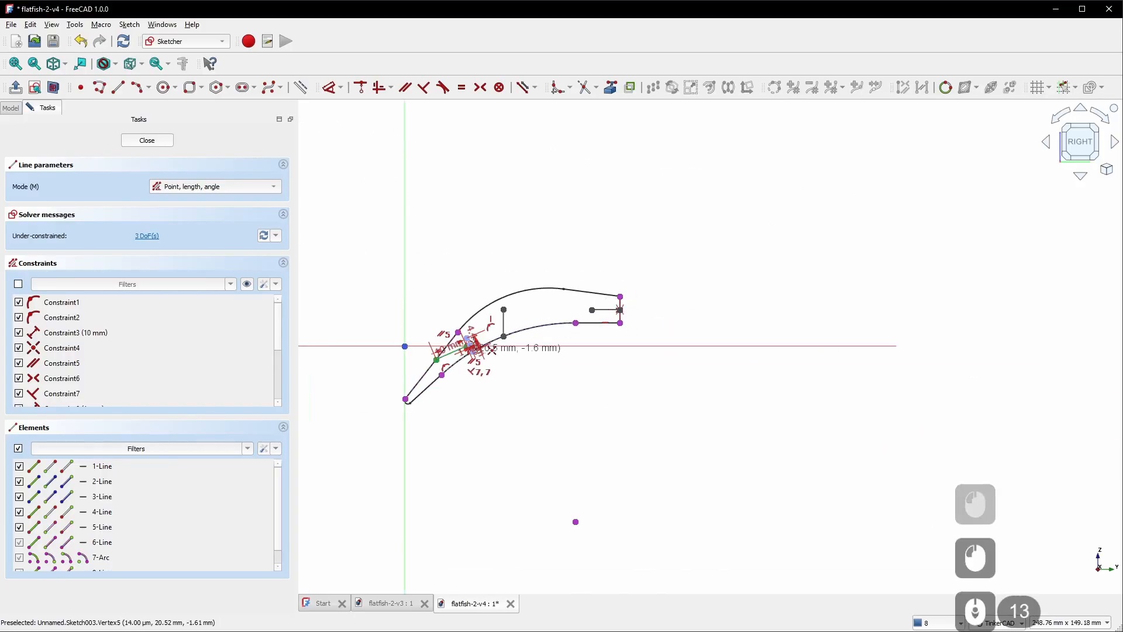
scroll(473, 334, up, 6)
right_click(446, 246)
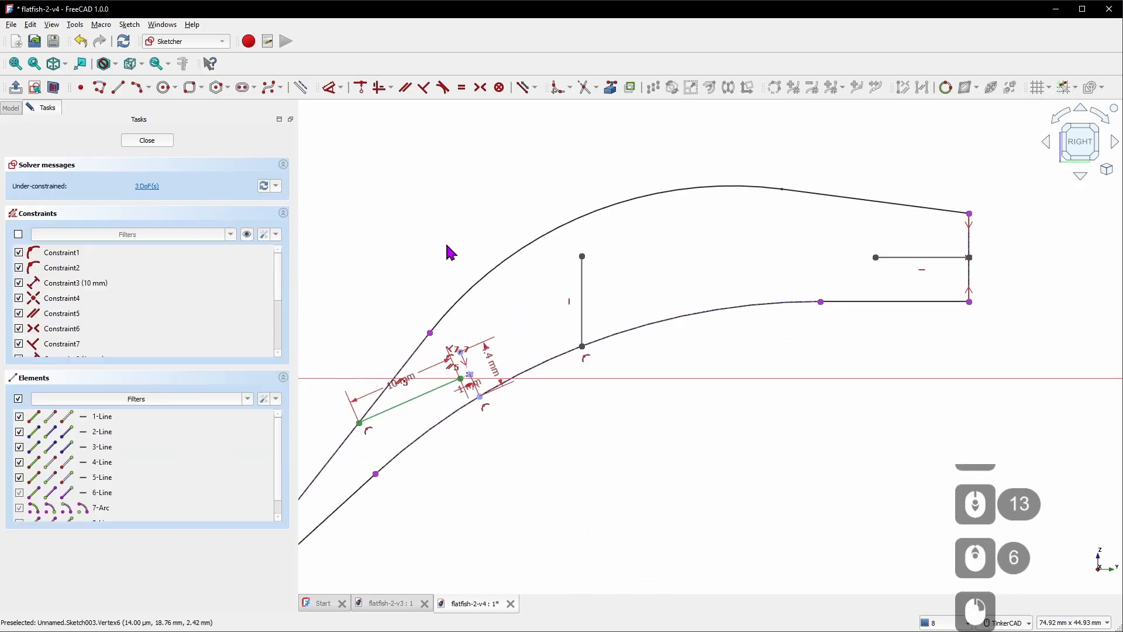
Constrain the vertical and horizontal lines equal in length to the 10 mm angled line
click(419, 410)
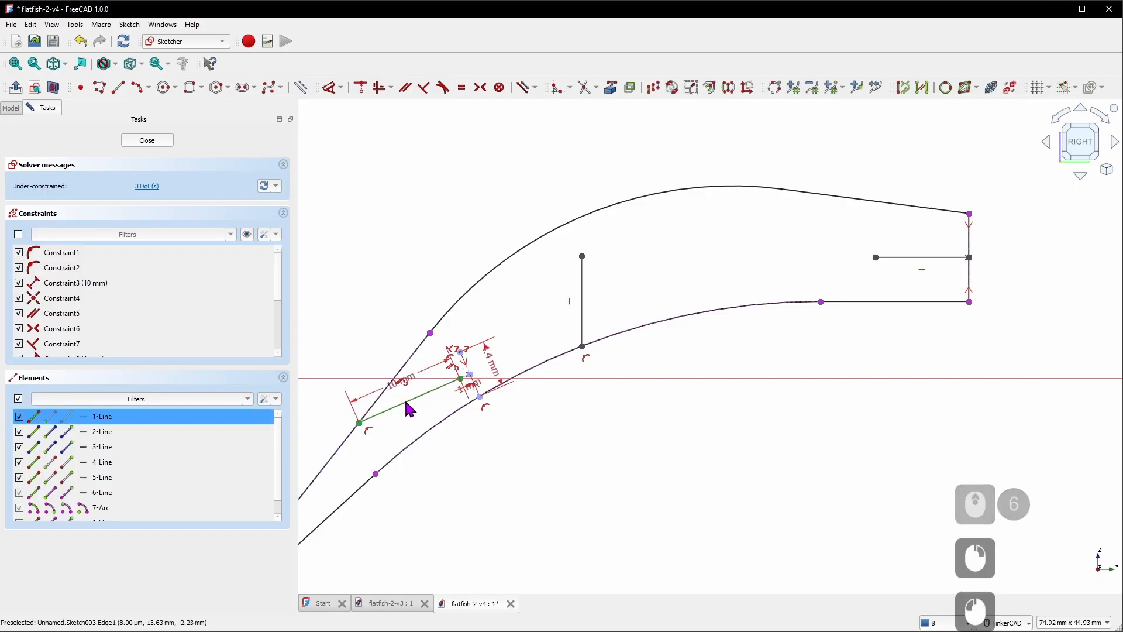
click(583, 289)
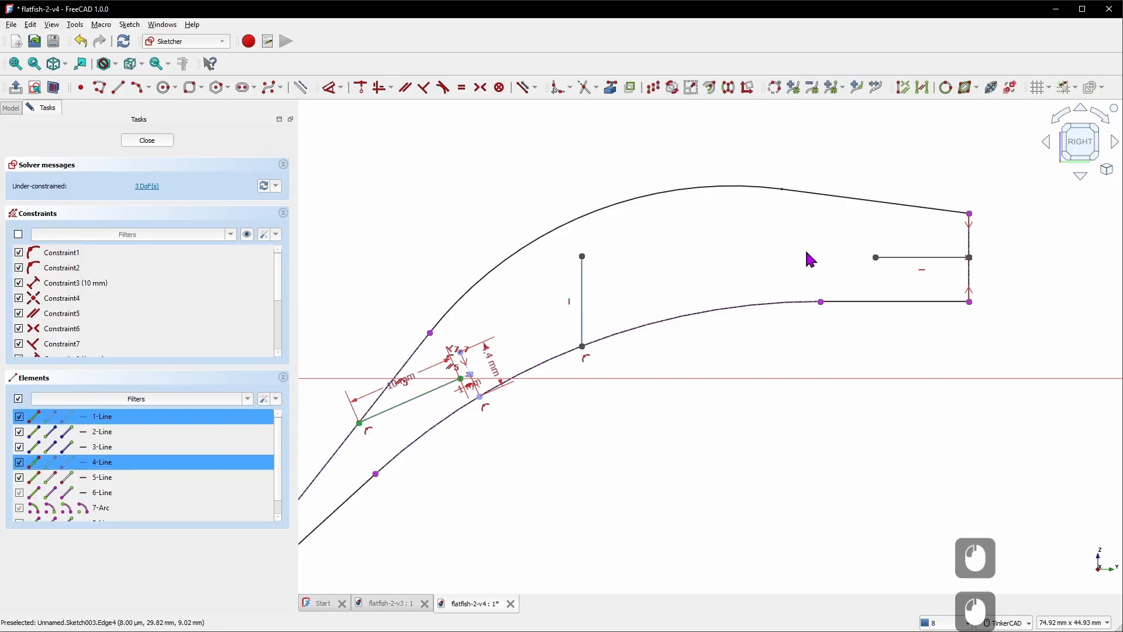
click(921, 258)
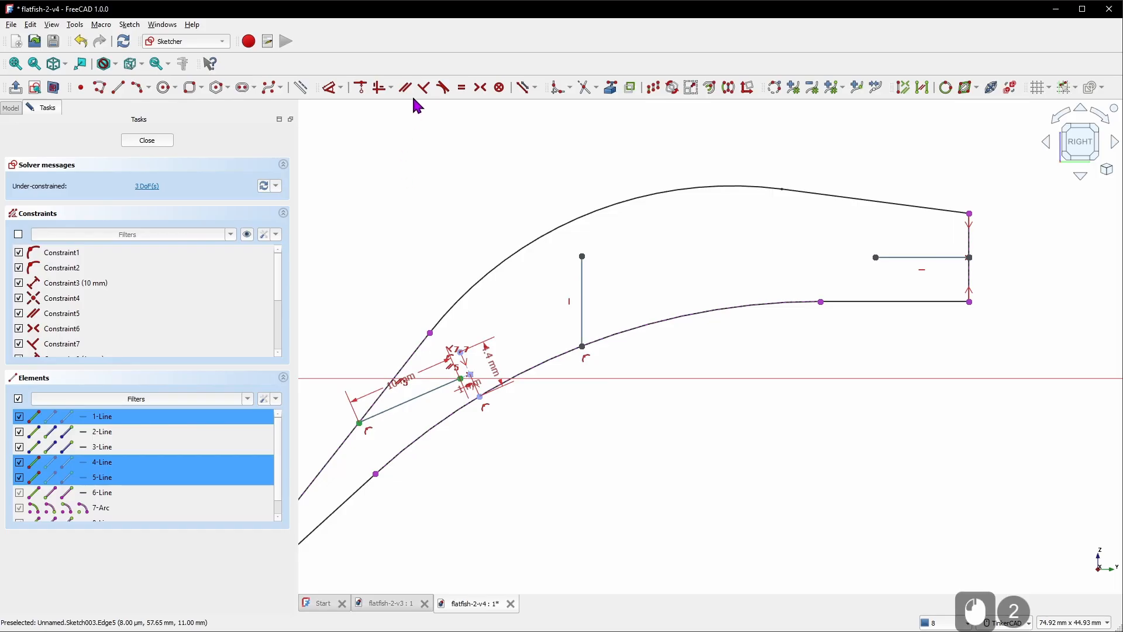
click(461, 87)
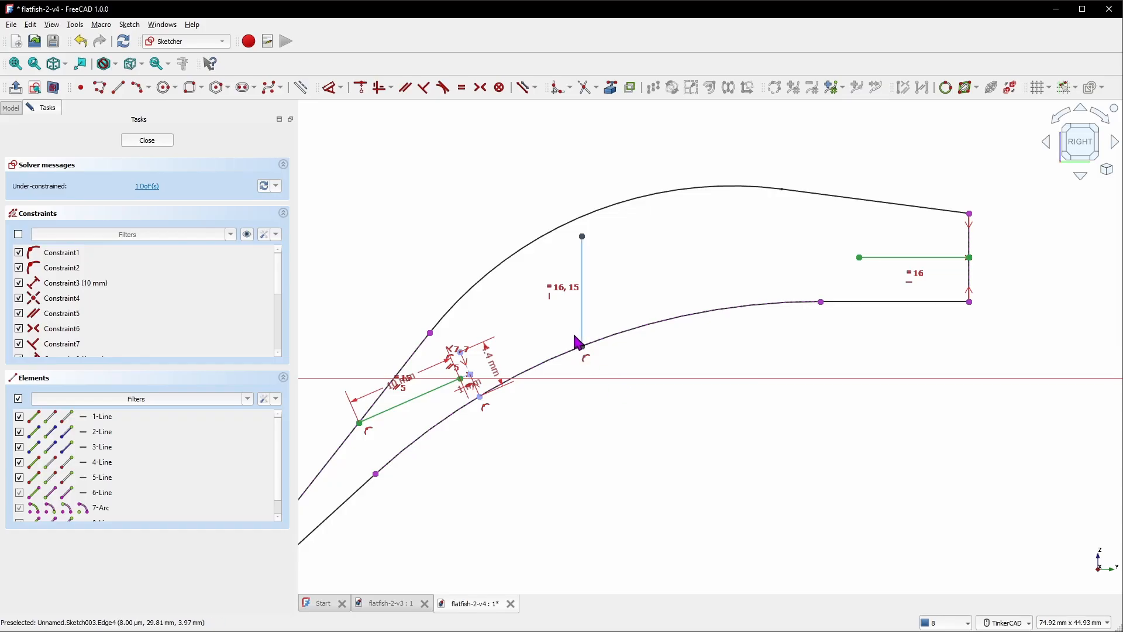
Dimension the horizontal distance from the vertical line's lower endpoint to the blunt end's lower corner as 40 mm and close the sketch
mouse_move(583, 335)
mouse_down()
mouse_move(714, 286)
mouse_move(640, 287)
mouse_up()
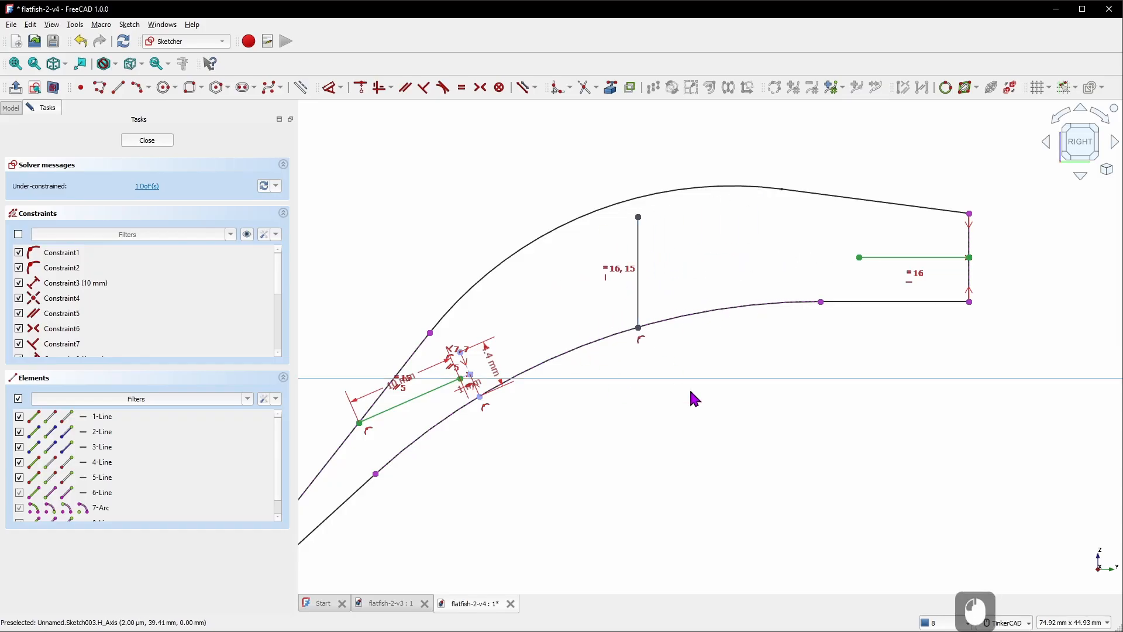
key(d)
click(638, 327)
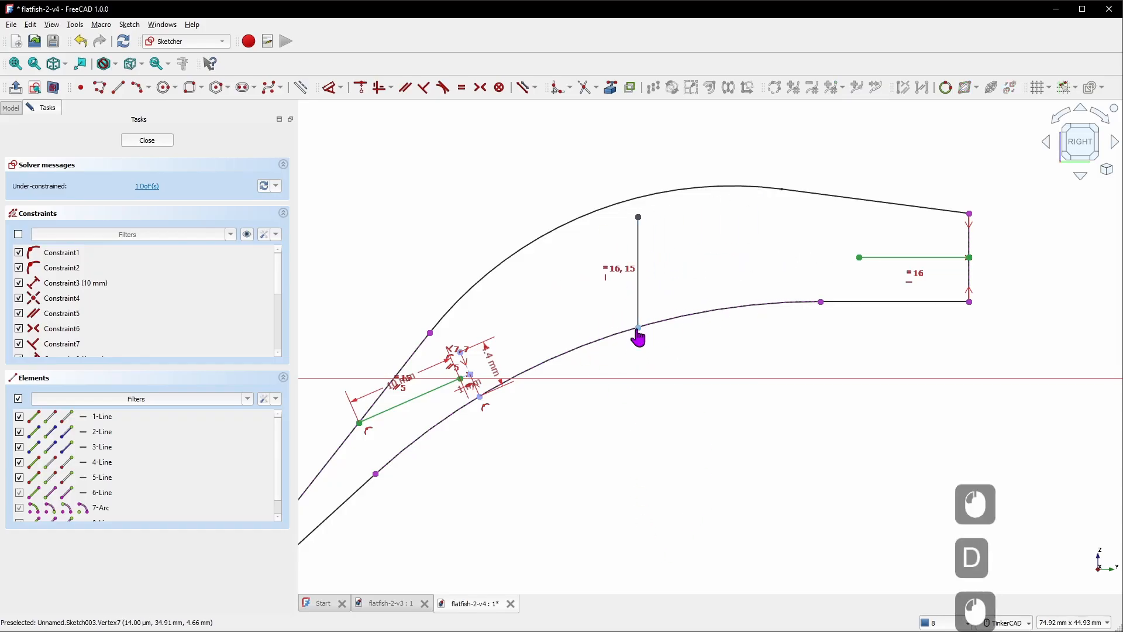
click(969, 302)
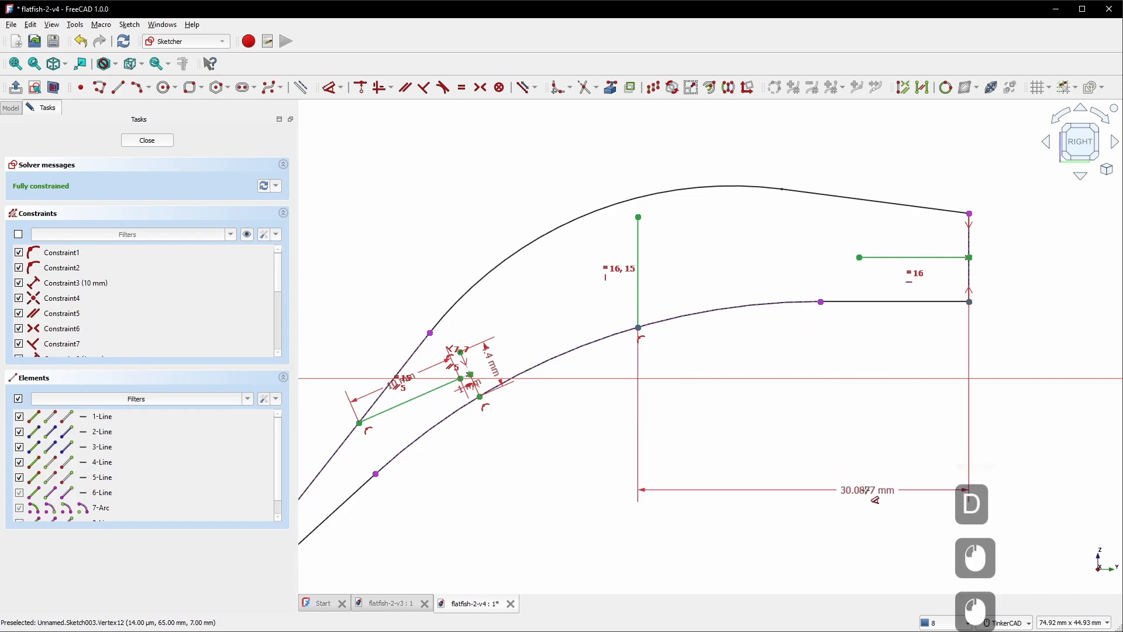
click(854, 508)
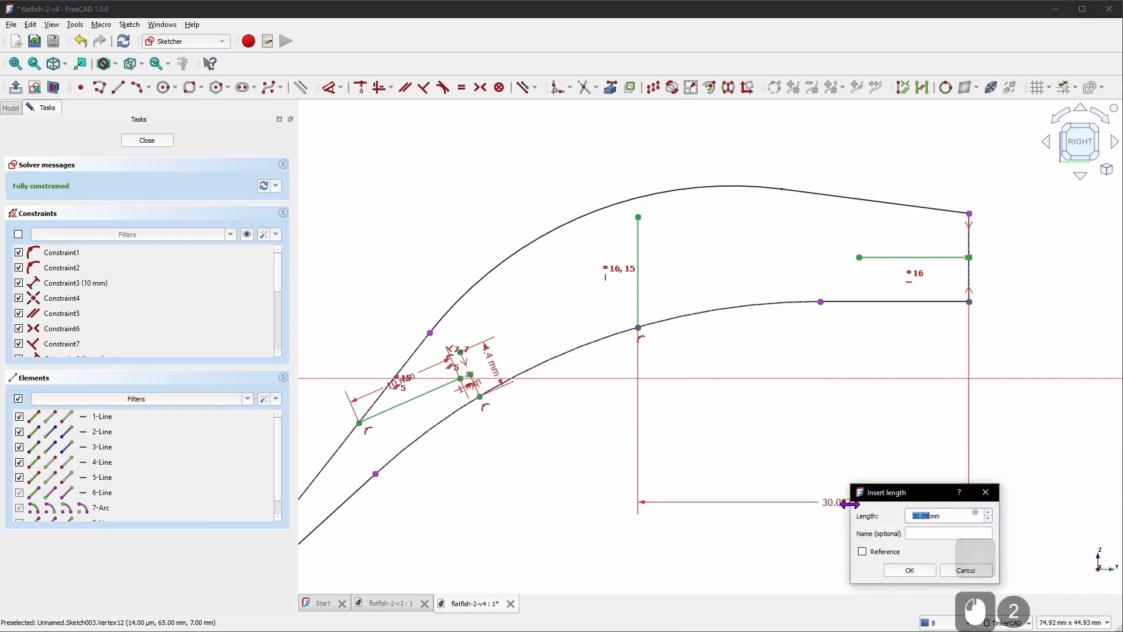
text(40)
key(KP_Enter)
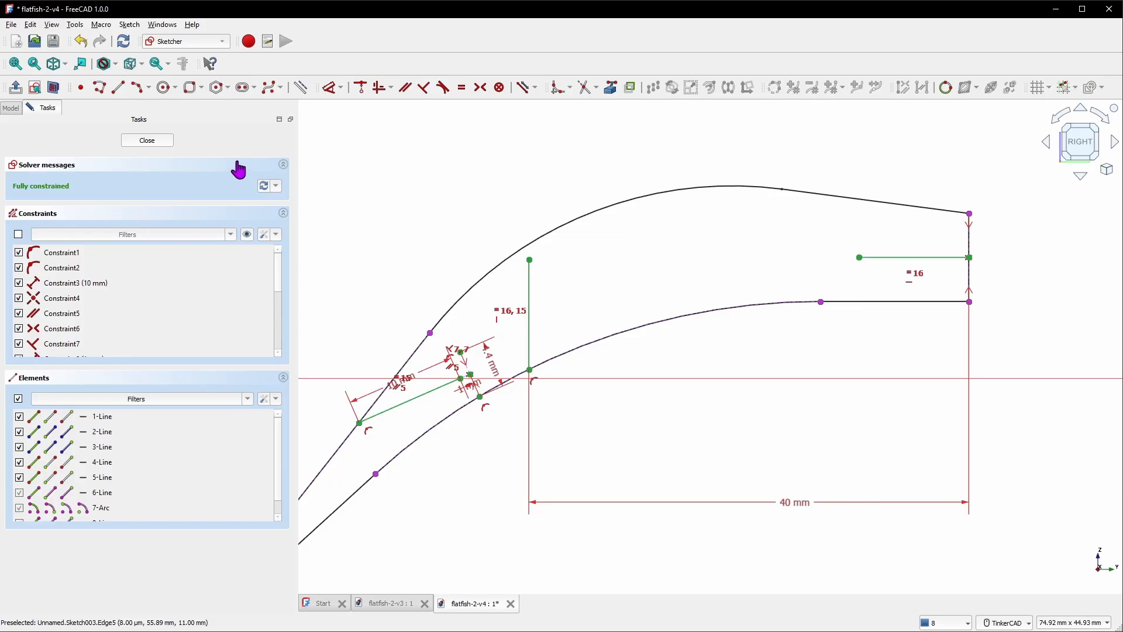
click(153, 144)
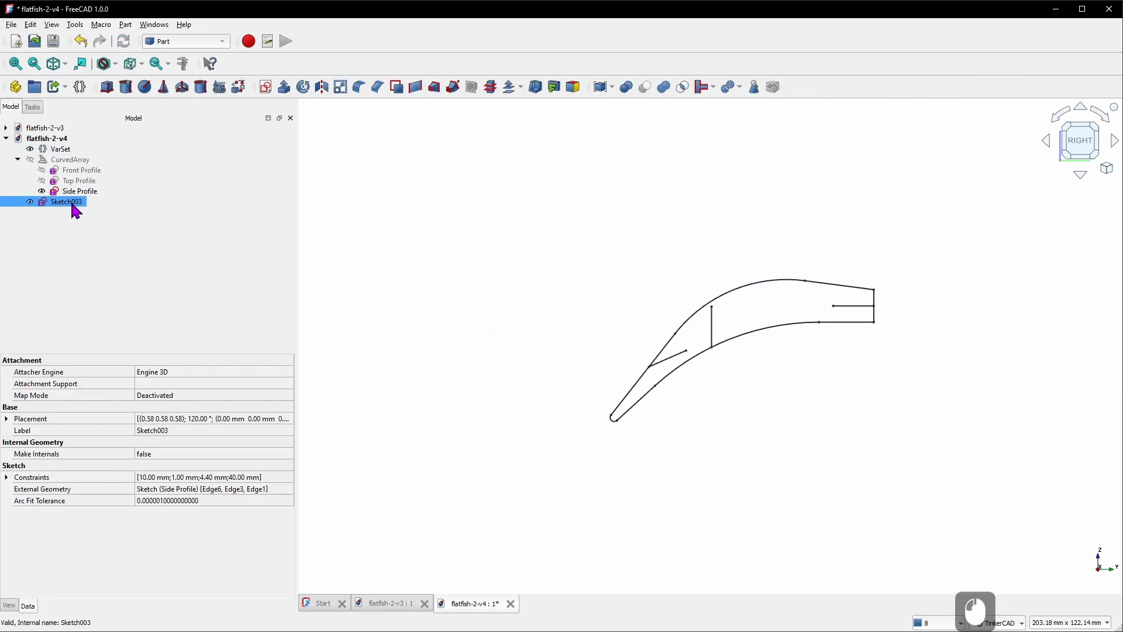
Rename Sketch003 as Rigging Sketch
right_click(75, 211)
click(138, 588)
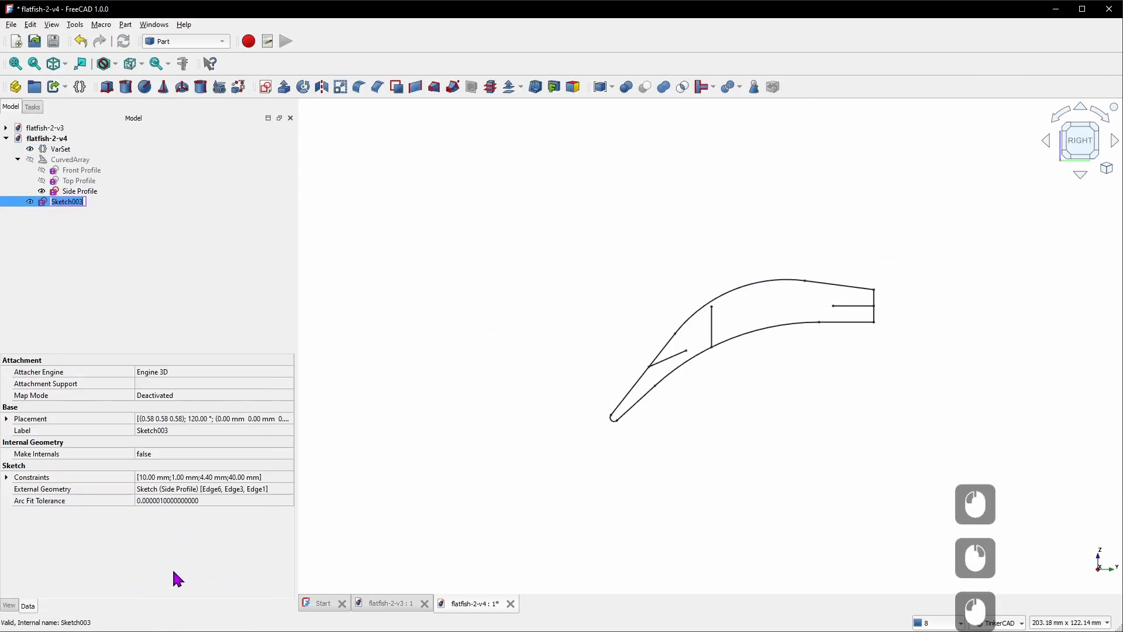
text(Rigging Ske)
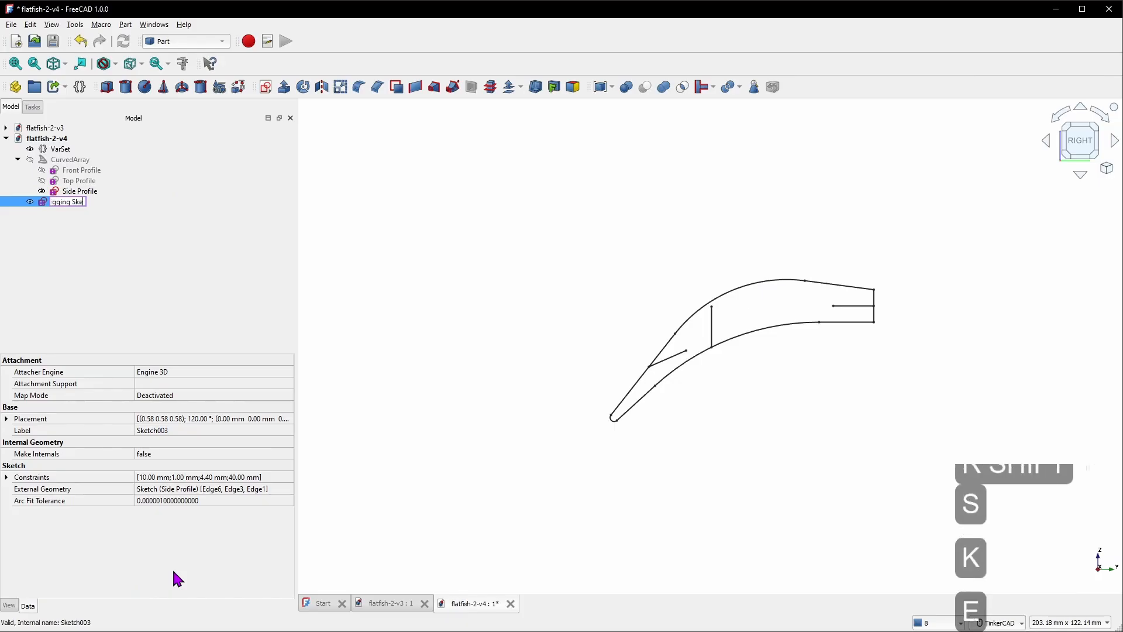
text(tch)
key(Return)
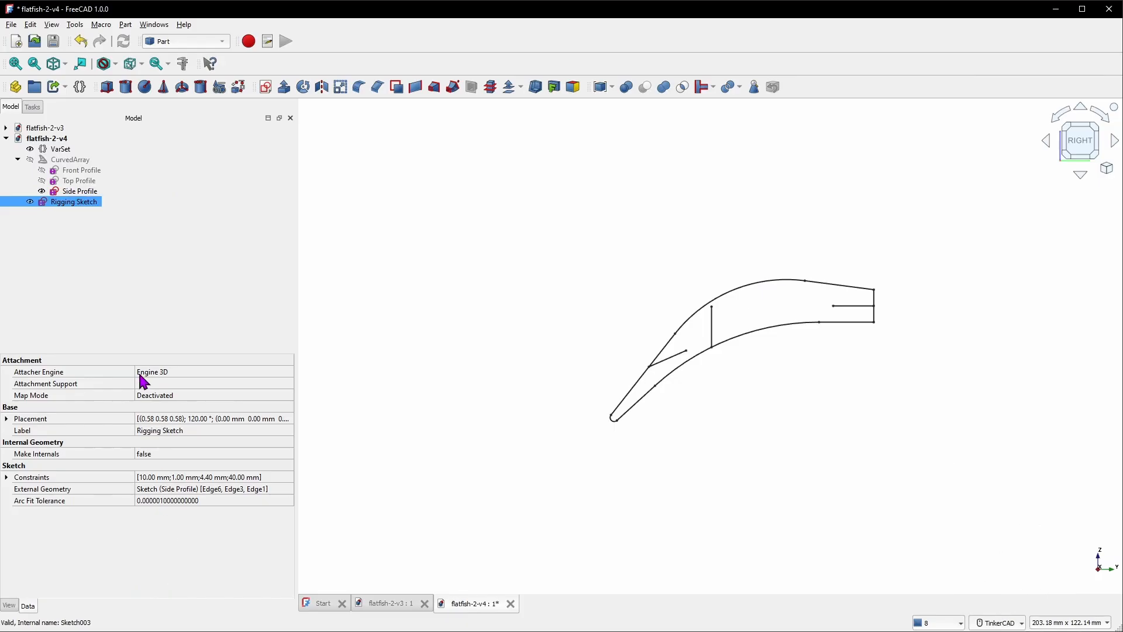
Set the Rigging Sketch's point size to 10
double_click(76, 203)
click(10, 605)
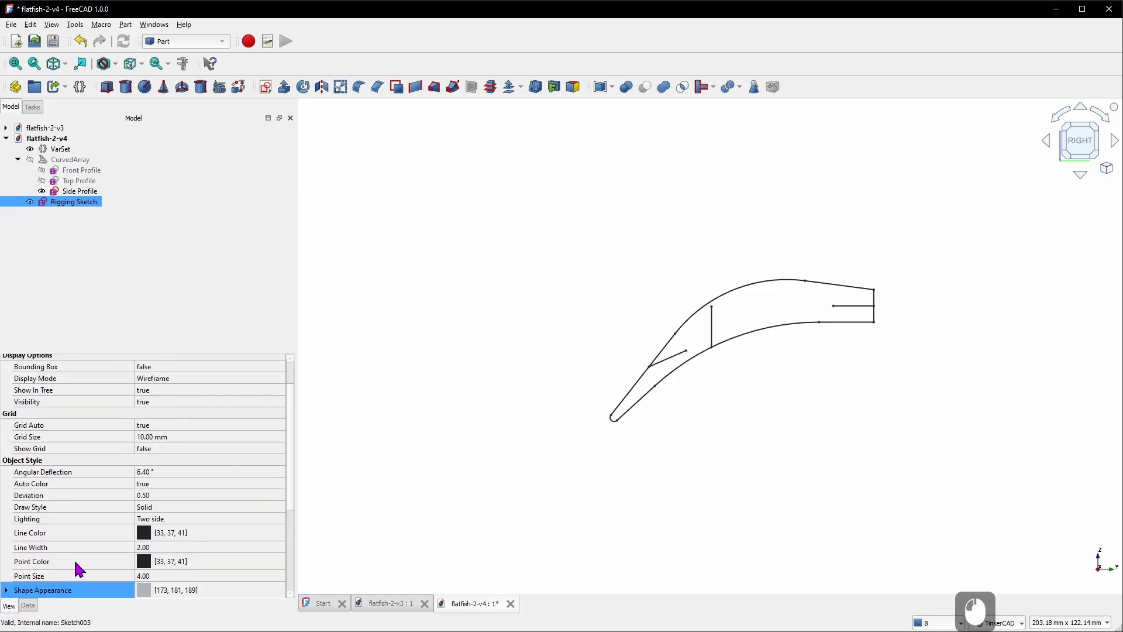
scroll(168, 542, down, 3)
click(176, 471)
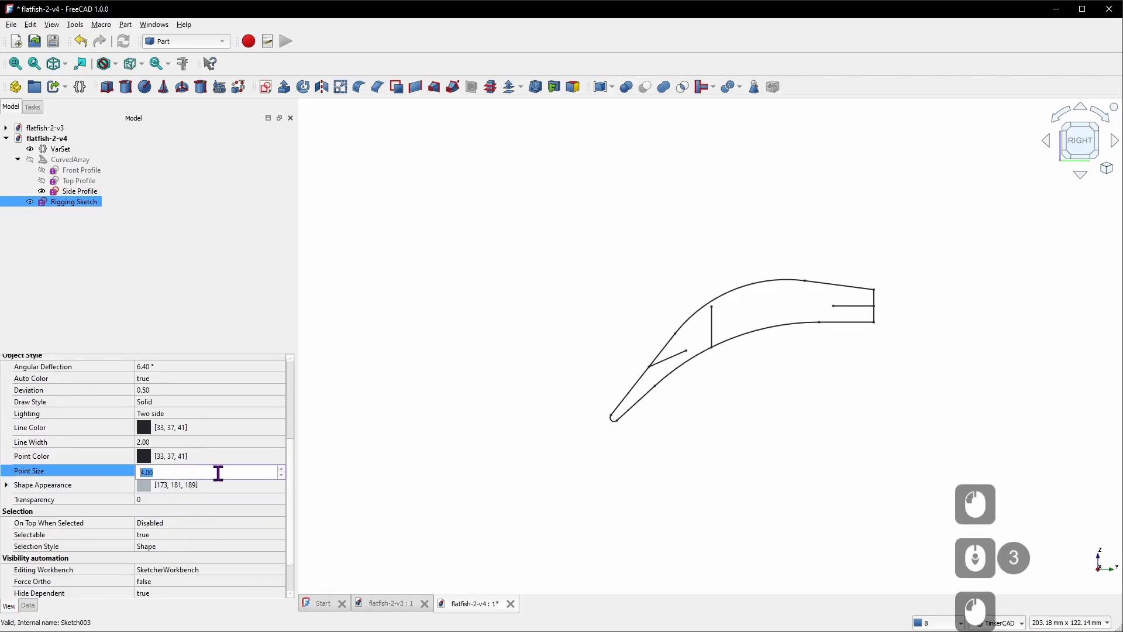
text(10)
key(Return)
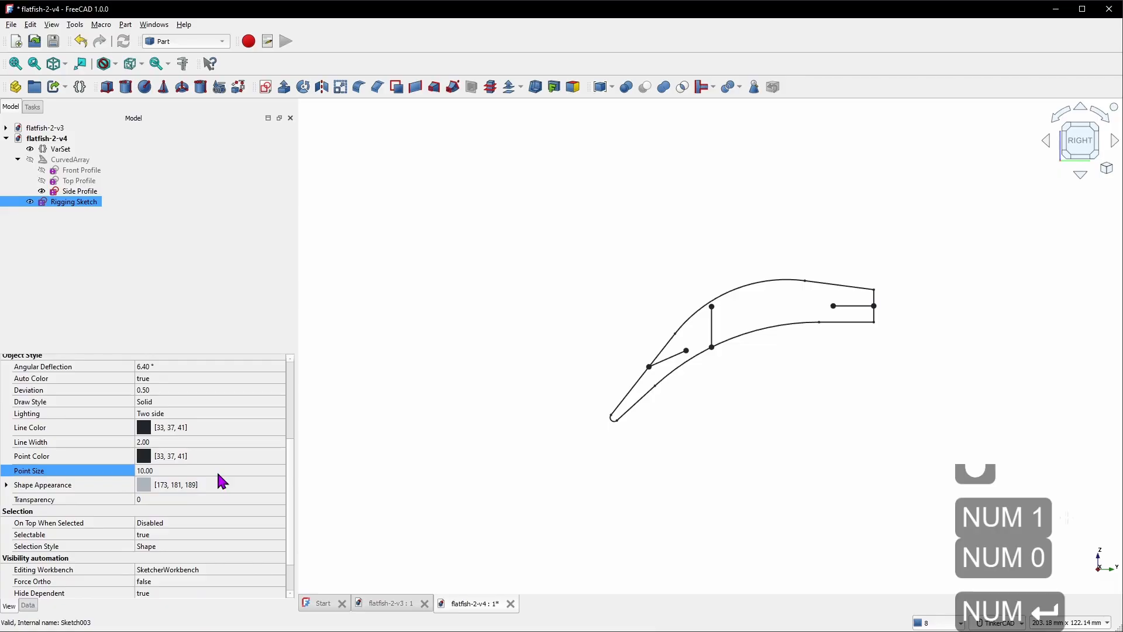
Hide the Side Profile sketch so that only the Rigging Sketch lines are displayed
click(81, 191)
key(space)
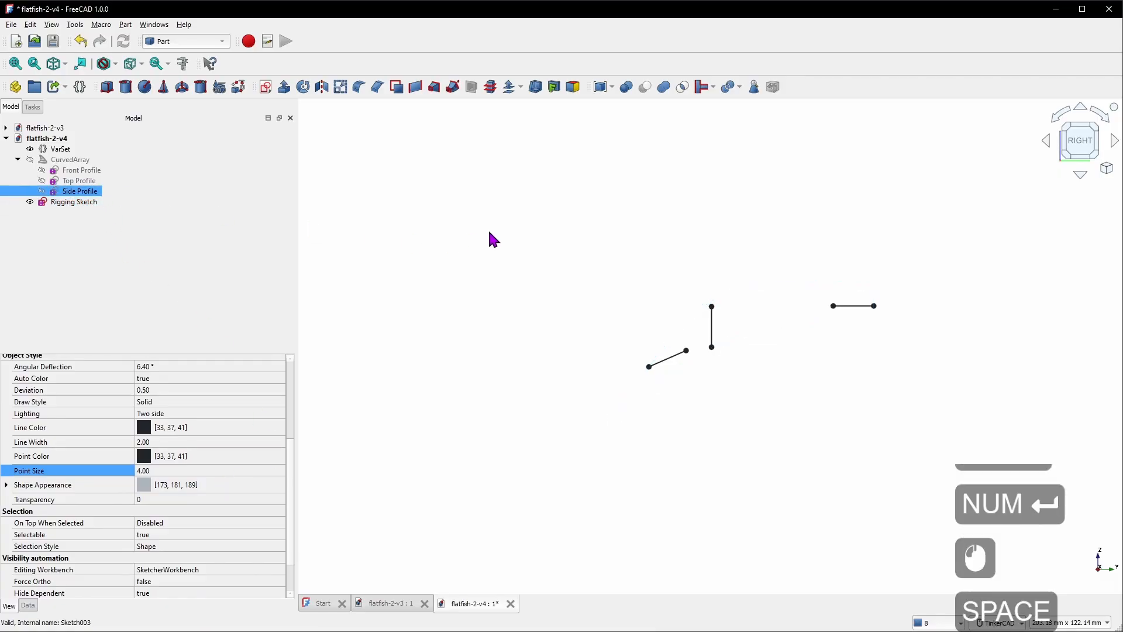
click(496, 232)
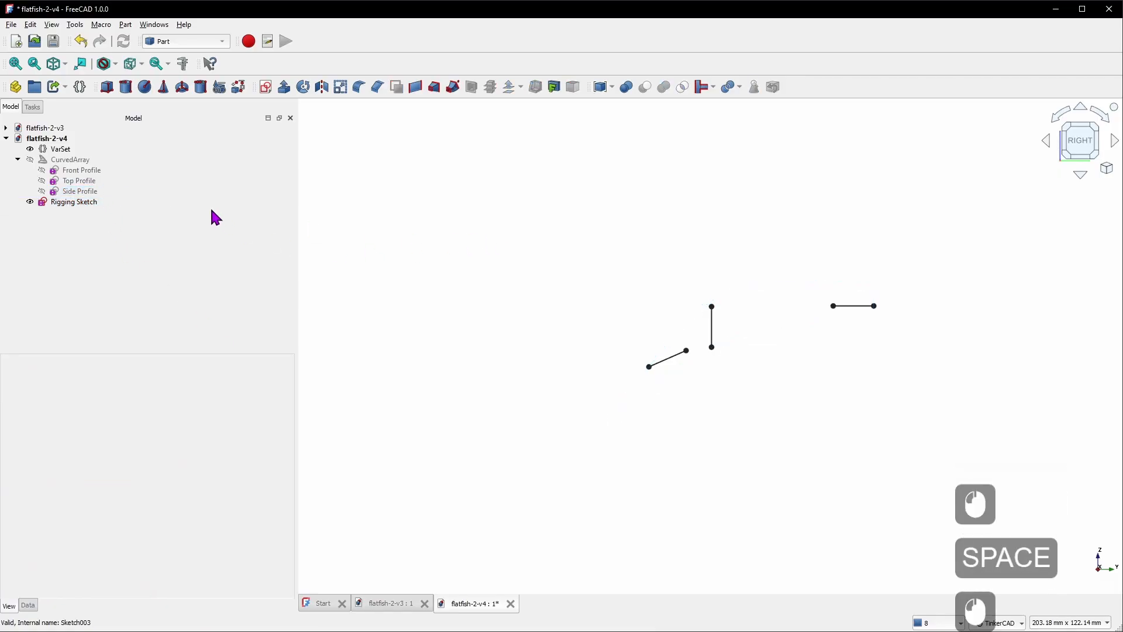
Create a cylinder and set its radius to the expression VarSet.PilotHoleDiameter / 2
click(141, 150)
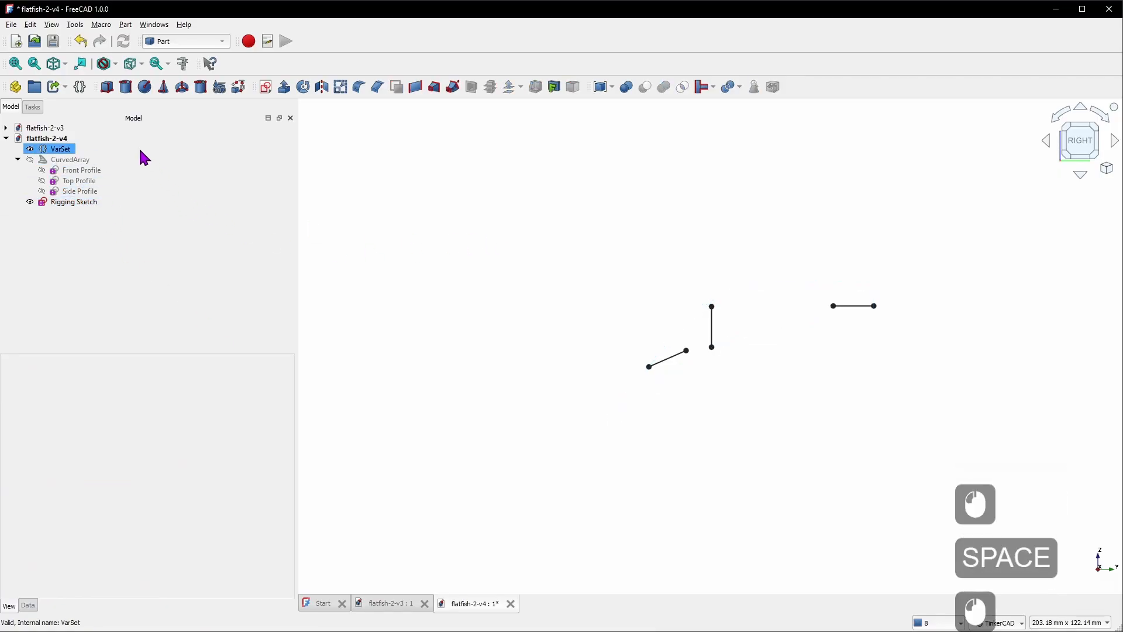
click(128, 97)
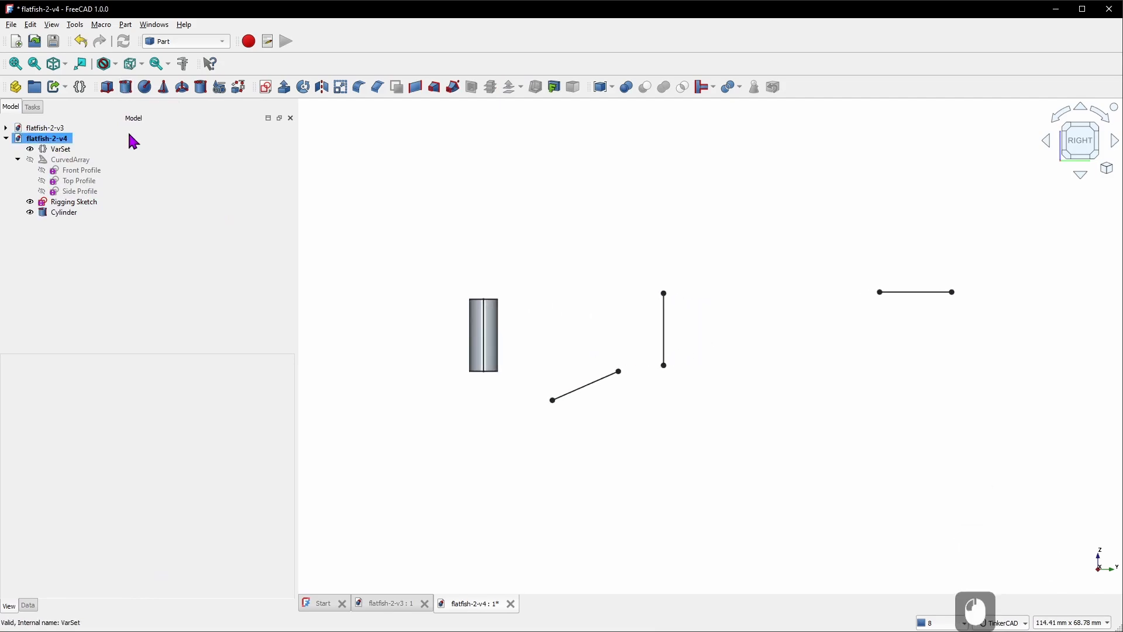
click(76, 214)
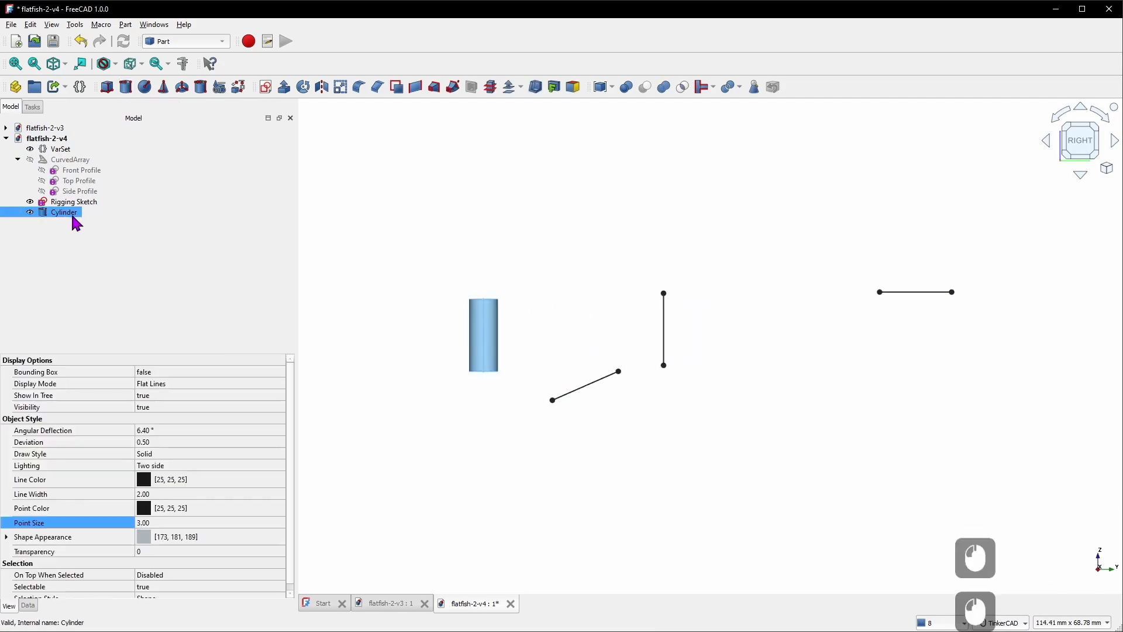
click(27, 607)
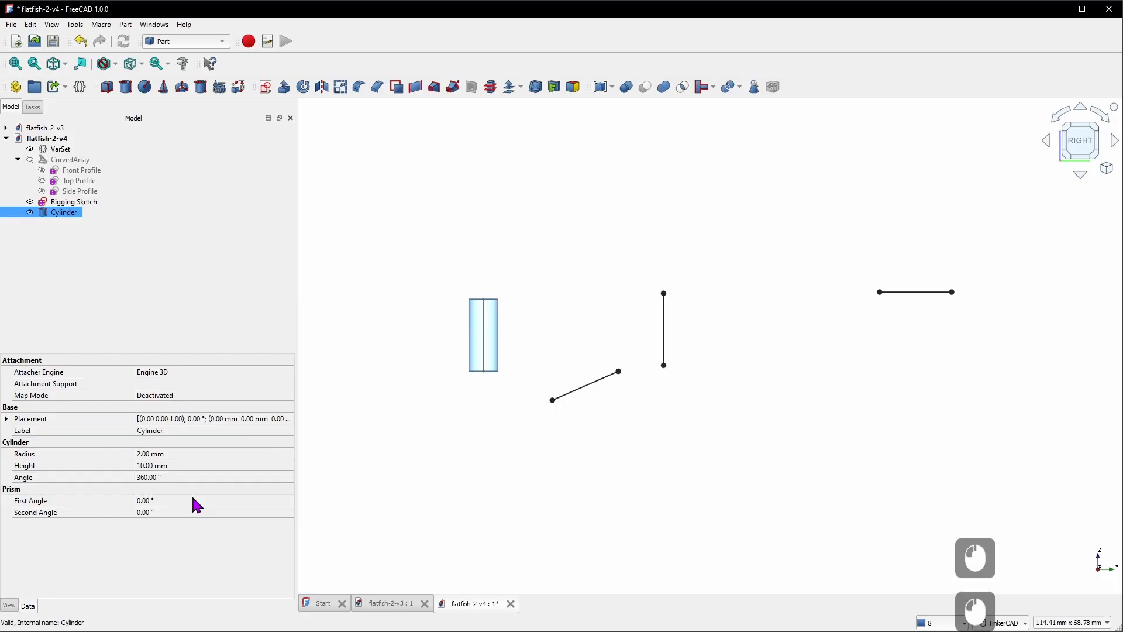
click(181, 454)
click(285, 453)
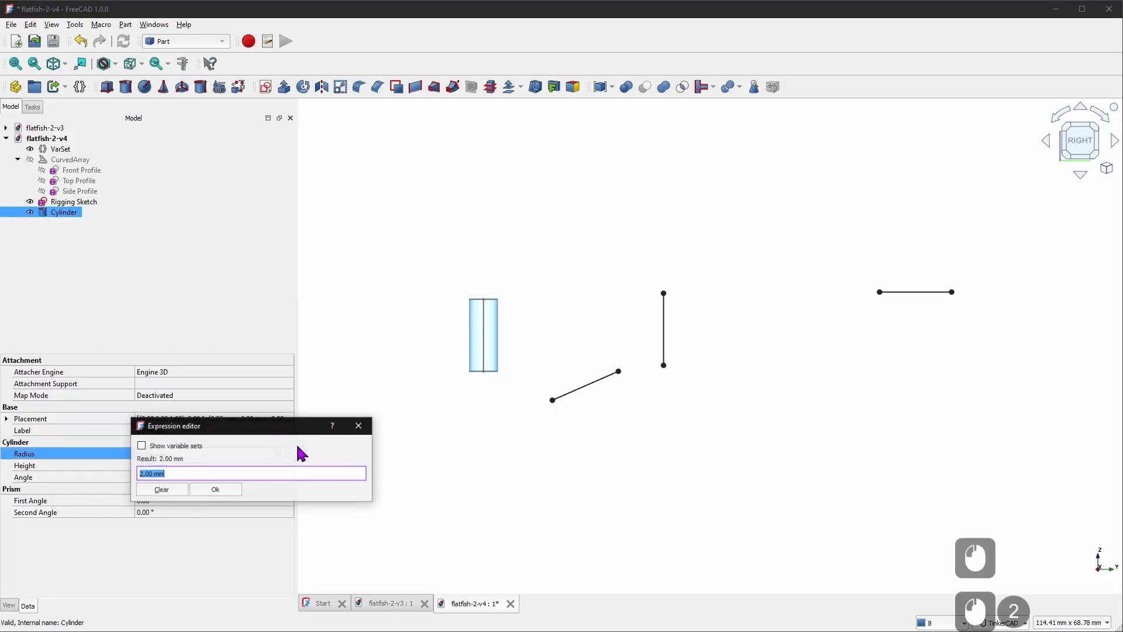
drag(300, 433, 643, 259)
text(Varset.p)
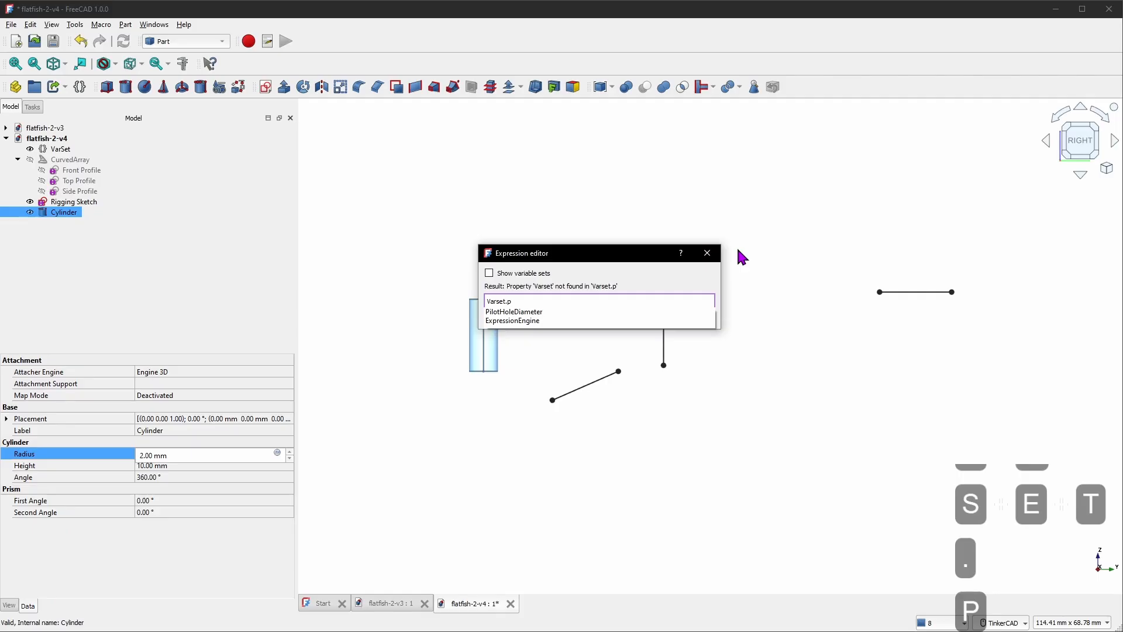
key(Down)
text(/ 2)
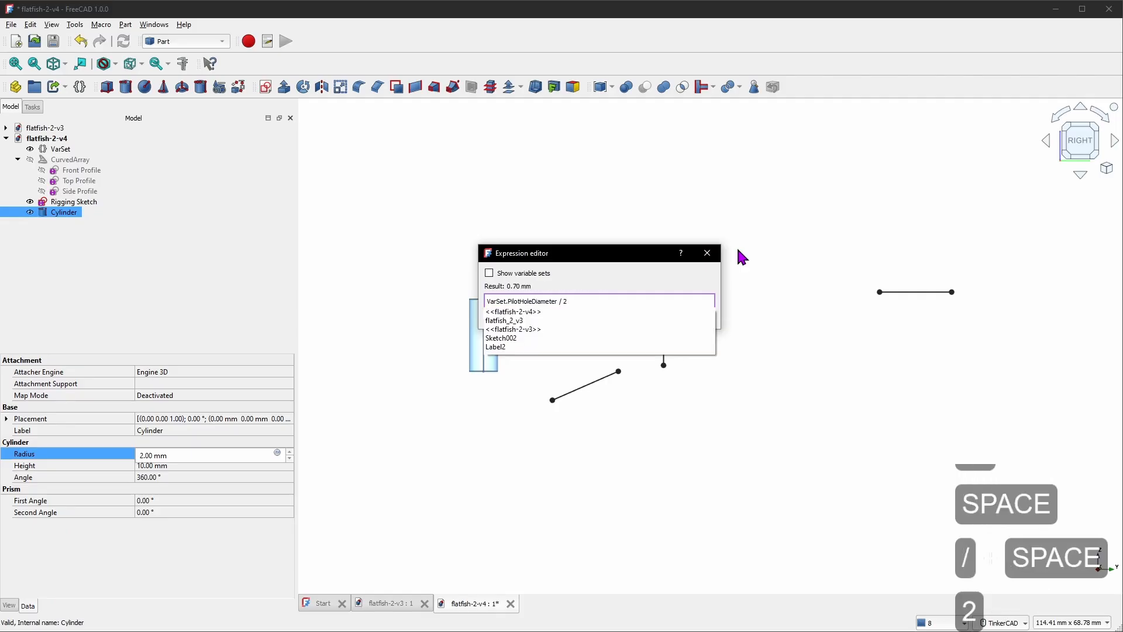
click(620, 300)
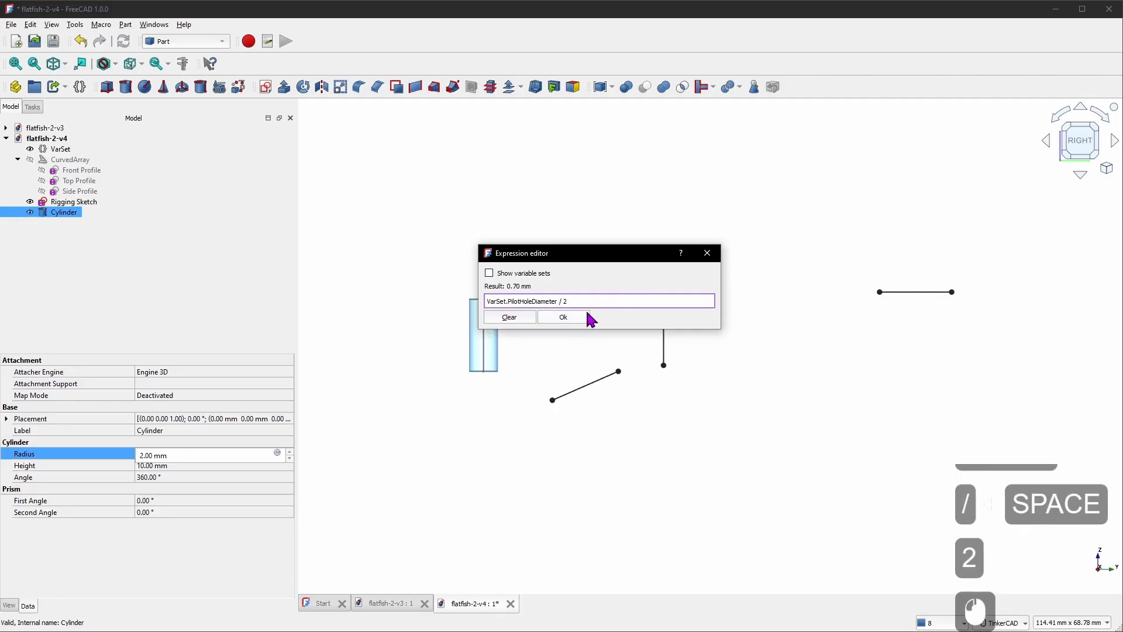
click(588, 316)
click(380, 335)
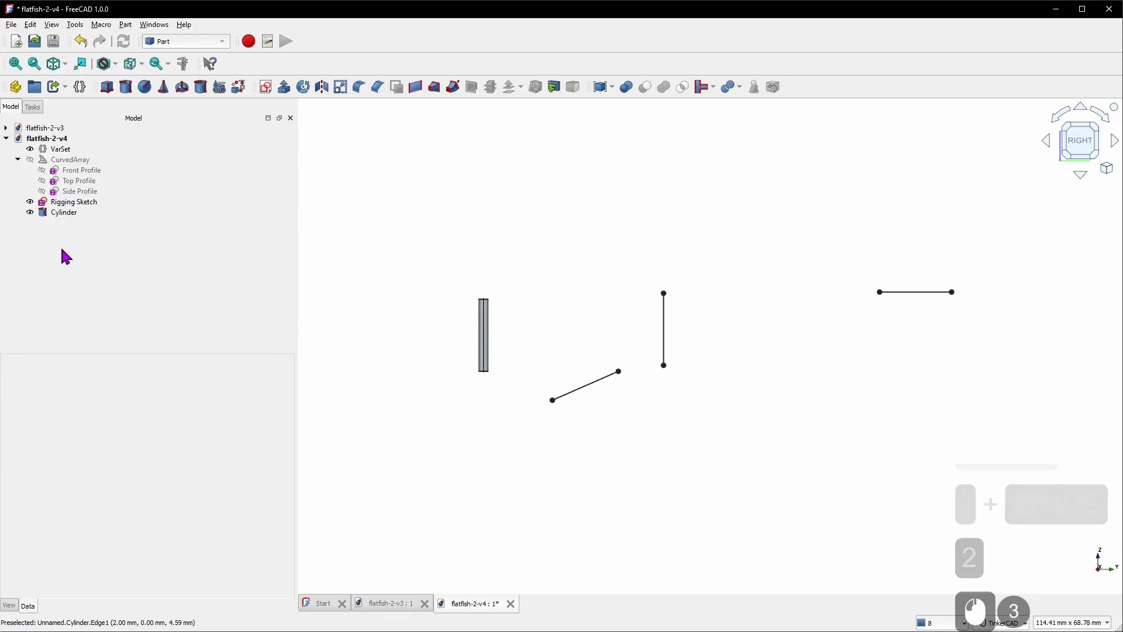
Set the cylinder's height to 12 mm
click(69, 212)
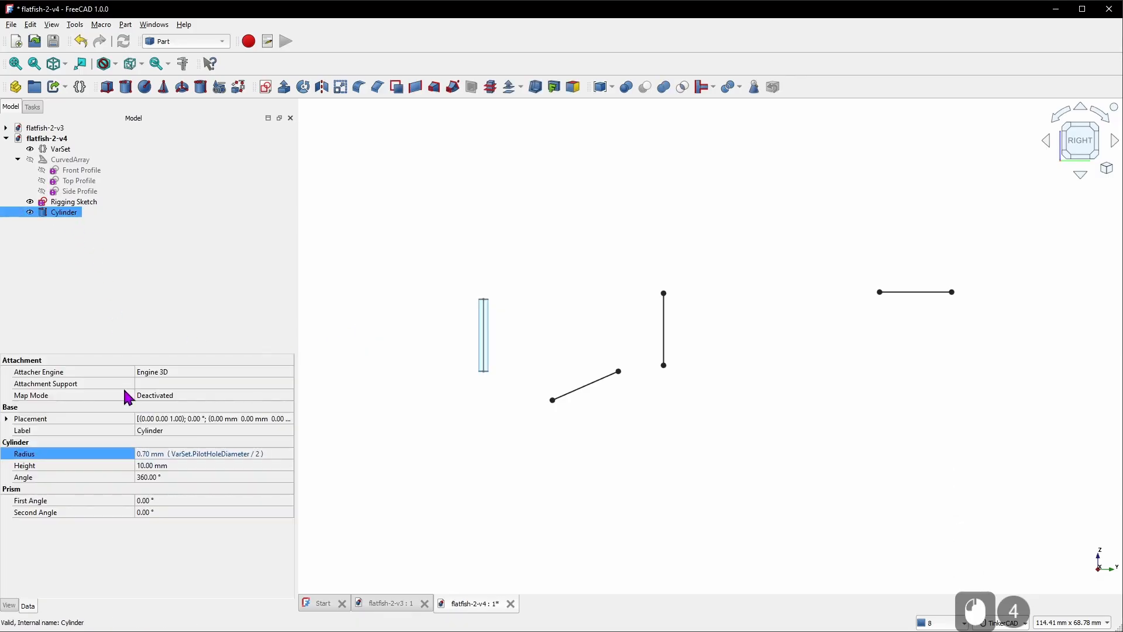
click(182, 465)
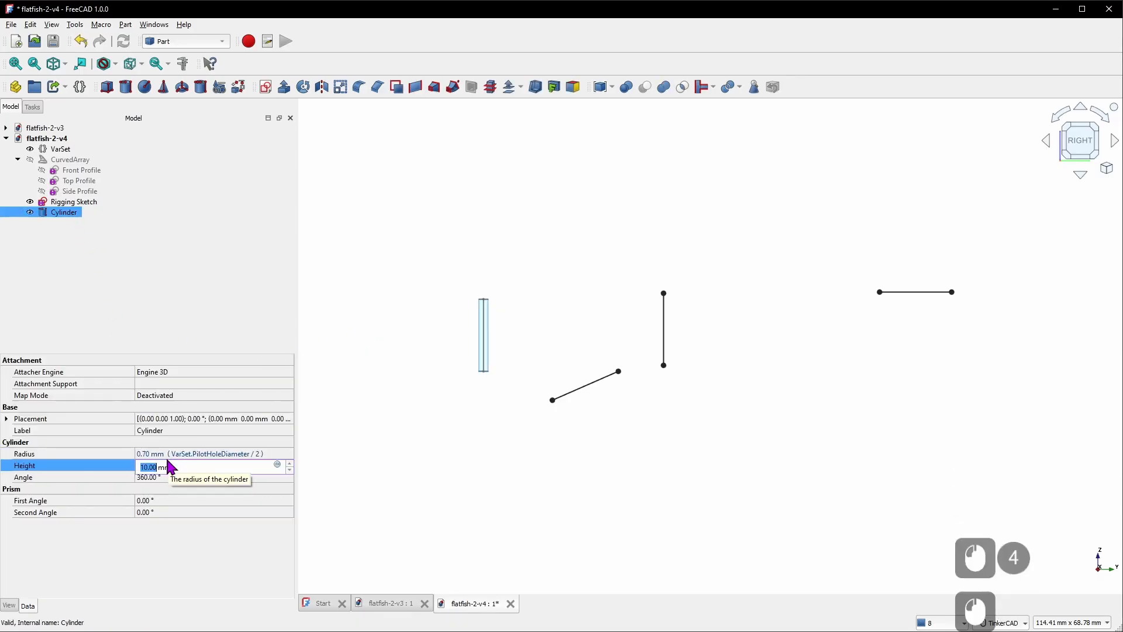
text(12)
key(KP_Enter)
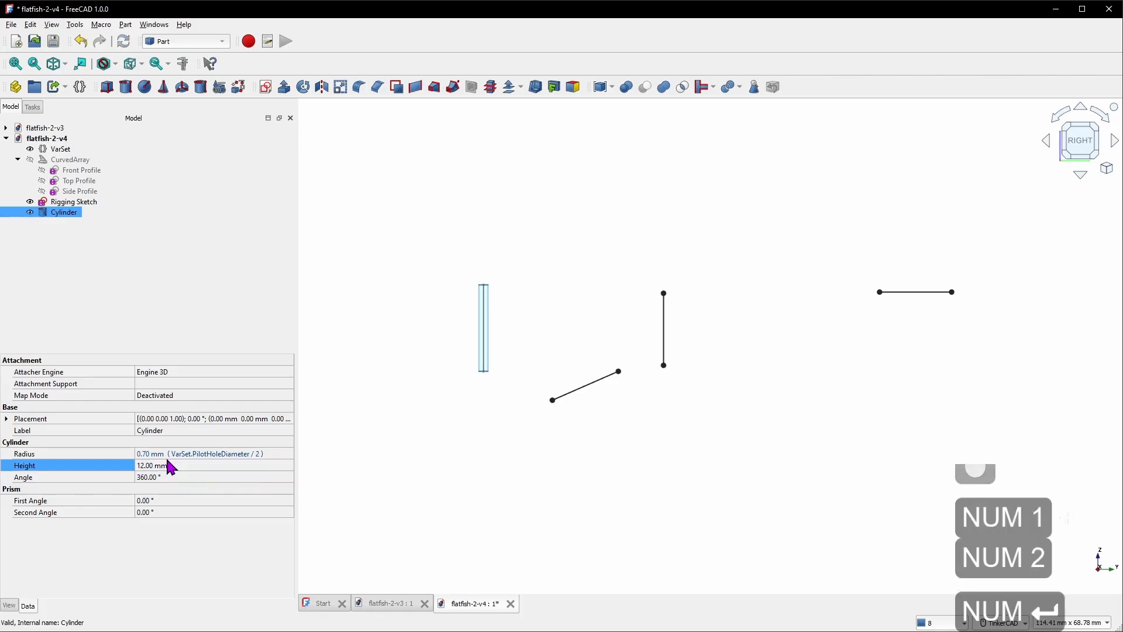
click(421, 293)
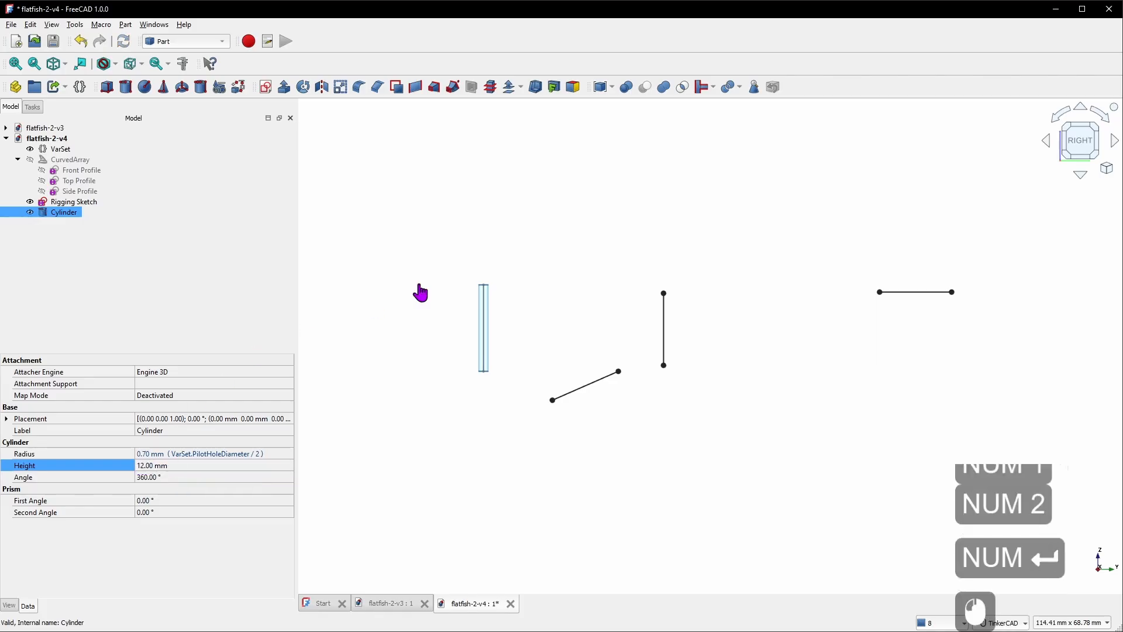
Copy the cylinder without its VarSet dependency and paste it twice
click(70, 214)
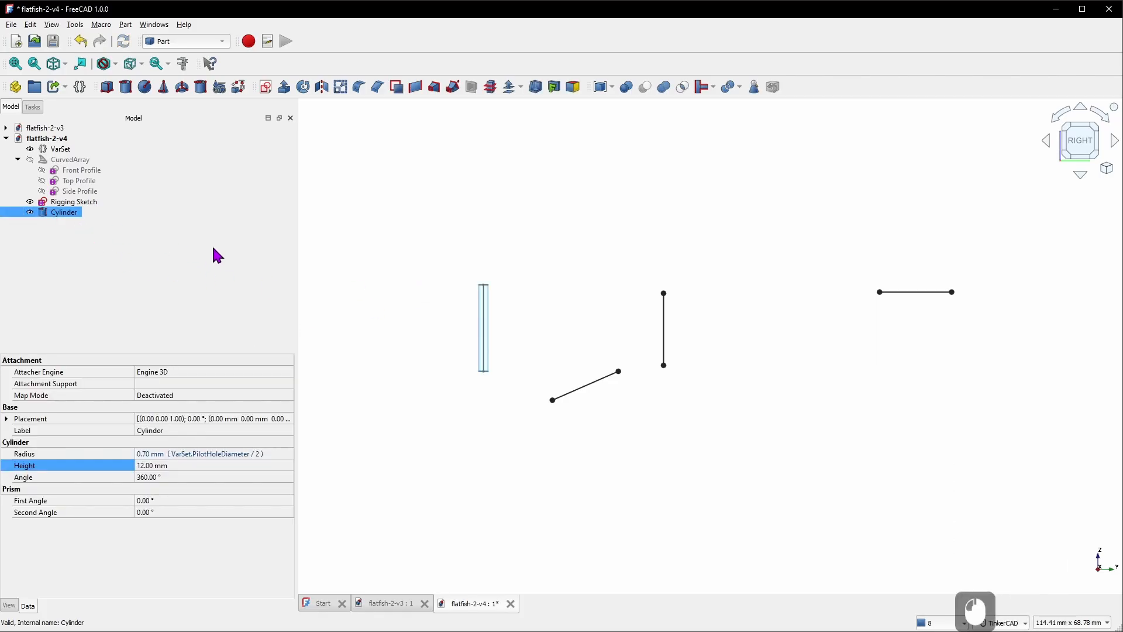
key(ctrl+c)
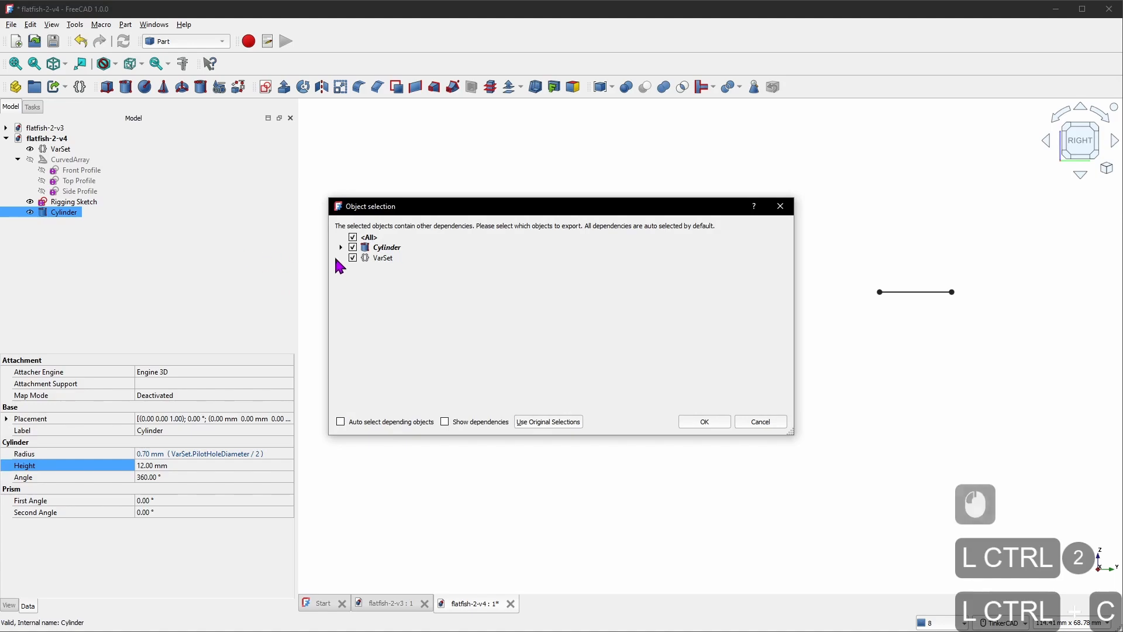
click(353, 258)
click(724, 422)
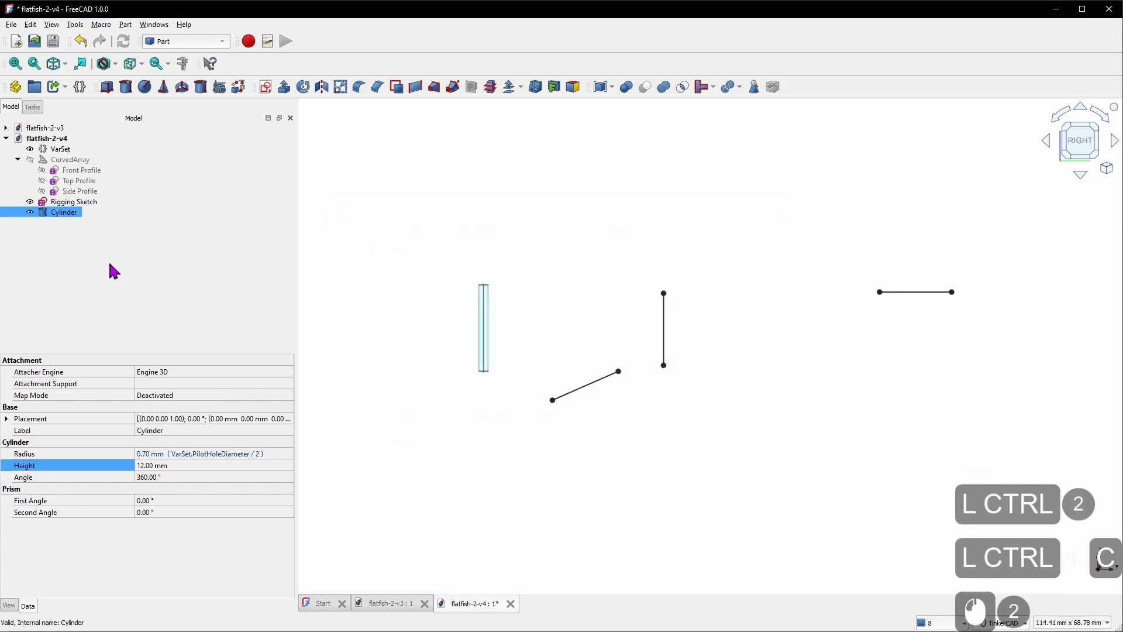
key(ctrl+v)
key(ctrl+v)
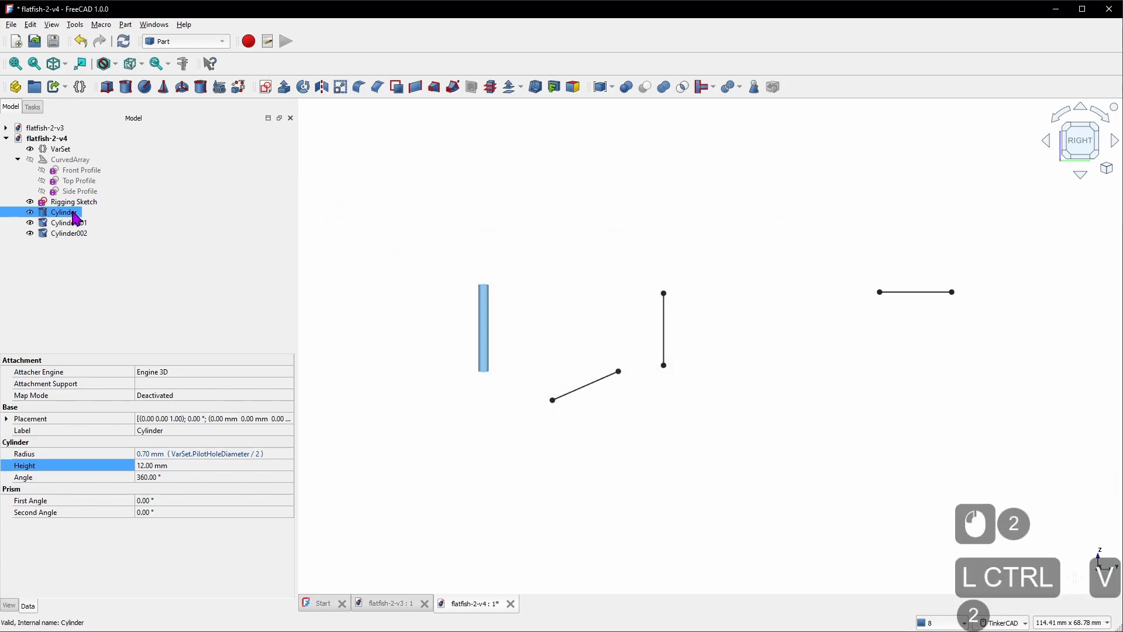
Hide all three cylinders together
ctrl+click(79, 234)
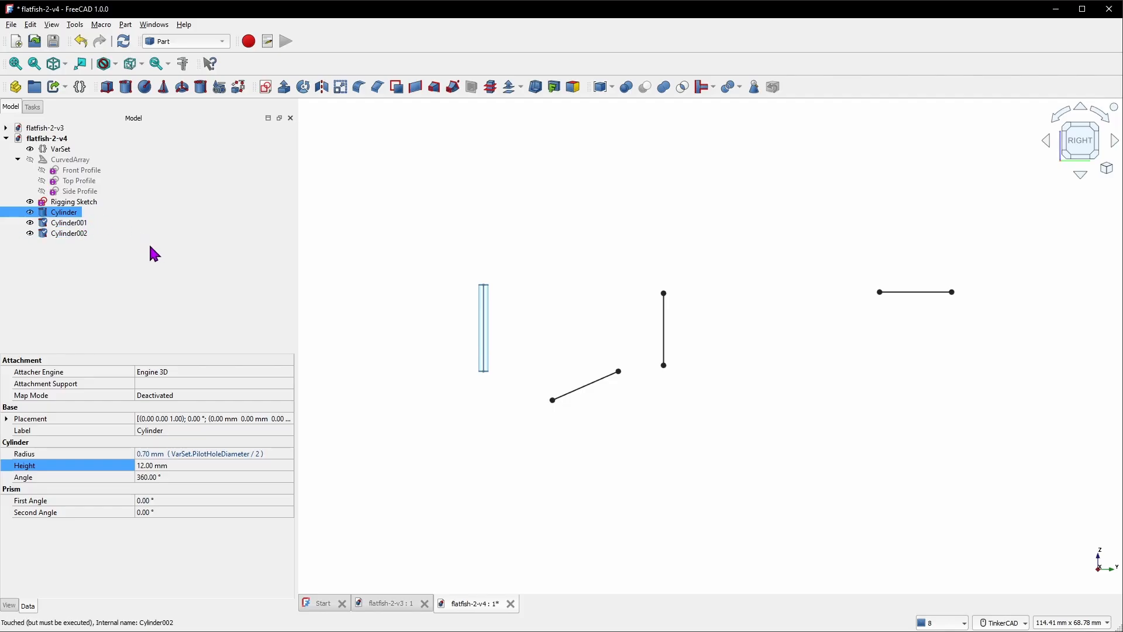
shift+click(79, 234)
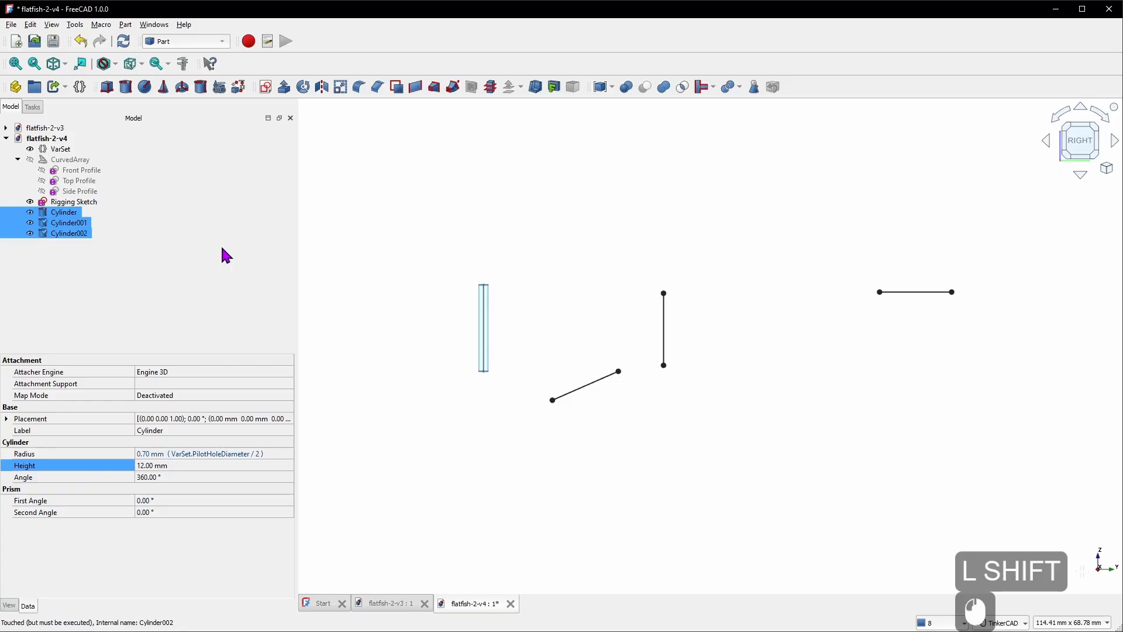
key(space)
click(218, 264)
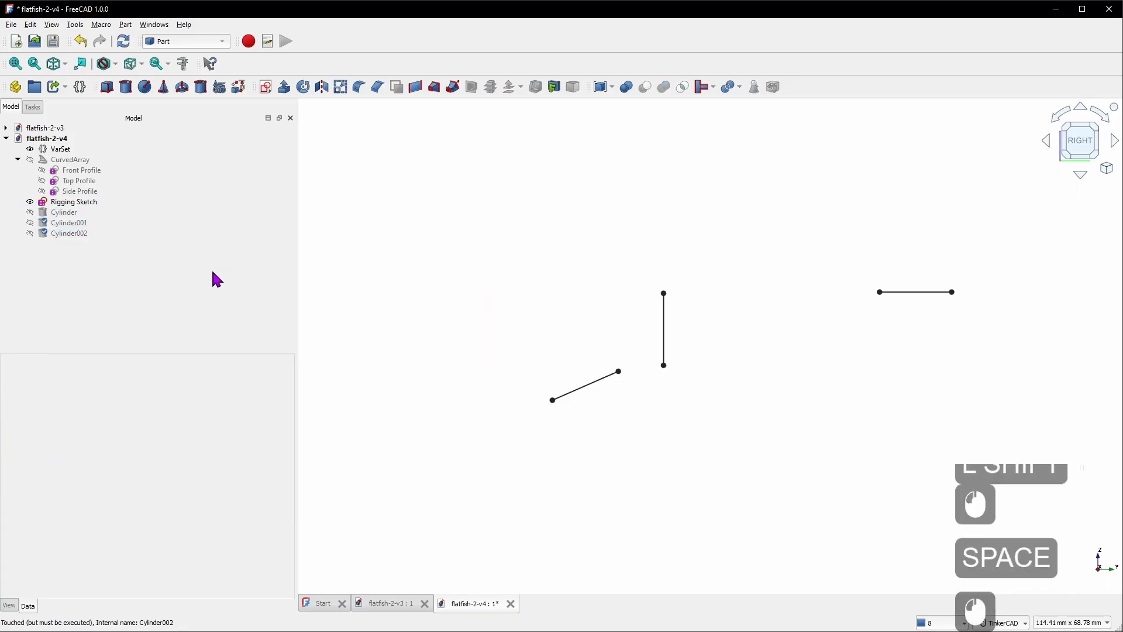
Attach the first cylinder to the upper endpoint and edge of the slanted Rigging Sketch line using mode Align O-Z-X
click(70, 217)
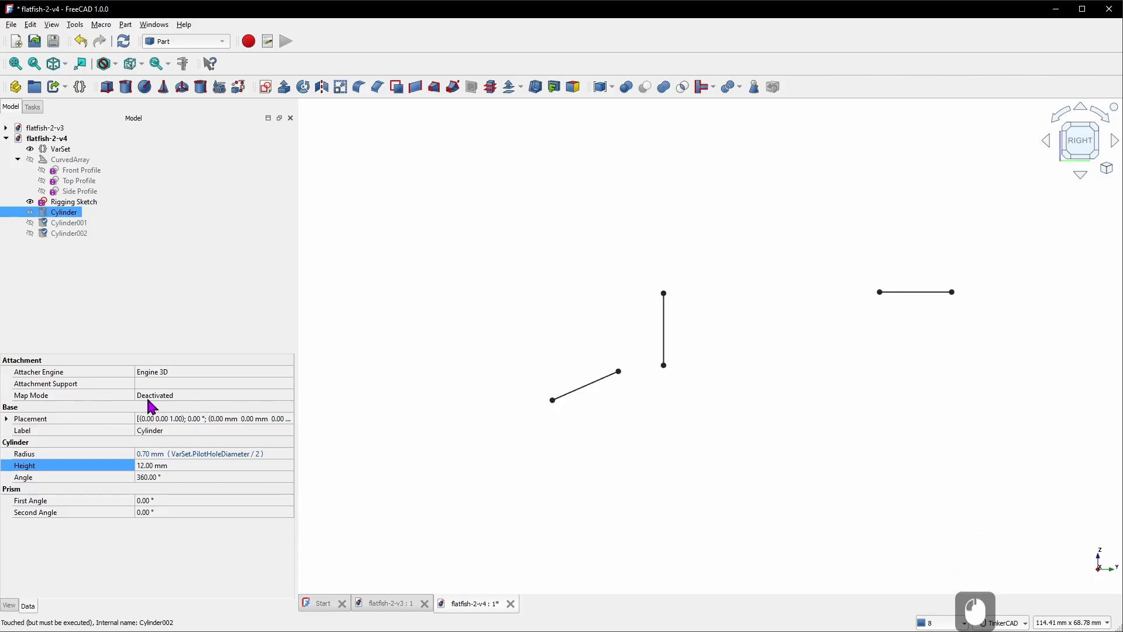
click(237, 398)
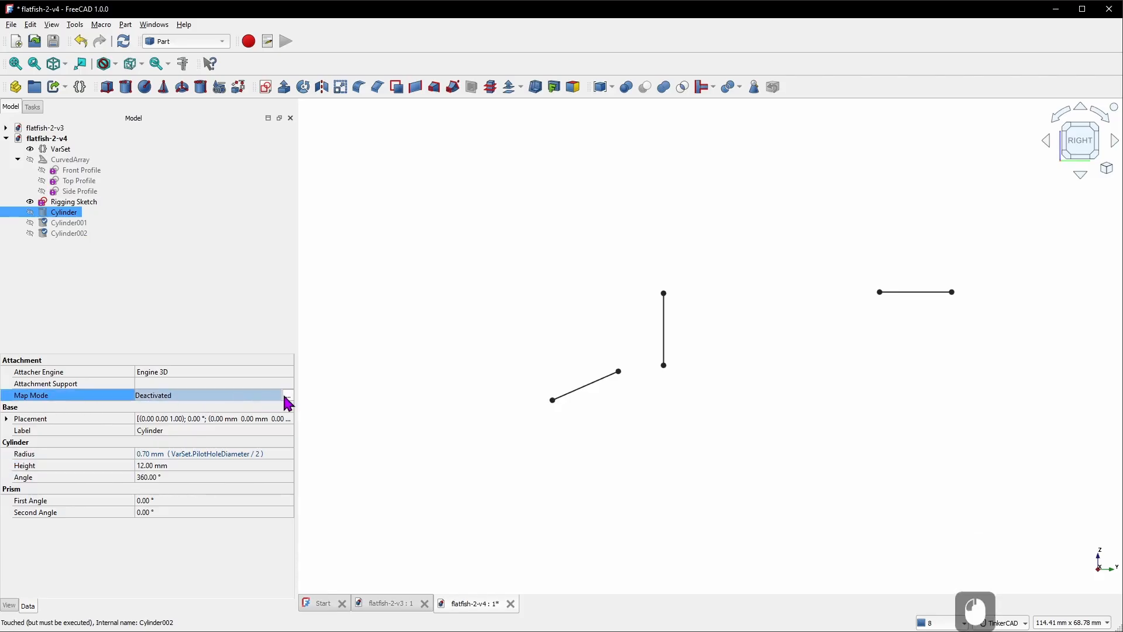
click(287, 396)
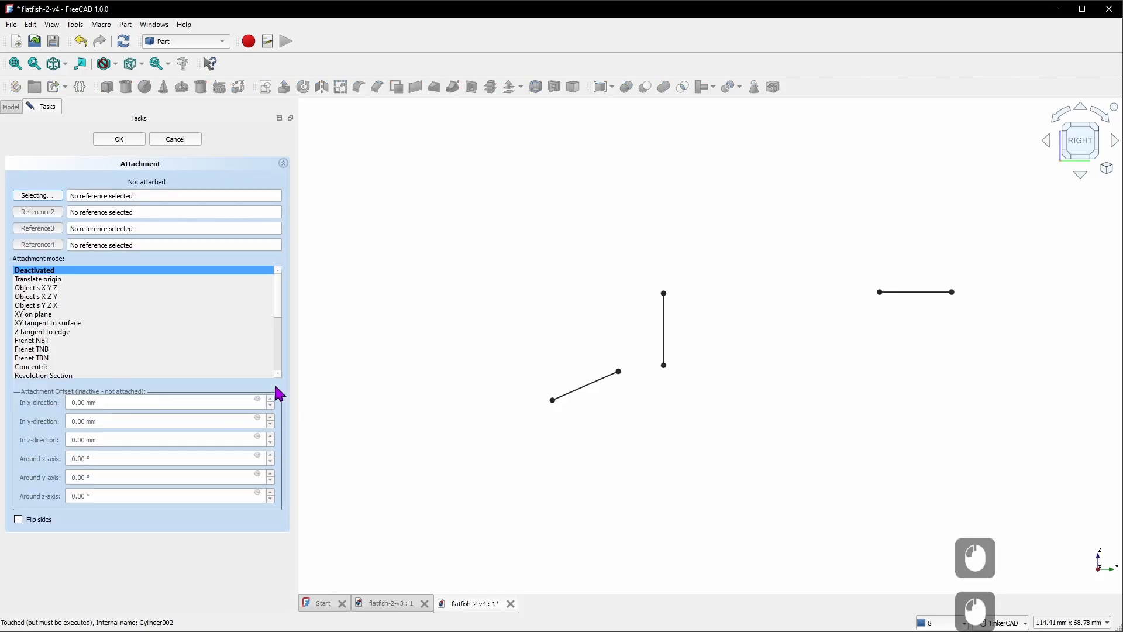
click(619, 372)
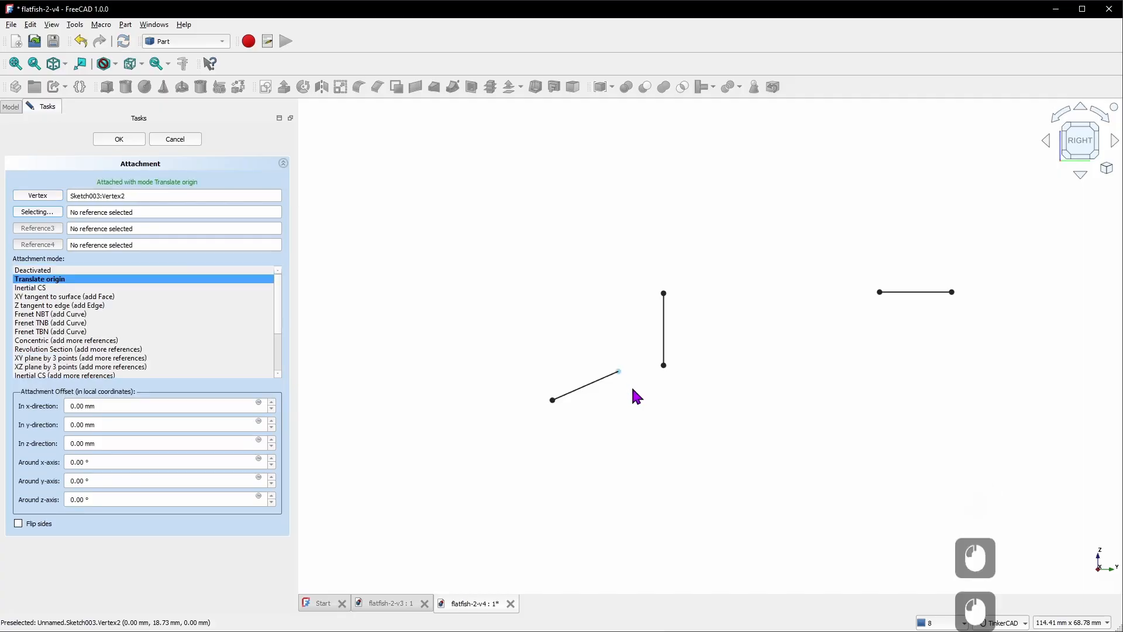
click(592, 395)
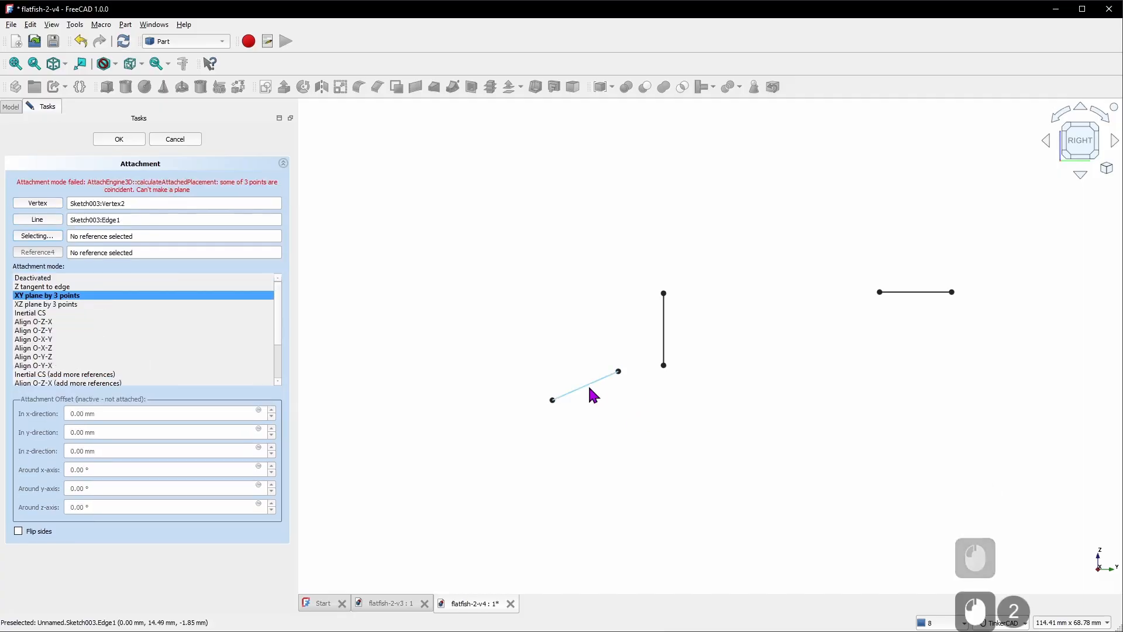
click(88, 327)
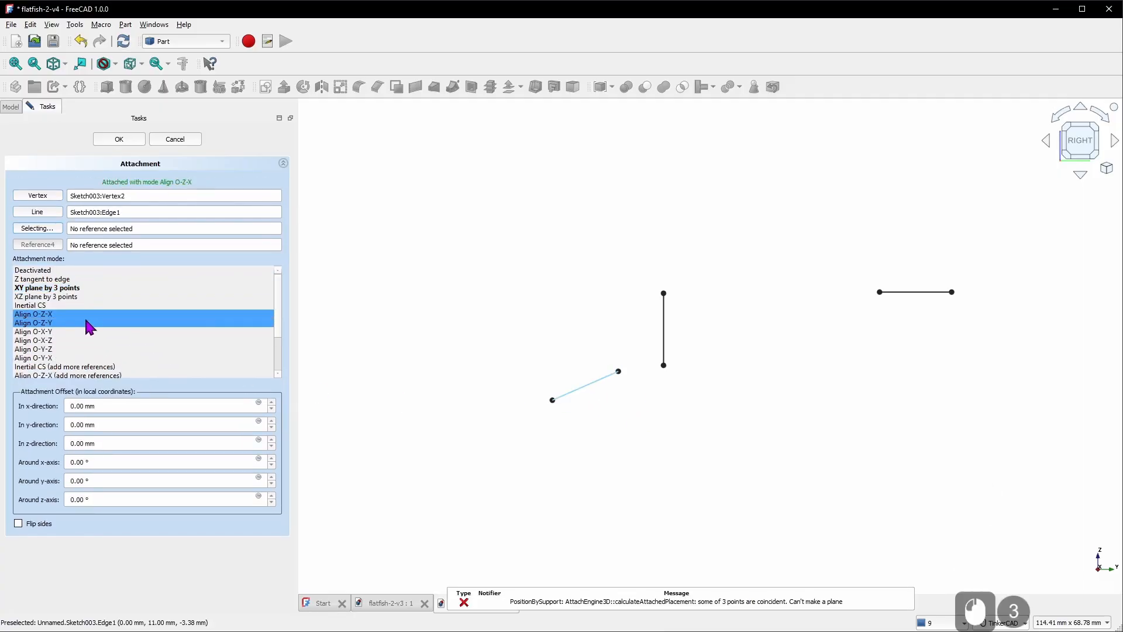
click(119, 139)
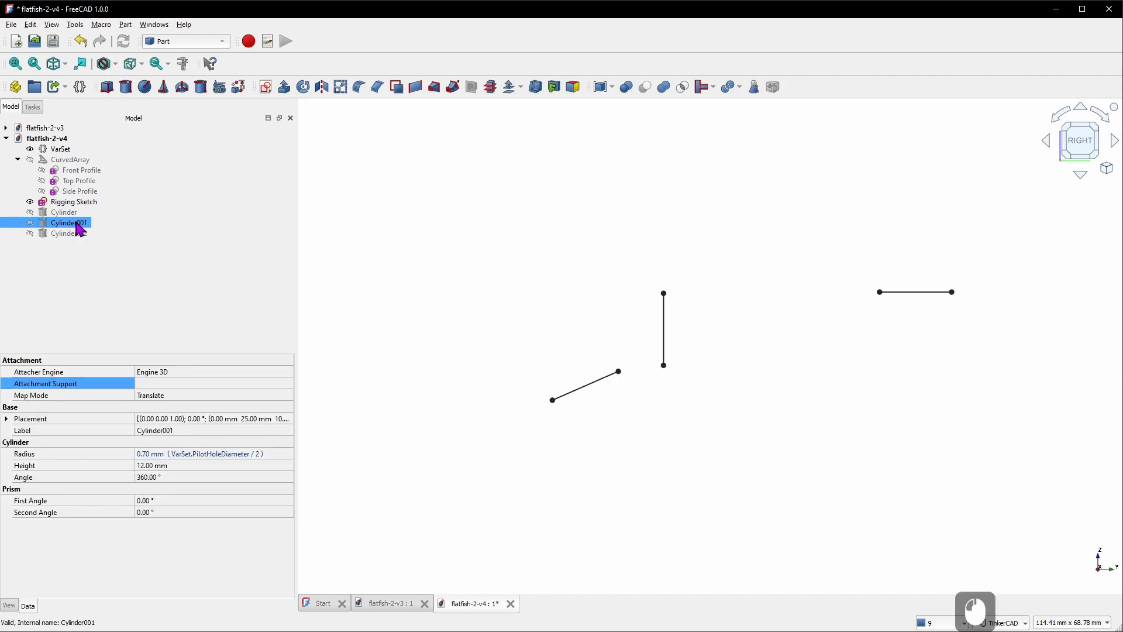
Attach Cylinder001 to the upper endpoint and edge of the vertical Rigging Sketch line using mode Align O-Z-X
click(203, 396)
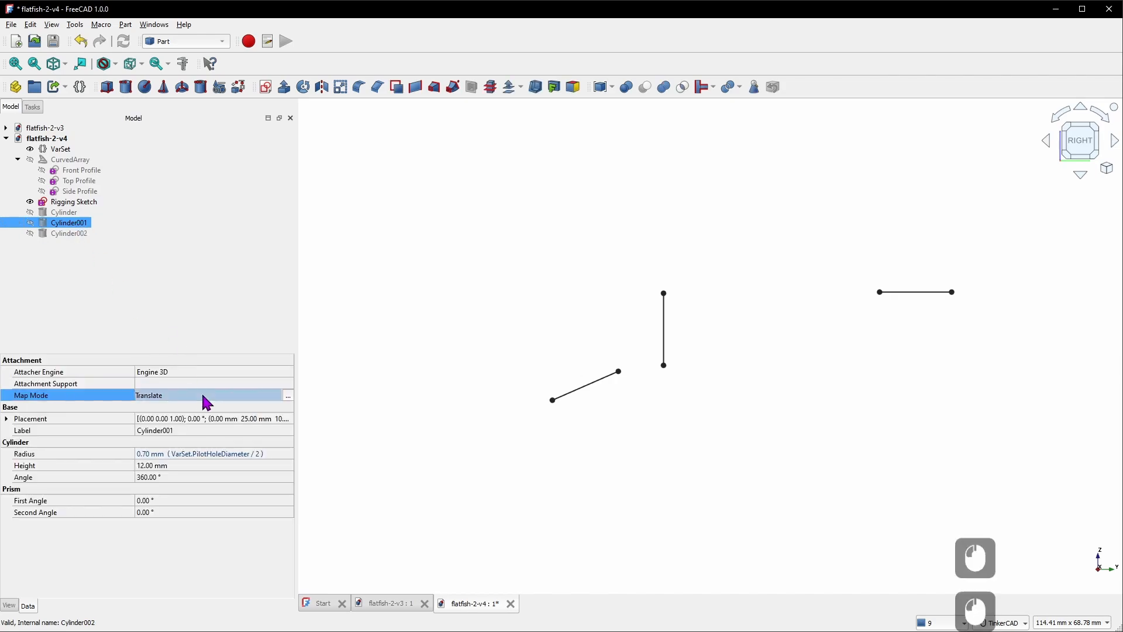
click(289, 397)
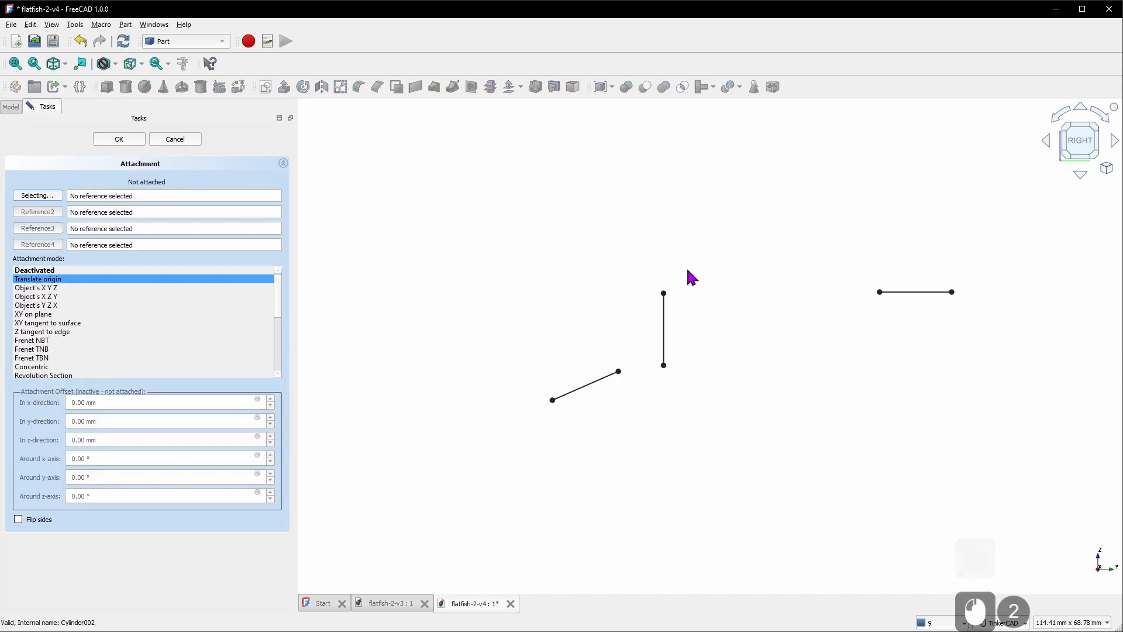
click(667, 290)
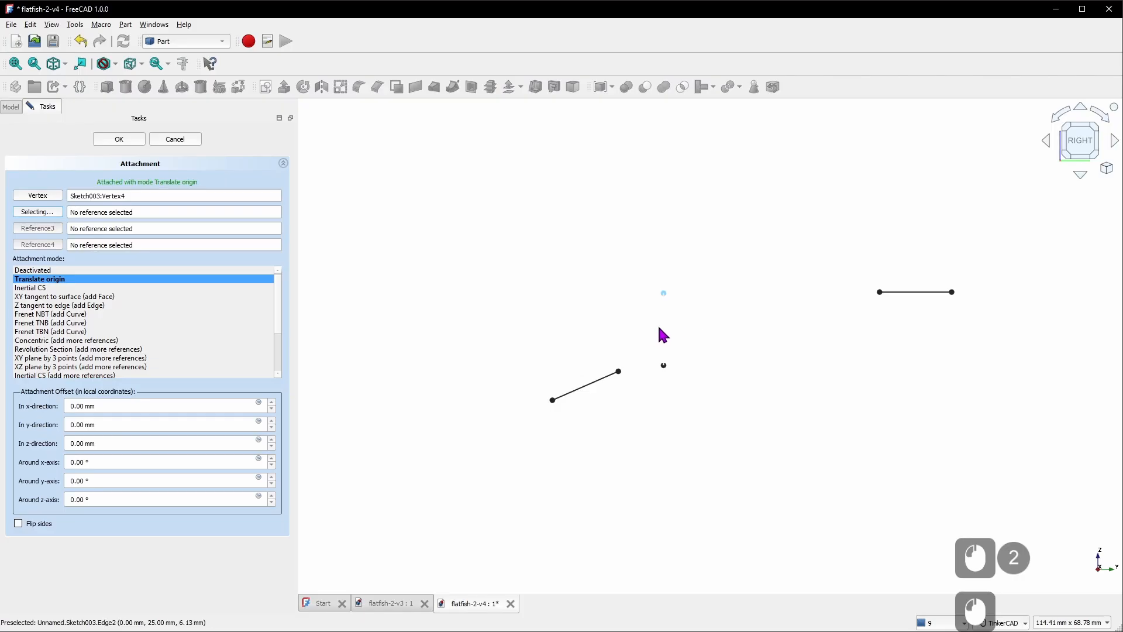
click(664, 331)
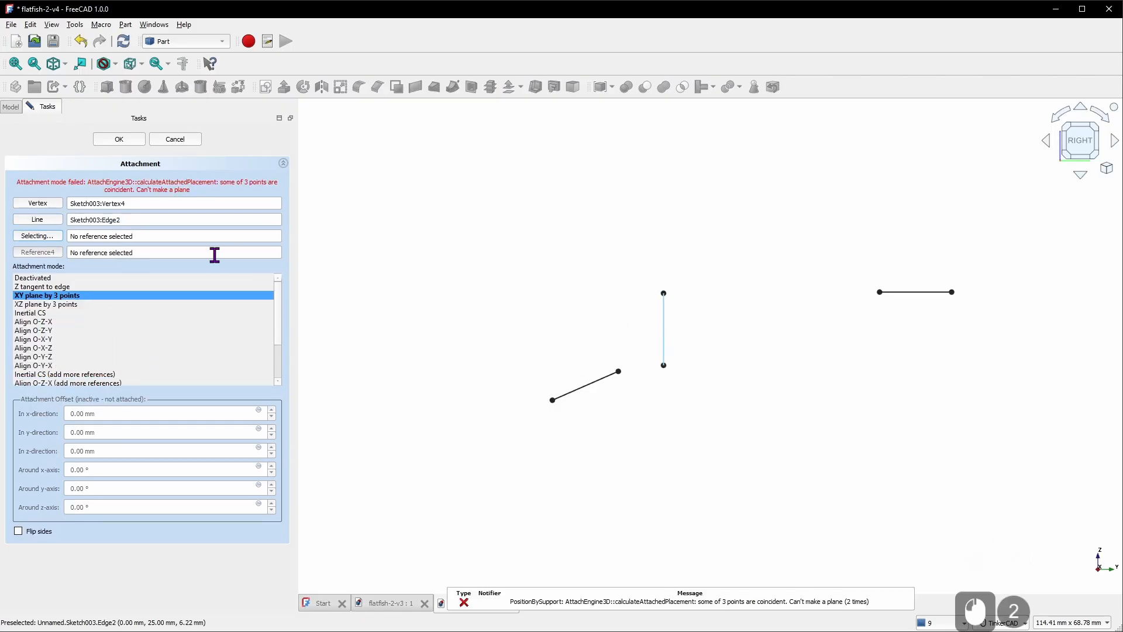
click(50, 323)
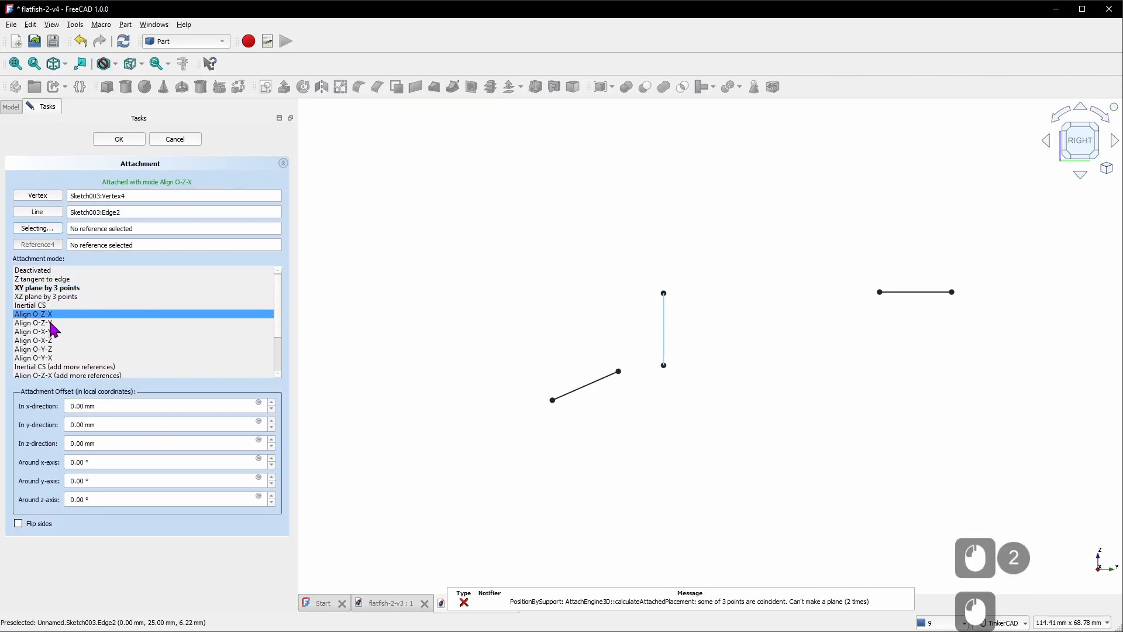
click(134, 141)
Attach Cylinder002 to the inner endpoint and edge of the horizontal Rigging Sketch line using mode Align O-Z-Y
click(75, 233)
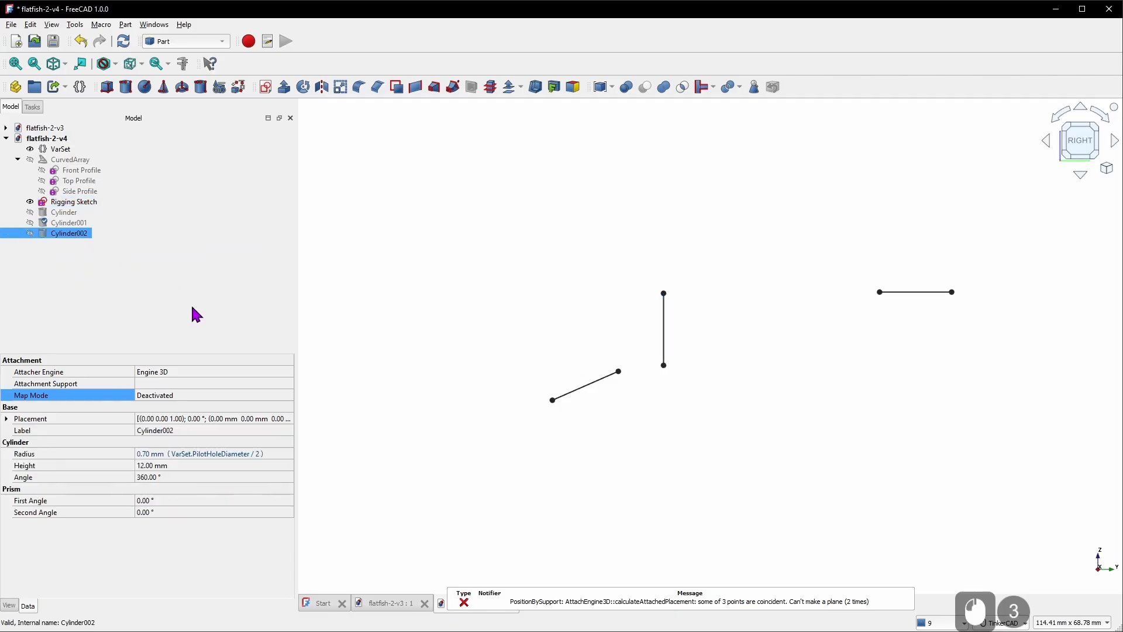
click(199, 398)
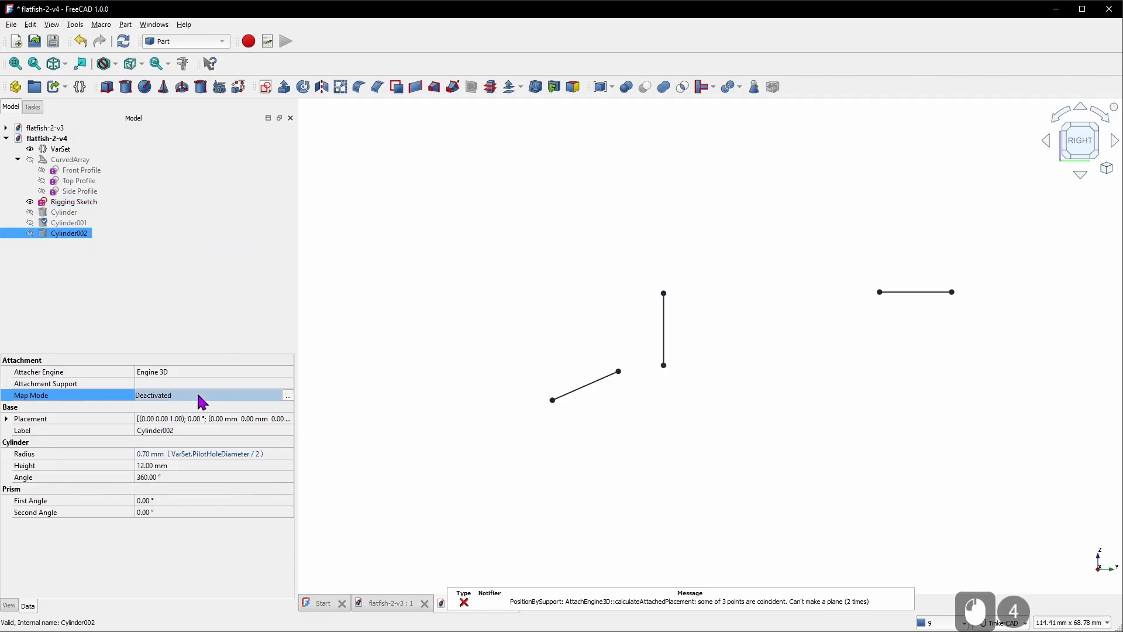
click(288, 397)
click(878, 296)
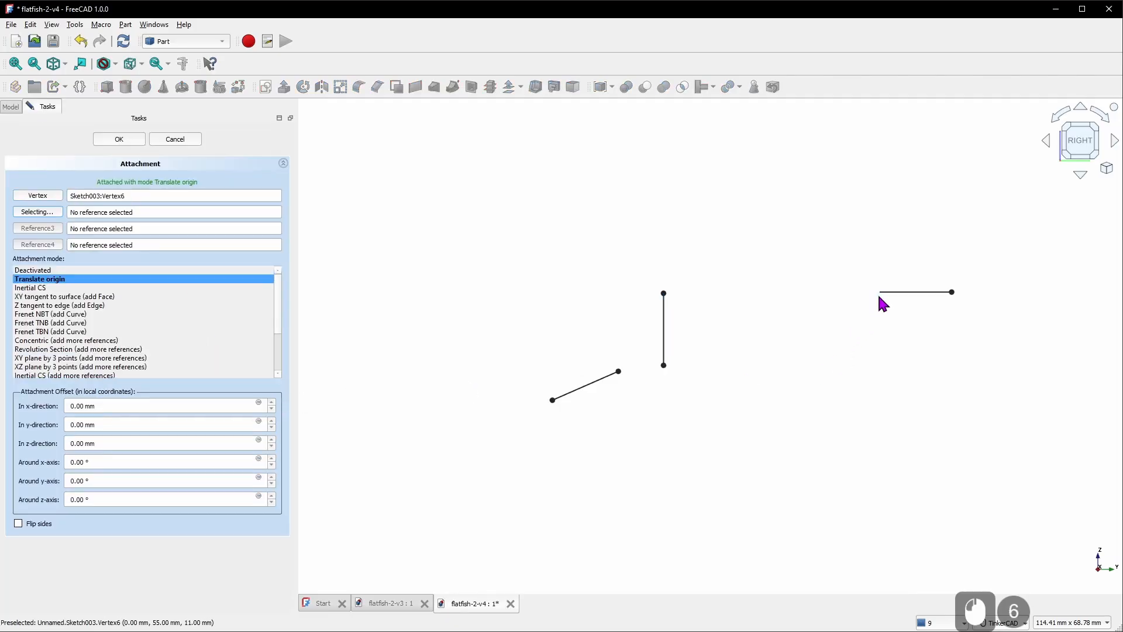
click(922, 296)
click(37, 331)
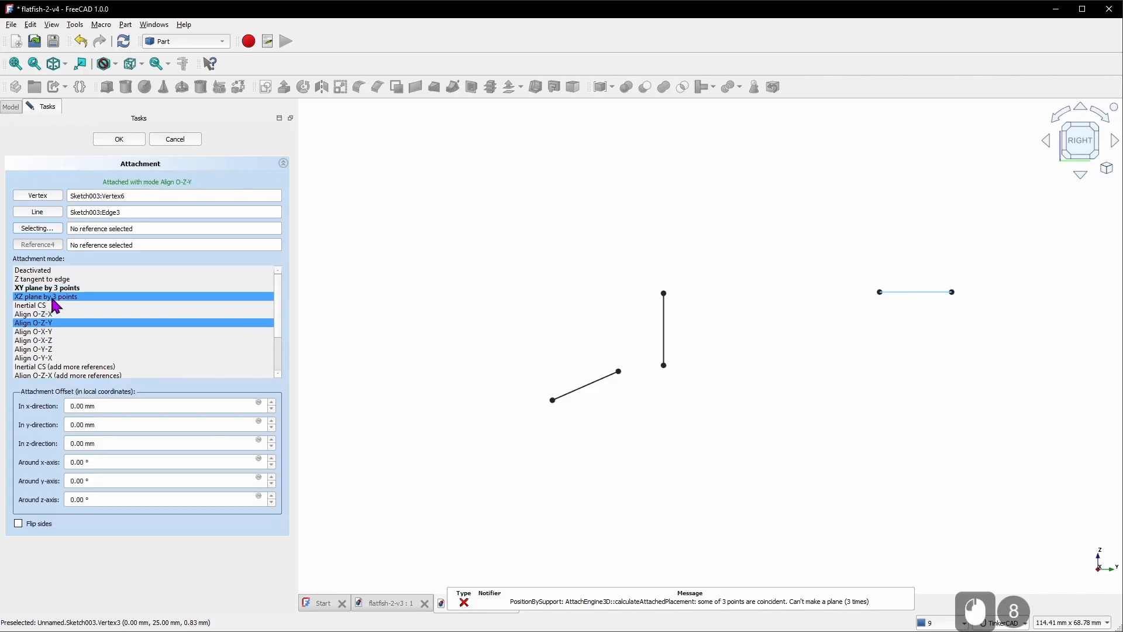
click(126, 142)
click(511, 306)
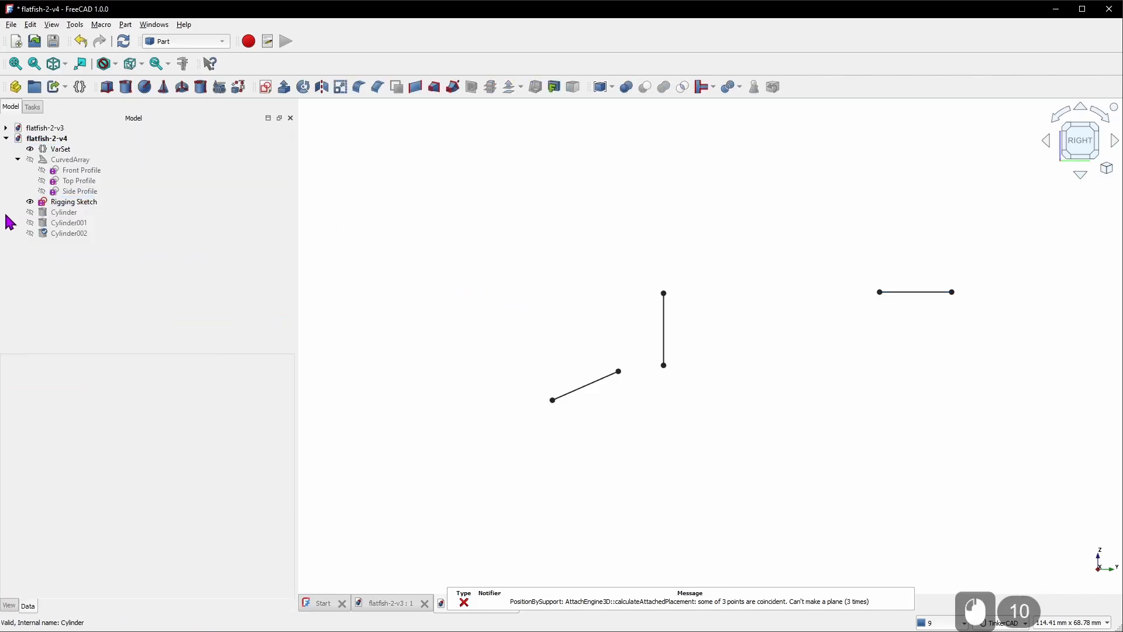
Make all three attached cylinders visible together
click(58, 212)
shift+click(70, 234)
key(space)
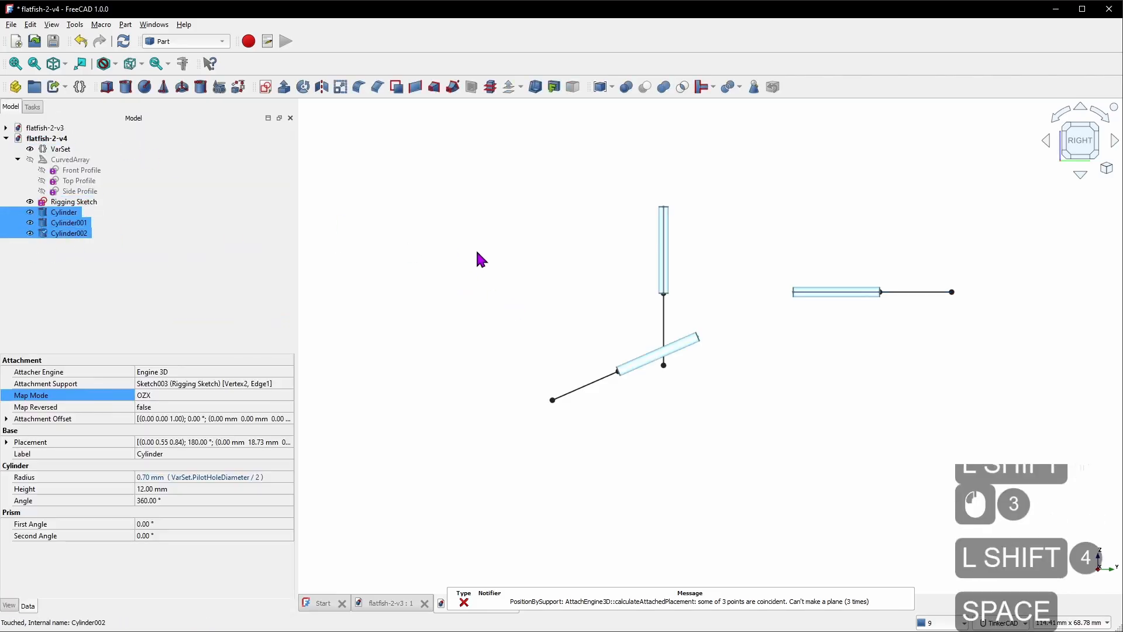
click(441, 266)
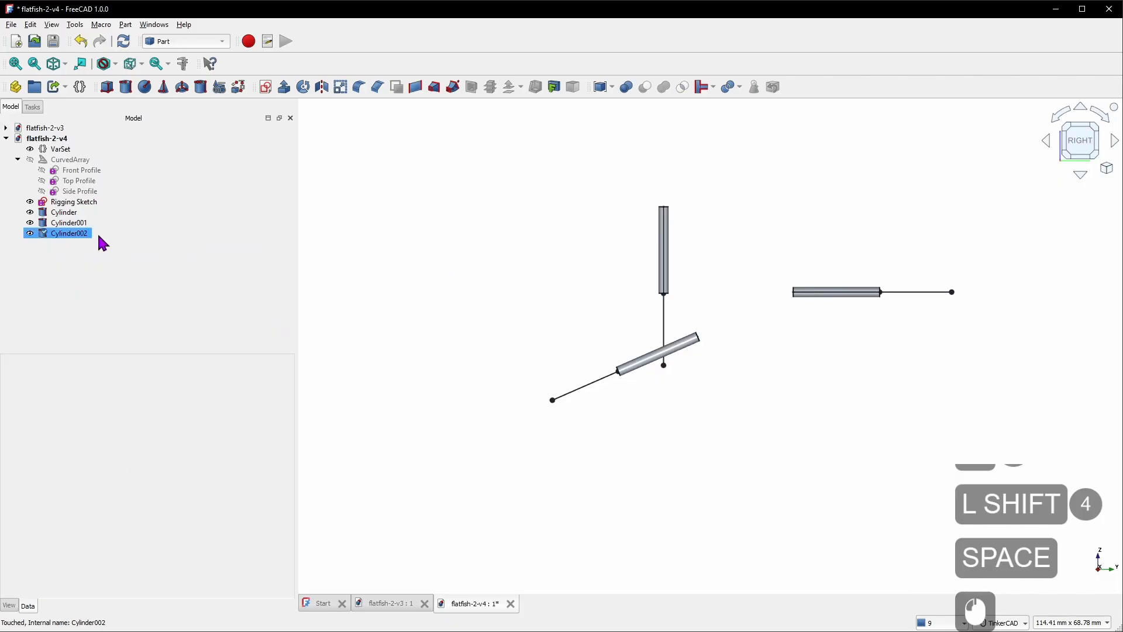
Flip the first cylinder along the slanted line by setting its Map Reversed property to true
click(68, 213)
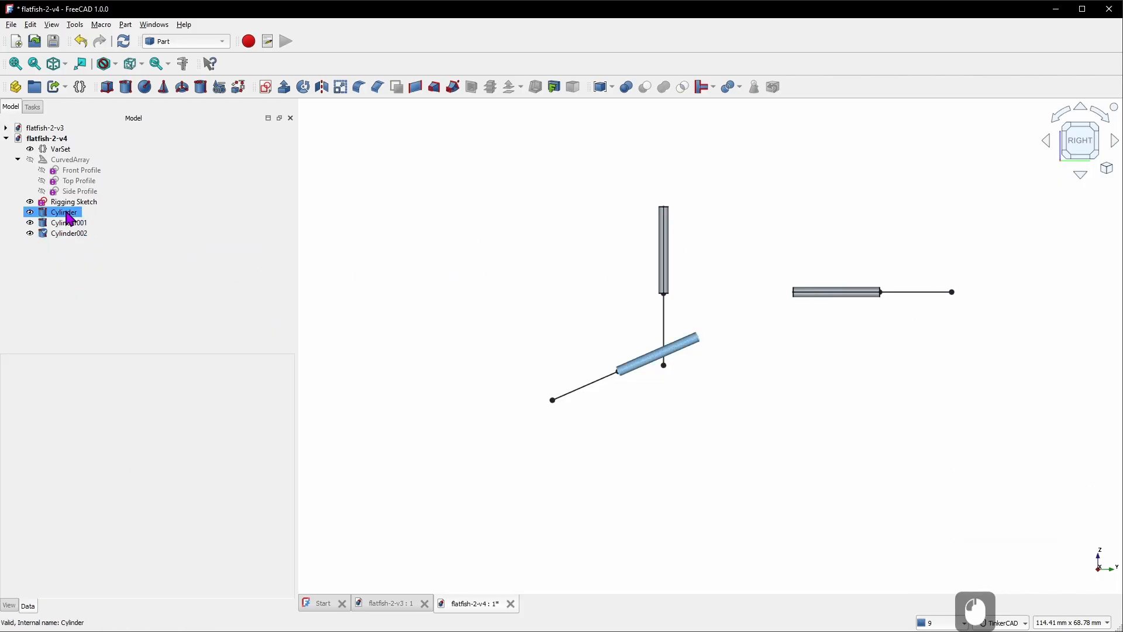
click(69, 215)
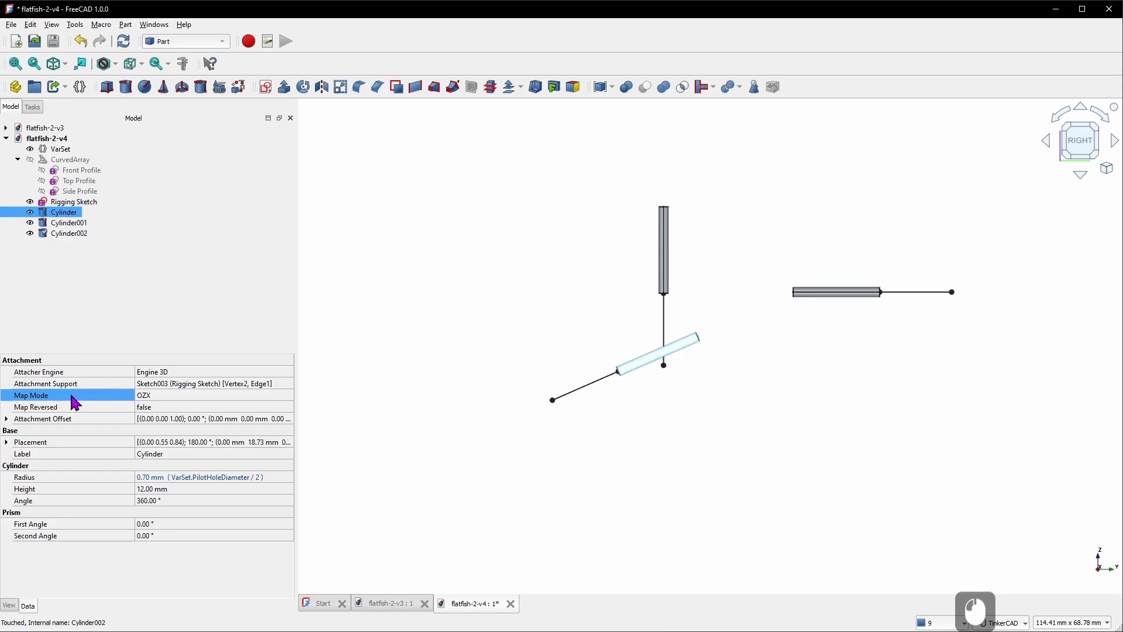
click(202, 409)
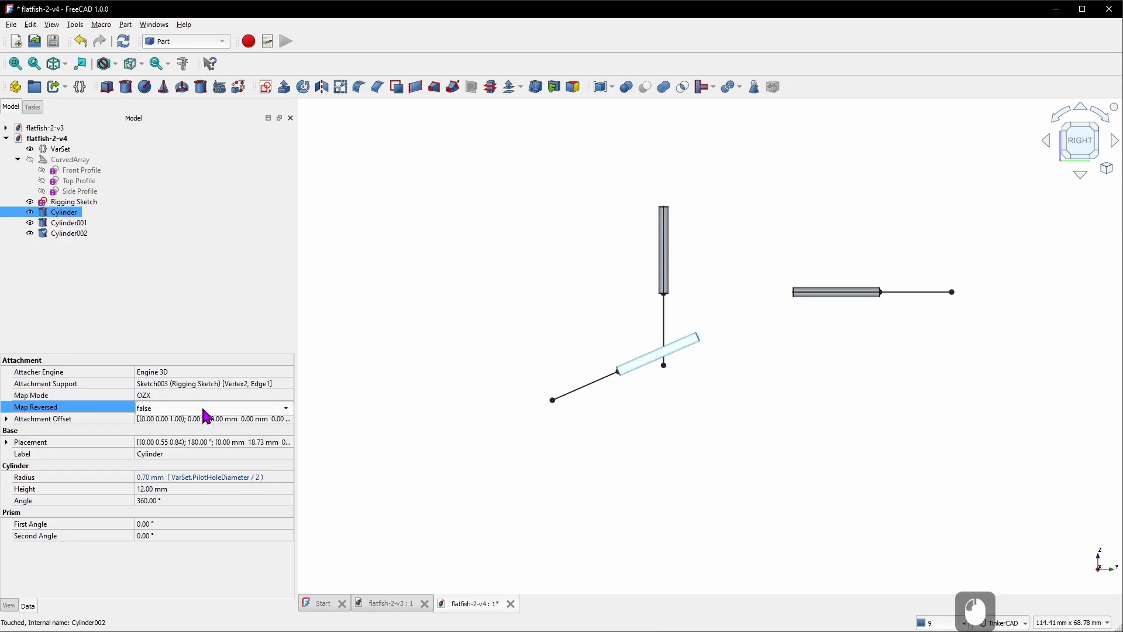
click(200, 410)
click(175, 424)
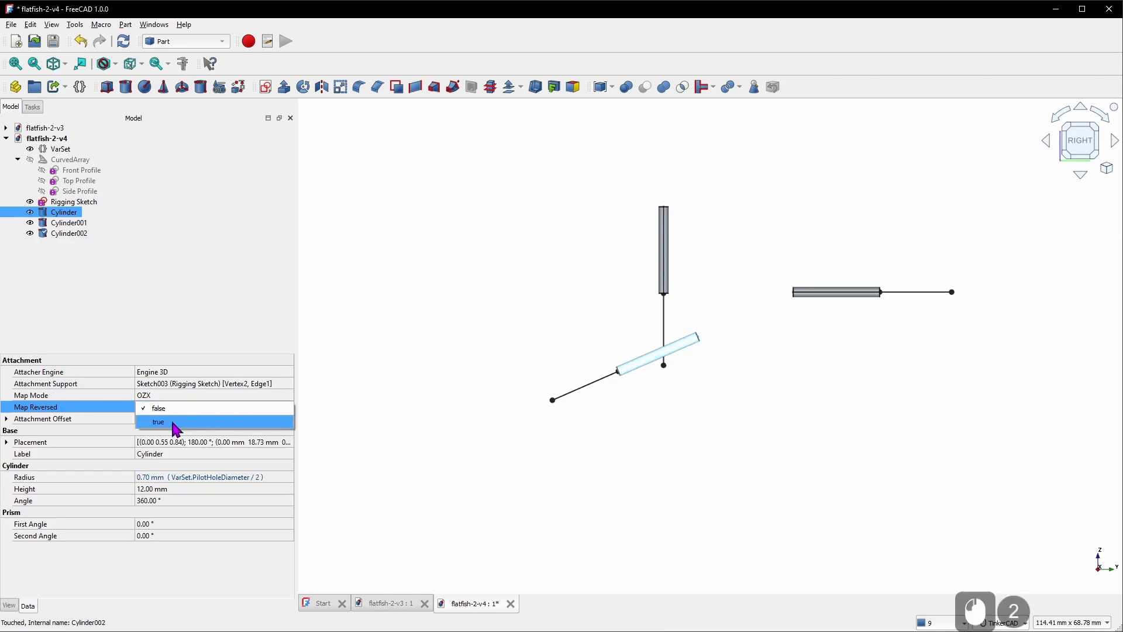
click(398, 349)
Set Map Reversed to true for Cylinder001 and Cylinder002 so they run along their sketch lines
click(86, 224)
click(189, 409)
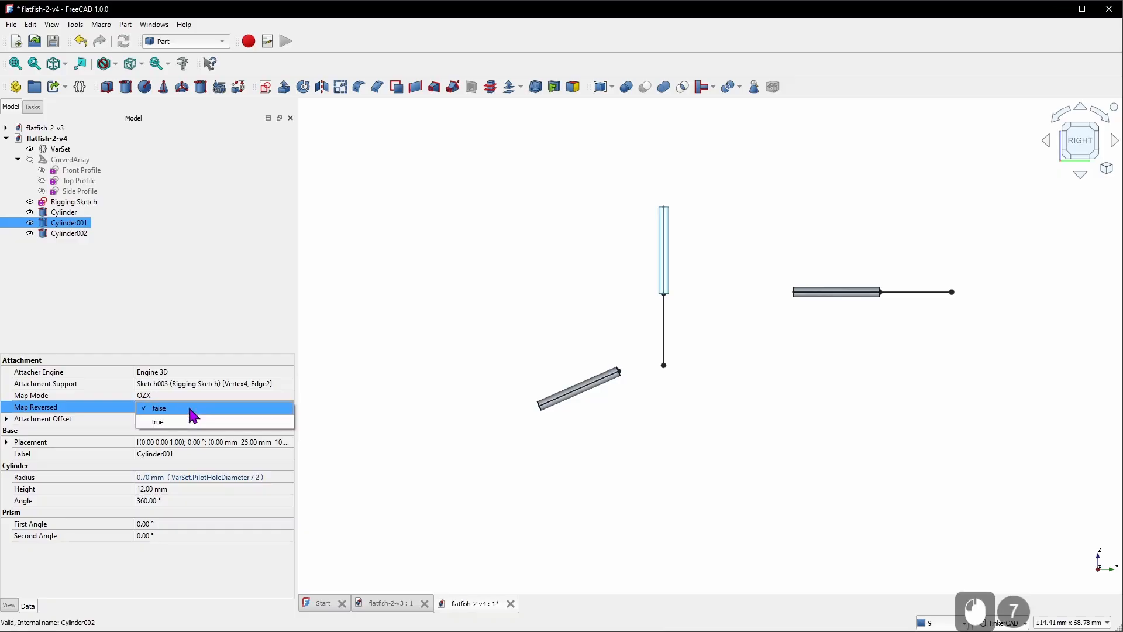
click(187, 420)
click(73, 234)
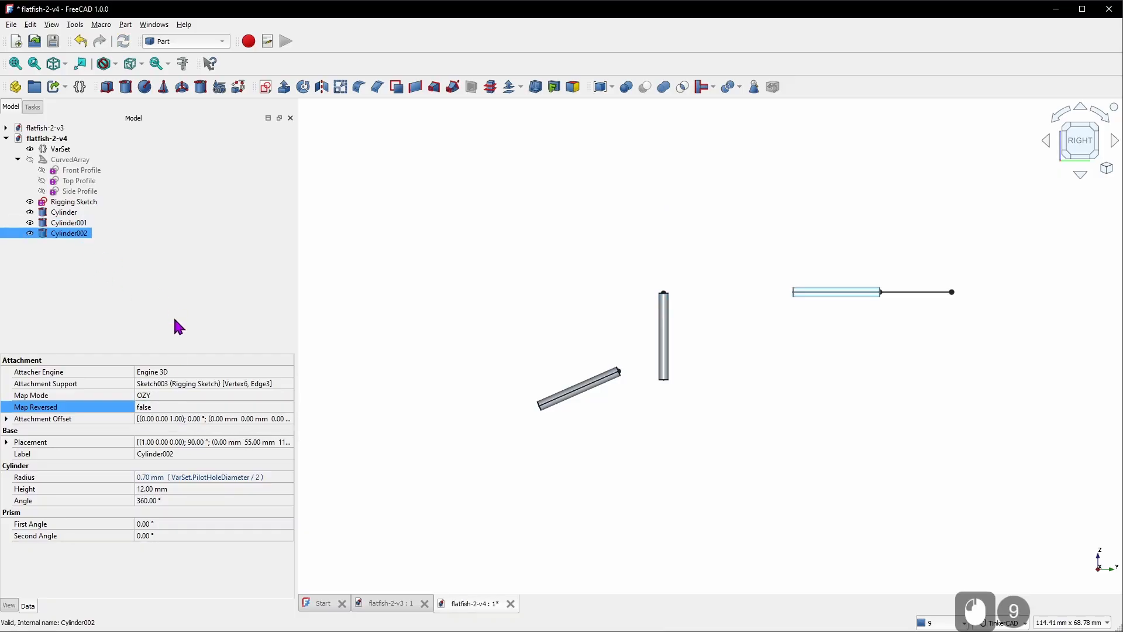
click(186, 411)
click(182, 425)
click(474, 362)
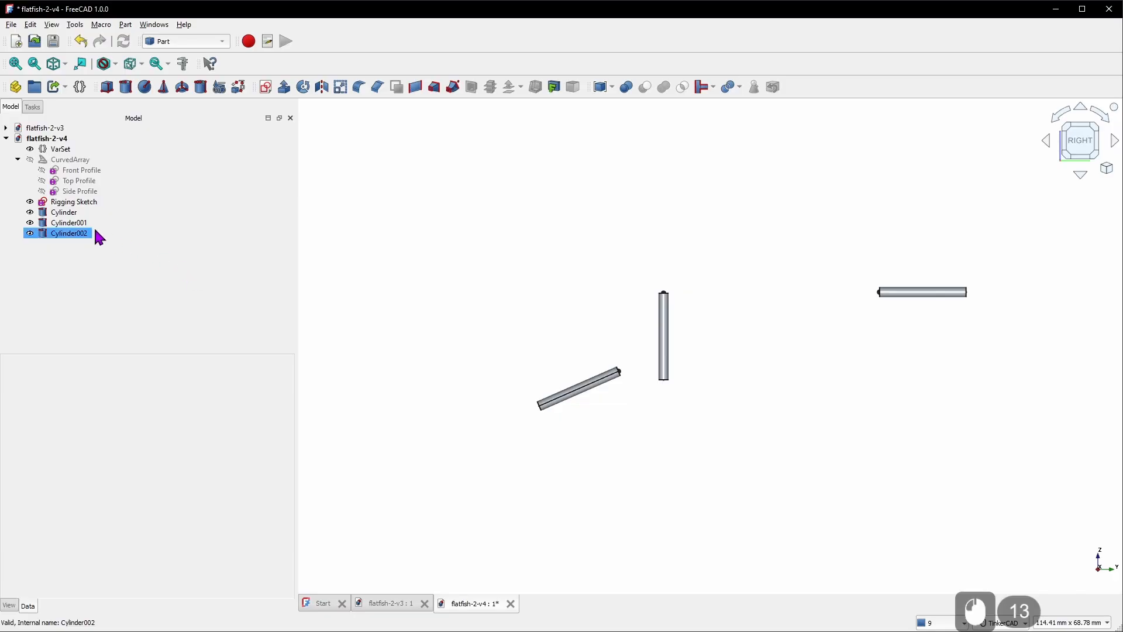
Fuse the three pilot-hole cylinders into one union
click(64, 213)
shift+click(79, 234)
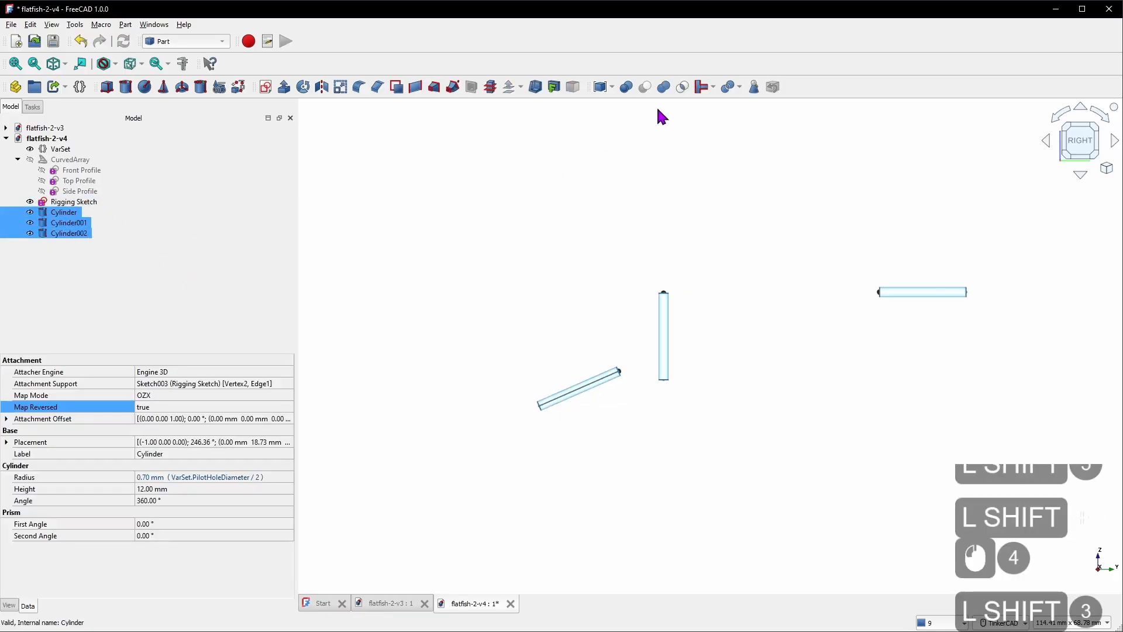
click(663, 87)
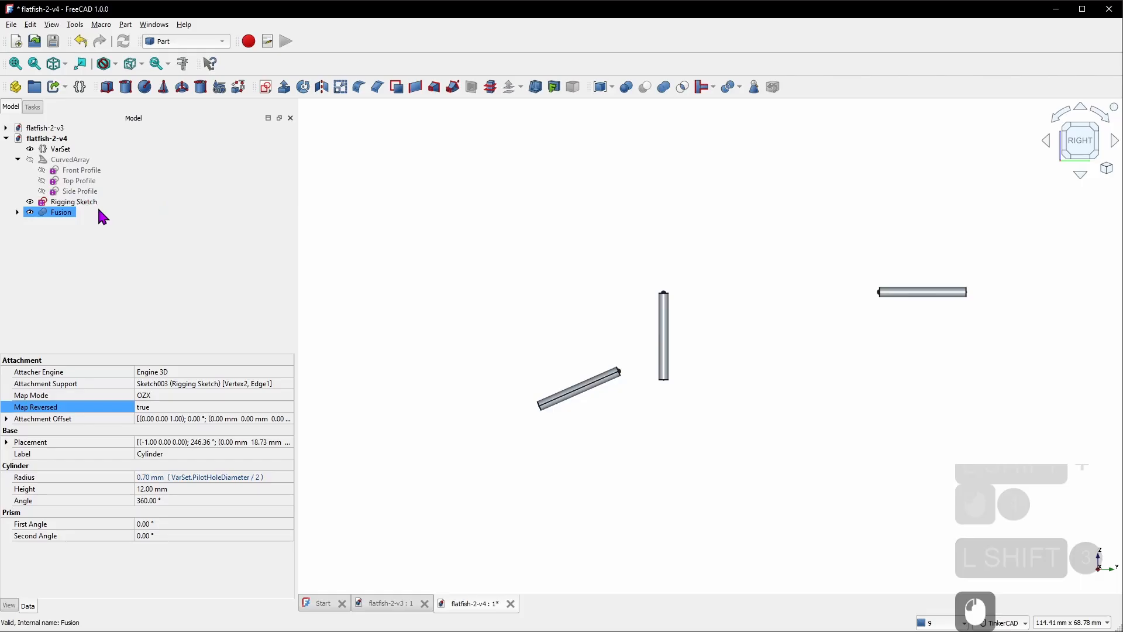
Rename the fused cylinders as "all pilot holes"
right_click(64, 214)
click(165, 590)
text(all)
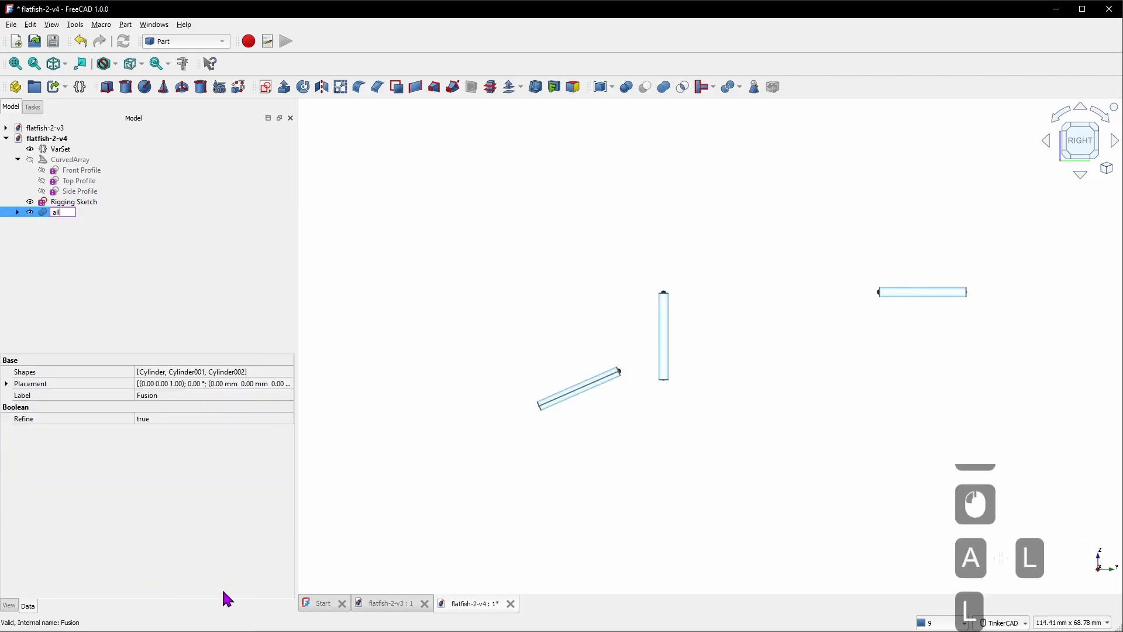
text( pilot holes)
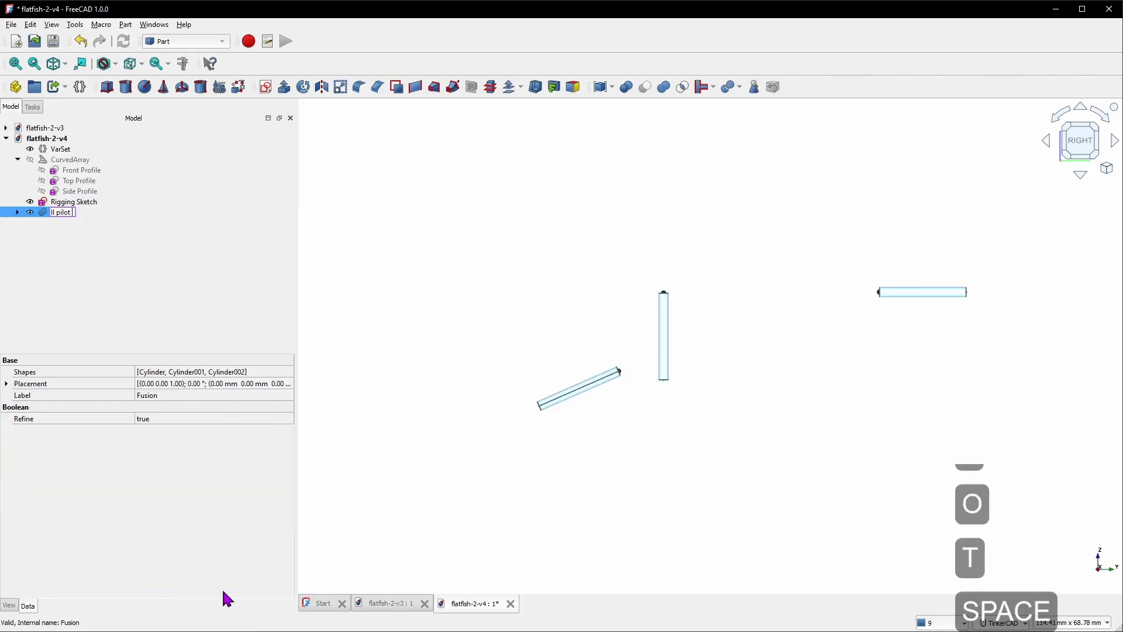
key(Return)
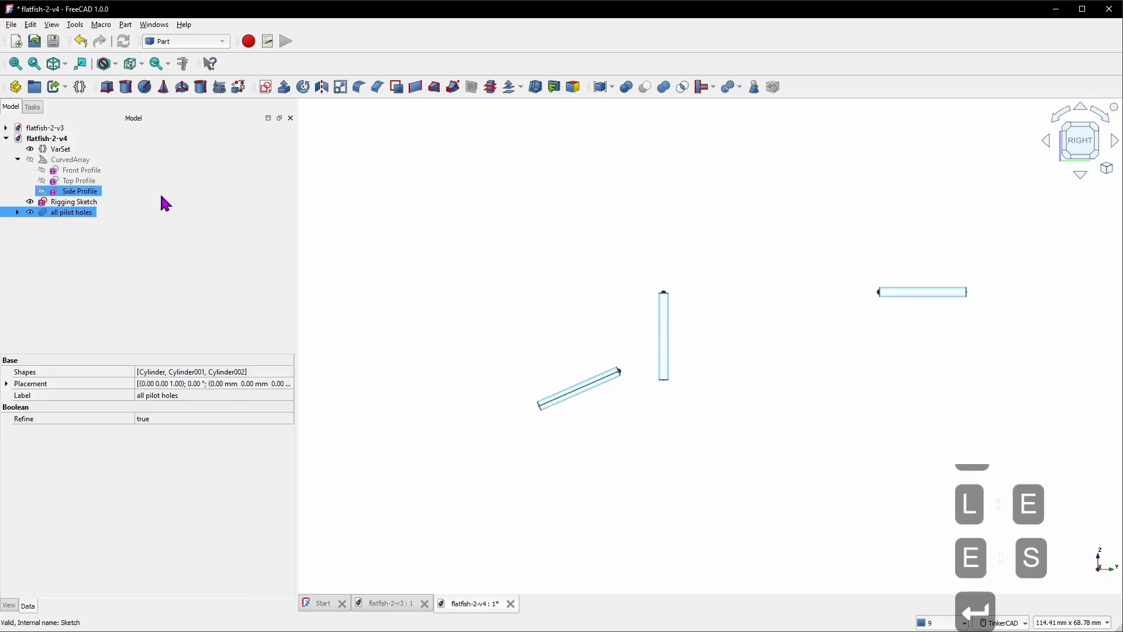
Make the CurvedArray lure body visible again together with the pilot holes
click(76, 159)
key(space)
click(563, 253)
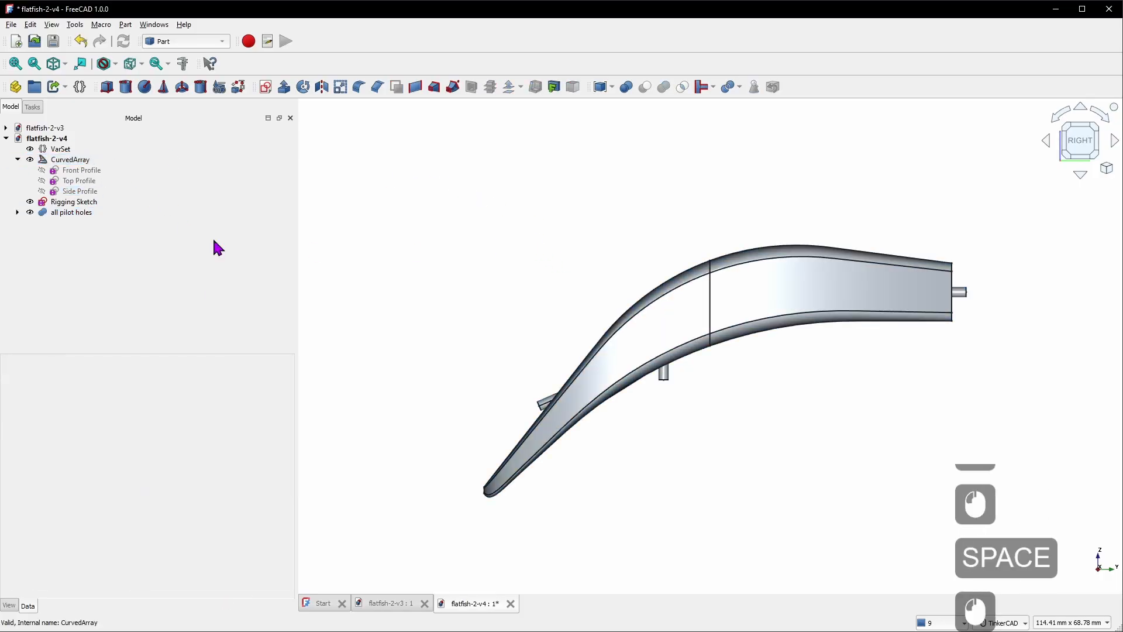
Cut the "all pilot holes" union out of the CurvedArray body
click(74, 160)
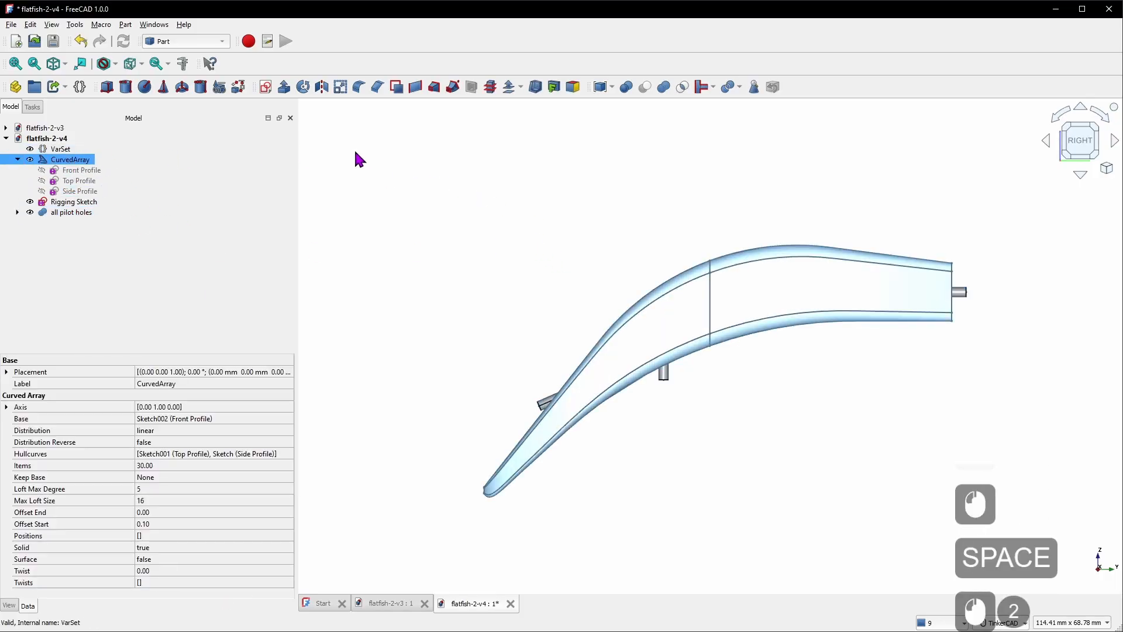
ctrl+click(82, 214)
click(640, 92)
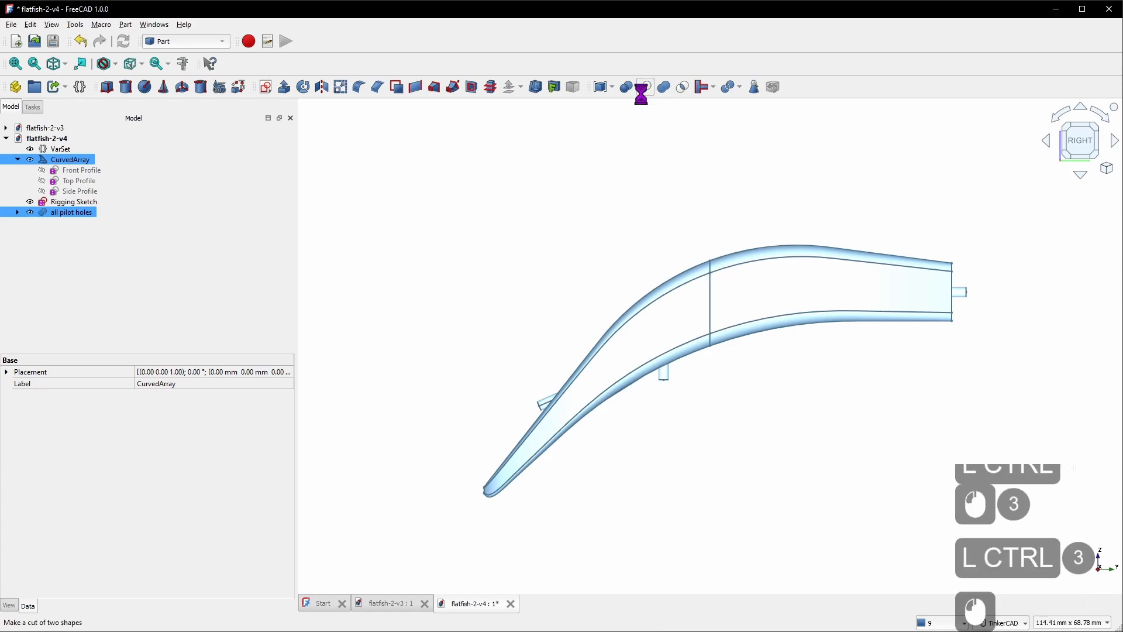
click(69, 159)
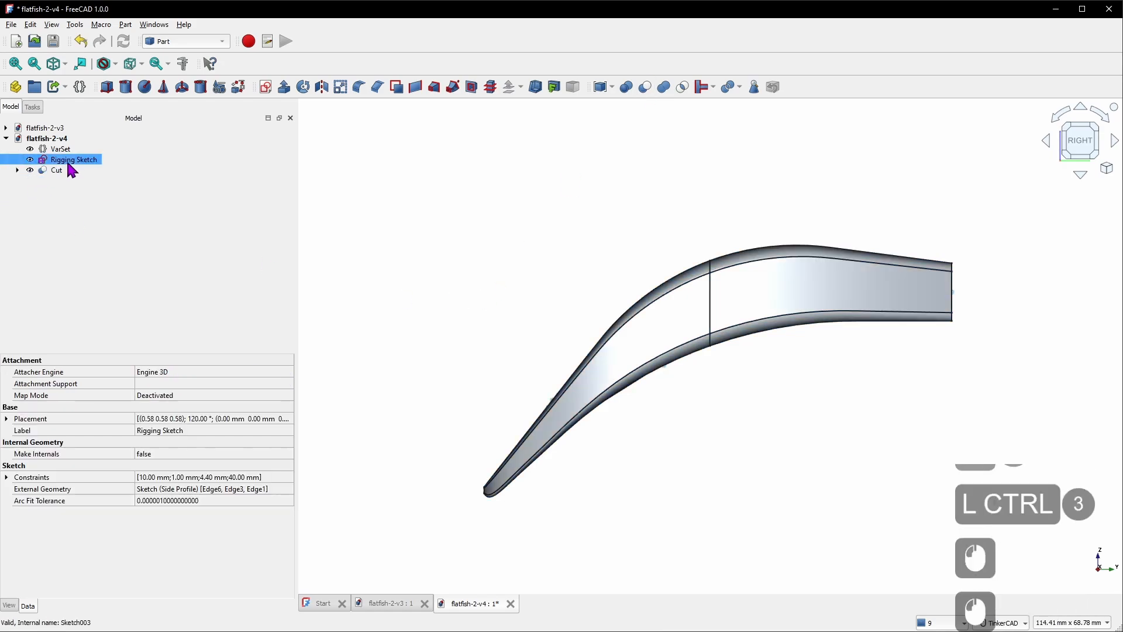
Hide the Rigging Sketch and create a full circle primitive with a 2.75 mm radius
key(space)
mouse_move(473, 310)
right_down()
mouse_move(650, 354)
mouse_move(374, 235)
mouse_move(556, 324)
mouse_move(565, 373)
mouse_move(553, 381)
mouse_move(413, 316)
mouse_move(507, 335)
right_up()
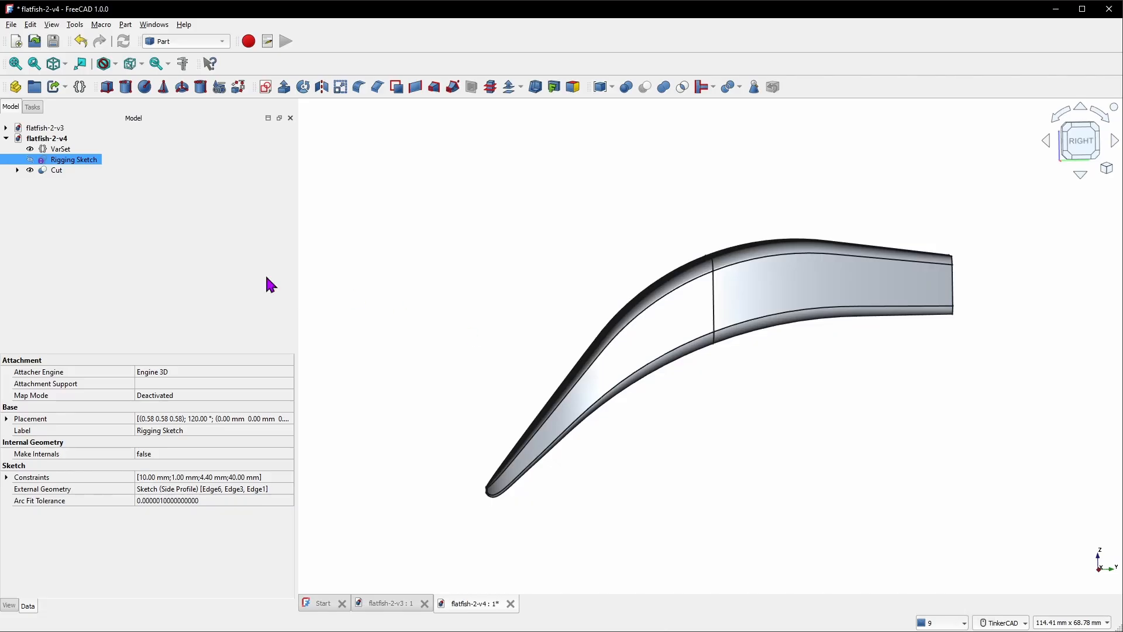
click(220, 89)
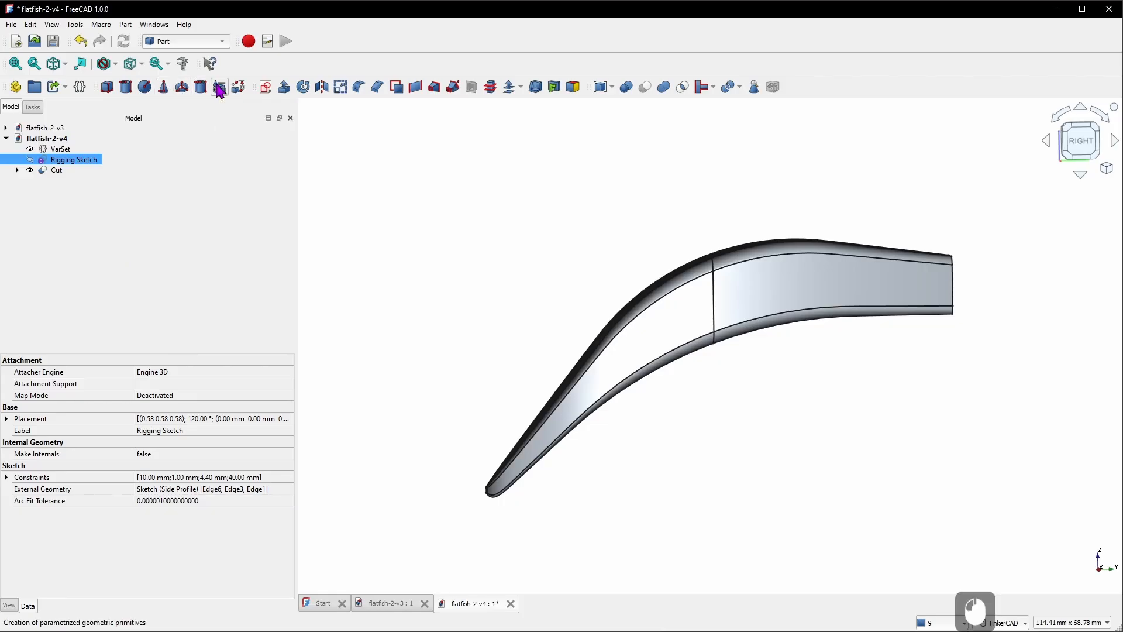
click(166, 183)
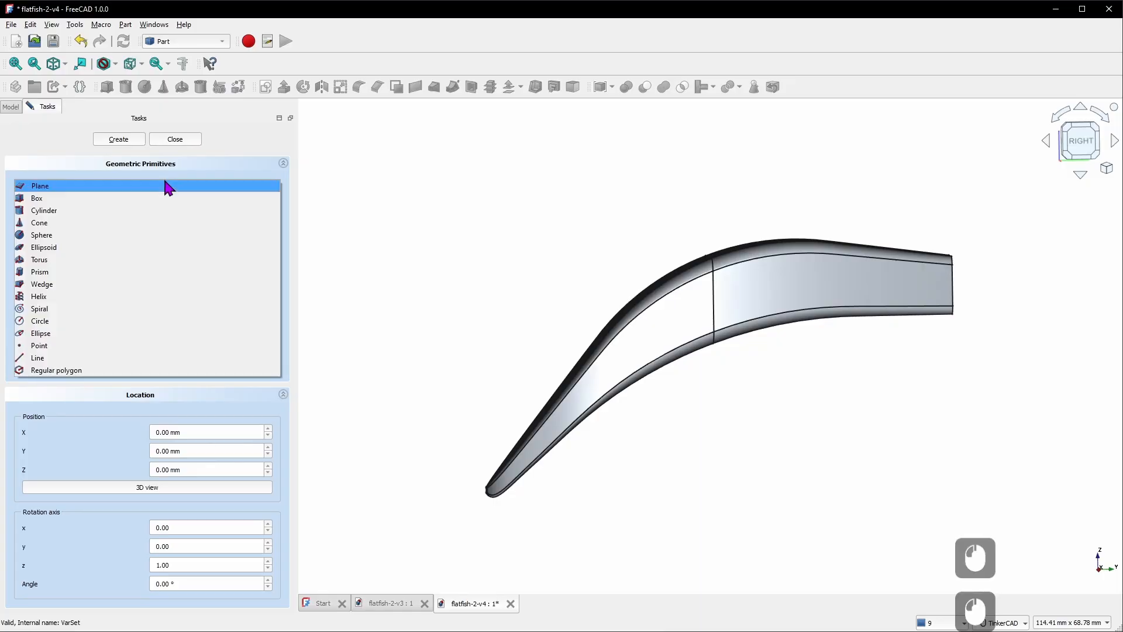
click(88, 323)
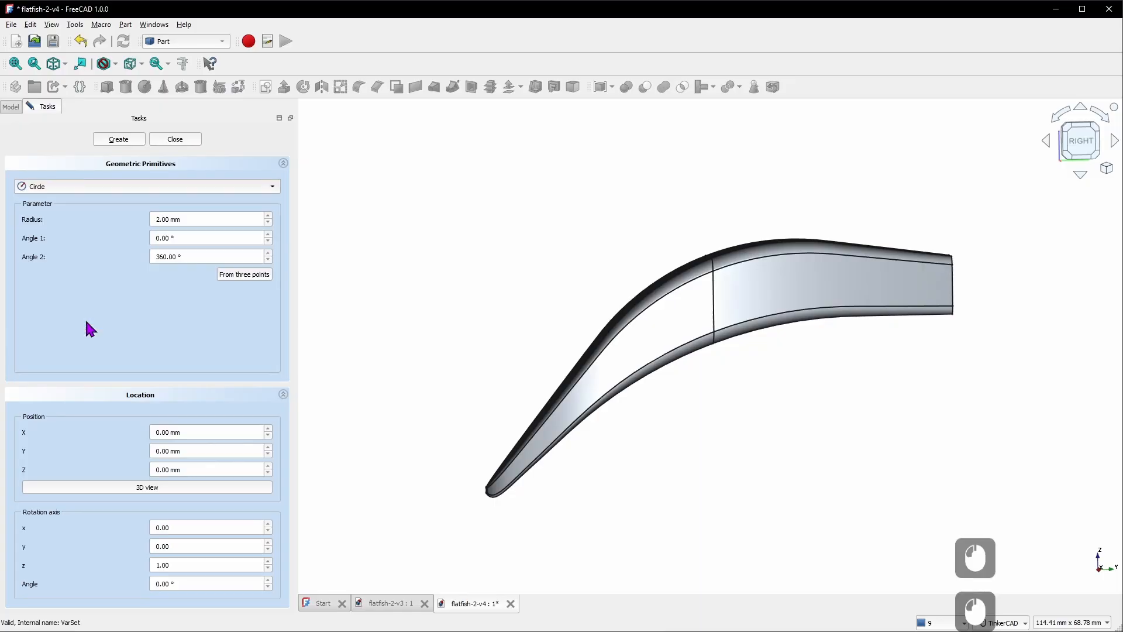
click(170, 219)
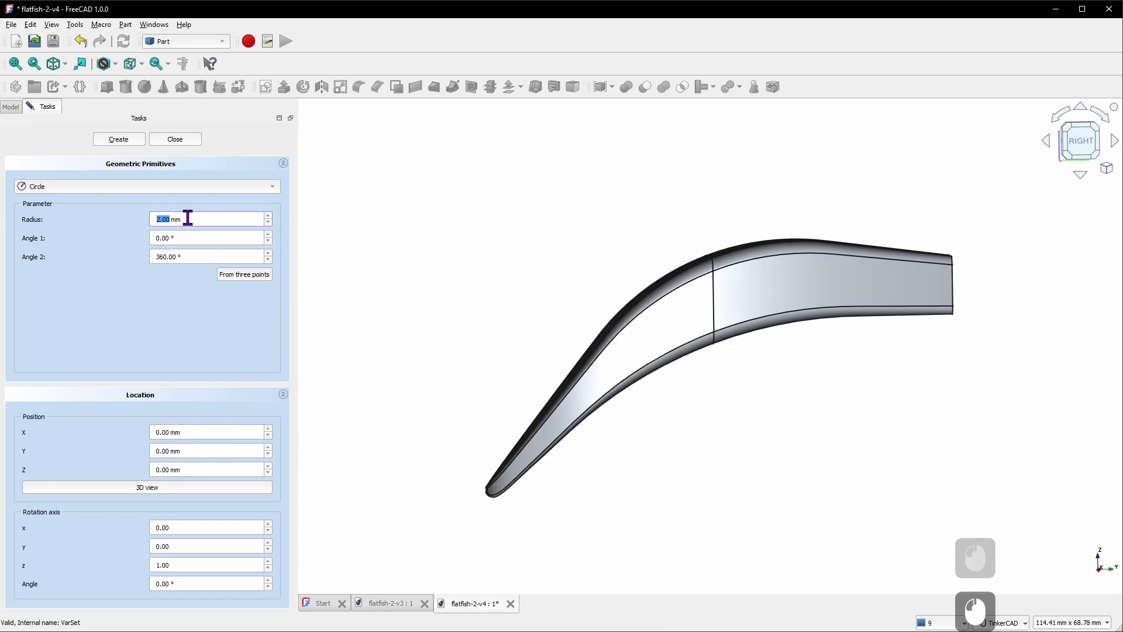
text(2.75)
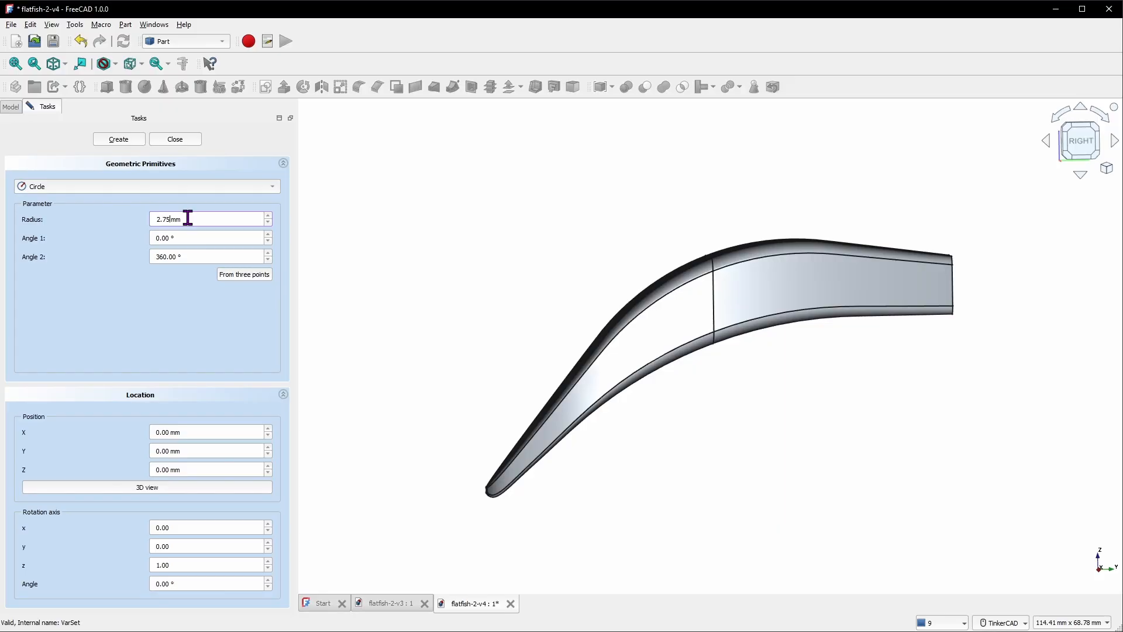
click(133, 144)
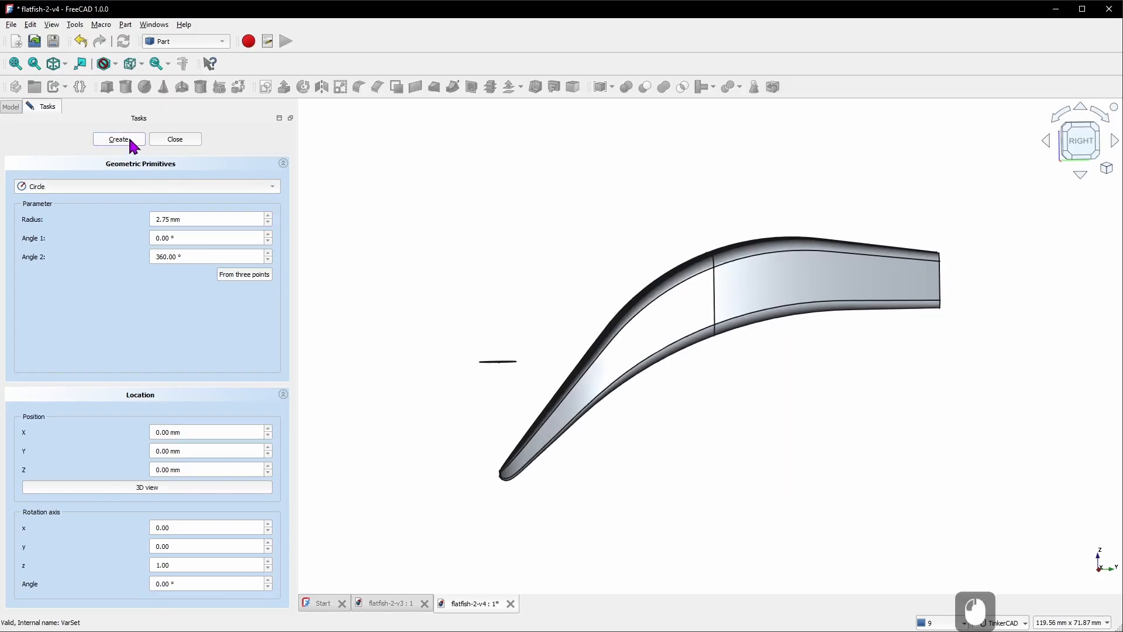
click(177, 140)
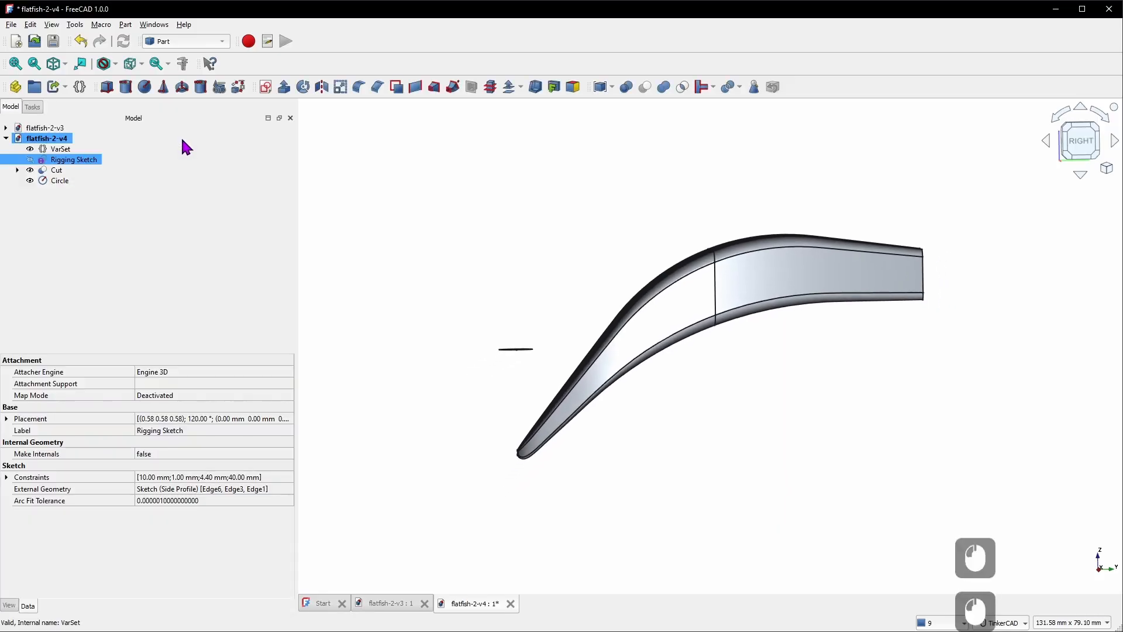
Transform the circle: rotate it upright to face the lure's side and move it about 35.1 mm along the body
right_drag(581, 358, 621, 441)
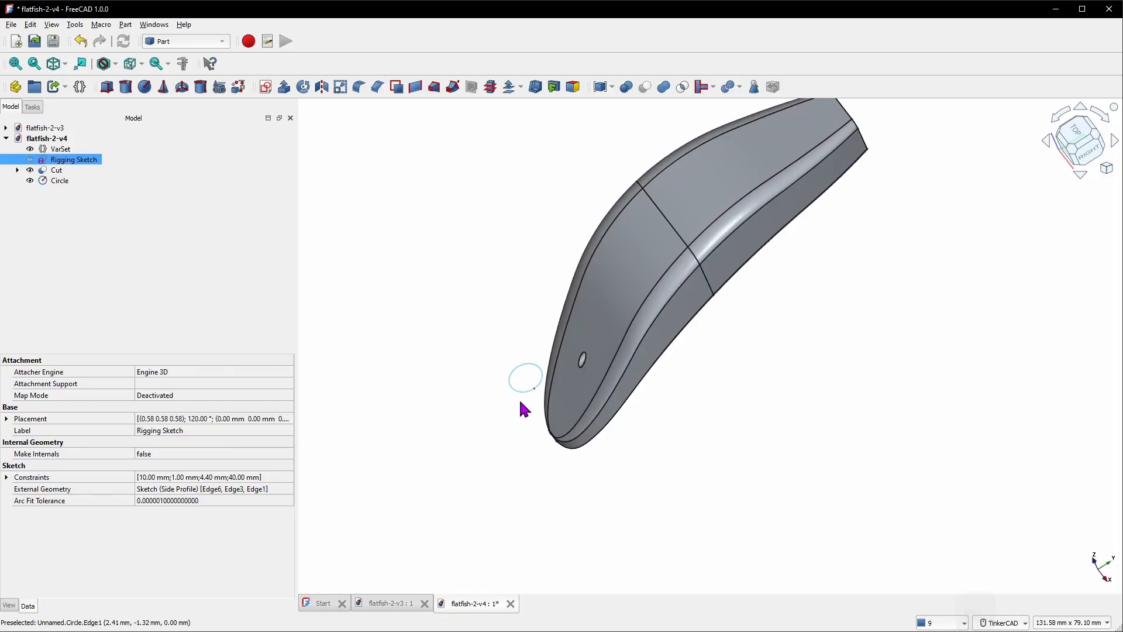
click(59, 186)
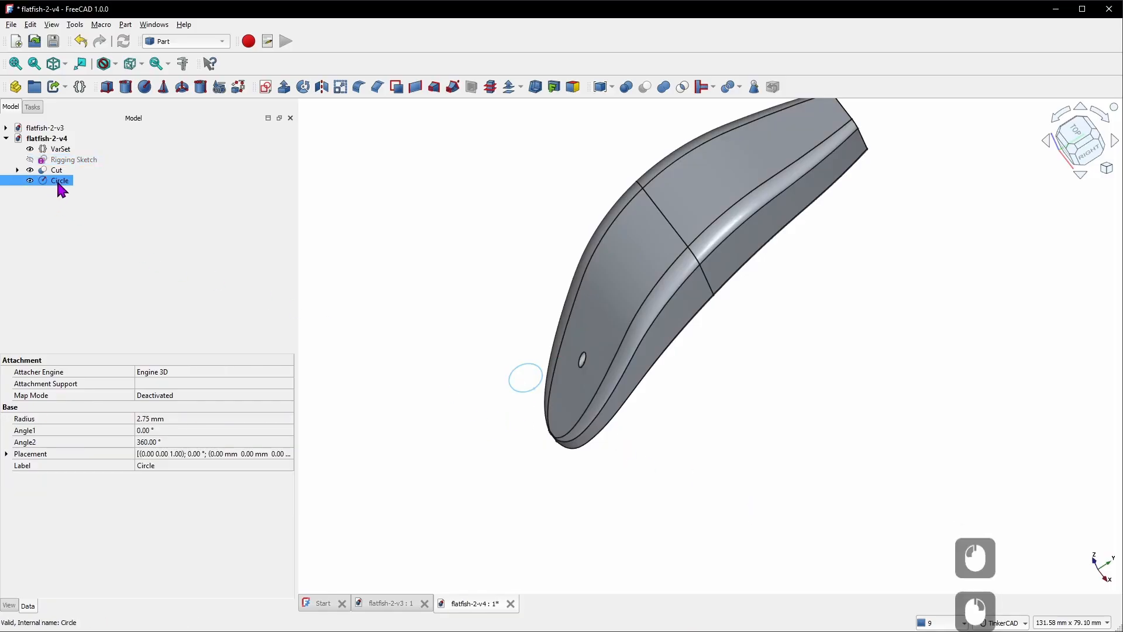
right_click(58, 183)
click(88, 202)
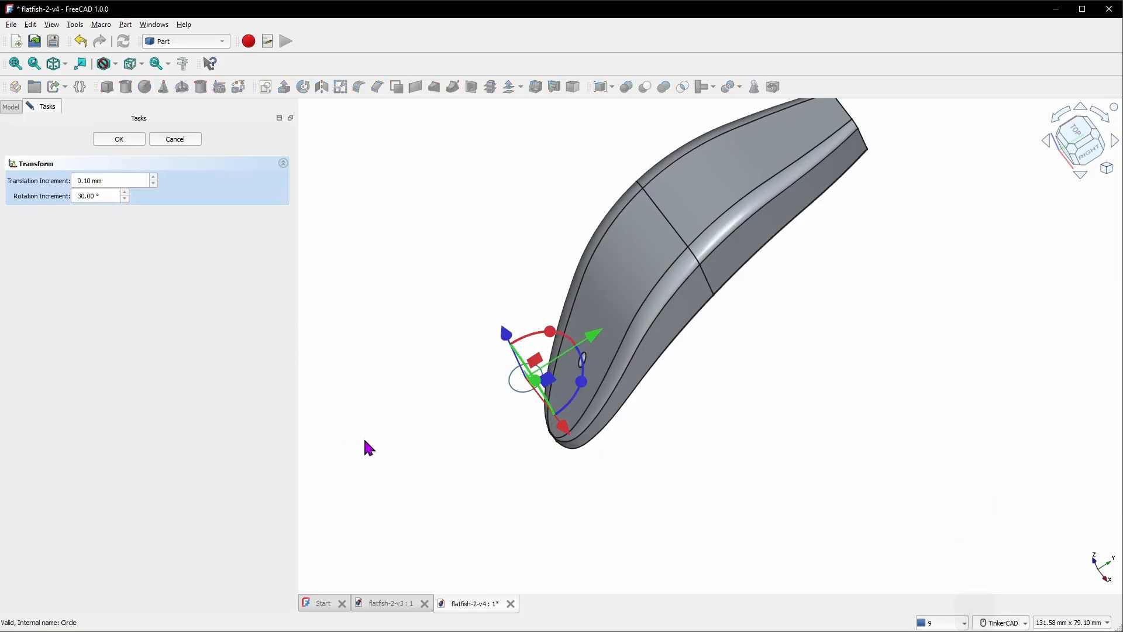
right_drag(494, 433, 423, 390)
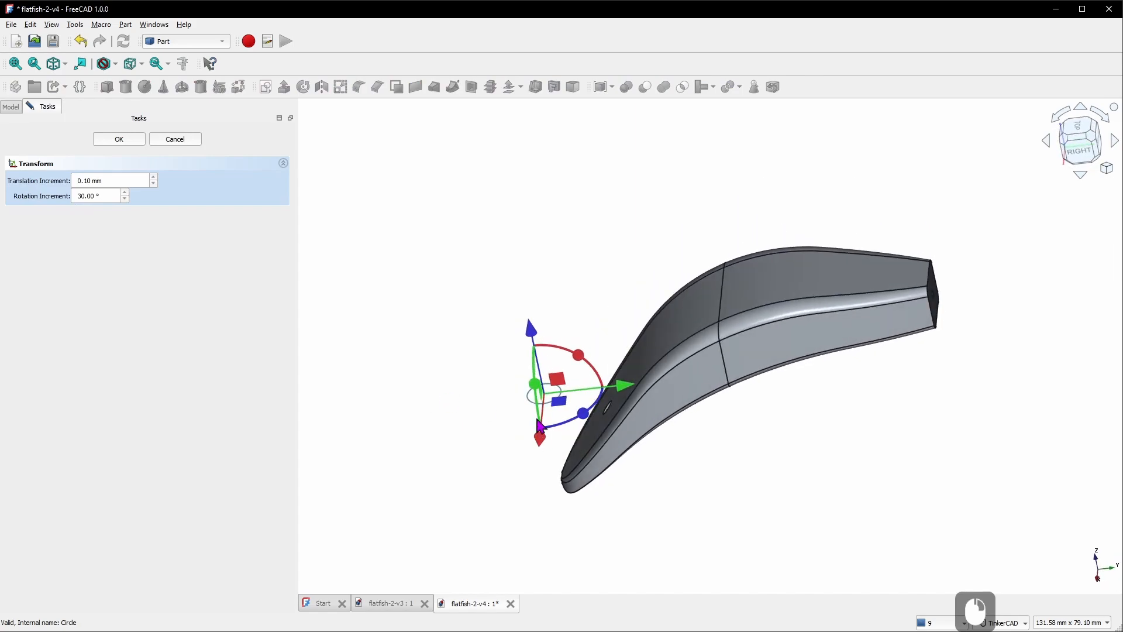
drag(579, 357, 463, 334)
right_drag(453, 476, 596, 476)
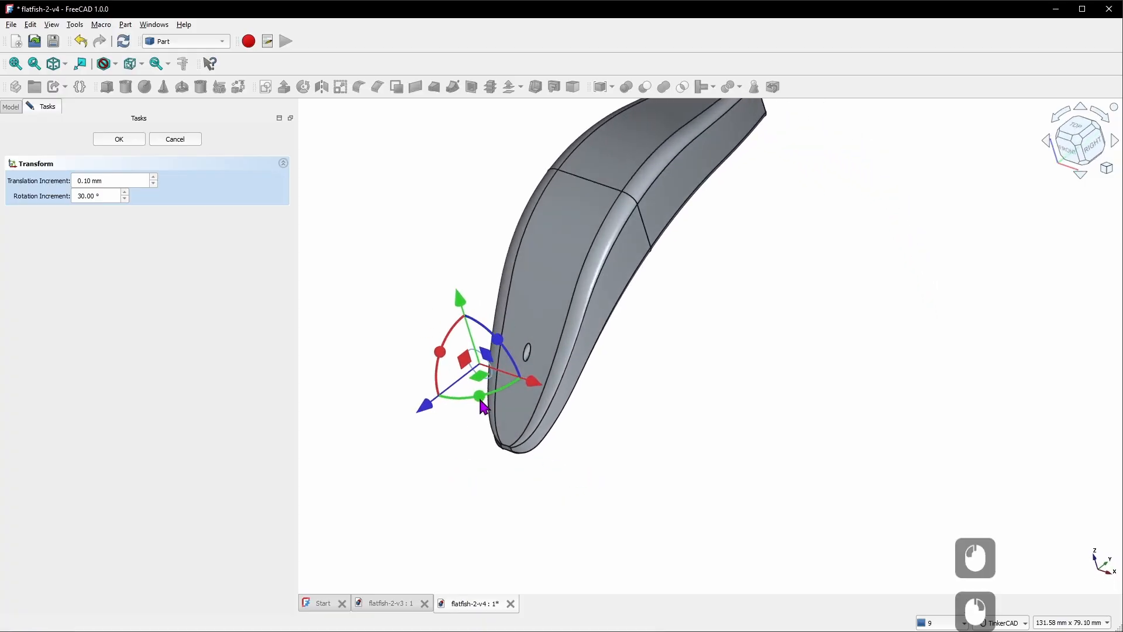
drag(481, 406, 684, 209)
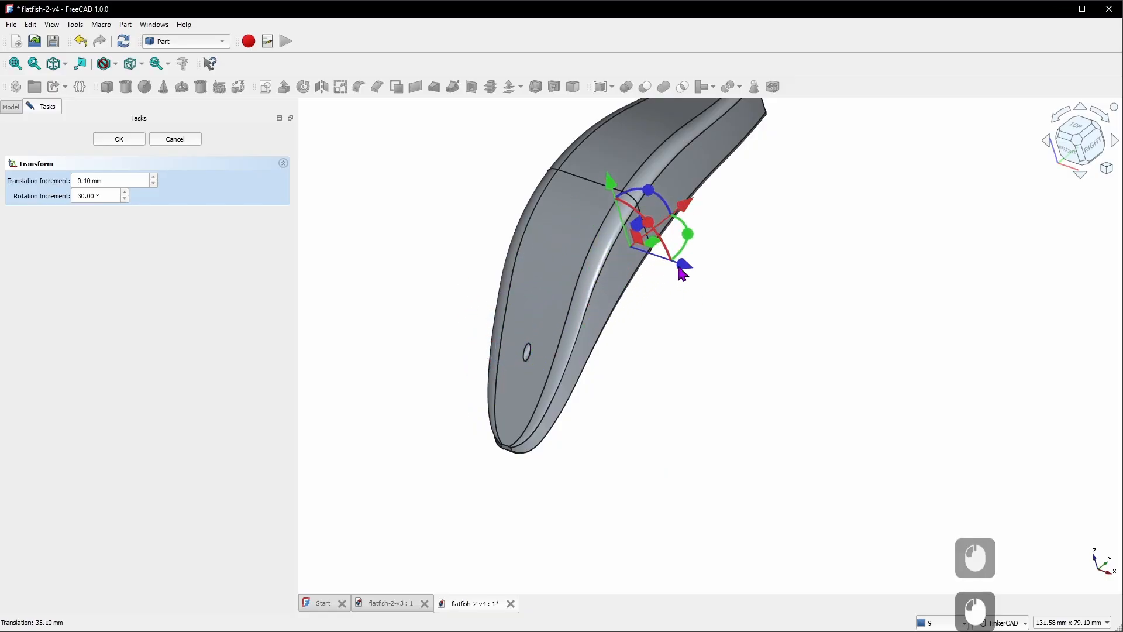
Move the circle about 9.5 mm outward, 10.2 mm up and another 1 mm outward to the body's side face
drag(683, 269, 725, 285)
right_drag(568, 404, 462, 353)
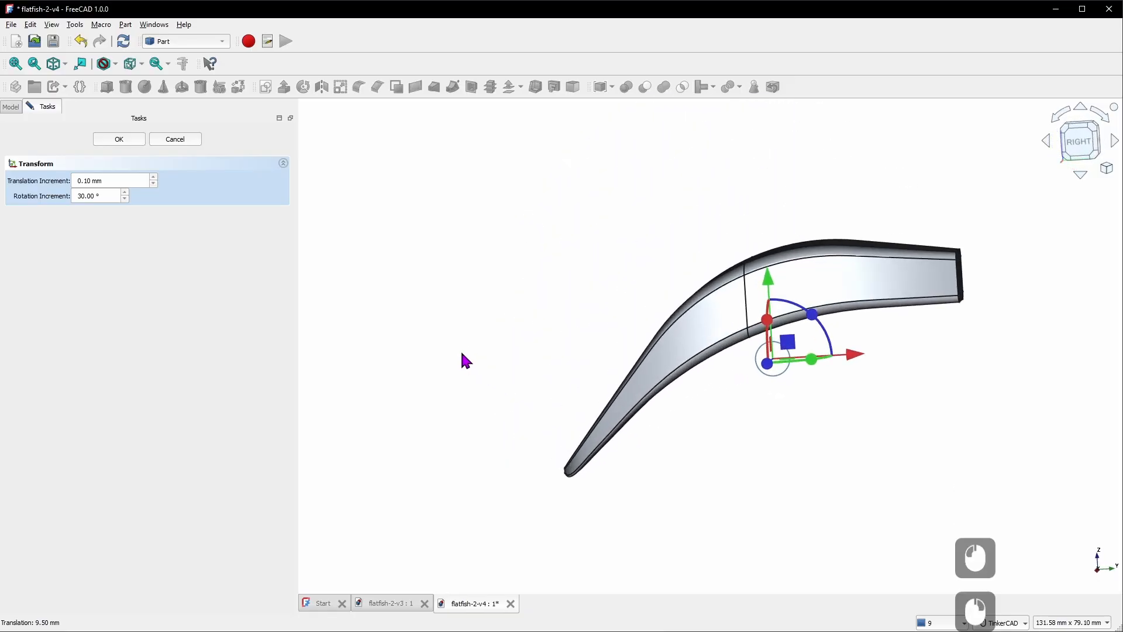
scroll(902, 396, up, 4)
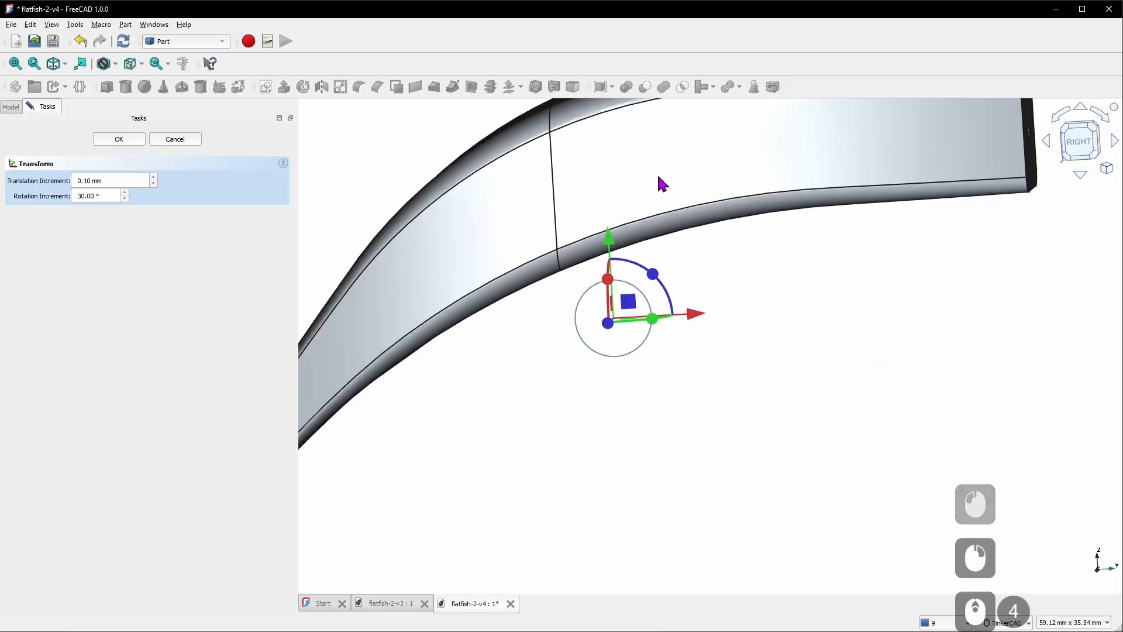
drag(607, 249, 605, 107)
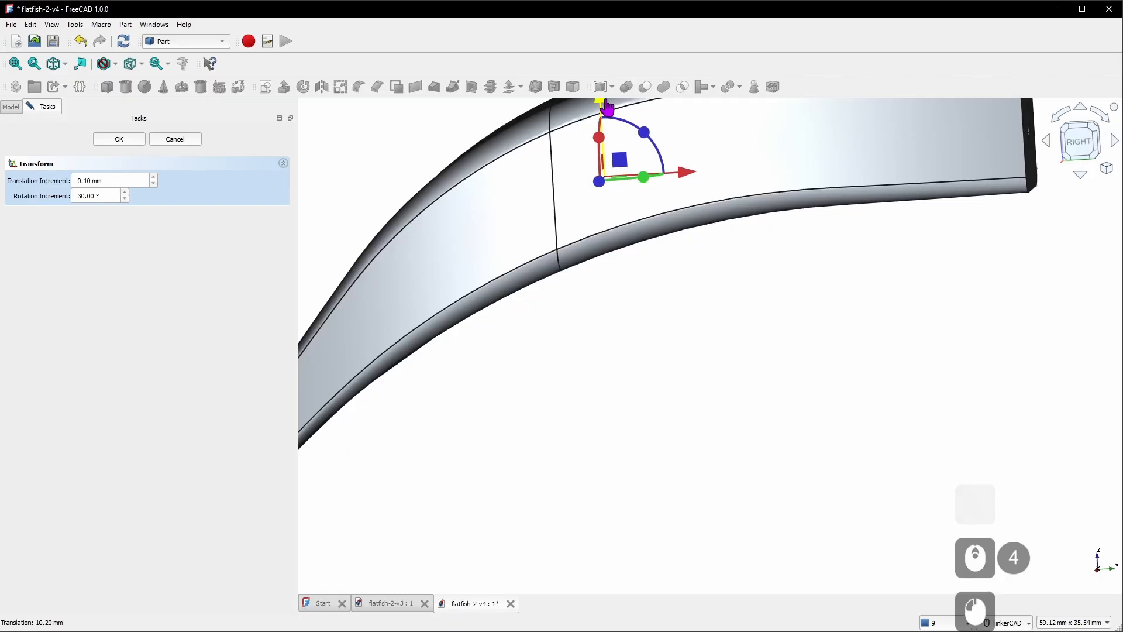
right_drag(544, 281, 639, 362)
mouse_move(594, 179)
mouse_down()
mouse_move(609, 180)
mouse_move(598, 180)
mouse_up()
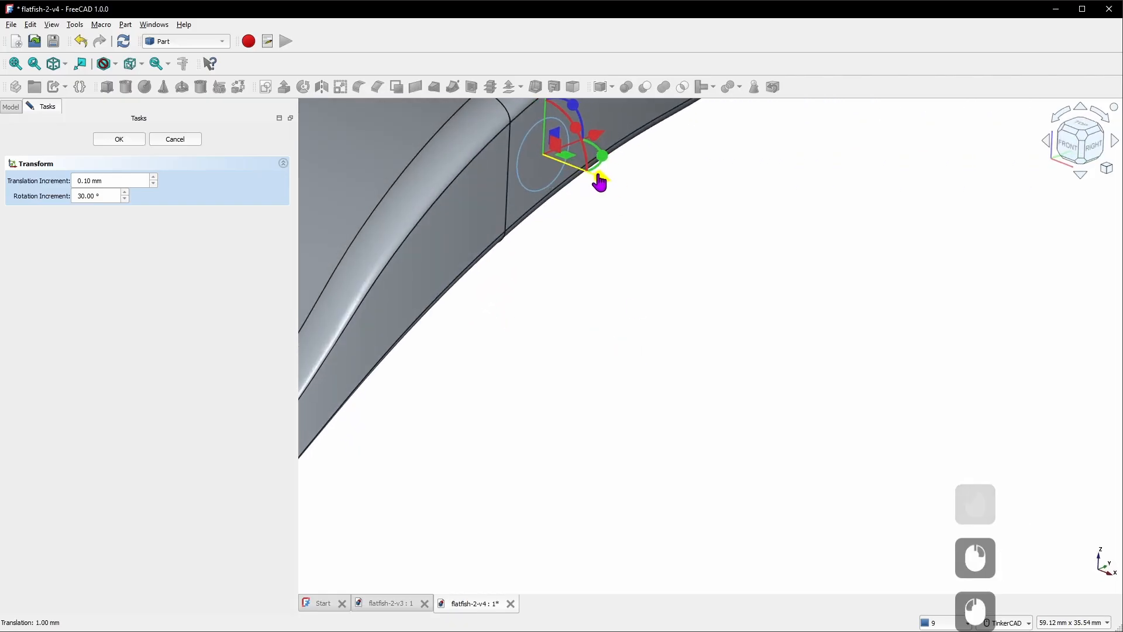
Shift the circle 0.8 mm back along the body toward its narrow end in the side view
right_drag(605, 305, 508, 271)
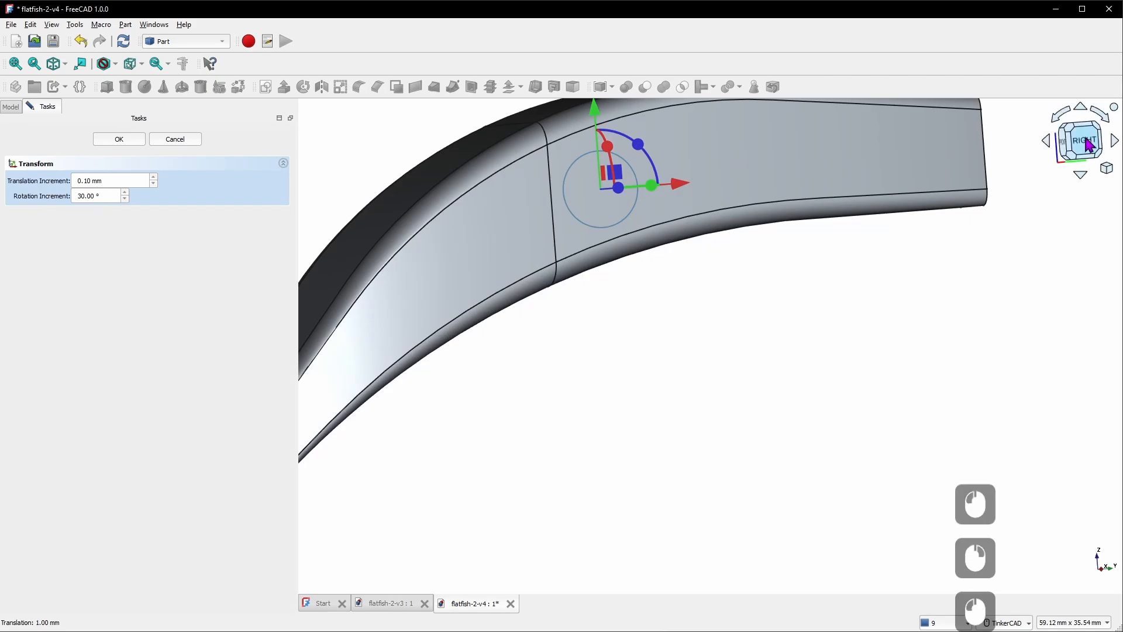
scroll(712, 221, down, 4)
scroll(643, 178, up, 3)
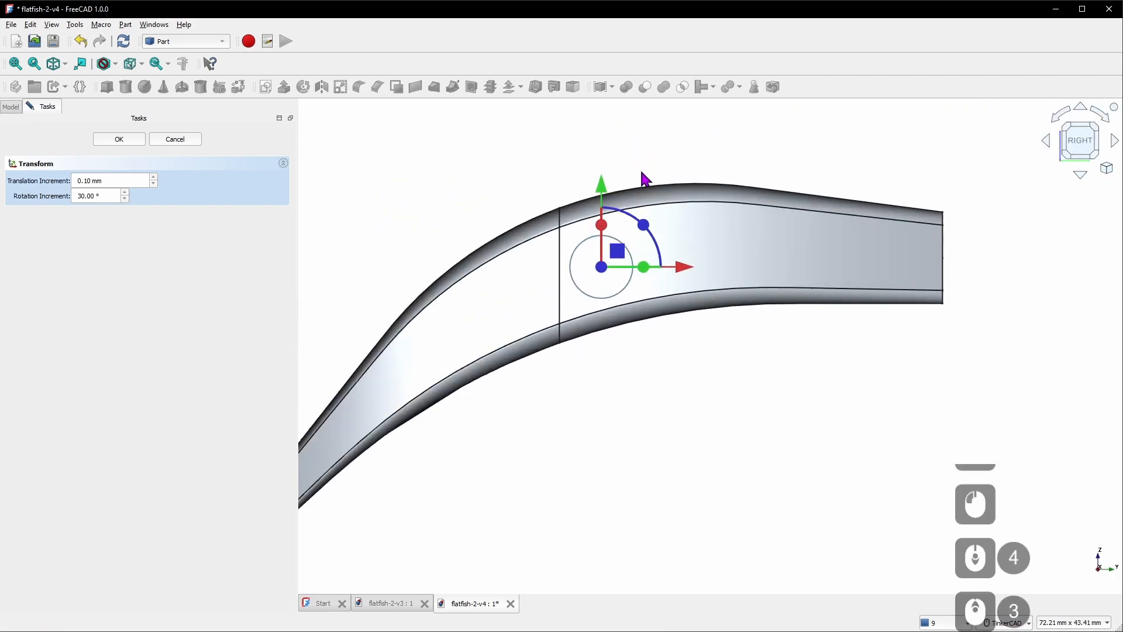
drag(687, 271, 673, 272)
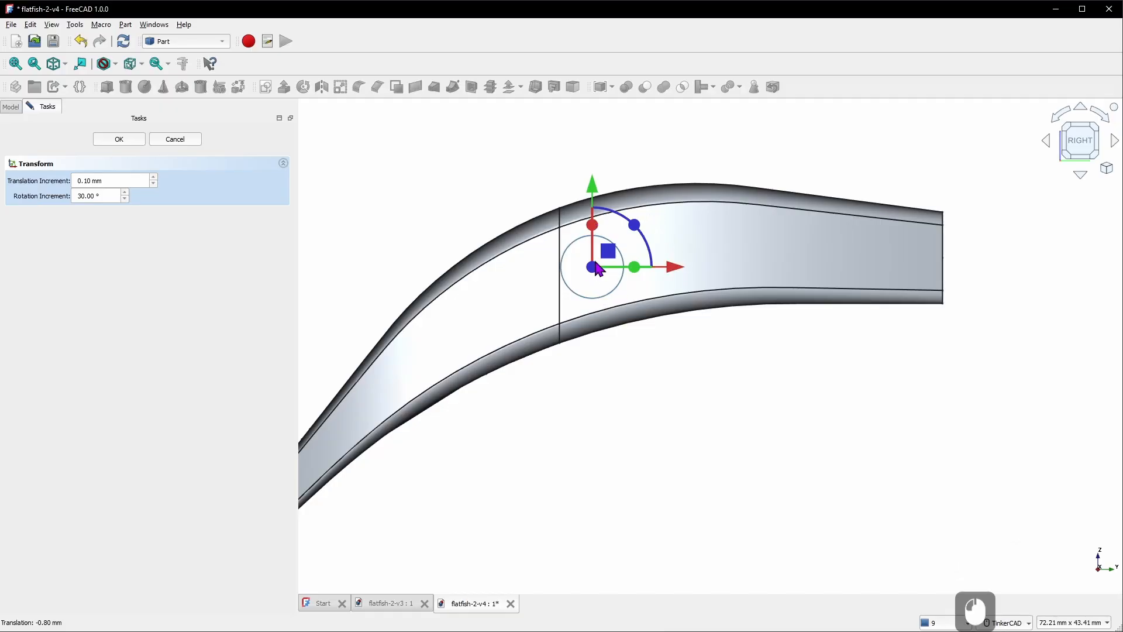
Nudge the circle 0.1 mm inward toward the body's side surface
right_drag(557, 370, 702, 401)
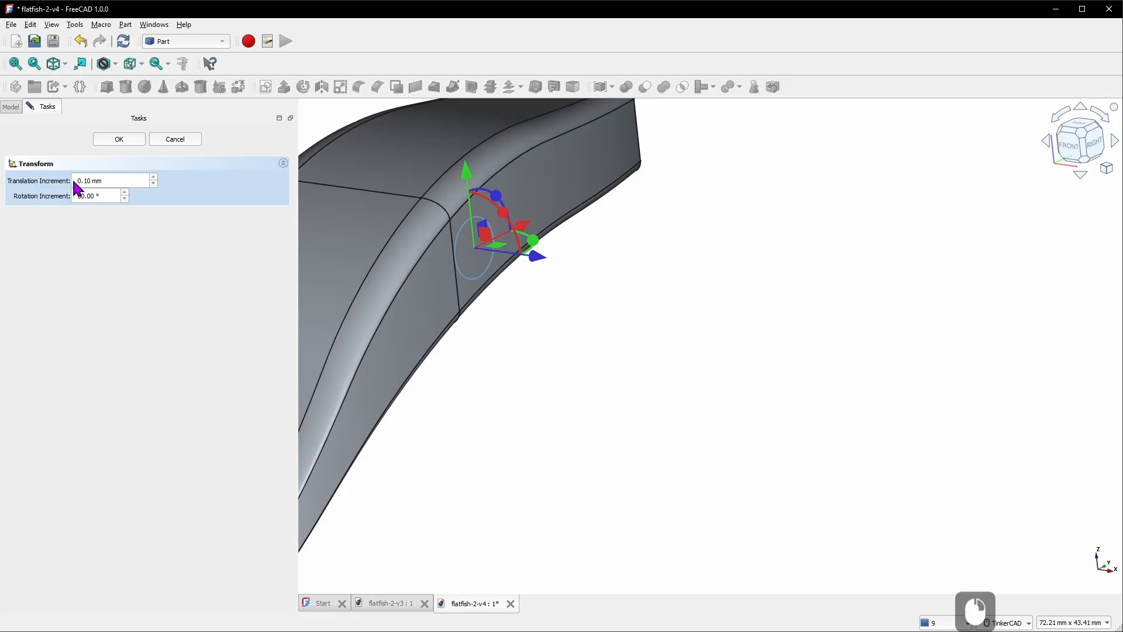
scroll(425, 245, down, 3)
scroll(433, 230, up, 7)
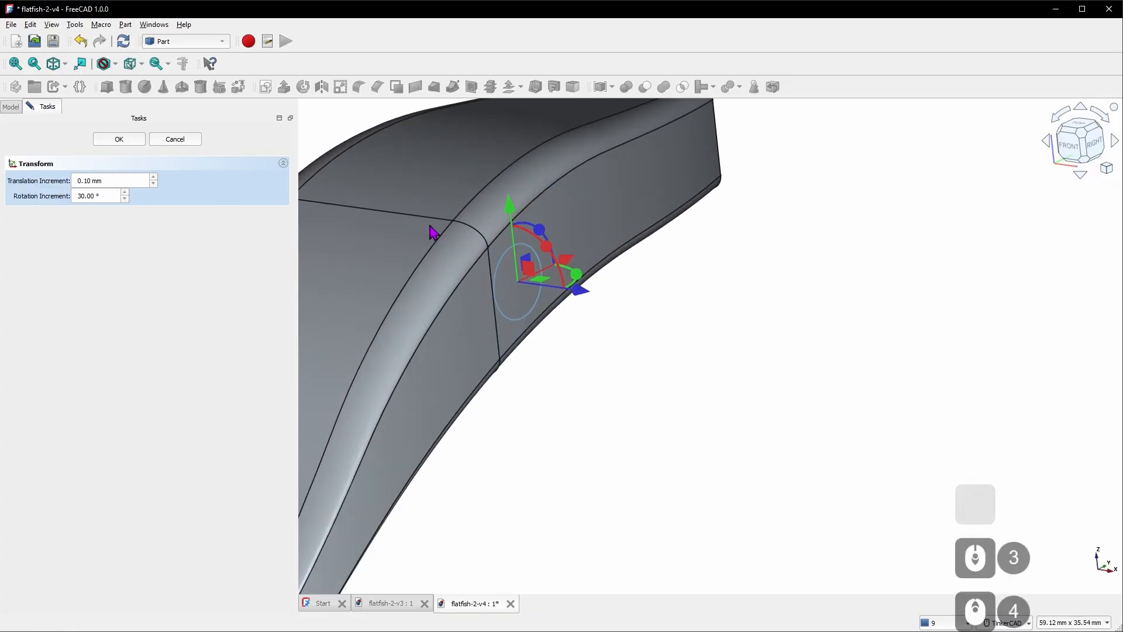
click(651, 341)
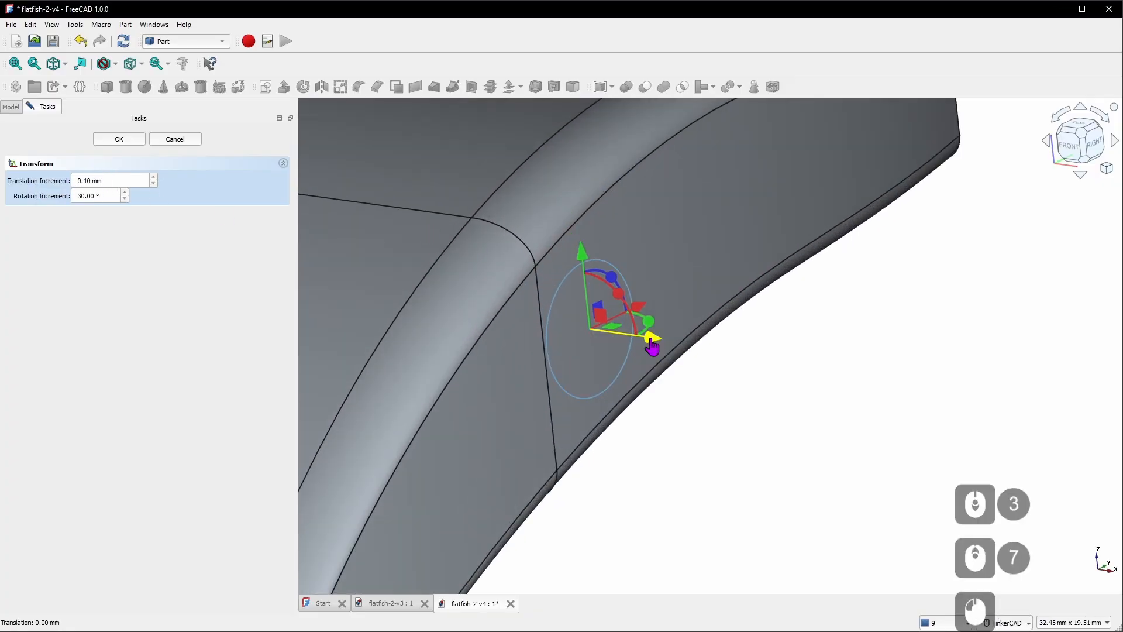
drag(651, 345, 650, 346)
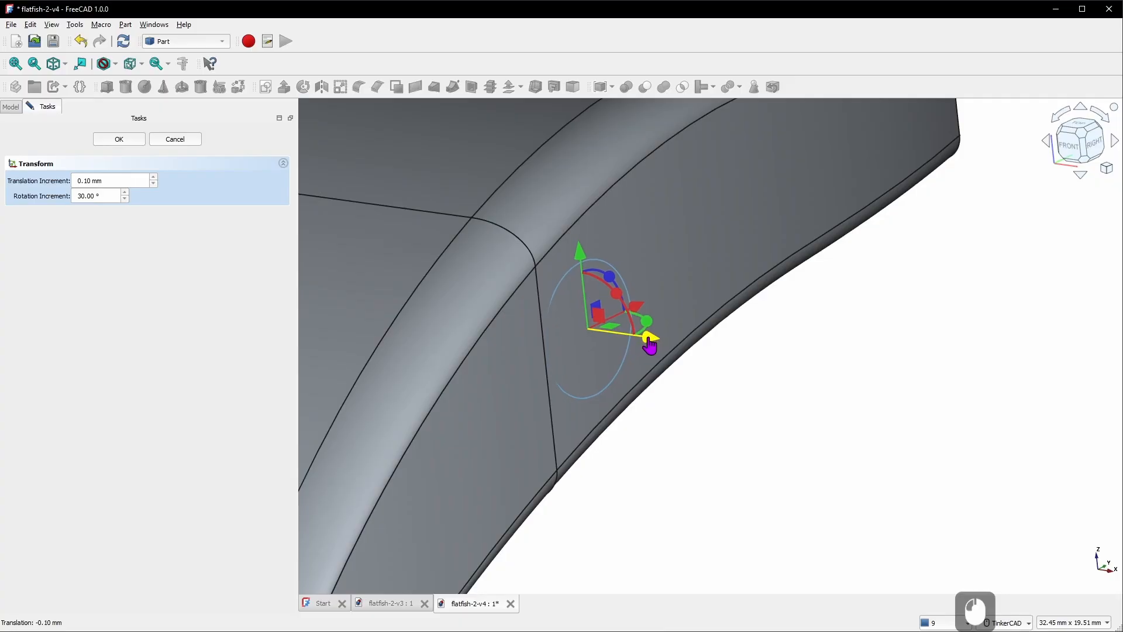
Set the rotation increment to 1°, turn the circle slightly about its vertical axis to follow the side surface, and accept the placement
click(111, 197)
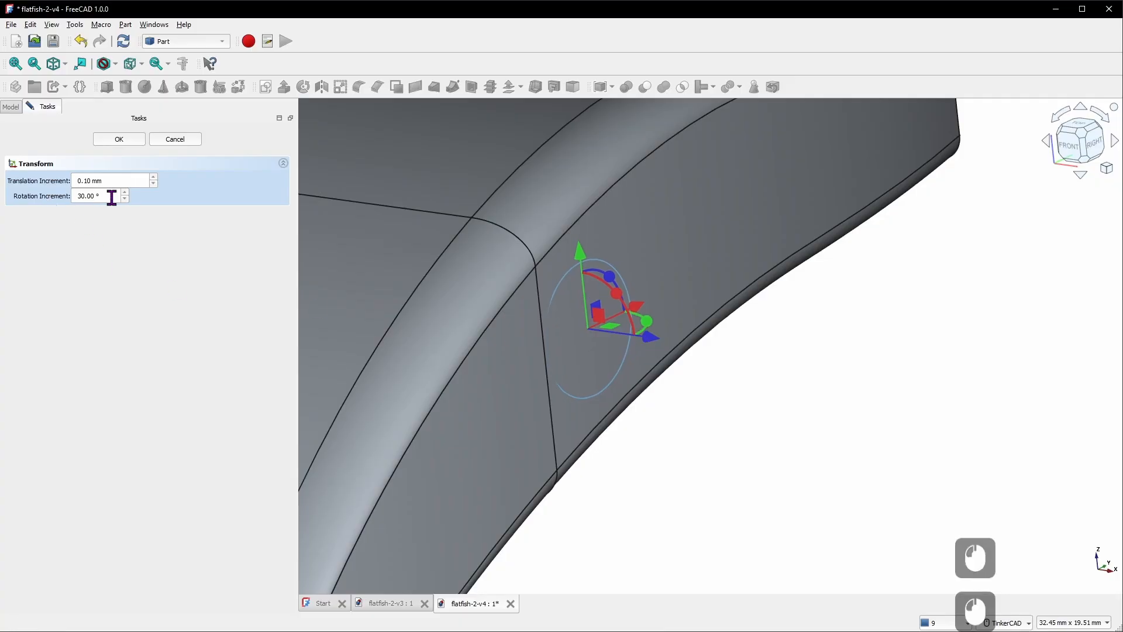
text(1)
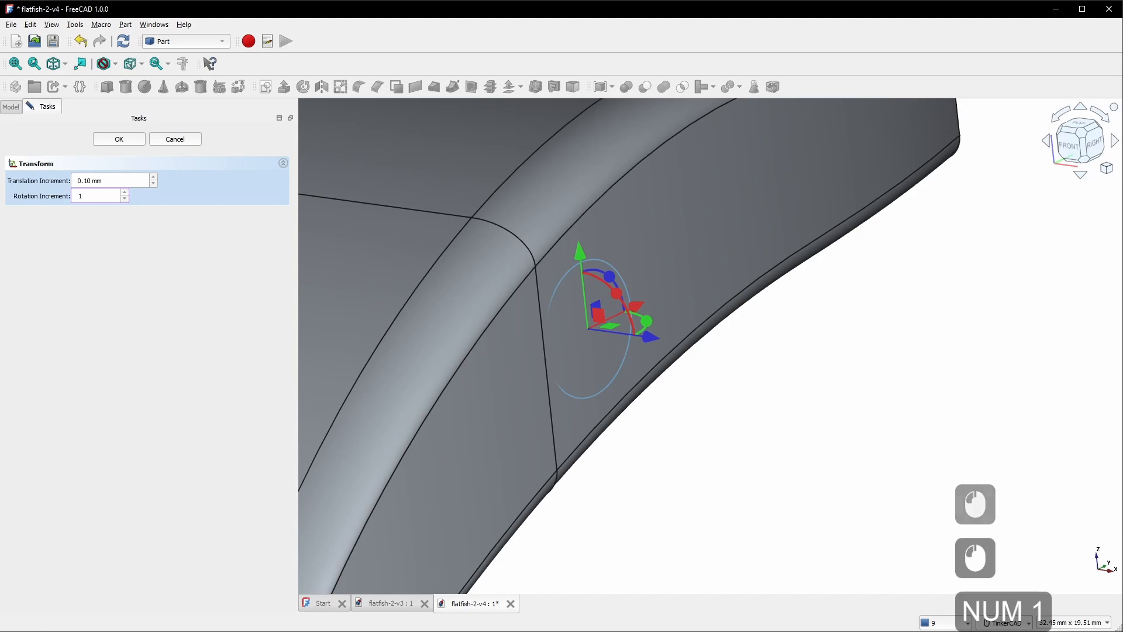
mouse_move(643, 321)
mouse_down()
mouse_move(655, 346)
mouse_move(646, 327)
mouse_move(647, 339)
mouse_up()
click(645, 327)
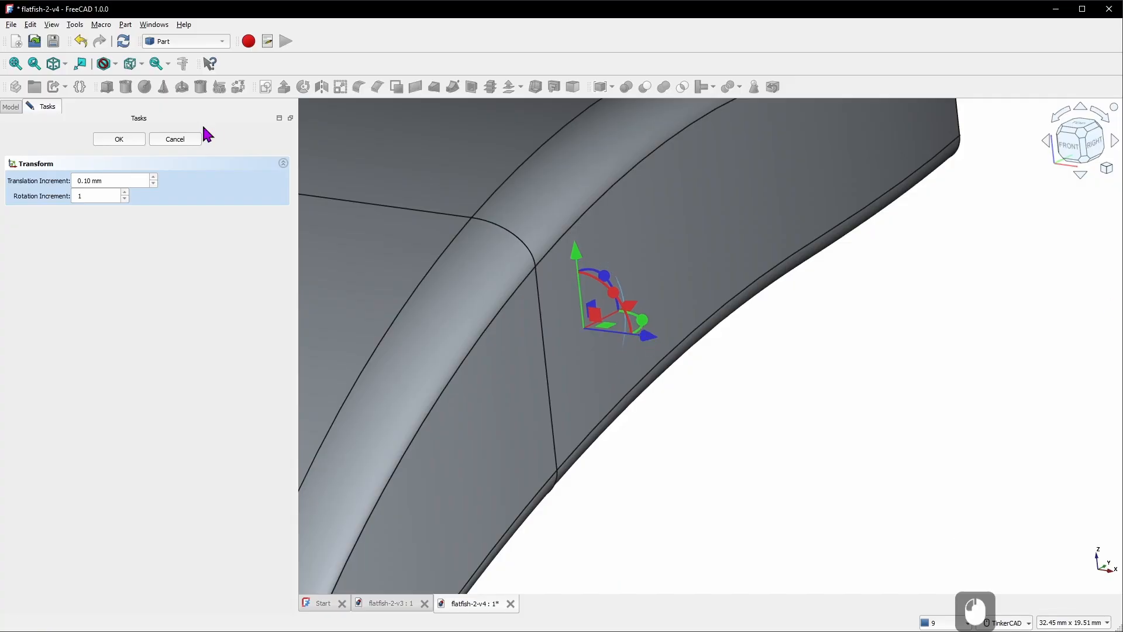
click(130, 145)
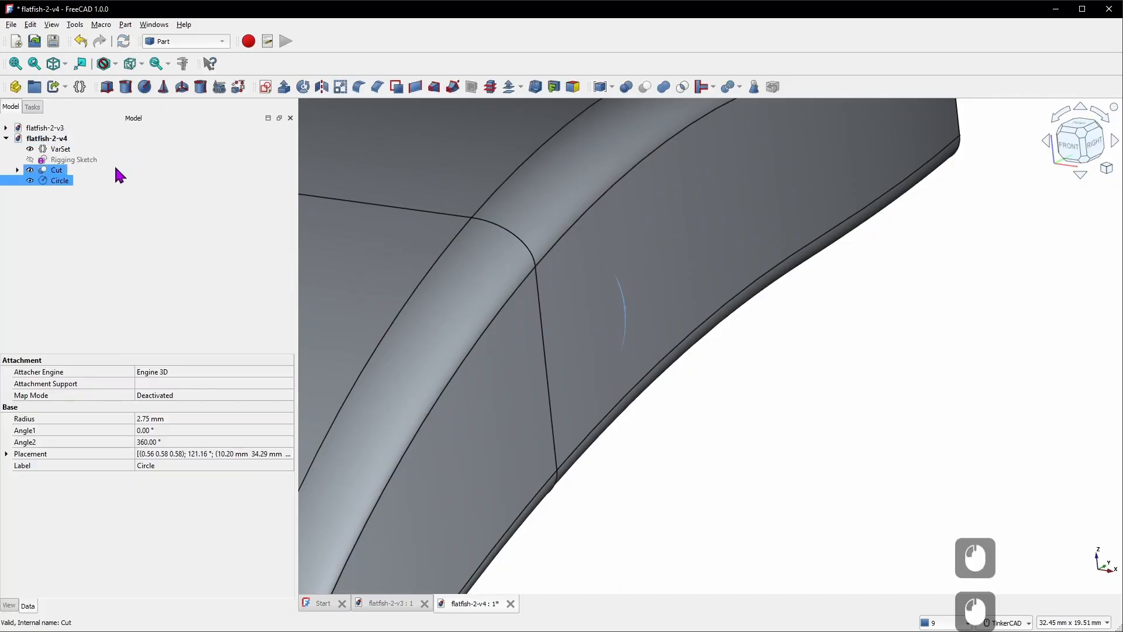
Extrude the circle symmetrically along its normal by 1 mm as a solid
click(284, 87)
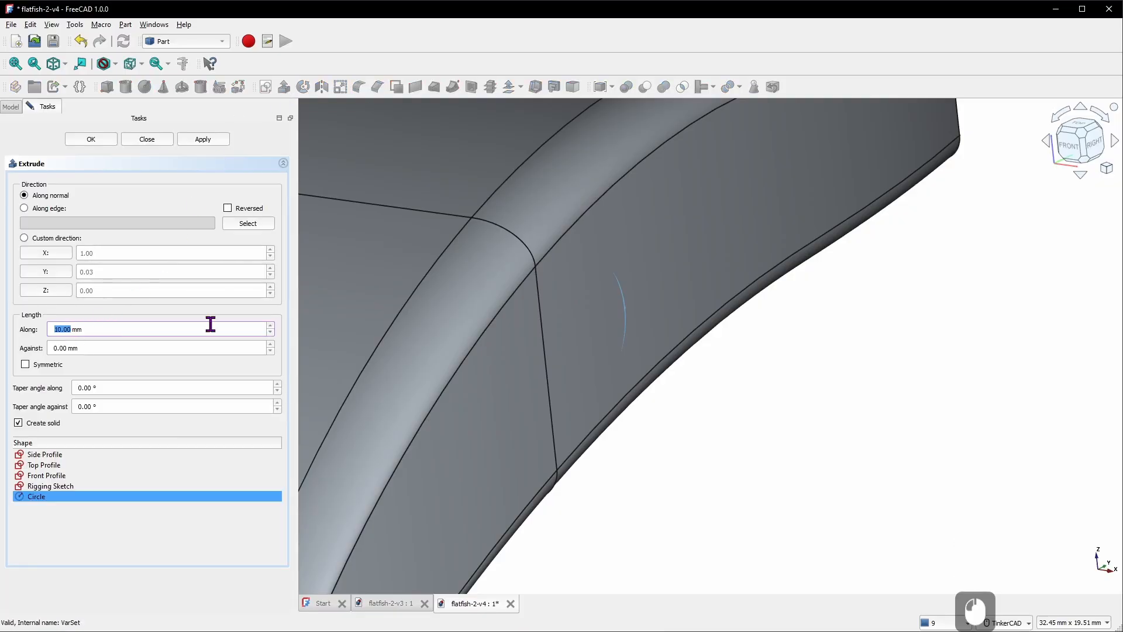
text(1)
click(54, 364)
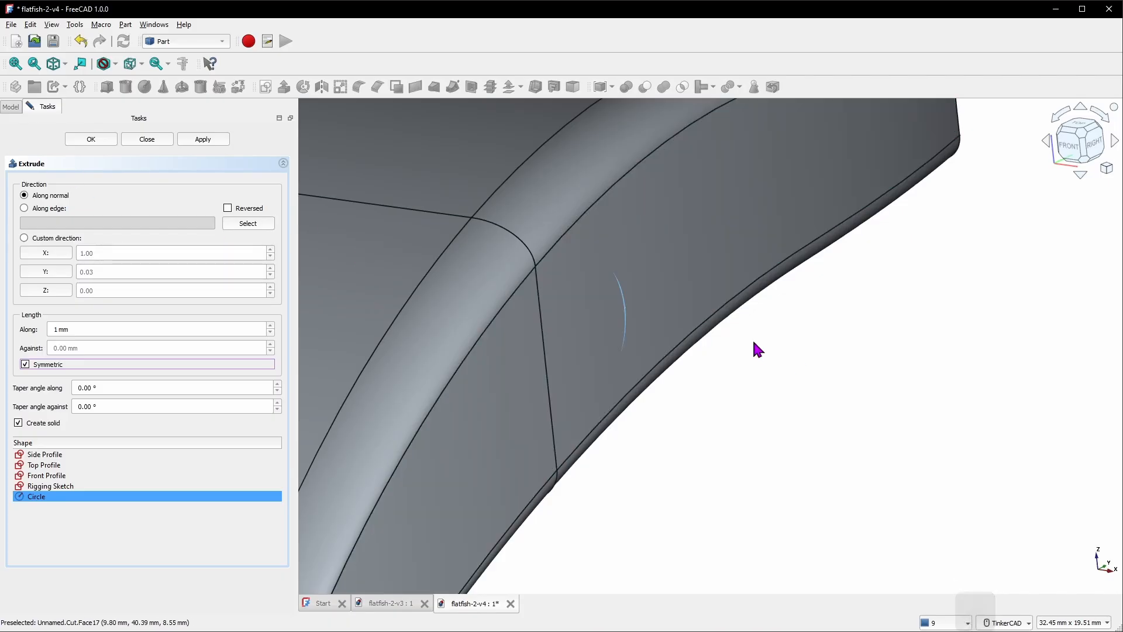
click(101, 140)
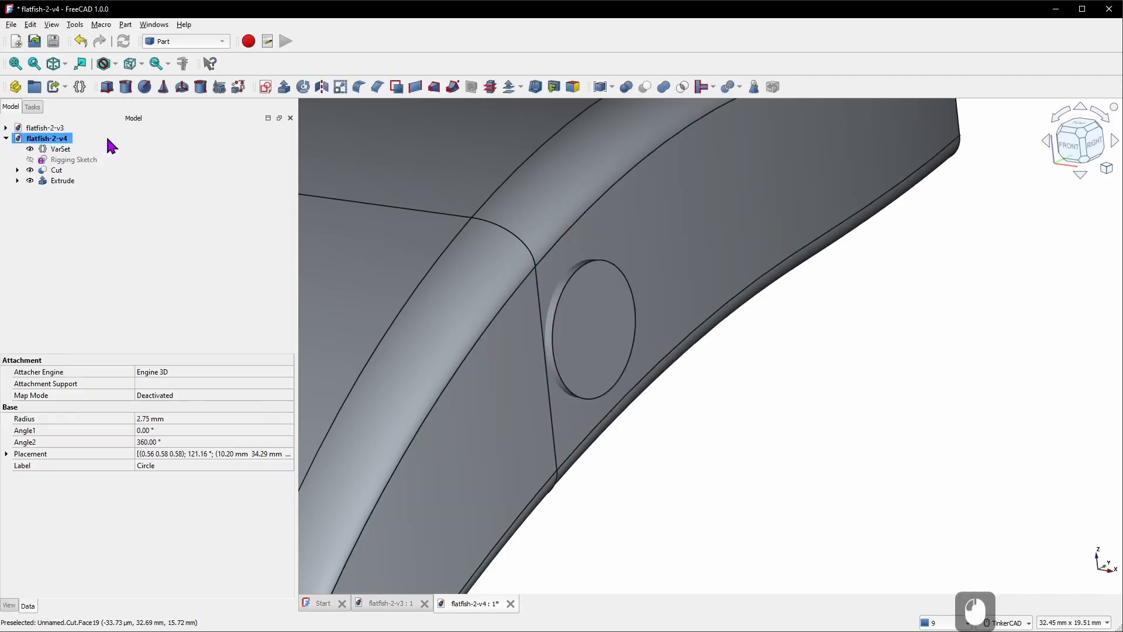
Mirror the extruded disc across the YZ plane
click(64, 182)
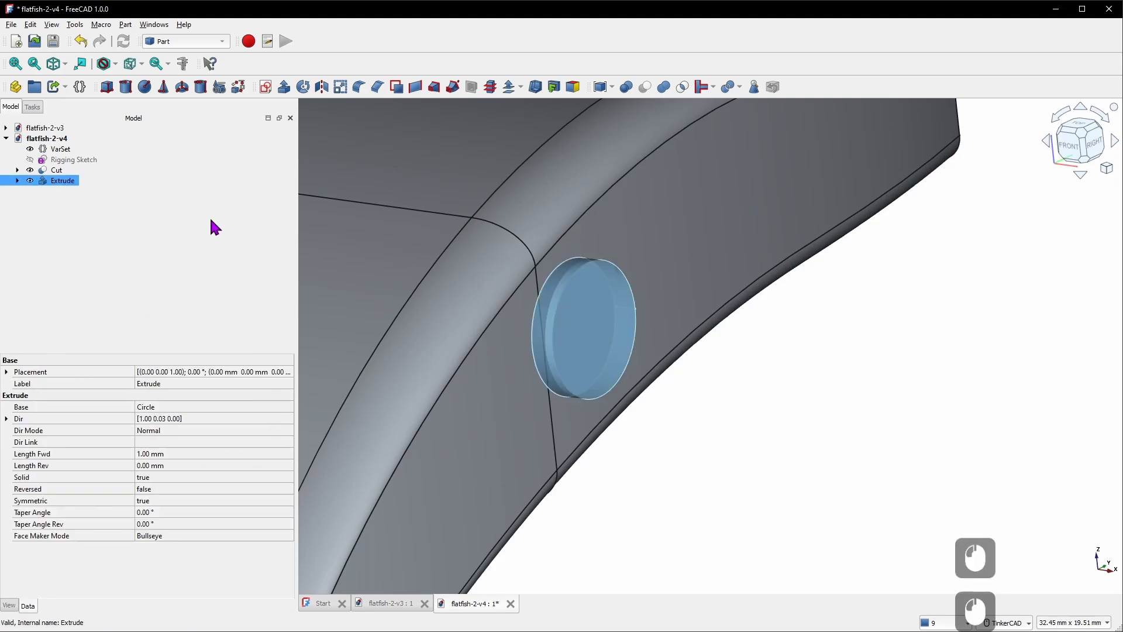
click(322, 89)
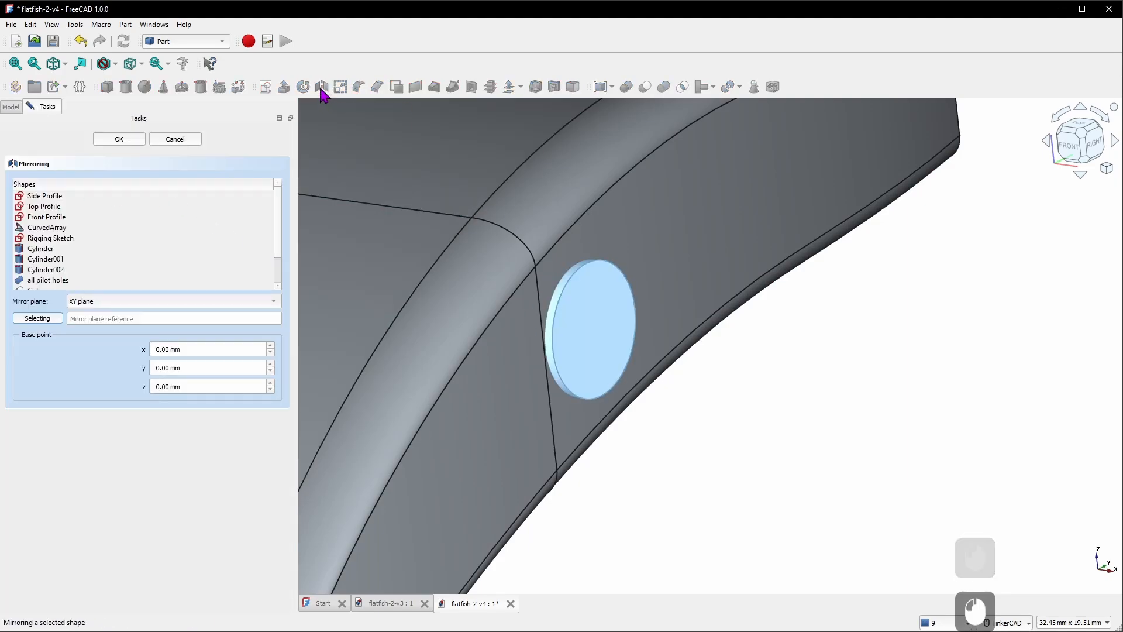
click(138, 300)
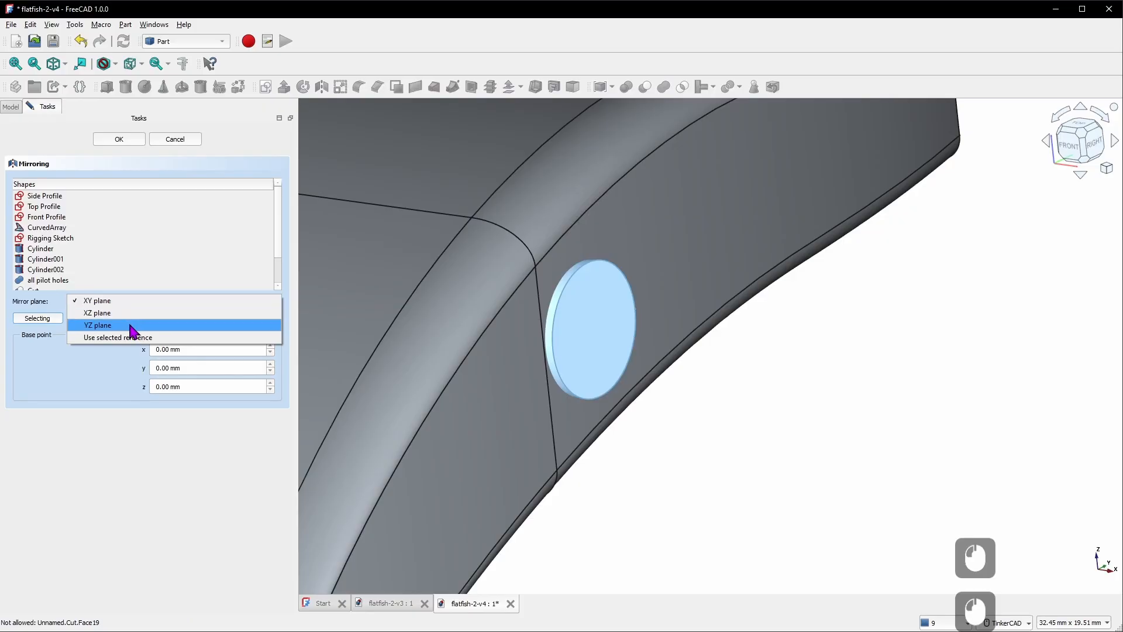
click(132, 319)
click(130, 138)
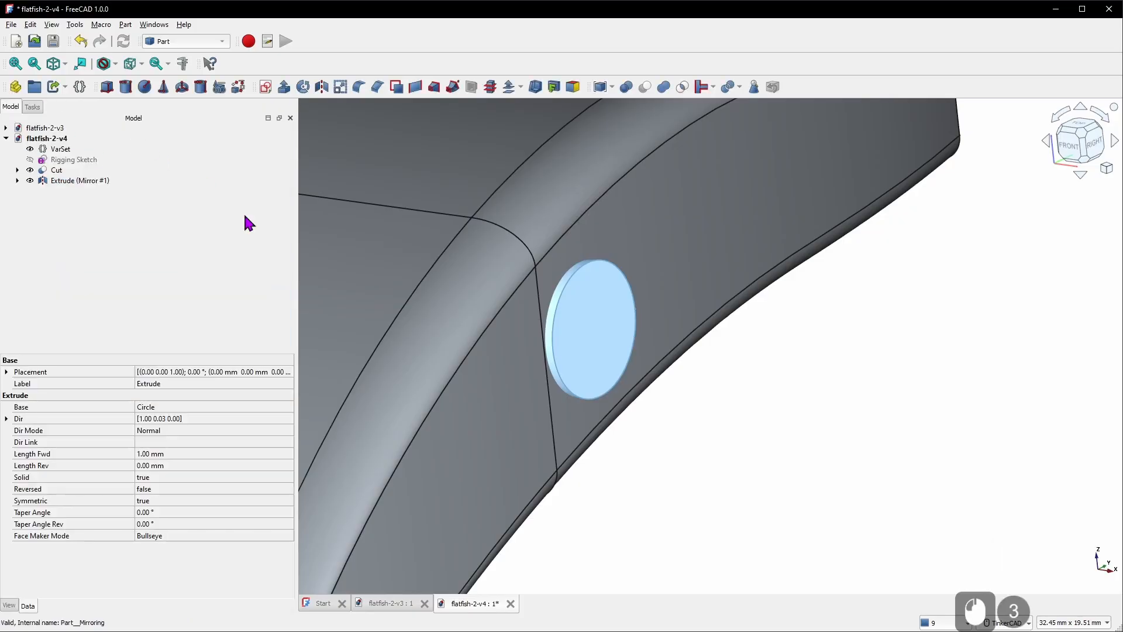
Fuse the mirrored disc with its original Extrude into one shape
click(18, 181)
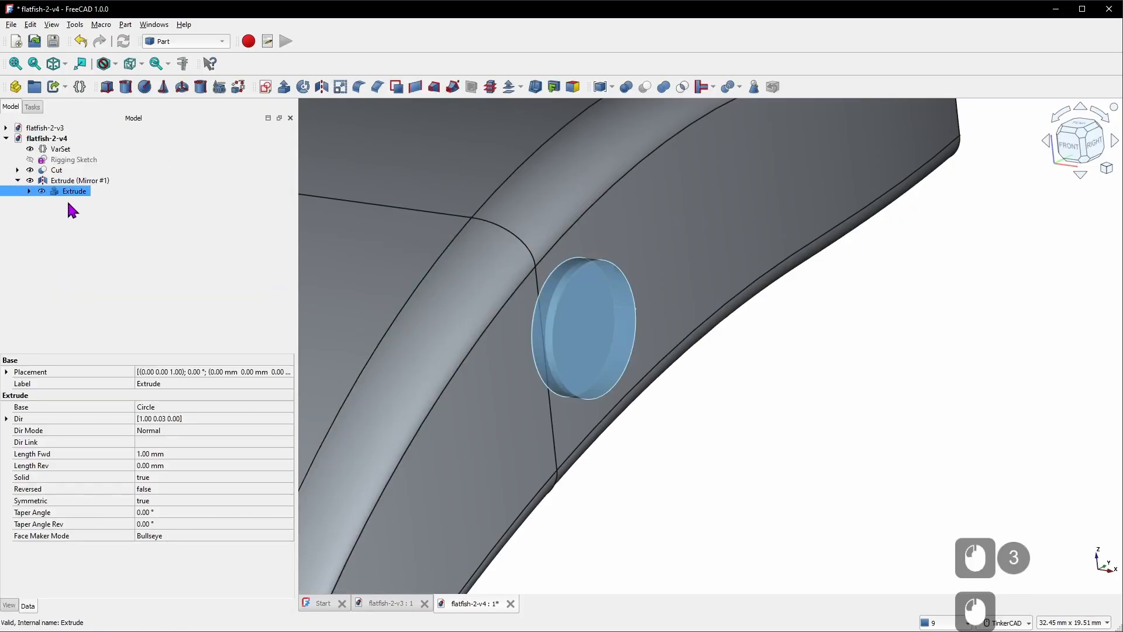
click(76, 183)
ctrl+click(75, 190)
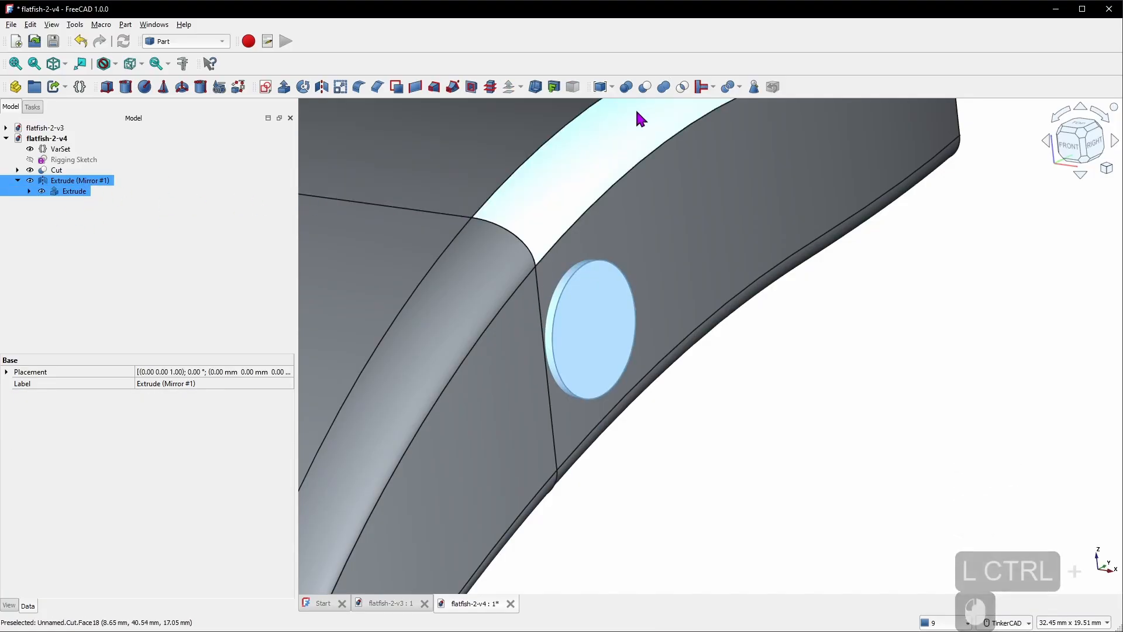
click(664, 86)
Rename the fusion of the two discs as both eyes
click(75, 182)
right_click(75, 182)
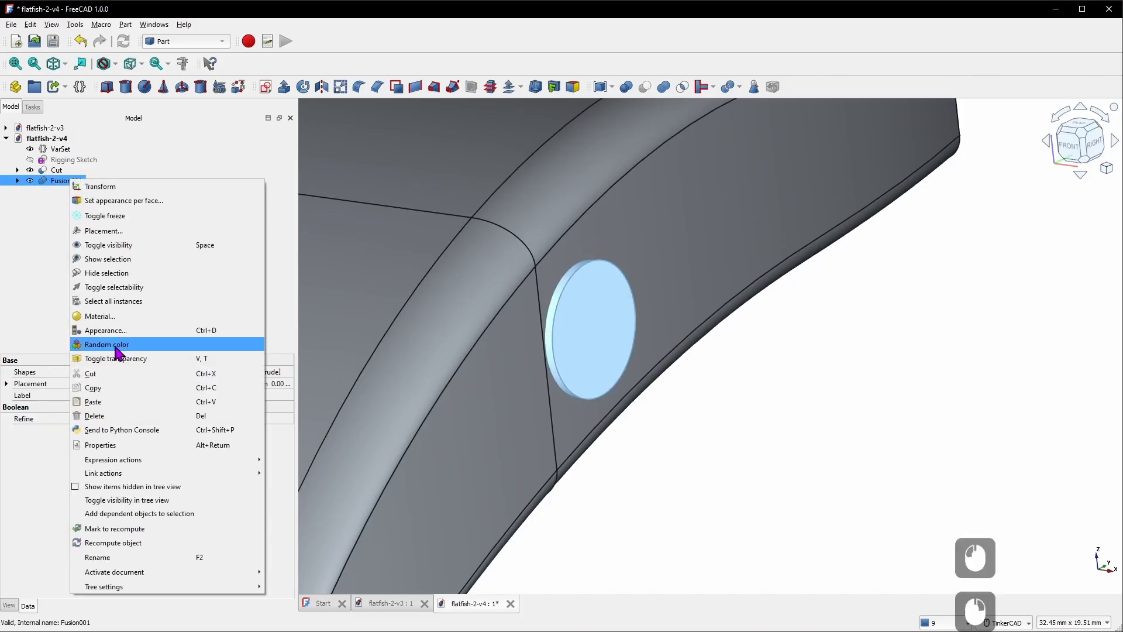
click(150, 561)
text(both eyes)
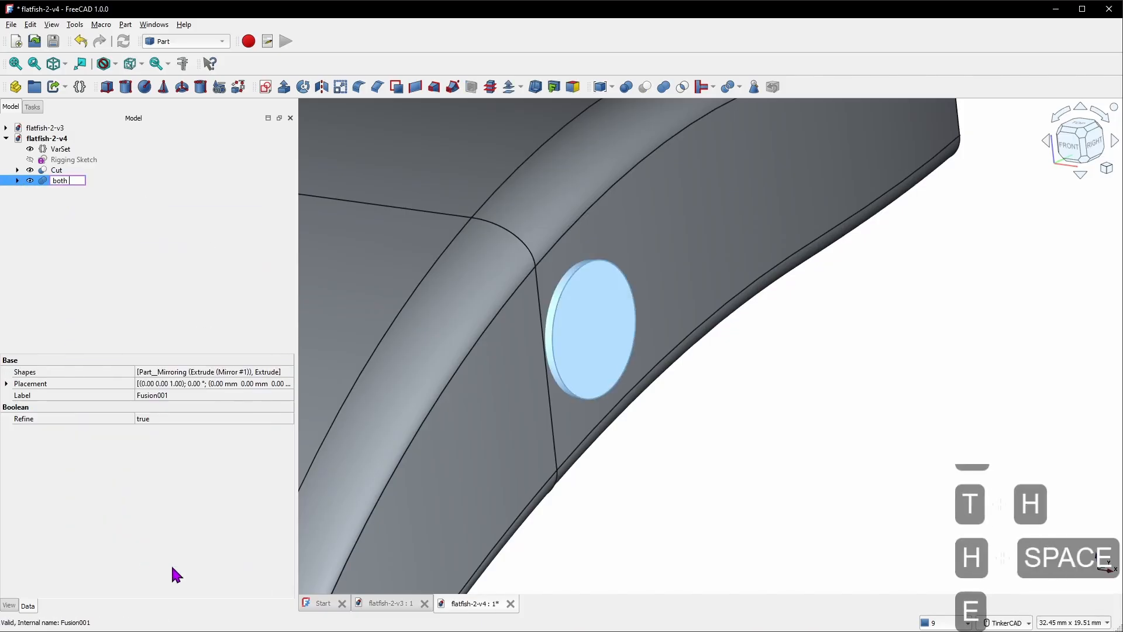
key(Return)
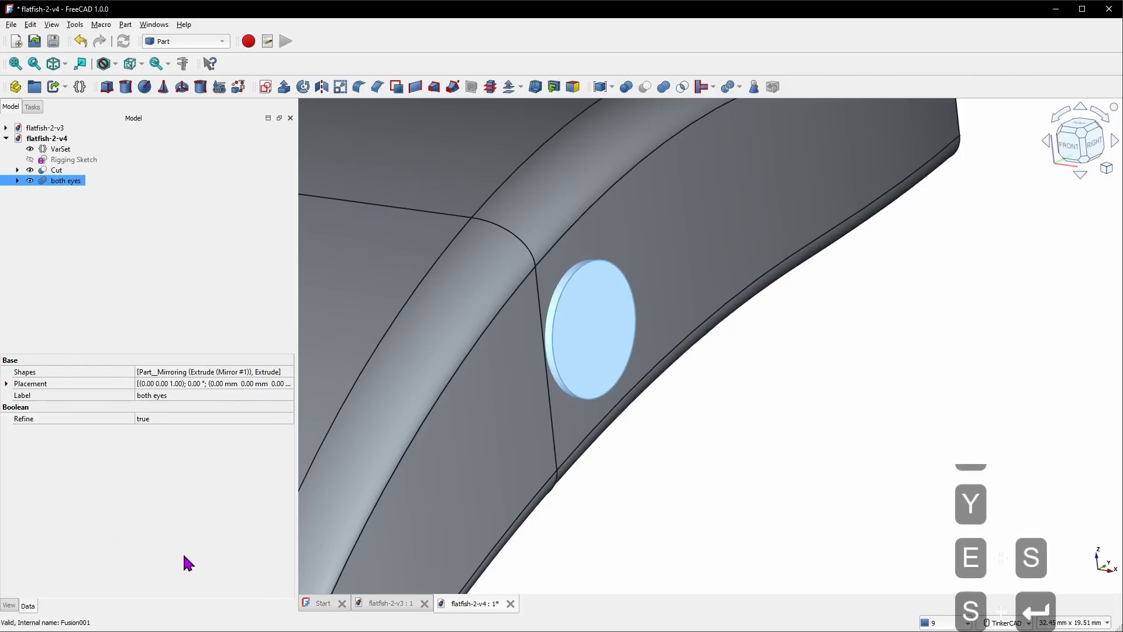
Subtract the both eyes shape from the existing Cut body with a second boolean cut
click(50, 170)
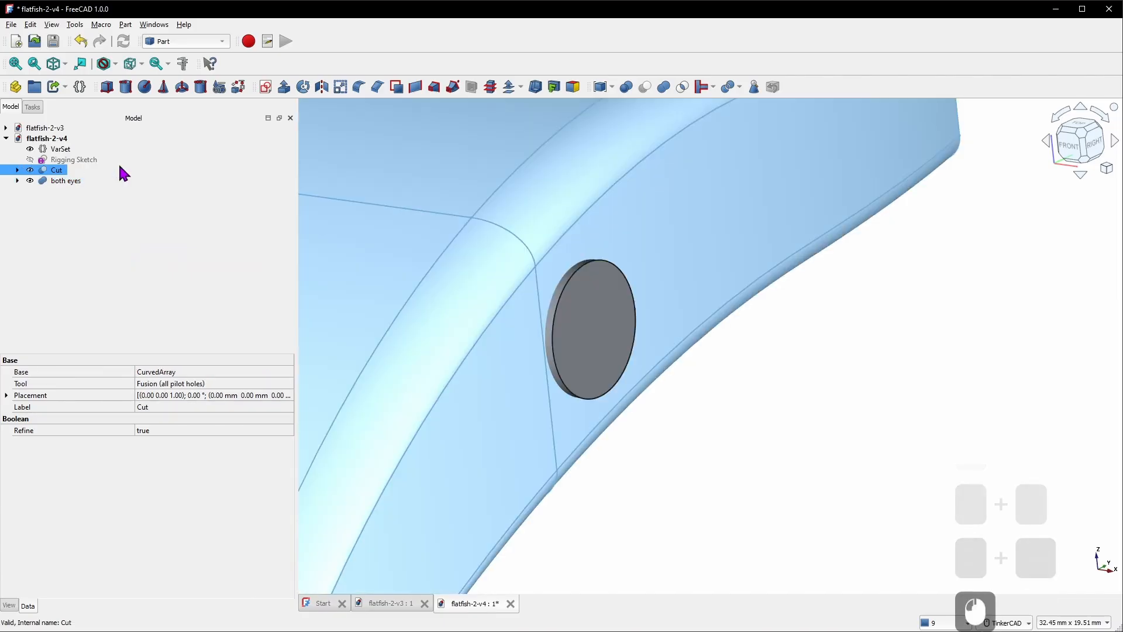
ctrl+click(66, 181)
click(645, 87)
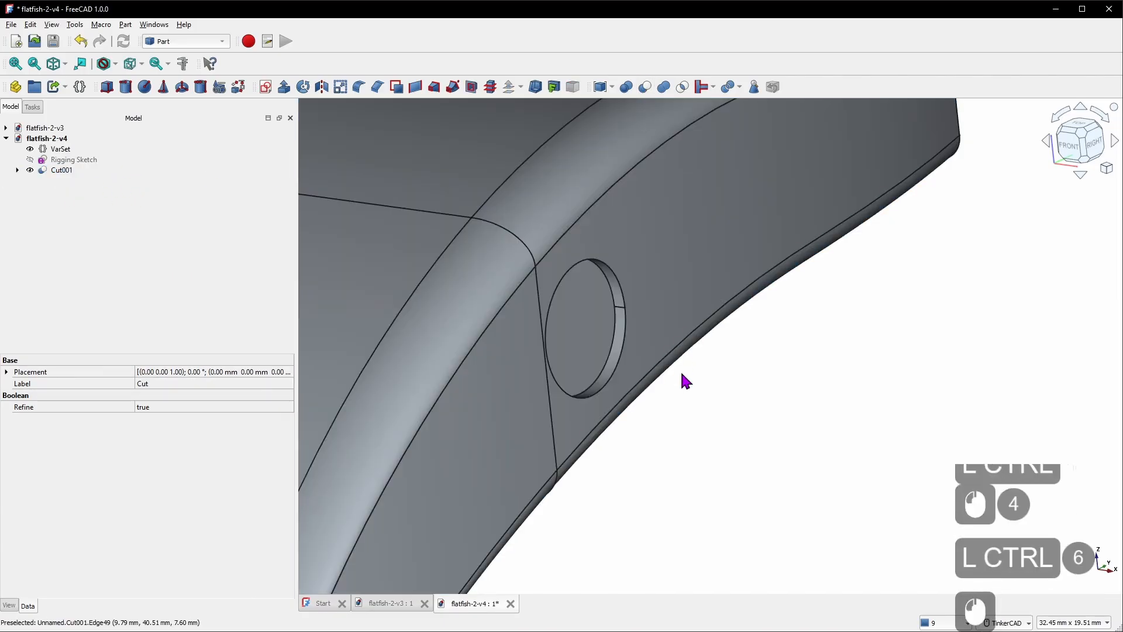
right_drag(693, 387, 762, 341)
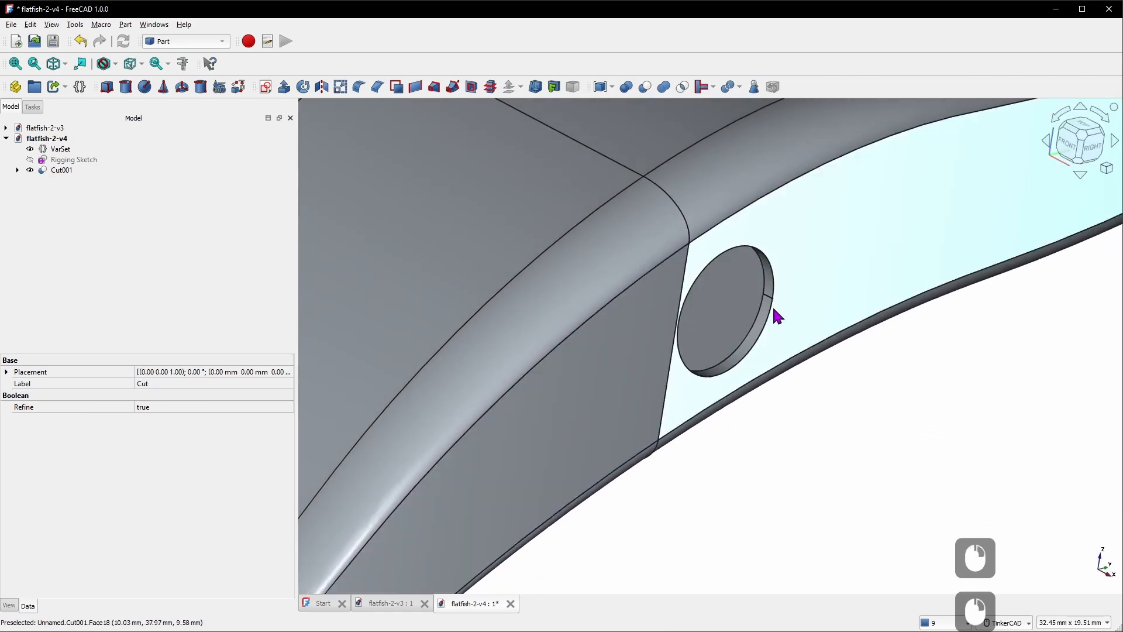
Delete the second boolean cut, Cut001, while keeping its Cut body and both eyes shape
click(19, 171)
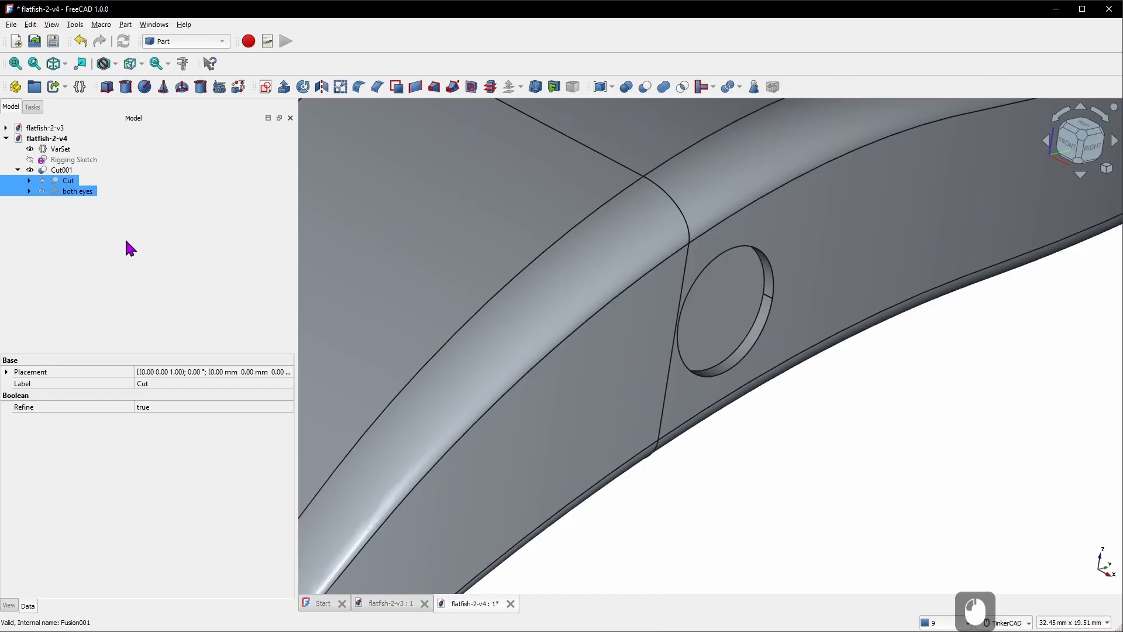
click(124, 240)
click(64, 169)
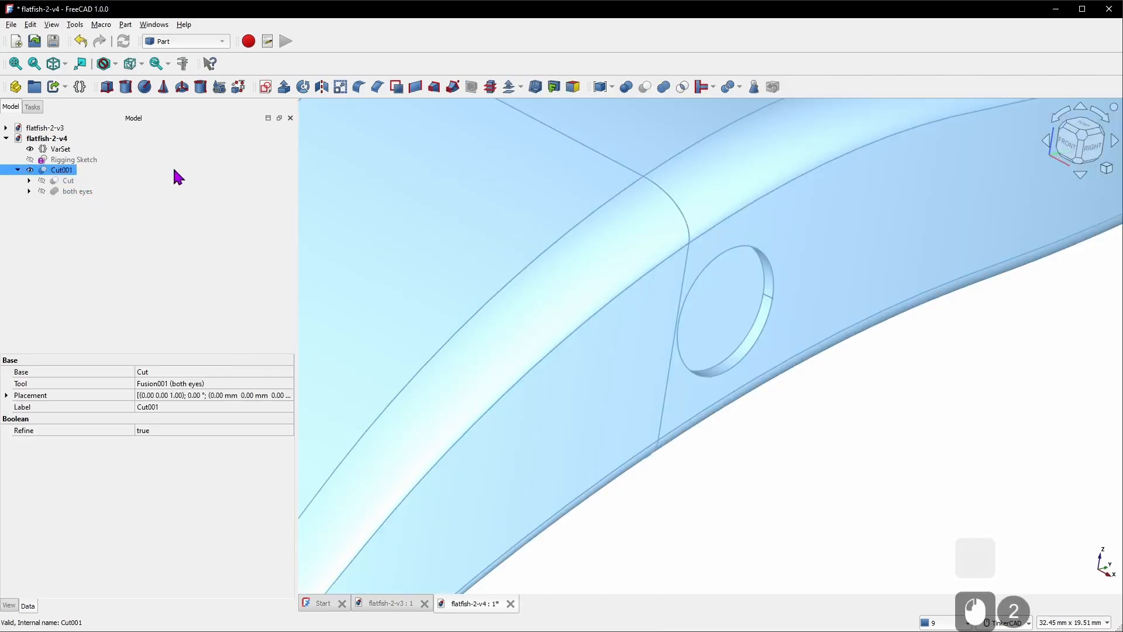
key(Delete)
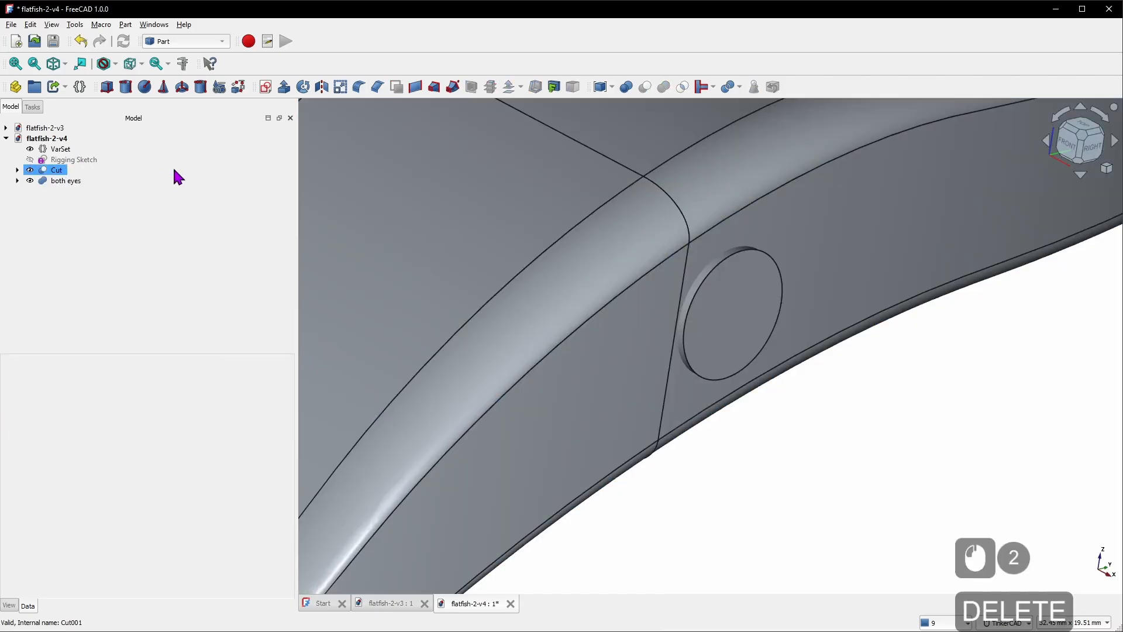
Fuse the all pilot holes shape inside Cut with the both eyes shape
right_drag(626, 393, 673, 370)
click(17, 169)
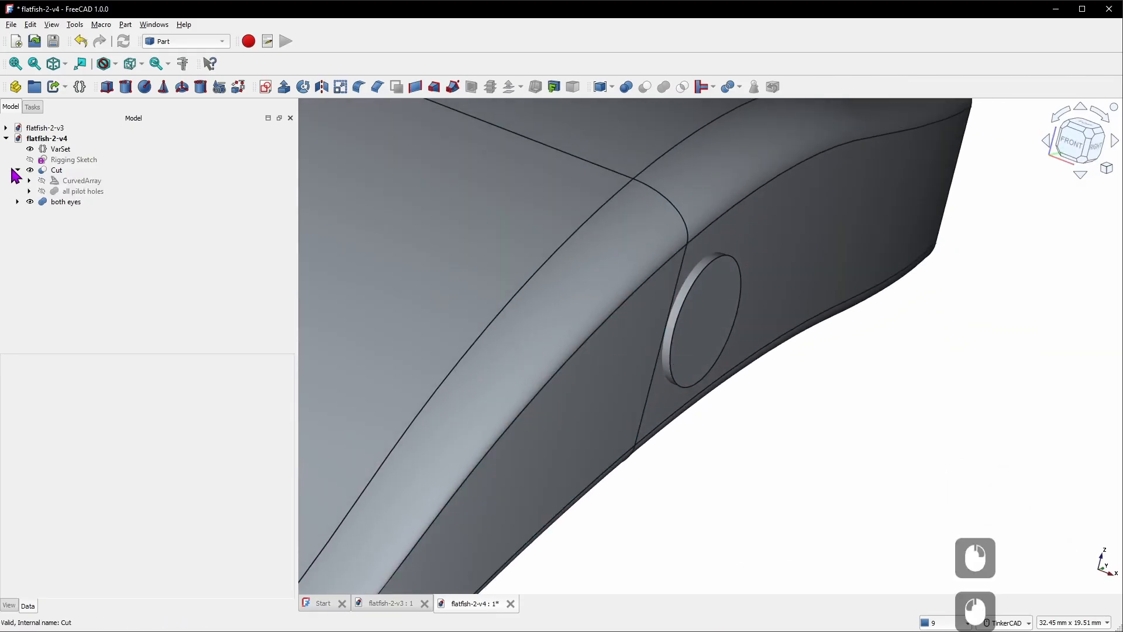
click(82, 191)
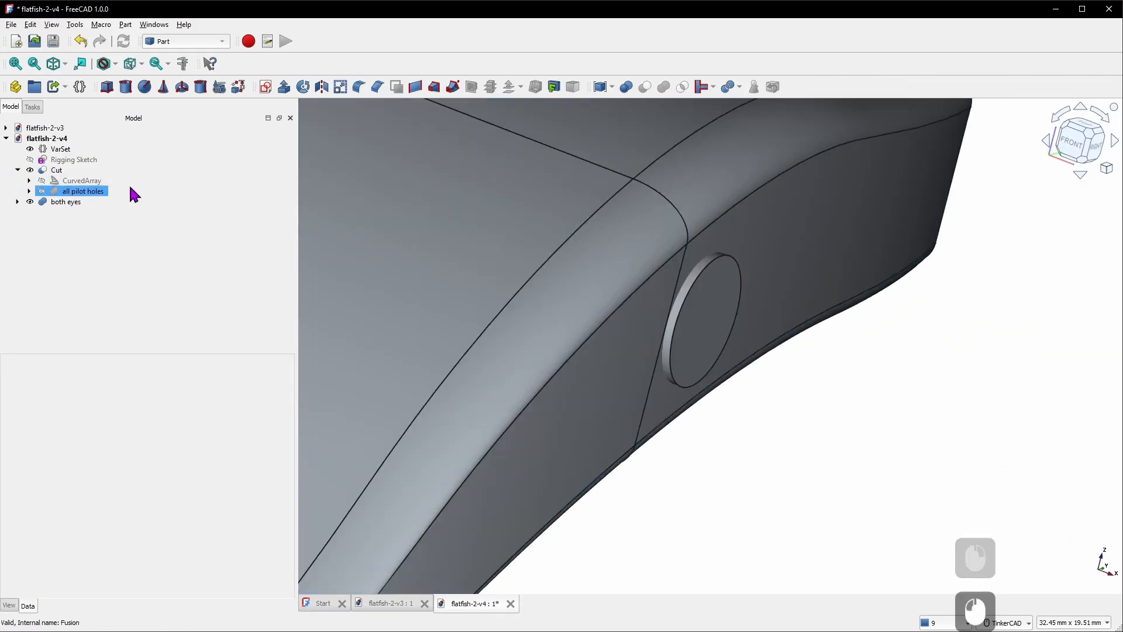
ctrl+click(69, 202)
click(664, 87)
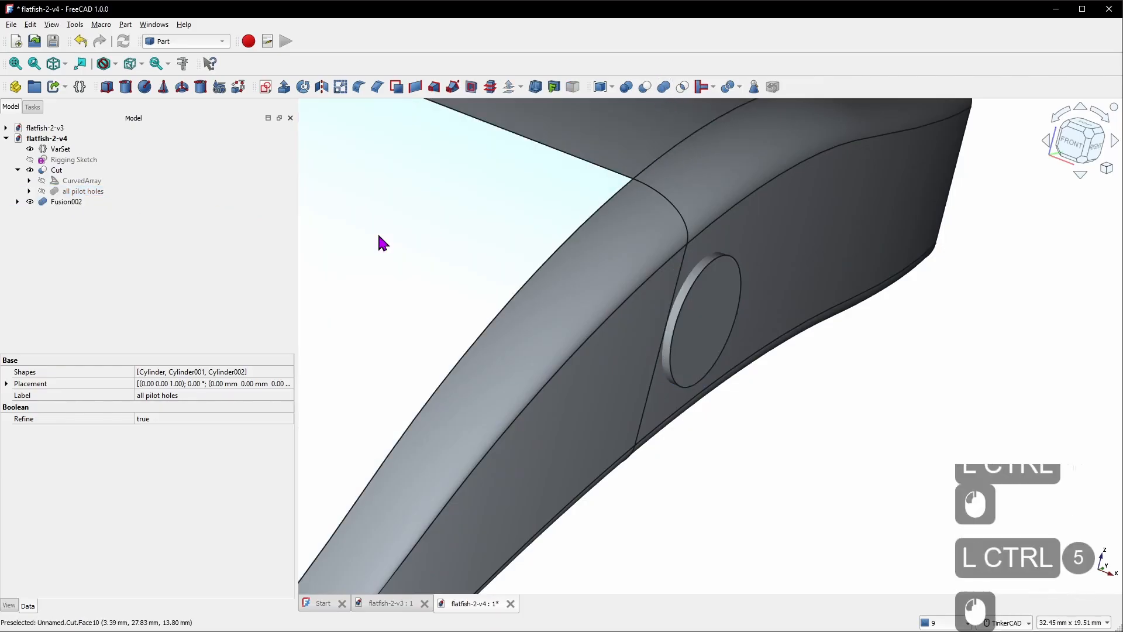
Rename the combined fusion of pilot holes and eyes as all cuts
click(68, 202)
right_click(68, 205)
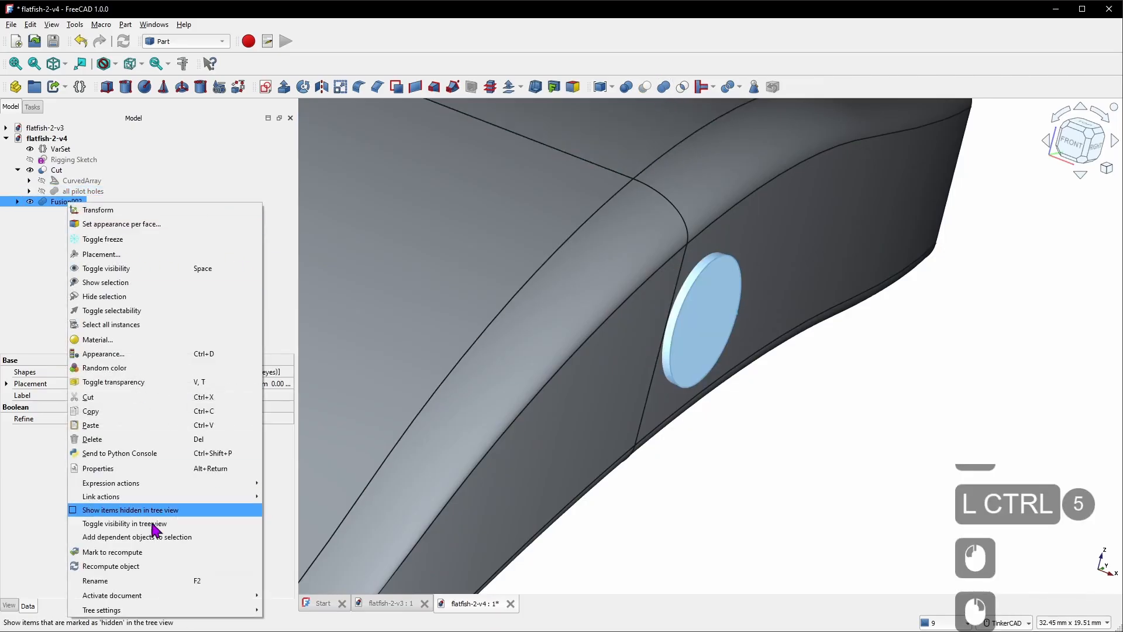
click(151, 583)
text(all cuts)
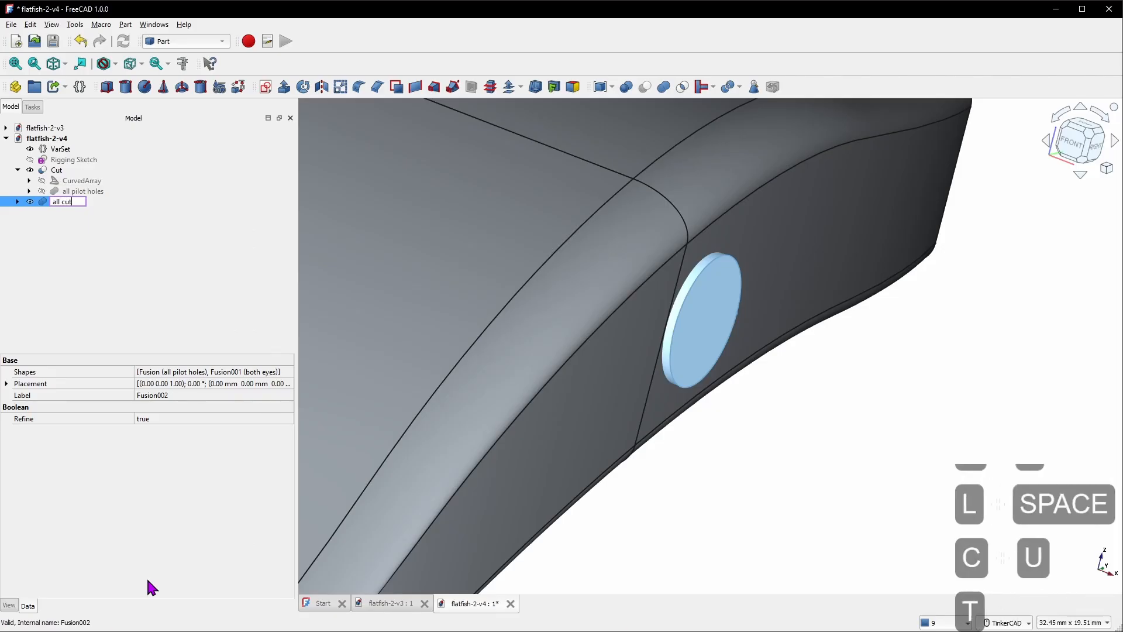
key(Return)
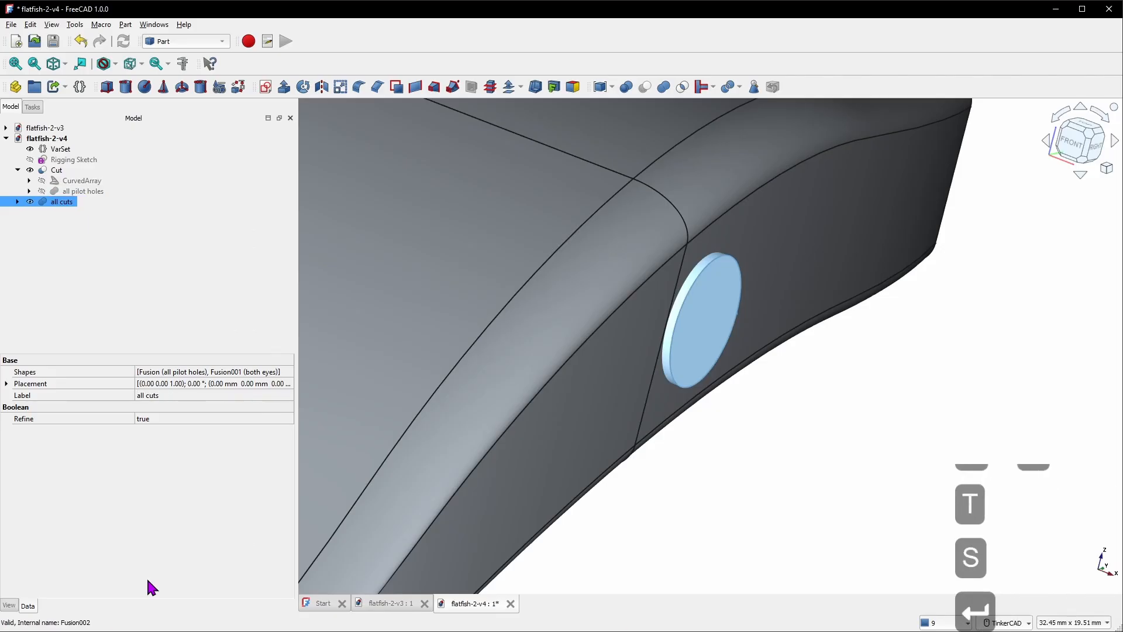
Set the Tool of the Cut object to the all cuts fusion
click(57, 170)
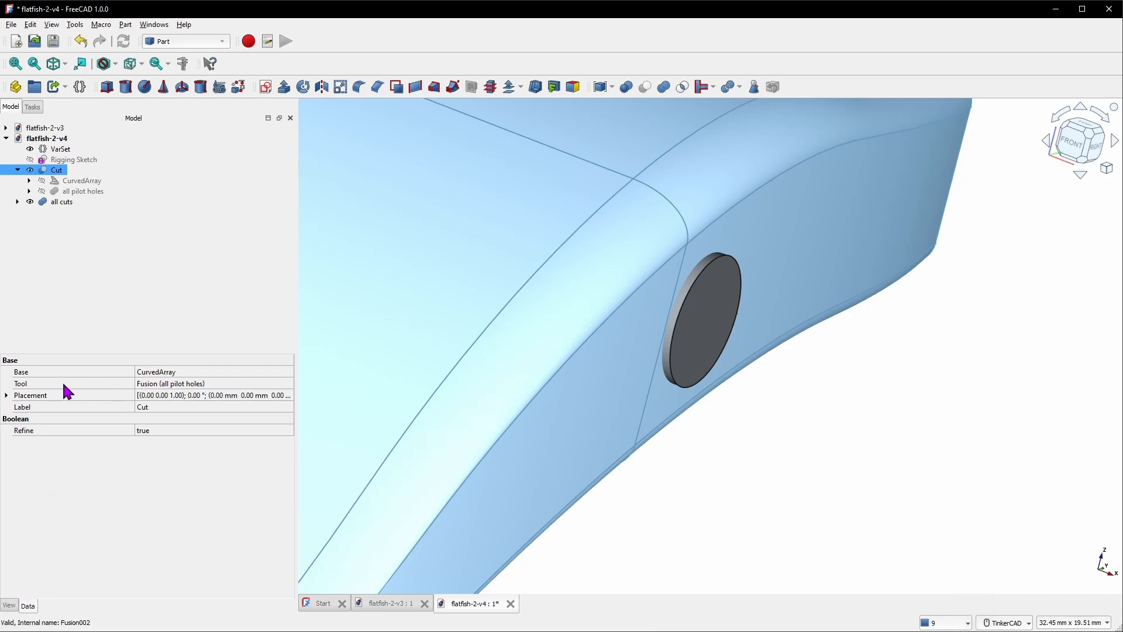
click(221, 388)
click(289, 383)
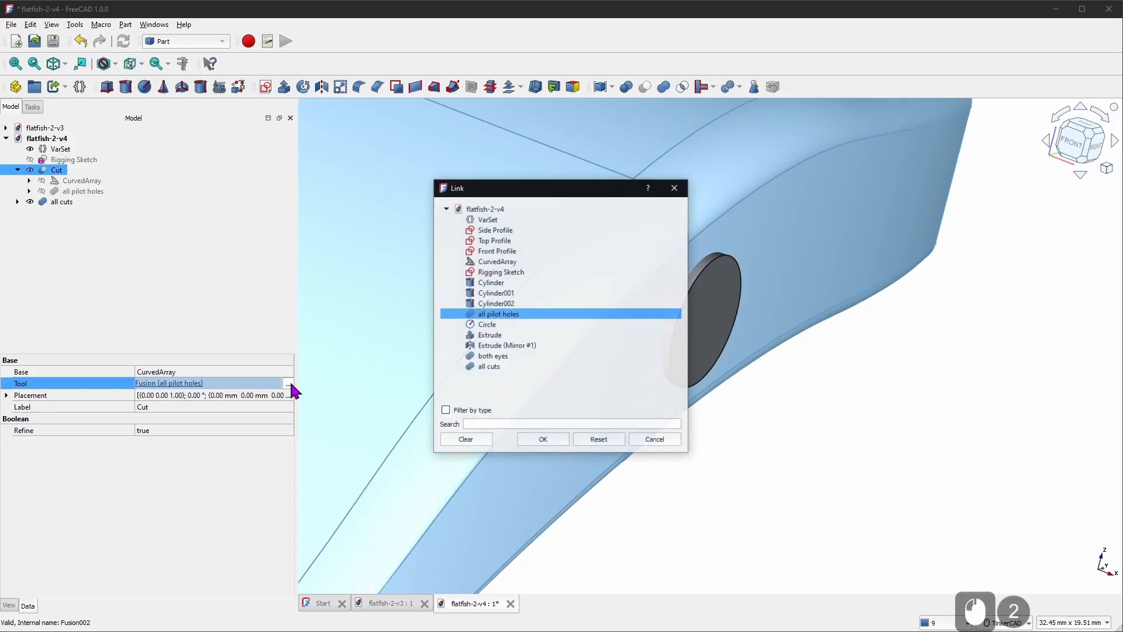
click(516, 357)
click(517, 367)
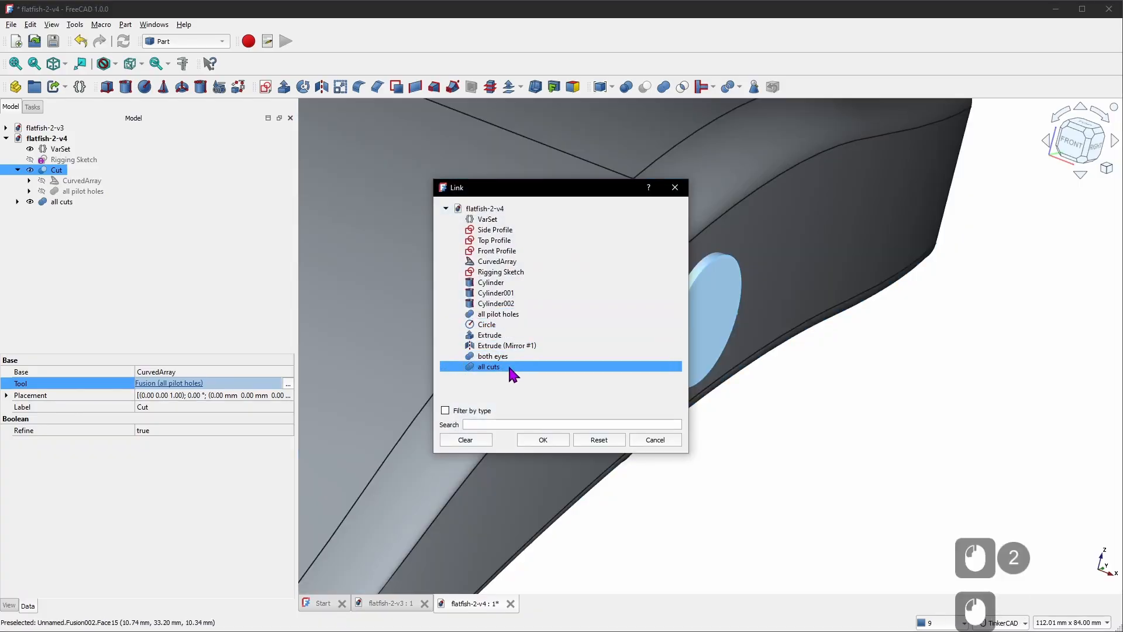
click(559, 445)
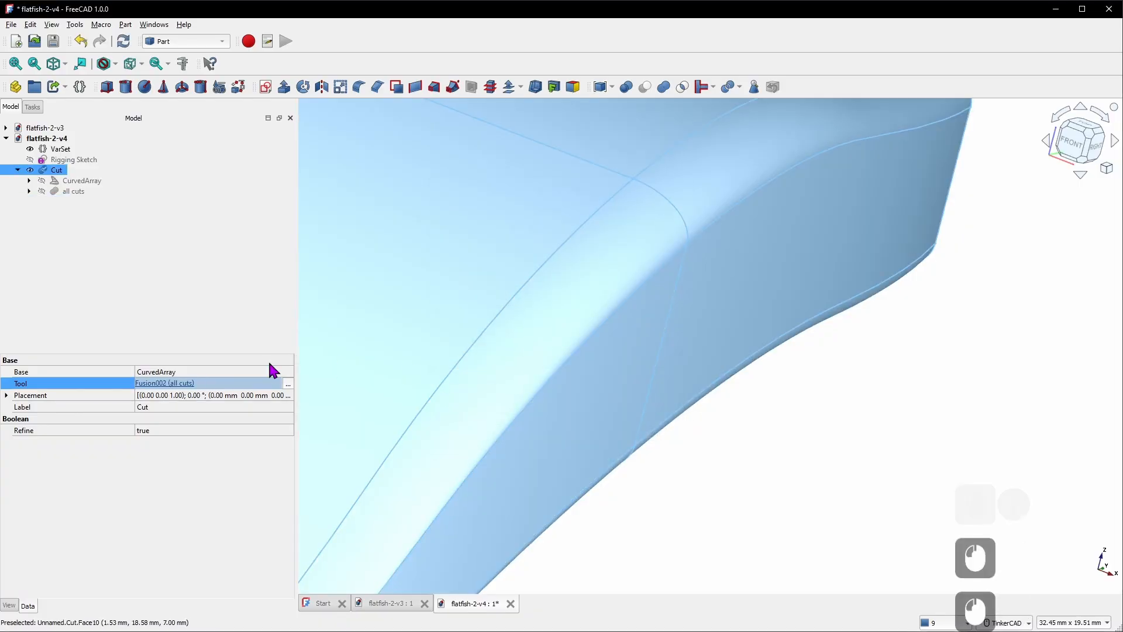
Examine the lure body from the right side and from oblique angles, checking the eye recess and pilot hole
scroll(587, 419, down, 7)
right_drag(660, 449, 495, 433)
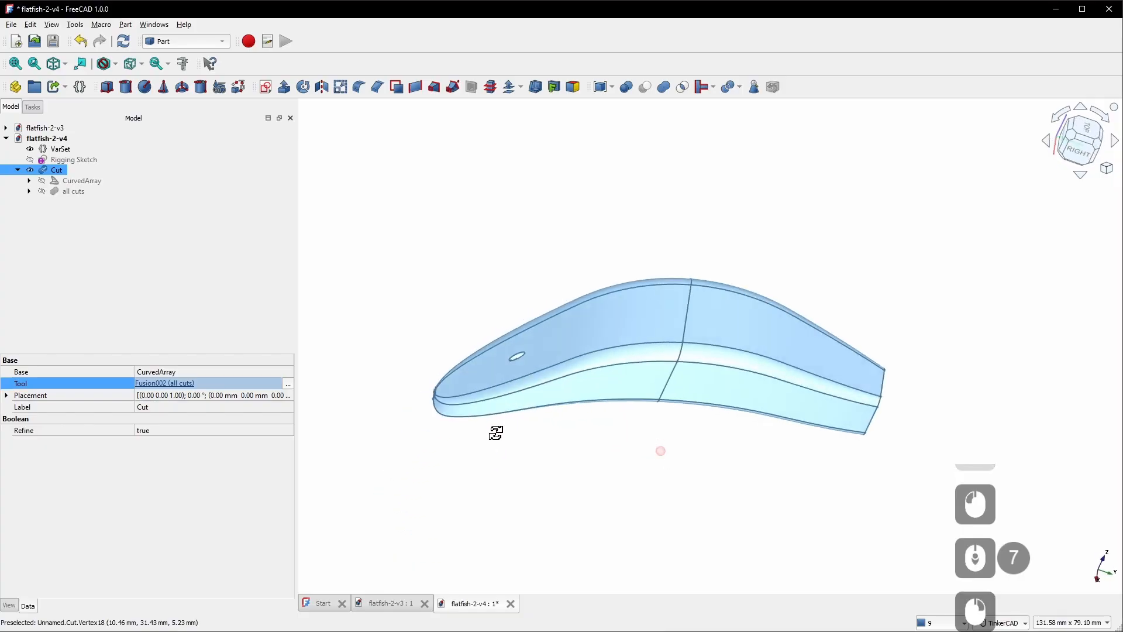
click(389, 234)
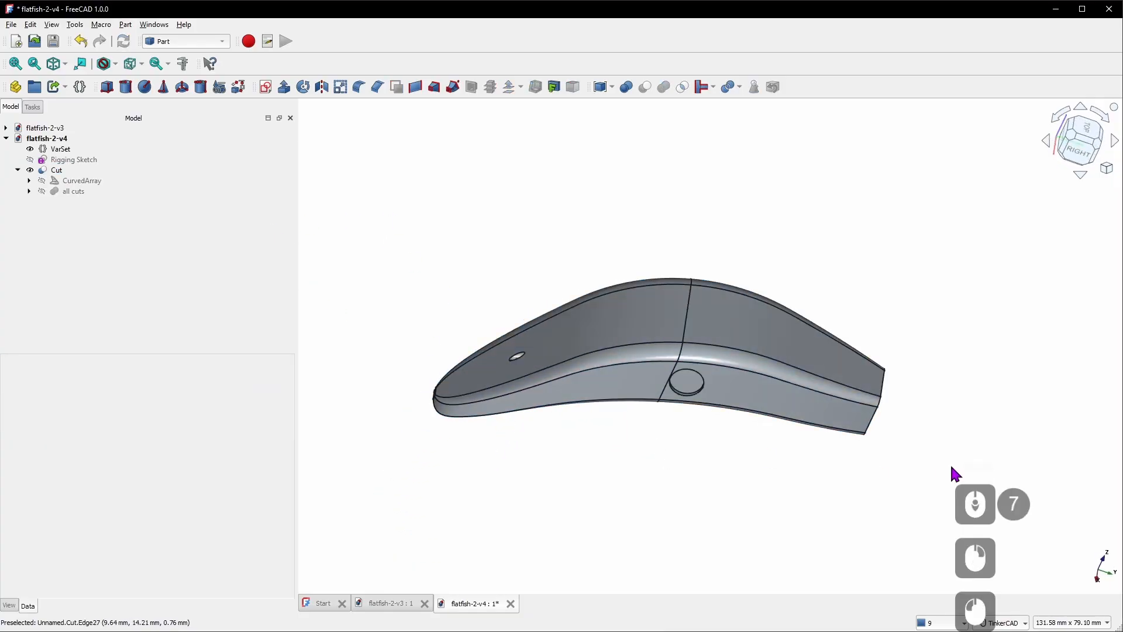
key(3)
scroll(704, 465, up, 3)
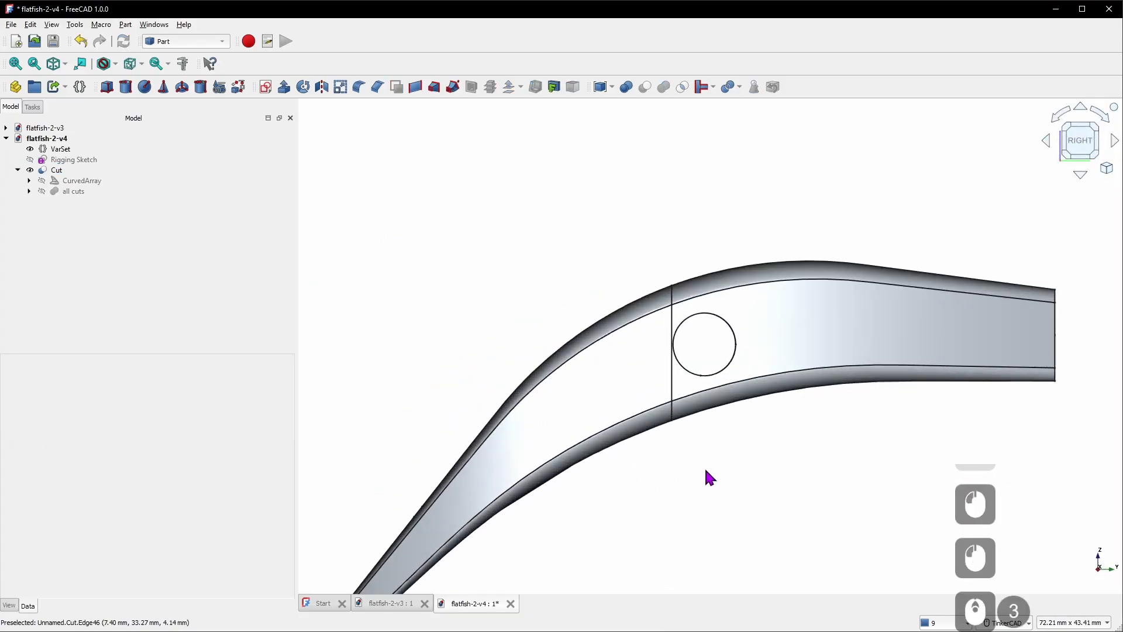
right_drag(687, 388, 769, 409)
scroll(752, 441, down, 5)
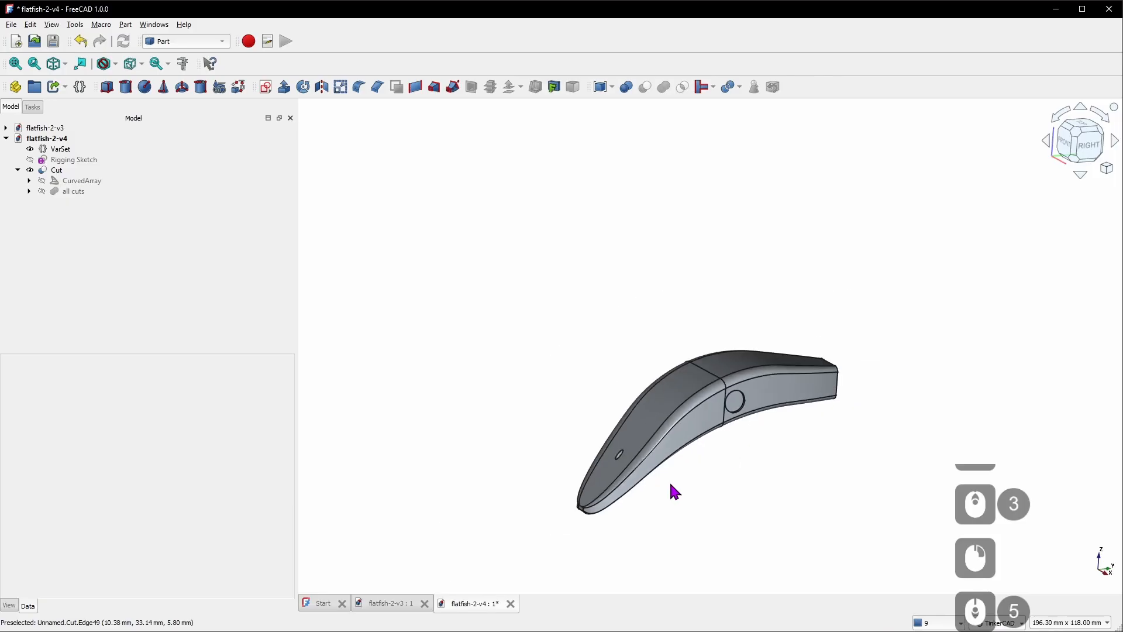
scroll(670, 484, up, 2)
mouse_move(636, 493)
right_down()
mouse_move(732, 510)
mouse_move(644, 515)
mouse_move(634, 502)
right_up()
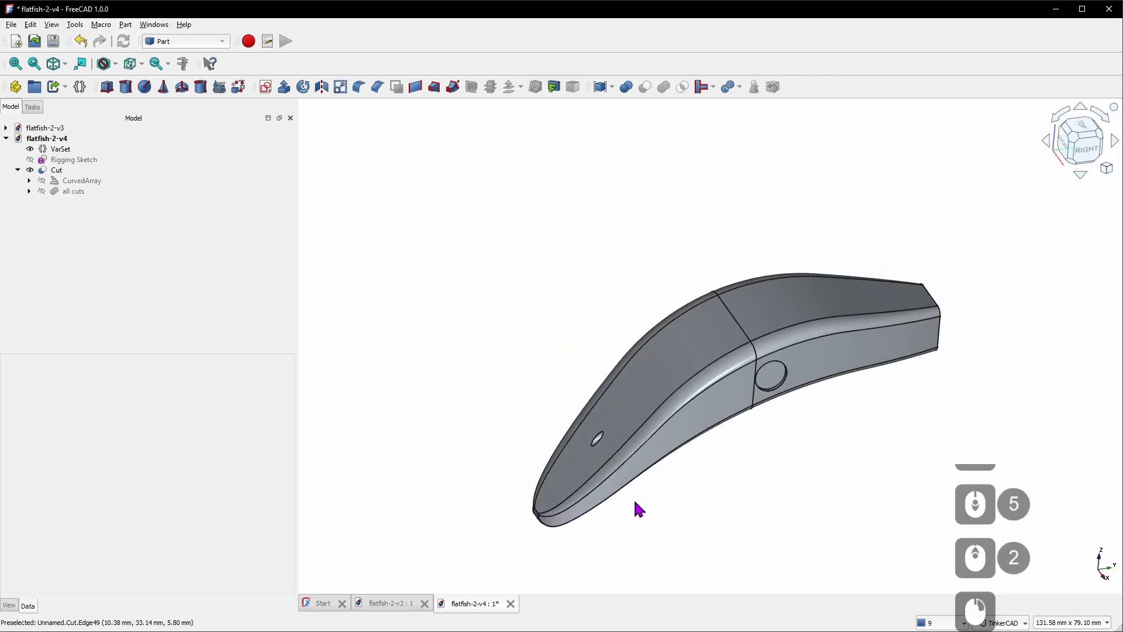
scroll(764, 447, down, 3)
scroll(792, 435, up, 4)
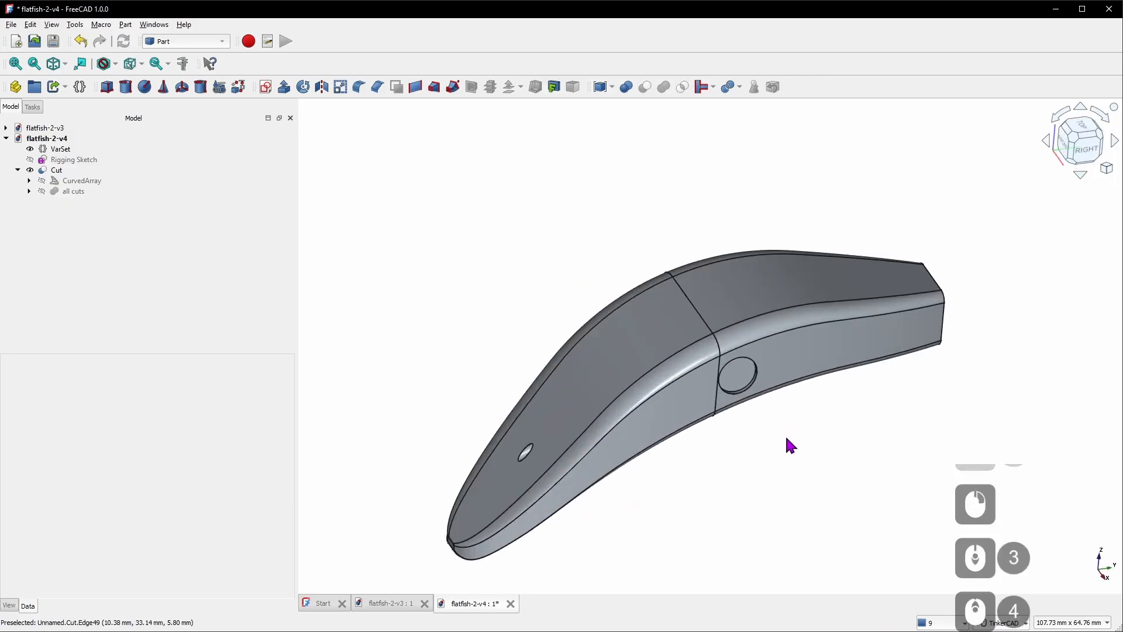
right_drag(759, 459, 762, 431)
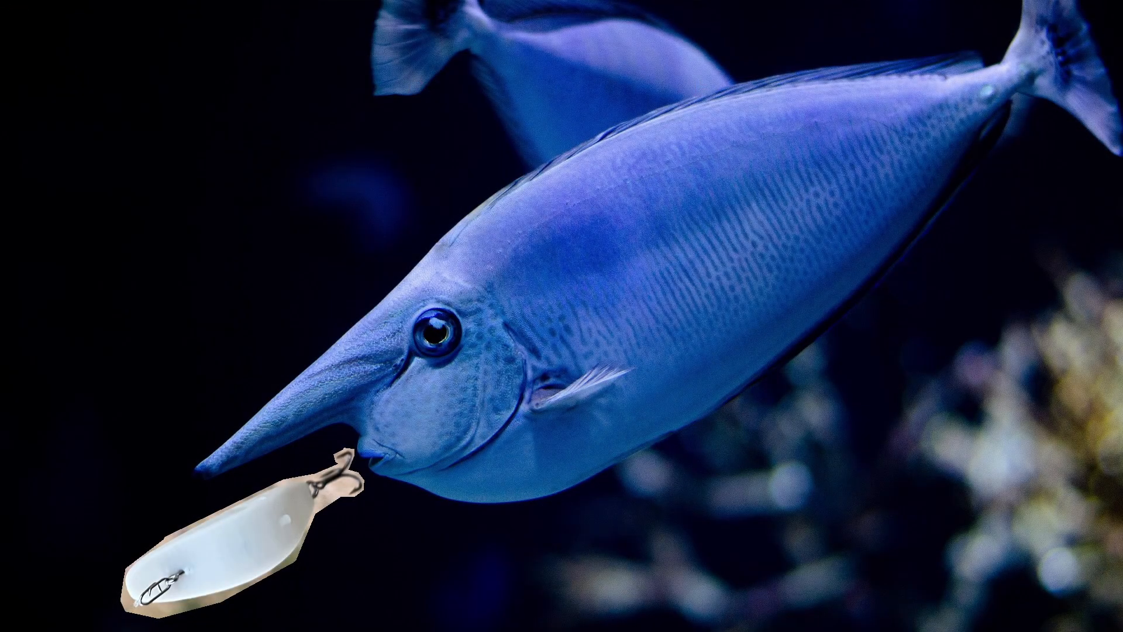